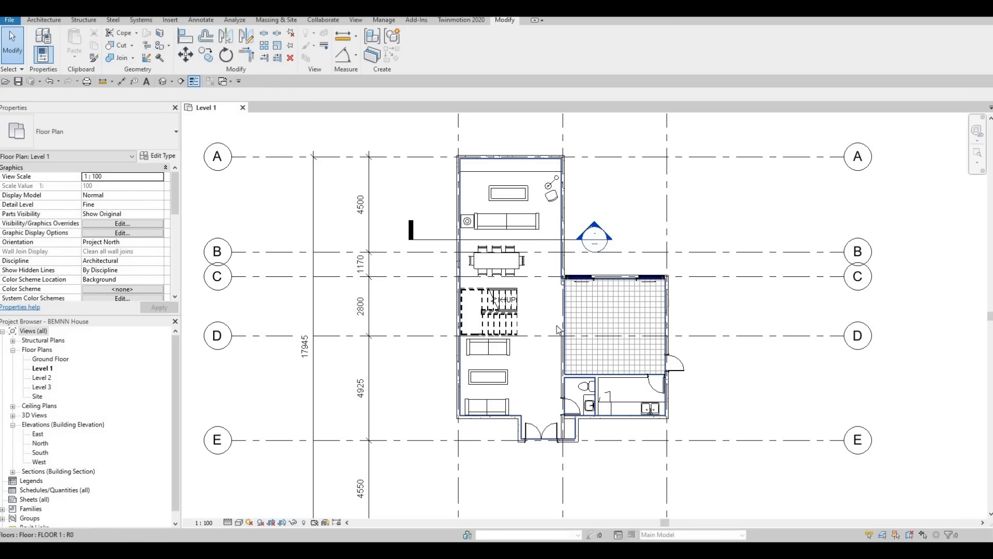
Move the section line to cut across the tiled room close to grid D, and flip its viewing direction.
{"action": "middle_click_drag", "start_coordinate": [556, 324], "coordinate": [541, 298]}
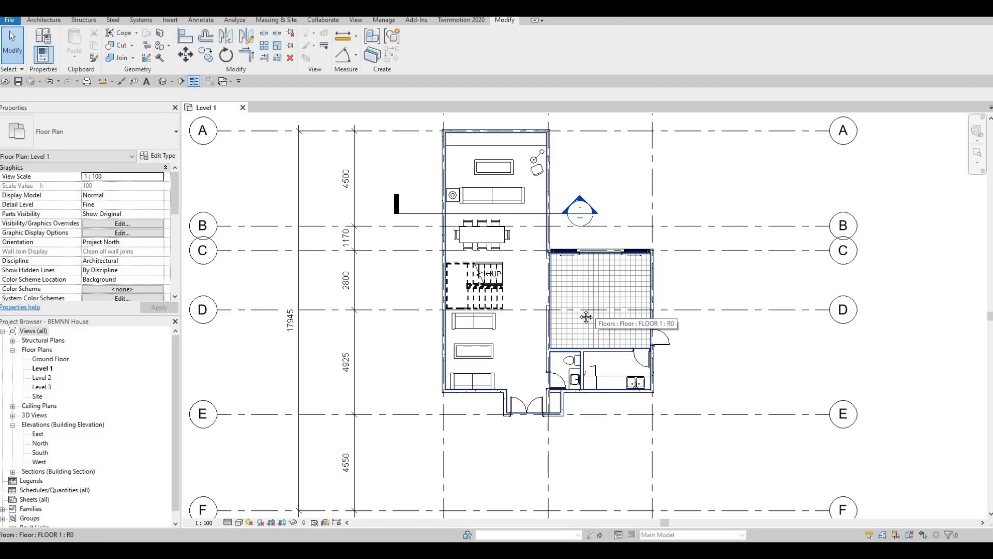
{"action": "middle_click_drag", "start_coordinate": [581, 309], "coordinate": [559, 290]}
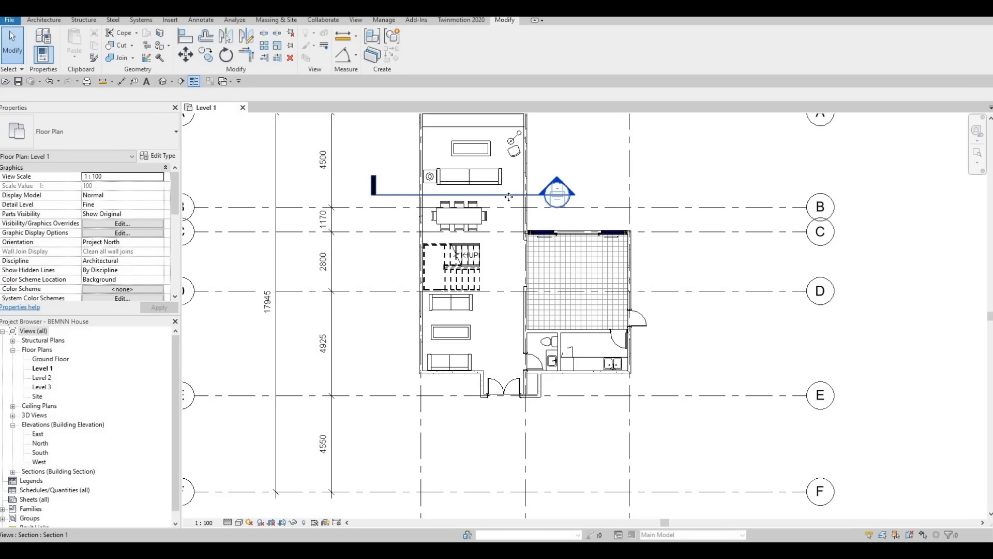
{"action": "left_click_drag", "start_coordinate": [510, 200], "coordinate": [656, 314]}
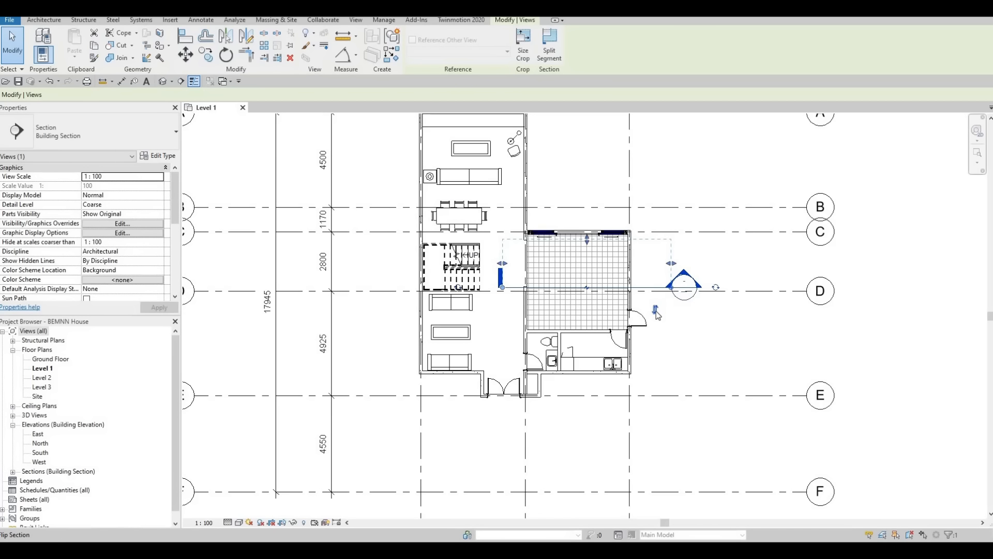
{"action": "left_click", "coordinate": [655, 310]}
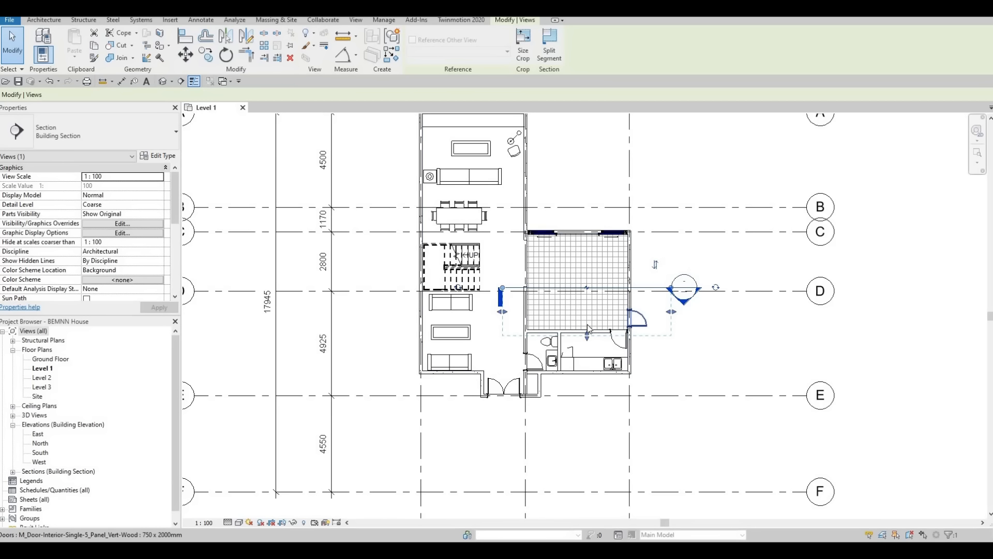
Start creating a Model In-Place component for the tiled room on Level 1.
{"action": "scroll", "coordinate": [588, 324], "scroll_direction": "up", "scroll_amount": 3}
{"action": "middle_click_drag", "start_coordinate": [593, 304], "coordinate": [690, 260]}
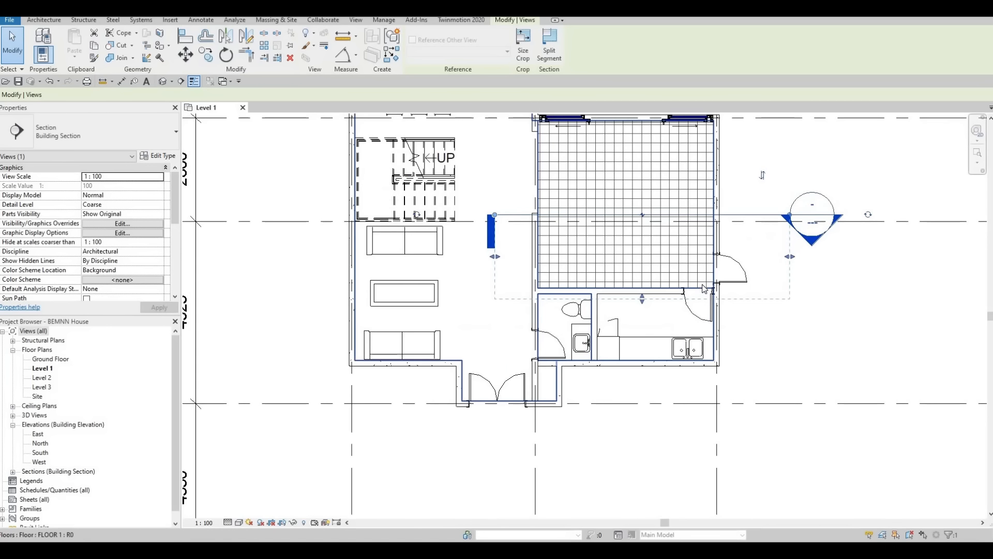
{"action": "left_click", "coordinate": [48, 20]}
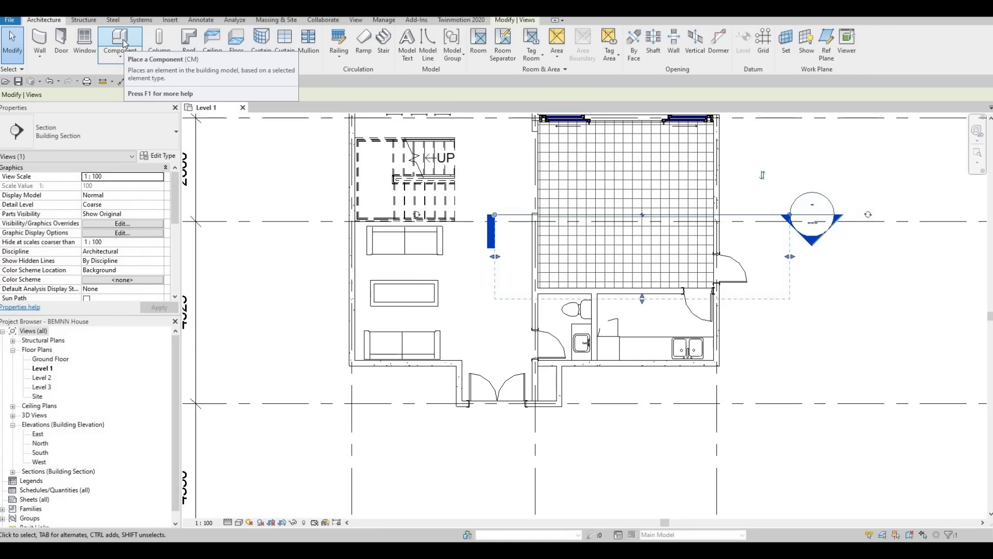
{"action": "left_click", "coordinate": [120, 40]}
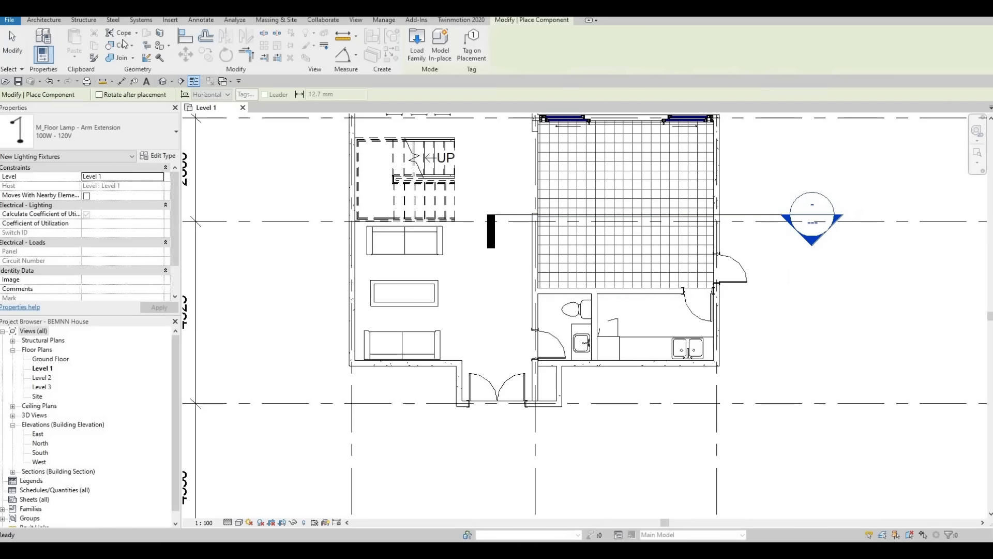
{"action": "left_click", "coordinate": [42, 21]}
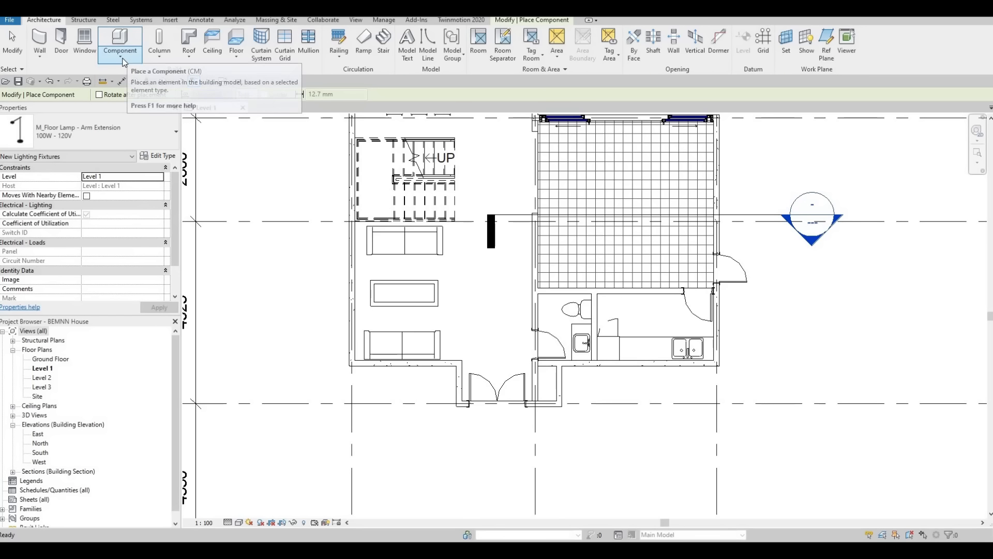
{"action": "left_click", "coordinate": [123, 60]}
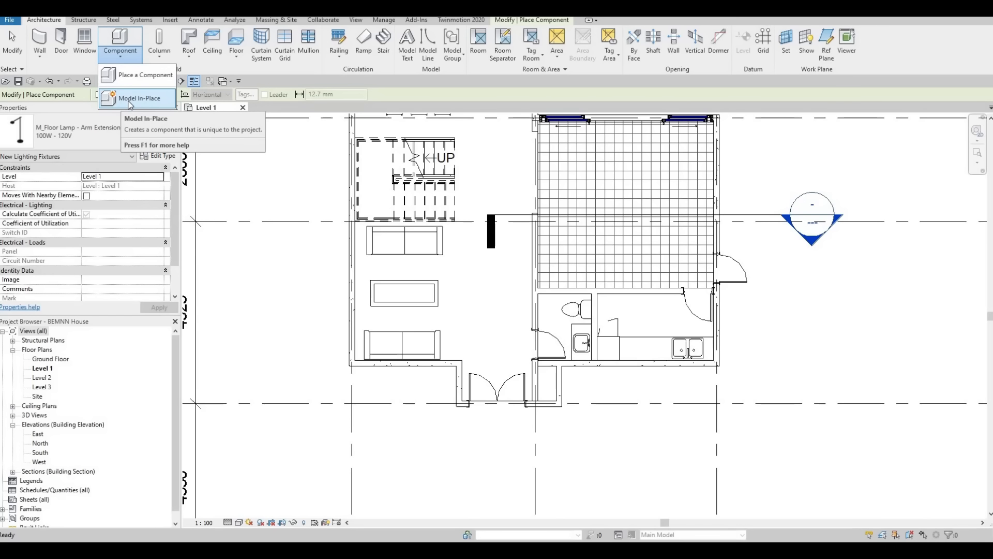
{"action": "left_click", "coordinate": [135, 98]}
Assign the Generic Models category to the in-place component and accept the default name Generic Models 1.
{"action": "scroll", "coordinate": [467, 261], "scroll_direction": "down", "scroll_amount": 2}
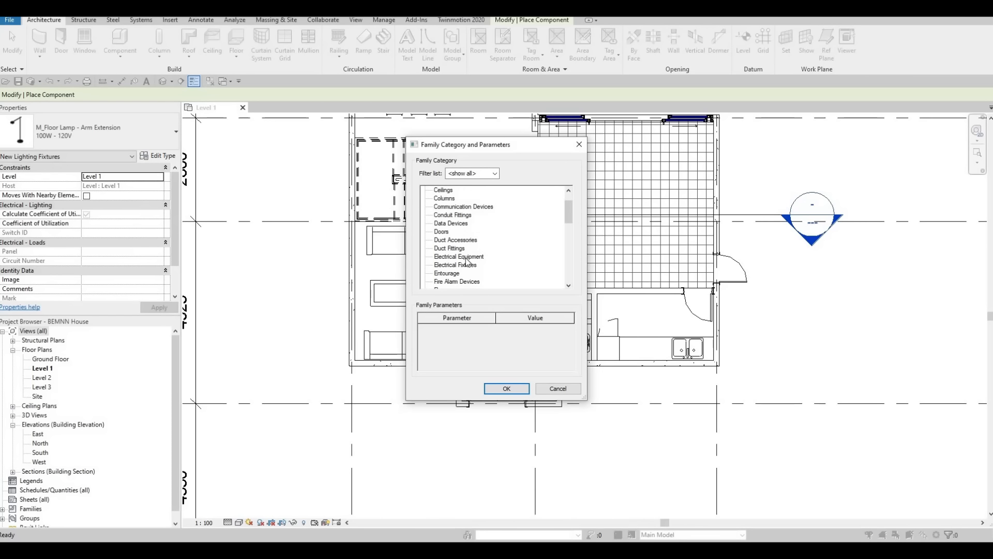
{"action": "scroll", "coordinate": [467, 261], "scroll_direction": "down", "scroll_amount": 1}
{"action": "scroll", "coordinate": [475, 268], "scroll_direction": "down", "scroll_amount": 2}
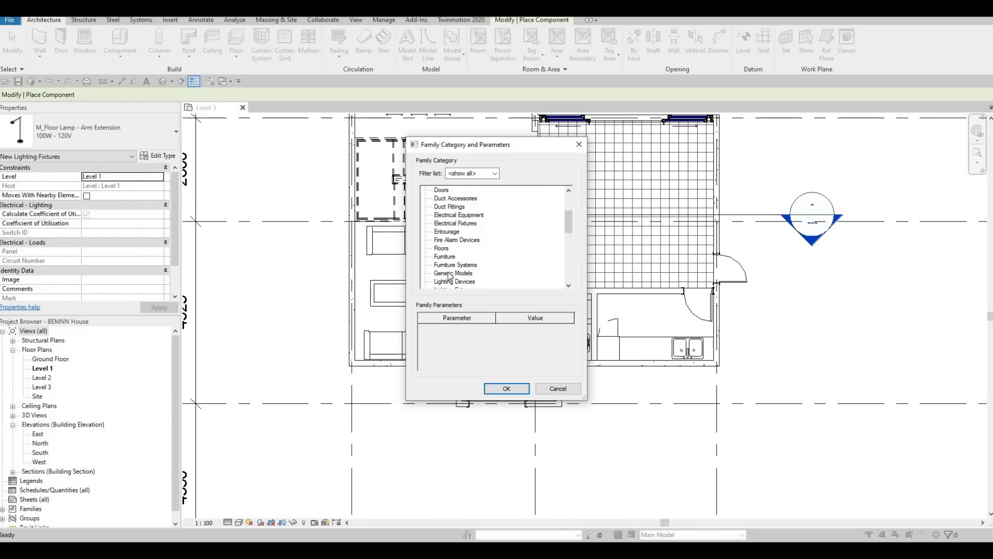
{"action": "key", "text": "g"}
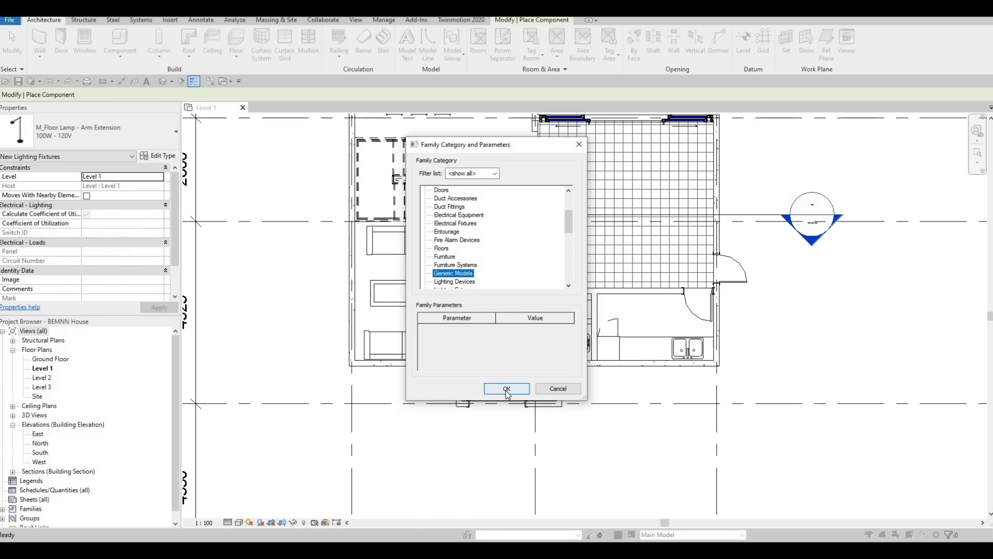
{"action": "left_click", "coordinate": [516, 395]}
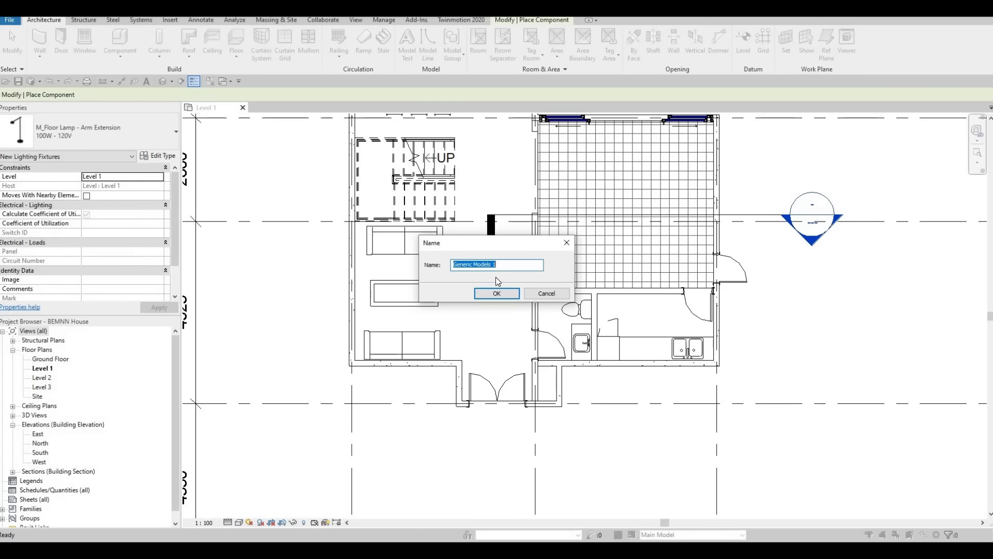
{"action": "left_click", "coordinate": [495, 294]}
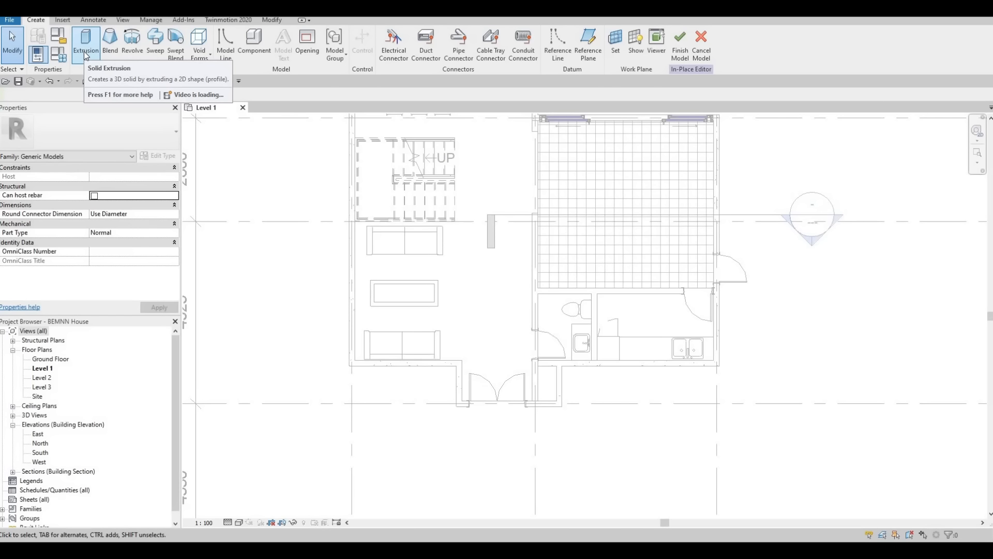
Start a solid extrusion and sketch a rectangle about 3240 by 600 mm along the tiled room's lower wall, from its lower-left corner.
{"action": "left_click", "coordinate": [86, 54]}
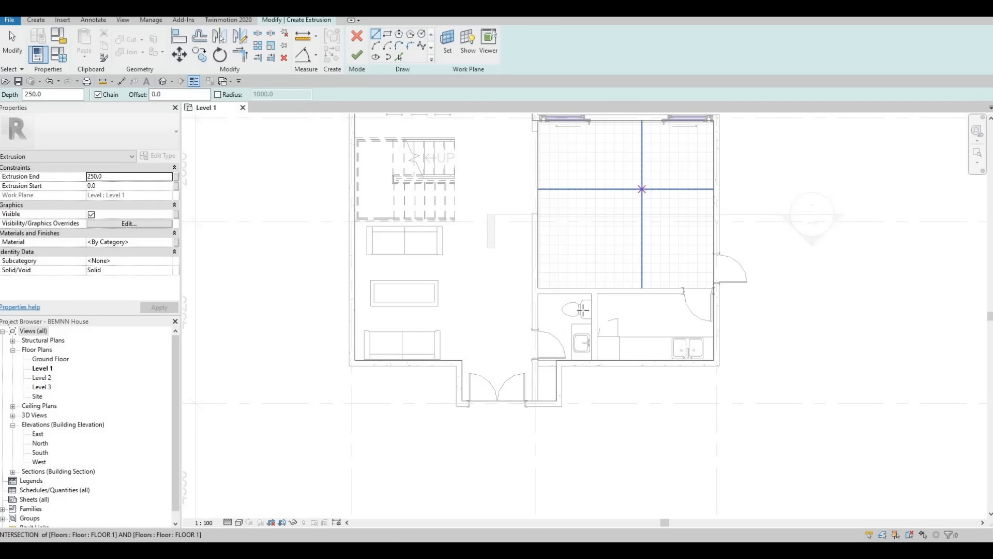
{"action": "scroll", "coordinate": [583, 310], "scroll_direction": "up", "scroll_amount": 2}
{"action": "scroll", "coordinate": [495, 303], "scroll_direction": "up", "scroll_amount": 2}
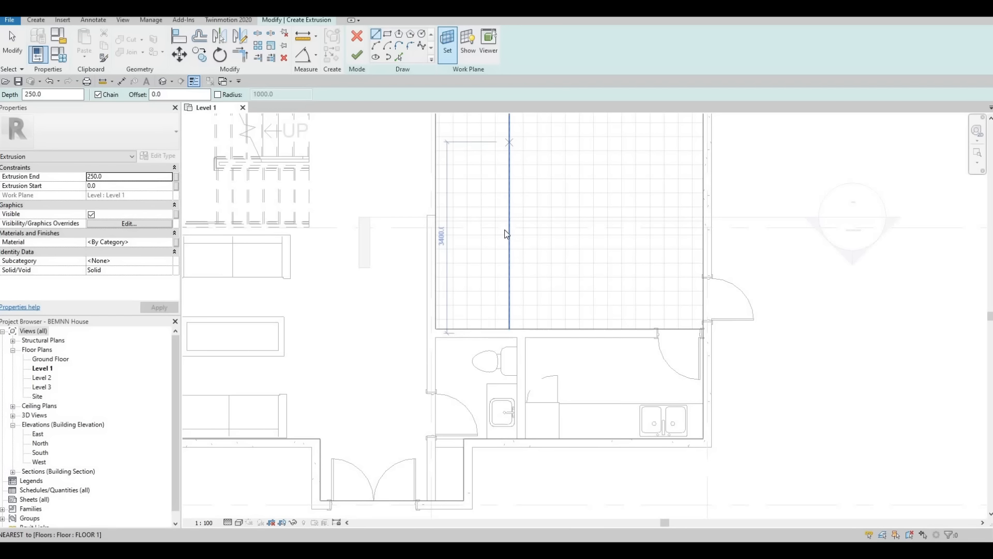
{"action": "left_click", "coordinate": [447, 42]}
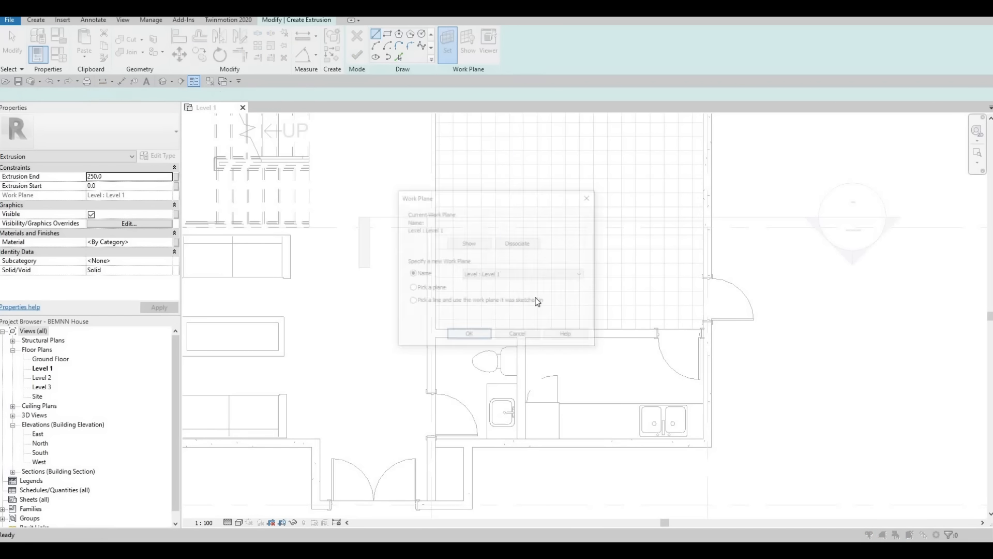
{"action": "left_click", "coordinate": [589, 197]}
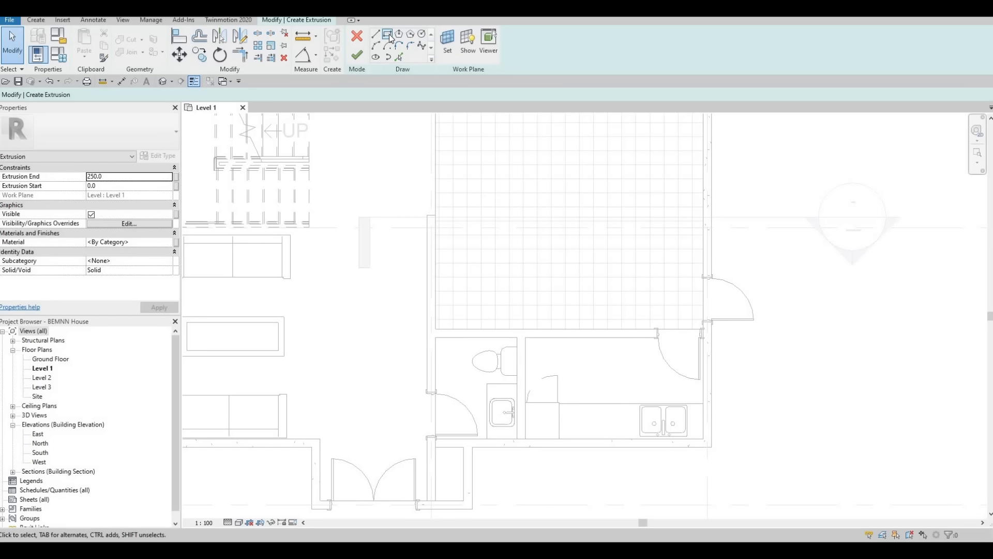
{"action": "left_click", "coordinate": [389, 34]}
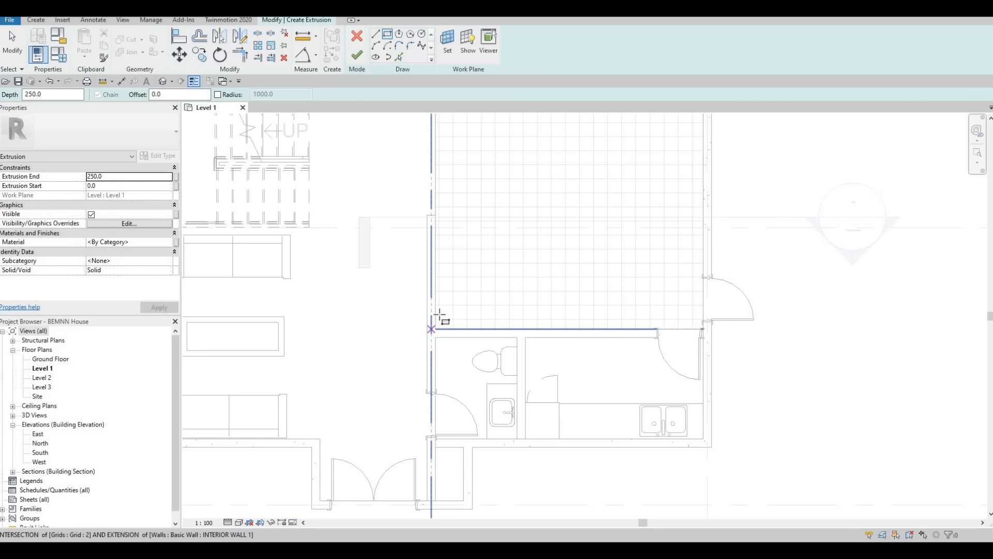
{"action": "scroll", "coordinate": [442, 318], "scroll_direction": "up", "scroll_amount": 2}
{"action": "left_click", "coordinate": [432, 335]}
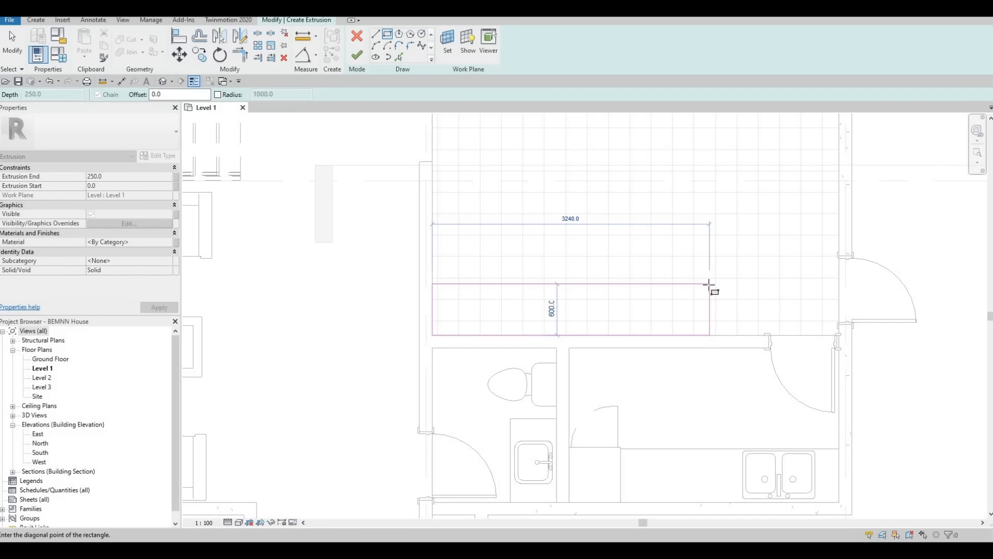
{"action": "left_click", "coordinate": [708, 284]}
{"action": "key", "text": "Escape"}
{"action": "key", "text": "Escape"}
{"action": "key", "text": "Escape"}
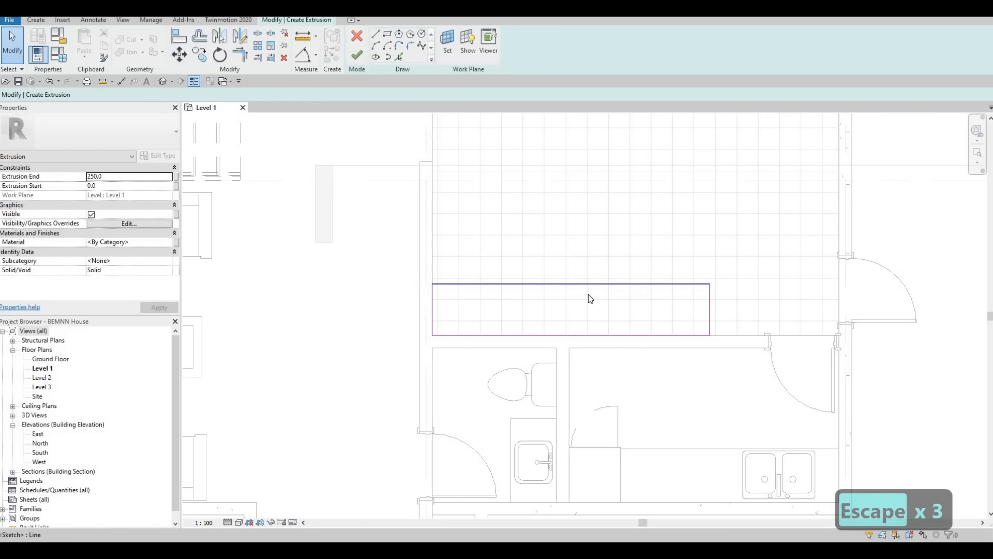
Set the sketched rectangle's depth from the lower wall to 700 mm.
{"action": "left_click", "coordinate": [588, 284]}
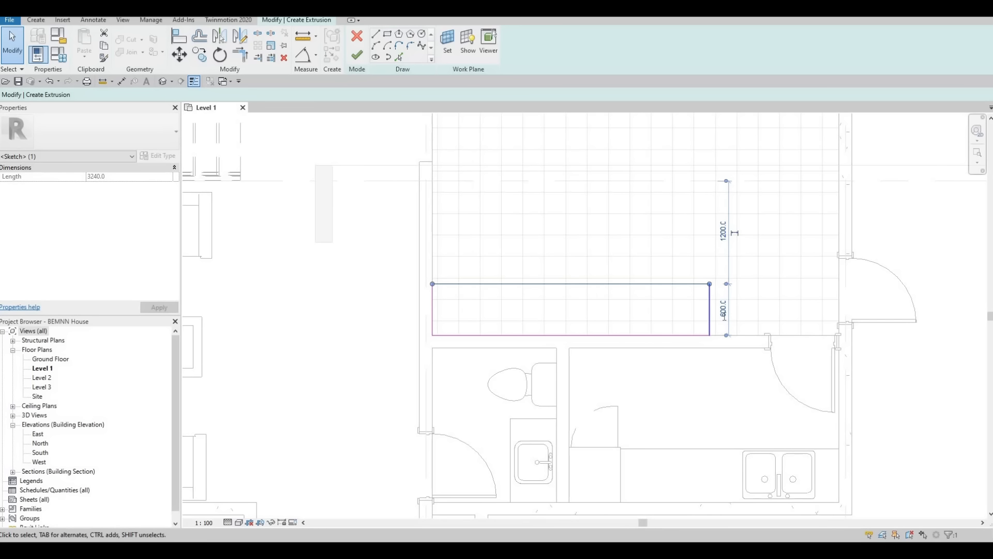
{"action": "left_click", "coordinate": [723, 311]}
{"action": "type", "text": "700"}
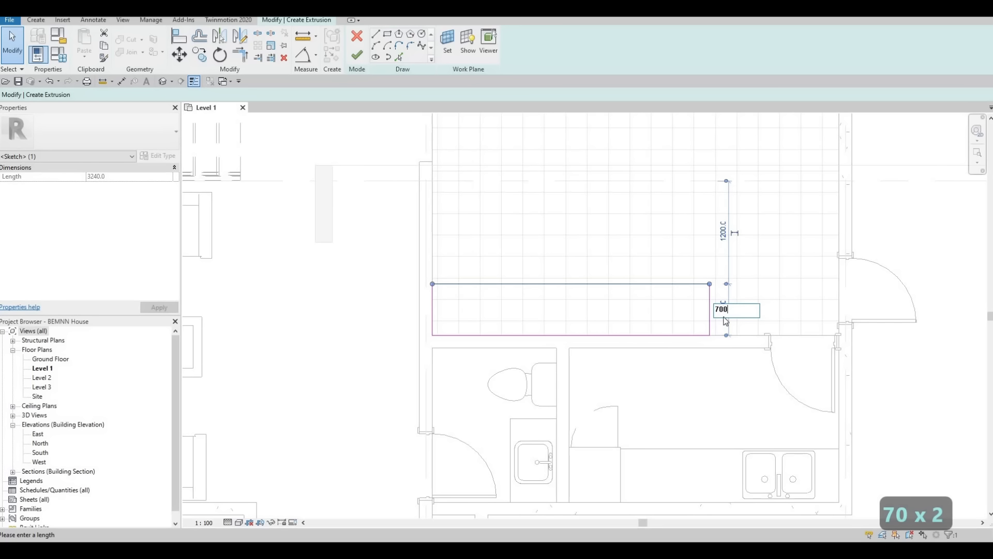
{"action": "key", "text": "Return"}
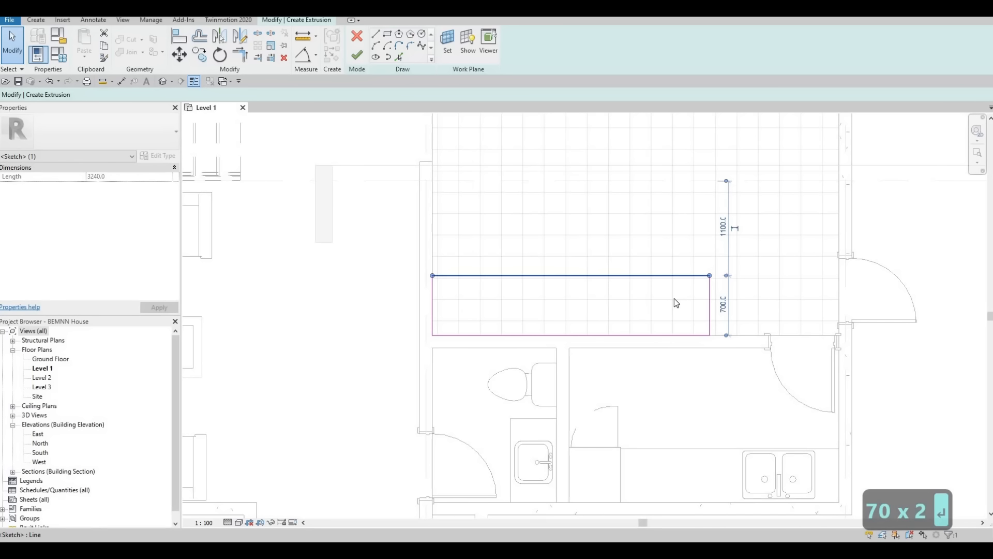
Set the rectangle's length to 3000 mm, measured from the tiled room's left wall to the rectangle's right edge.
{"action": "scroll", "coordinate": [681, 329], "scroll_direction": "down", "scroll_amount": 2}
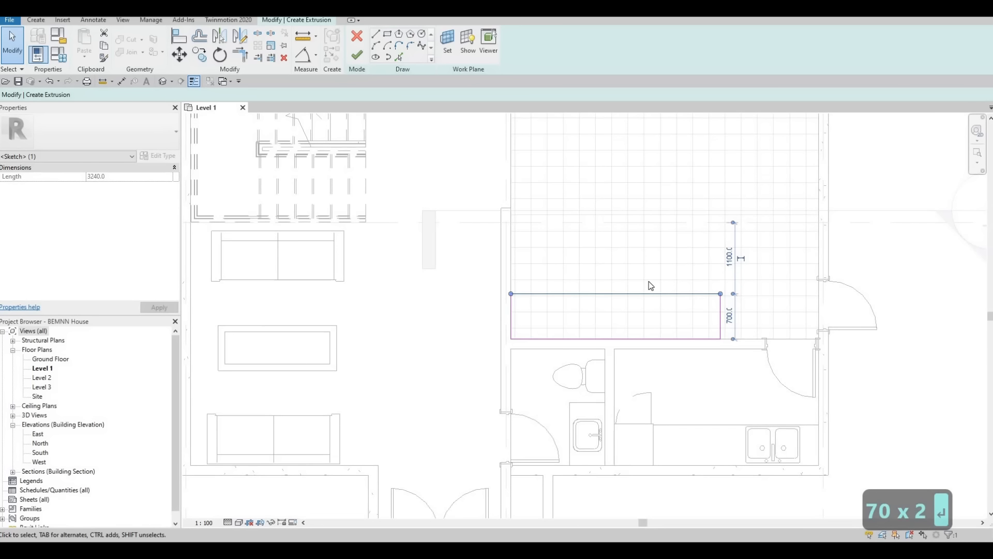
{"action": "middle_click_drag", "start_coordinate": [751, 300], "coordinate": [727, 292]}
{"action": "scroll", "coordinate": [696, 301], "scroll_direction": "up", "scroll_amount": 1}
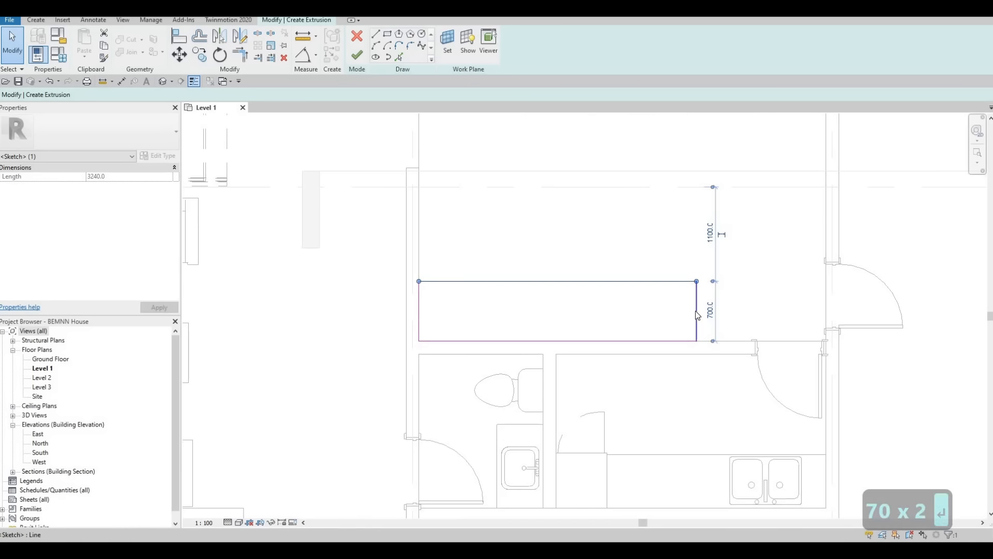
{"action": "left_click", "coordinate": [696, 318]}
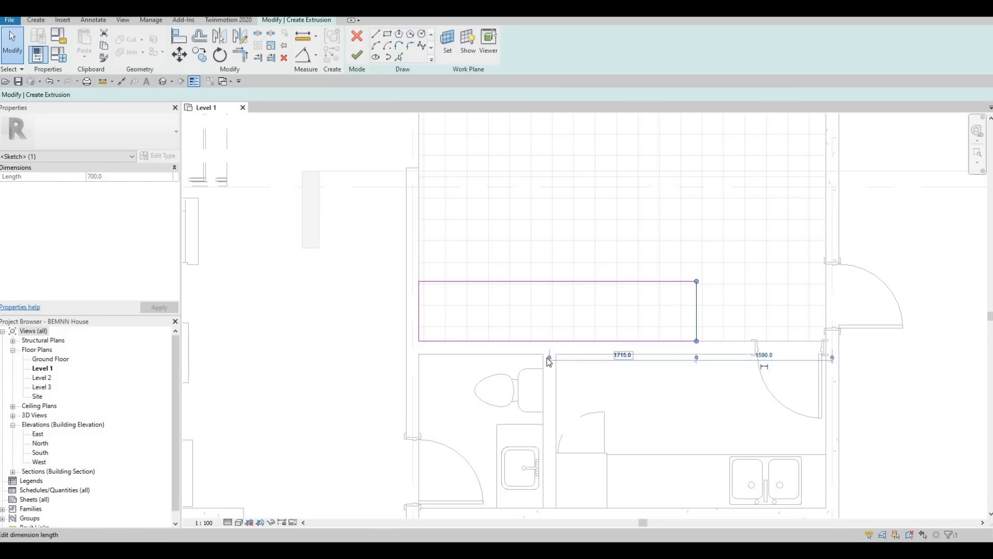
{"action": "mouse_move", "coordinate": [415, 333]}
{"action": "left_mouse_down"}
{"action": "mouse_move", "coordinate": [459, 333]}
{"action": "mouse_move", "coordinate": [419, 333]}
{"action": "left_mouse_up"}
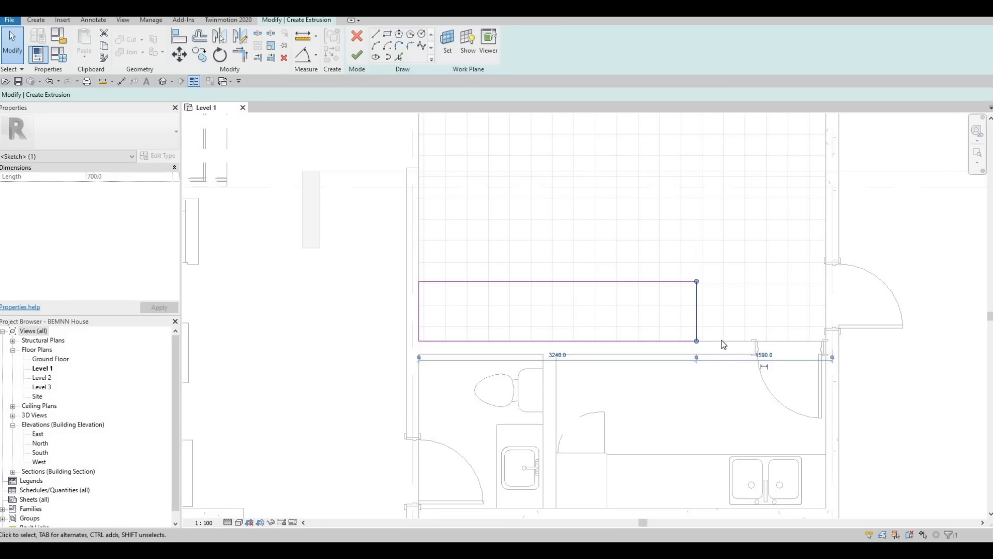
{"action": "left_click", "coordinate": [552, 356]}
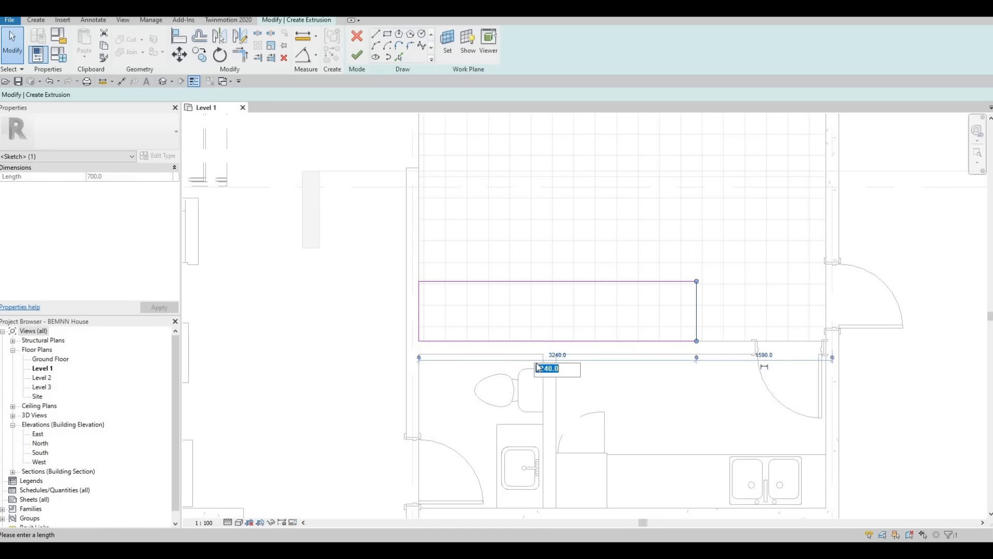
{"action": "type", "text": "300"}
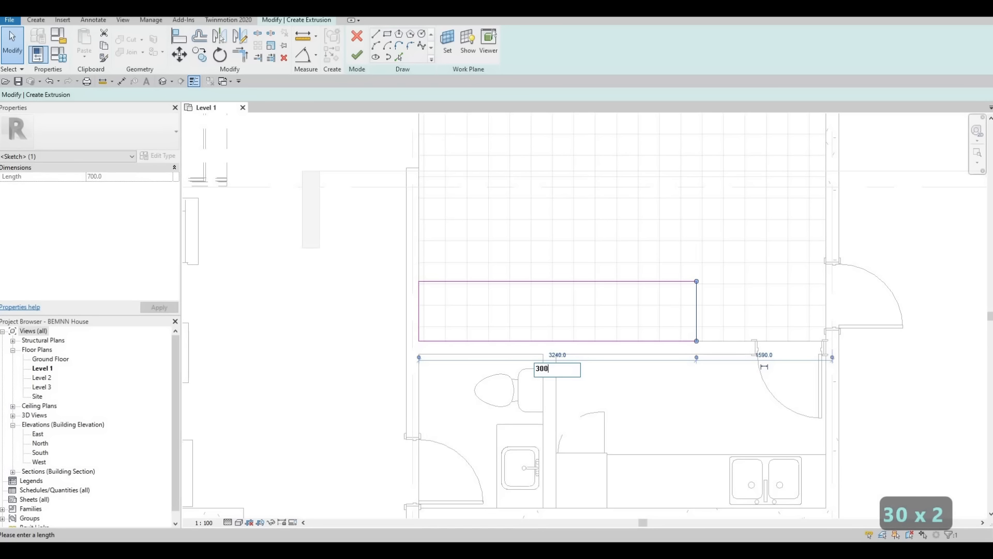
{"action": "type", "text": "0"}
{"action": "key", "text": "Return"}
{"action": "key", "text": "Escape"}
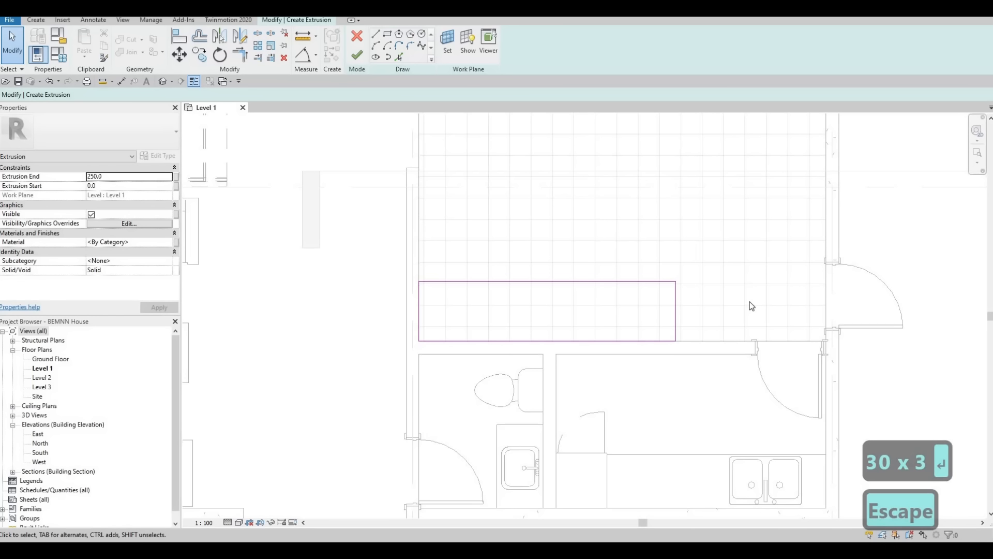
Sketch a second rectangle about 708 by 1720 mm along the tiled room's left wall, ending on the first rectangle's upper edge.
{"action": "middle_click_drag", "start_coordinate": [703, 336], "coordinate": [696, 344]}
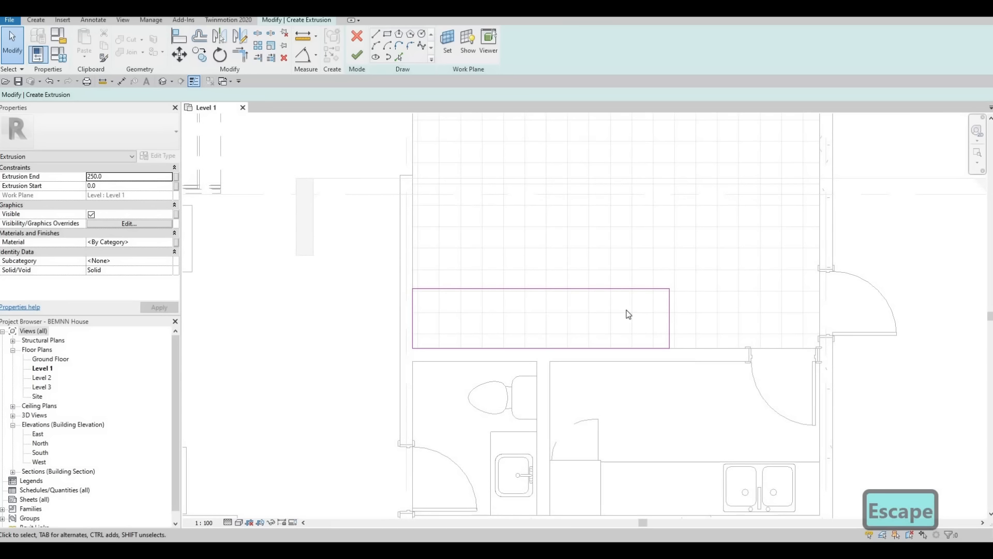
{"action": "scroll", "coordinate": [628, 313], "scroll_direction": "down", "scroll_amount": 2}
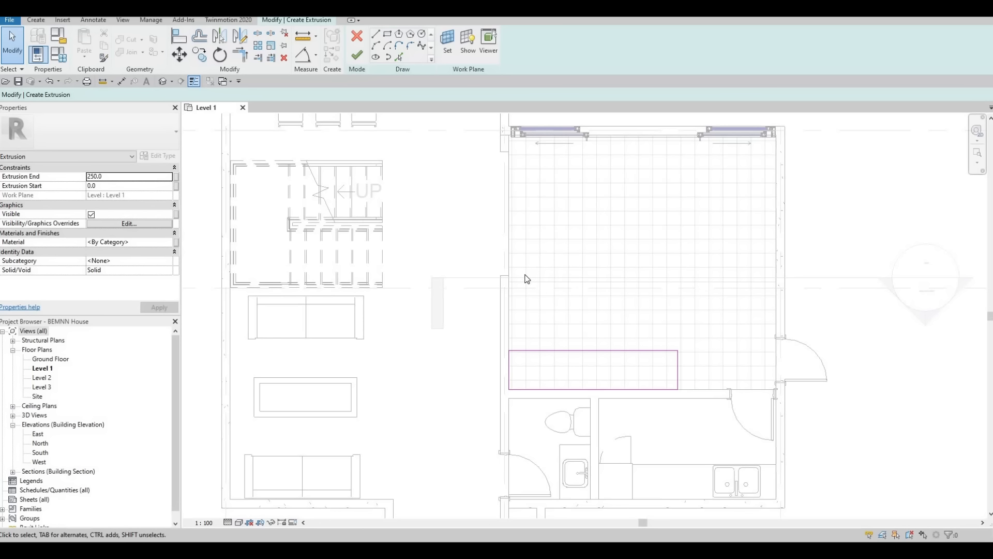
{"action": "mouse_move", "coordinate": [585, 339]}
{"action": "middle_mouse_down"}
{"action": "mouse_move", "coordinate": [614, 319]}
{"action": "mouse_move", "coordinate": [603, 311]}
{"action": "middle_mouse_up"}
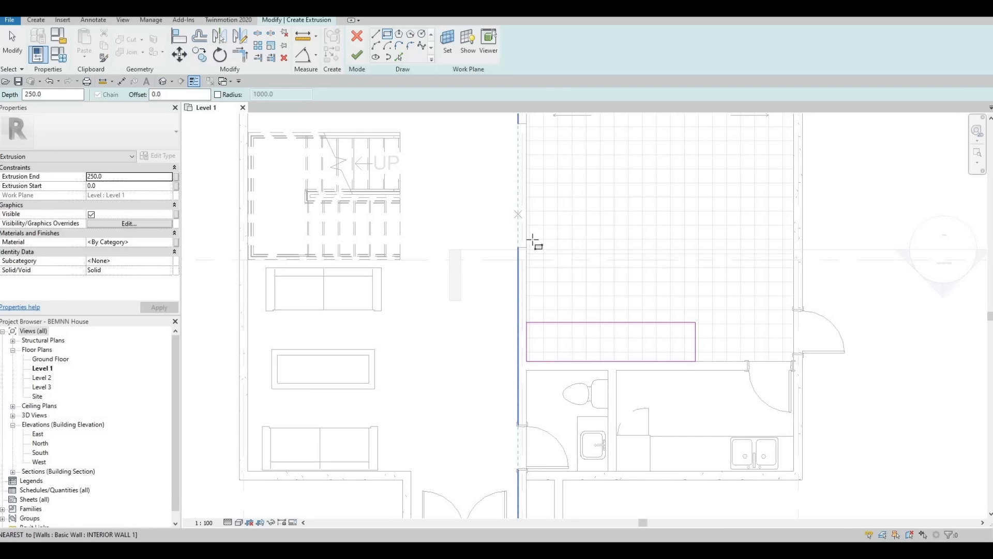
{"action": "scroll", "coordinate": [501, 259], "scroll_direction": "up", "scroll_amount": 3}
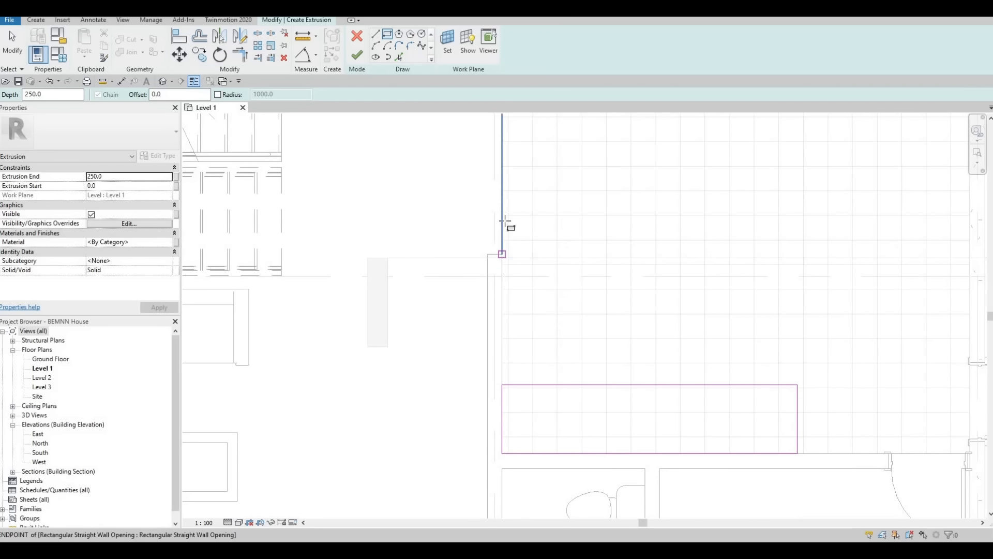
{"action": "left_click", "coordinate": [503, 216]}
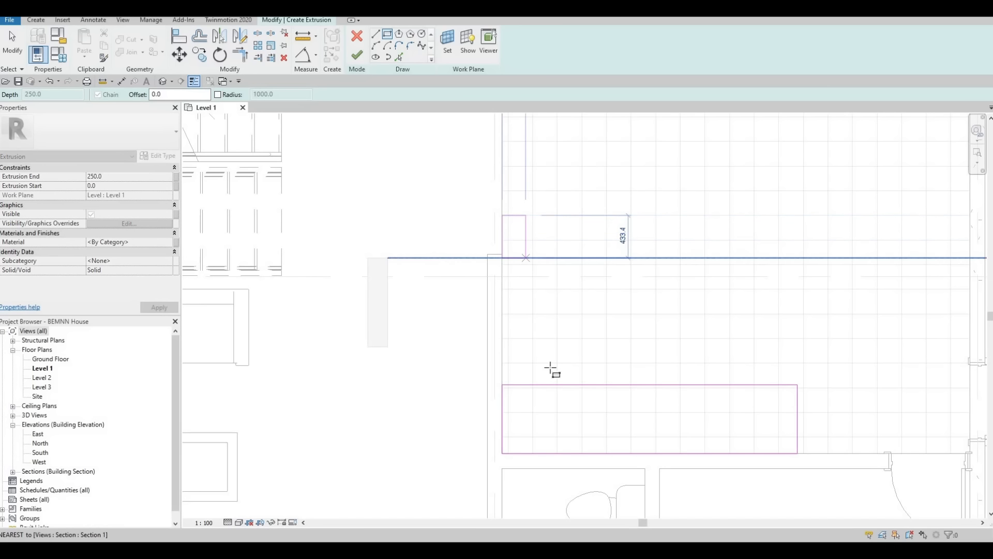
{"action": "left_click", "coordinate": [572, 384]}
{"action": "key", "text": "Escape"}
{"action": "key", "text": "Escape"}
{"action": "key", "text": "Escape"}
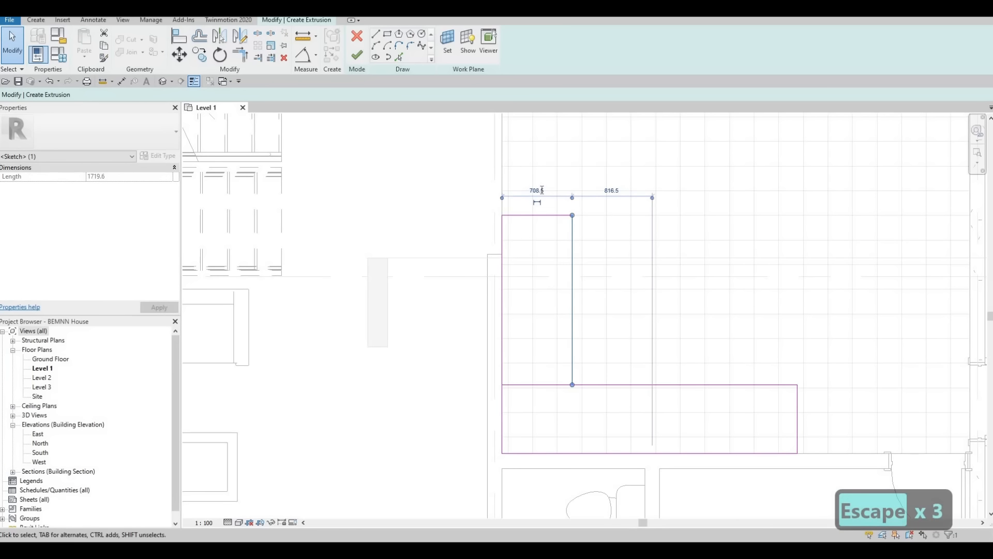
Set the second rectangle's width to 700 mm, measured from the left wall to its right edge.
{"action": "left_click", "coordinate": [537, 190]}
{"action": "type", "text": "700"}
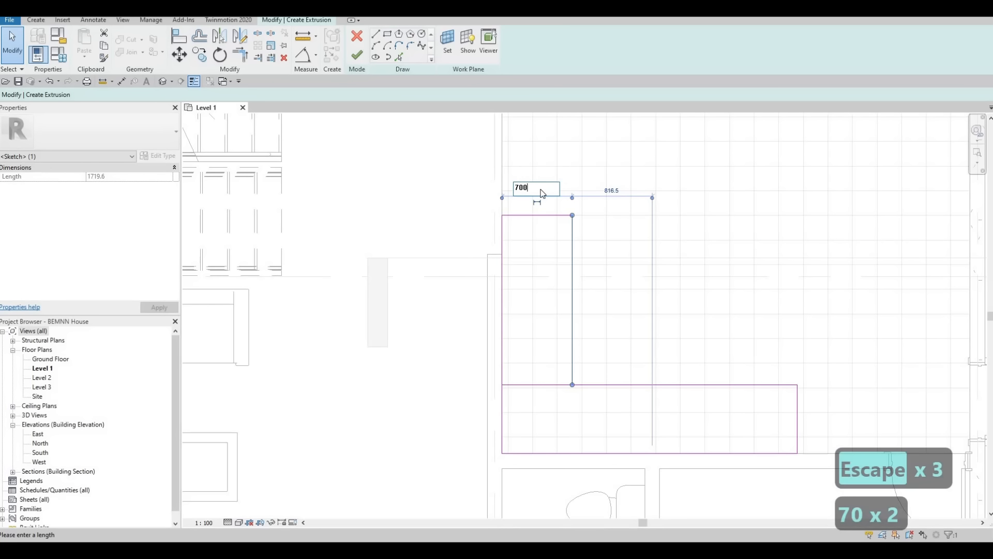
{"action": "key", "text": "Return"}
{"action": "key", "text": "Escape"}
{"action": "key", "text": "Escape"}
{"action": "key", "text": "Escape"}
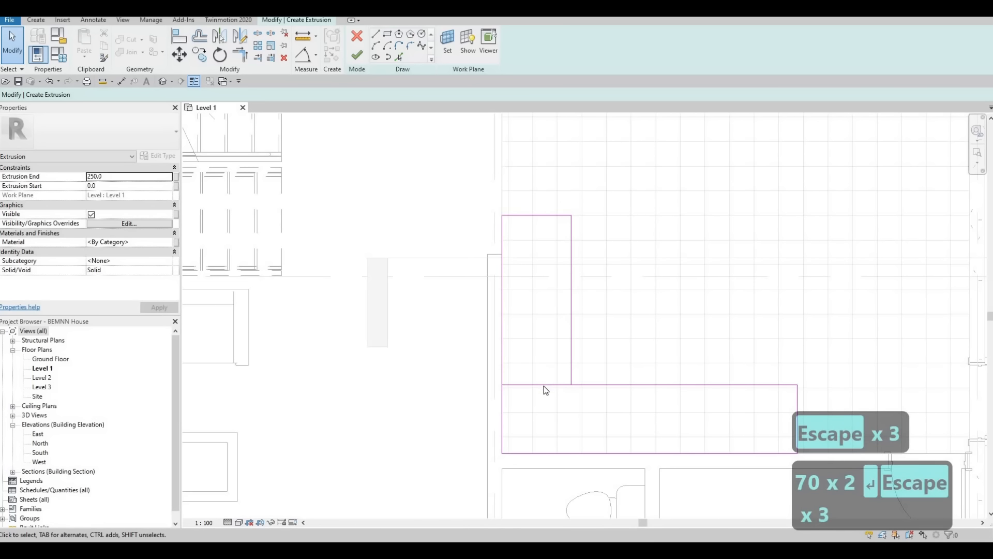
Delete the overlapping line between the two rectangles and trim the vertical and horizontal inner edges into a single inside corner.
{"action": "left_click", "coordinate": [539, 376]}
{"action": "key", "text": "Delete"}
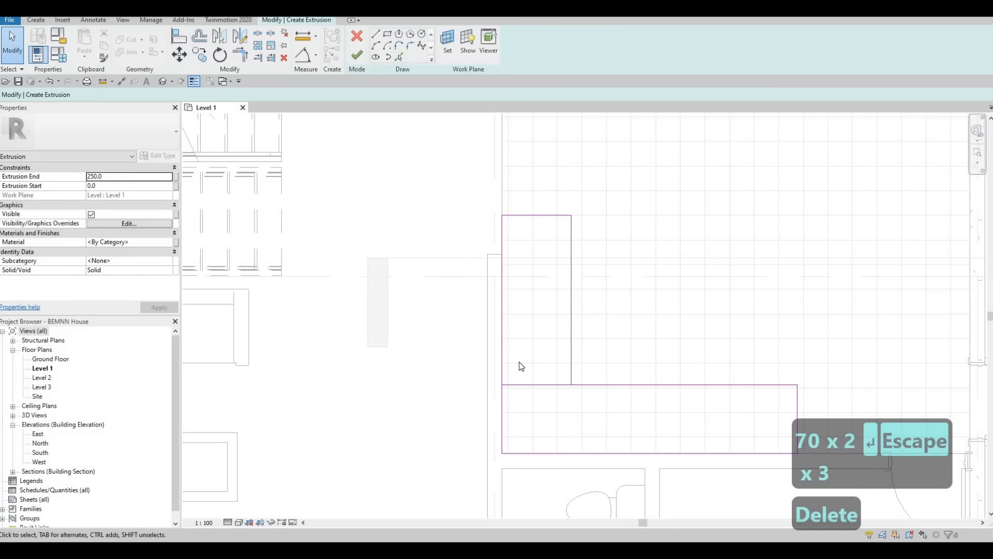
{"action": "key", "text": "t"}
{"action": "key", "text": "r"}
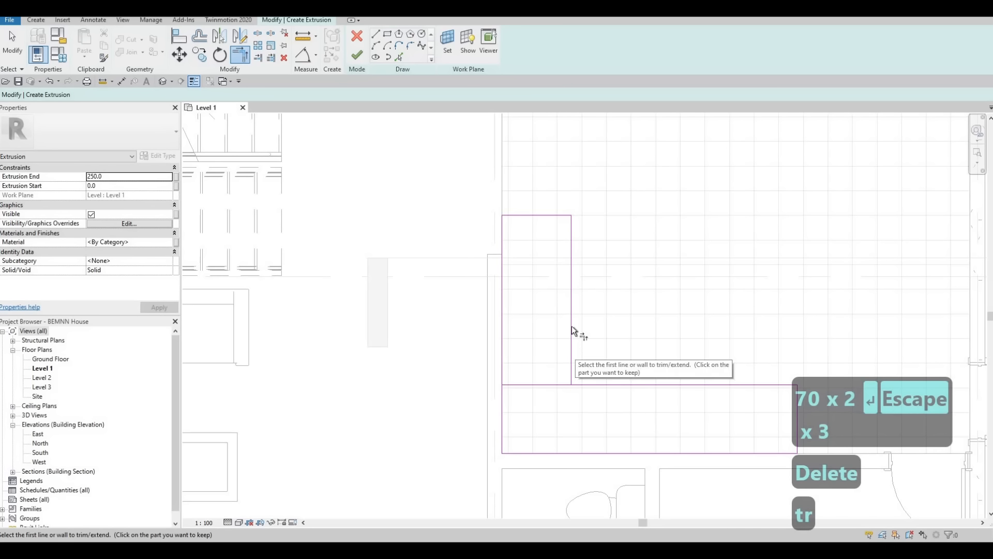
{"action": "left_click", "coordinate": [571, 326]}
{"action": "left_click", "coordinate": [504, 383]}
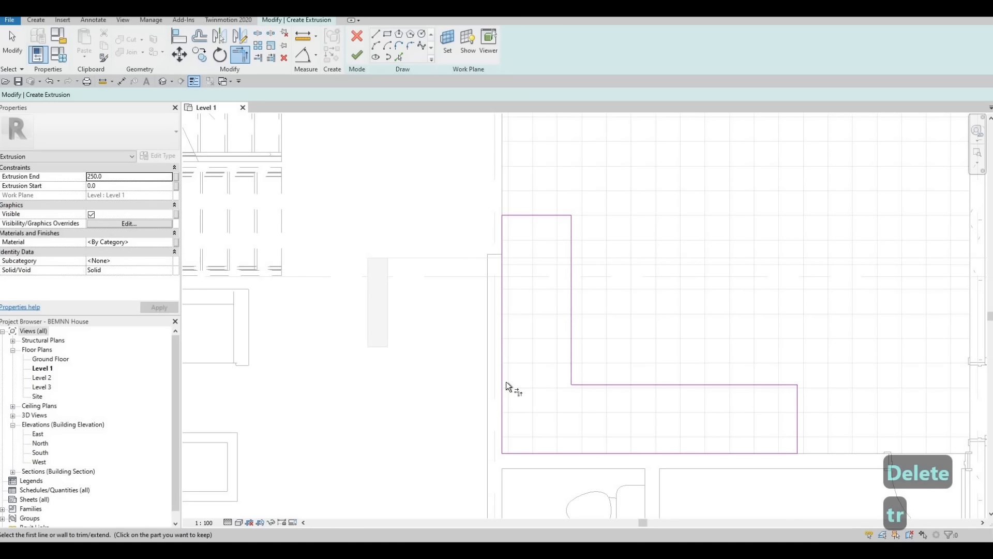
{"action": "key", "text": "Escape"}
{"action": "key", "text": "Escape"}
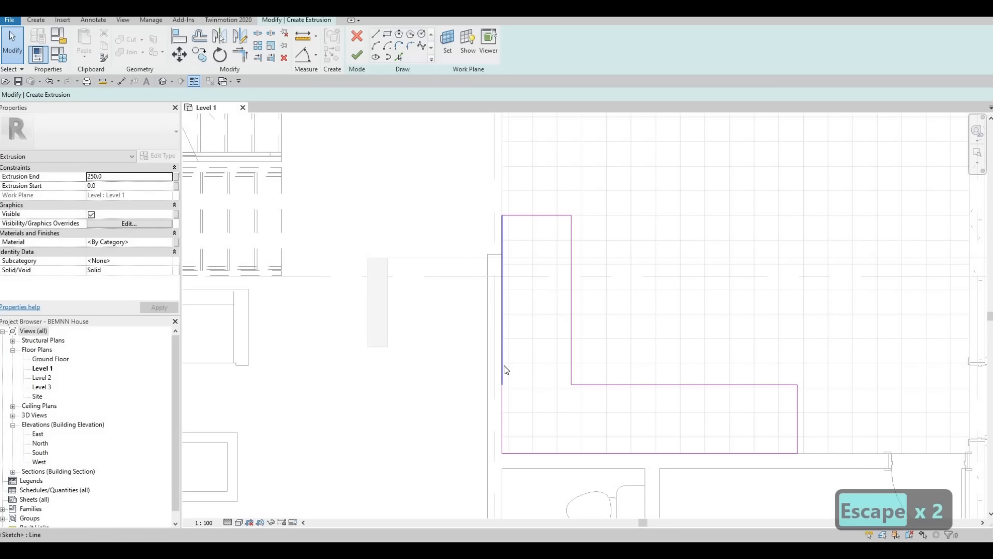
Delete the upper segment of the profile's left edge and trim the lower segment to the top edge to close the L-shaped outline.
{"action": "left_click", "coordinate": [504, 368]}
{"action": "key", "text": "Delete"}
{"action": "key", "text": "y"}
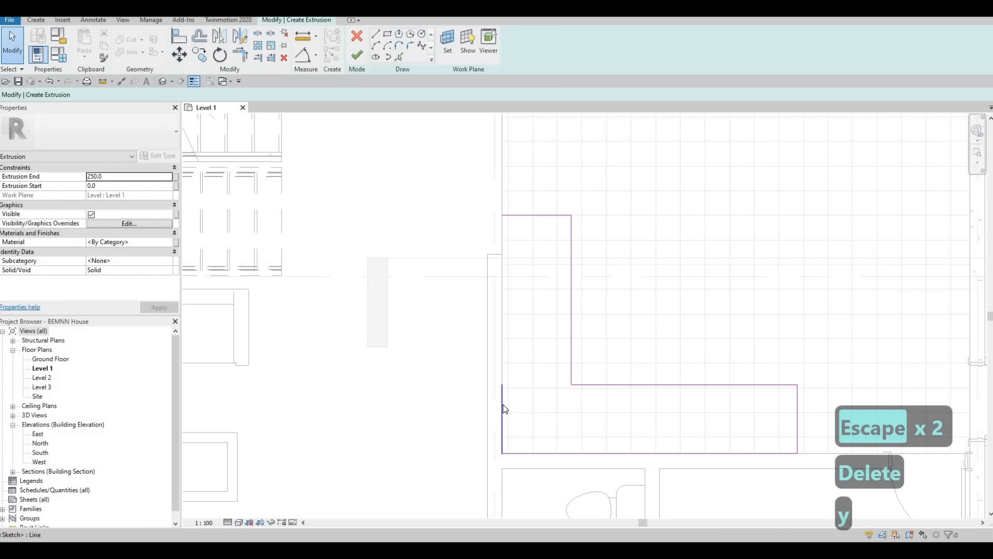
{"action": "key", "text": "t"}
{"action": "key", "text": "r"}
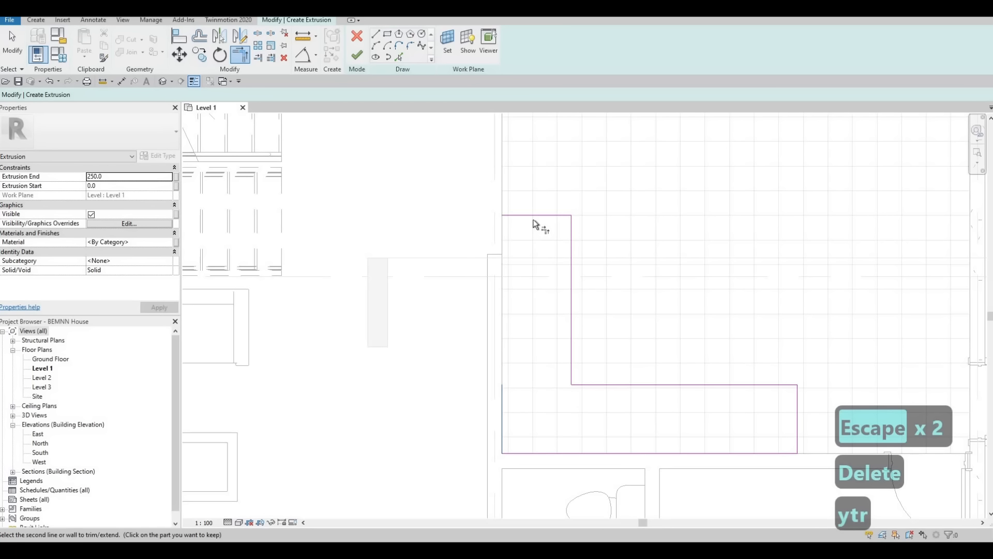
{"action": "left_click", "coordinate": [532, 215]}
{"action": "left_click", "coordinate": [504, 396]}
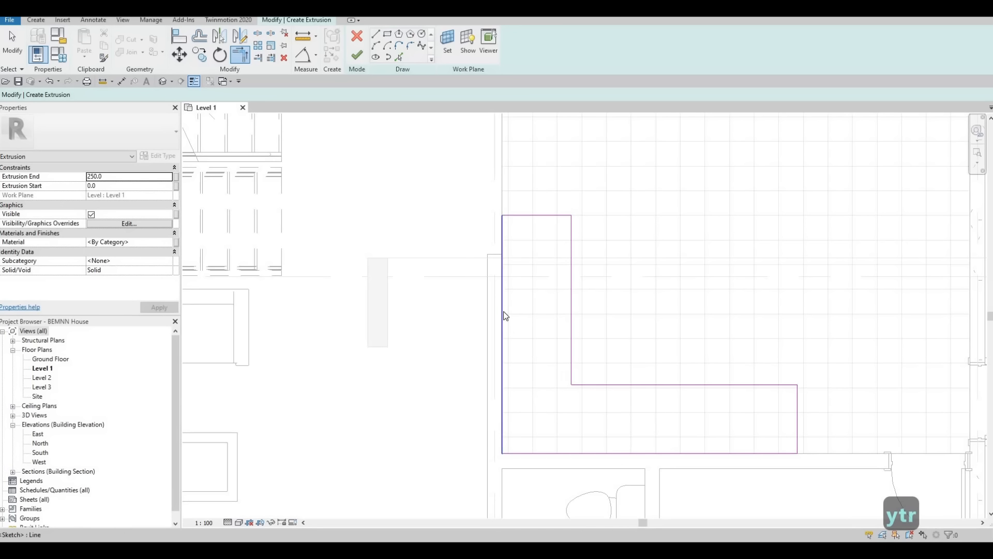
{"action": "key", "text": "Escape"}
Set the extrusion end of the L-shaped profile to 900 mm.
{"action": "middle_click_drag", "start_coordinate": [539, 361], "coordinate": [509, 322]}
{"action": "scroll", "coordinate": [510, 326], "scroll_direction": "down", "scroll_amount": 5}
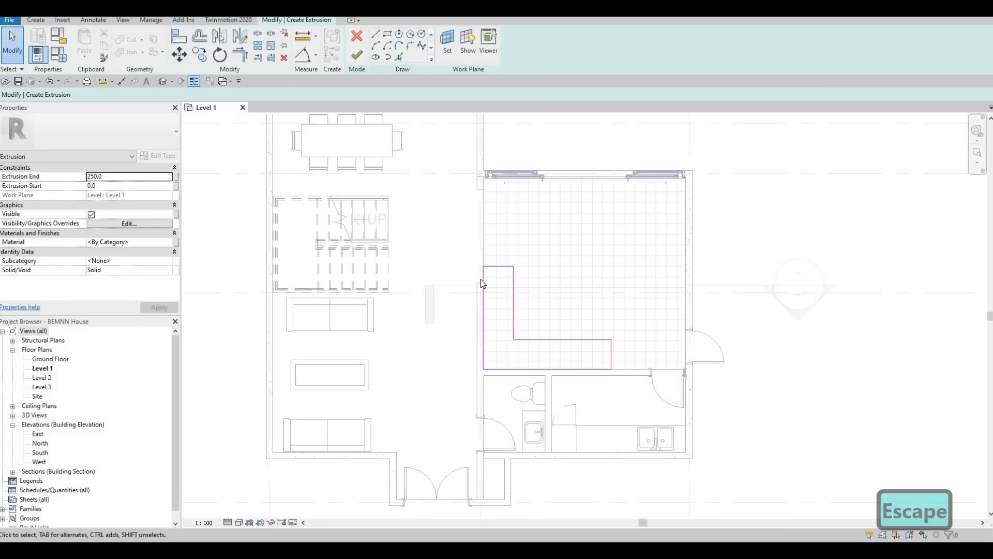
{"action": "scroll", "coordinate": [494, 372], "scroll_direction": "up", "scroll_amount": 2}
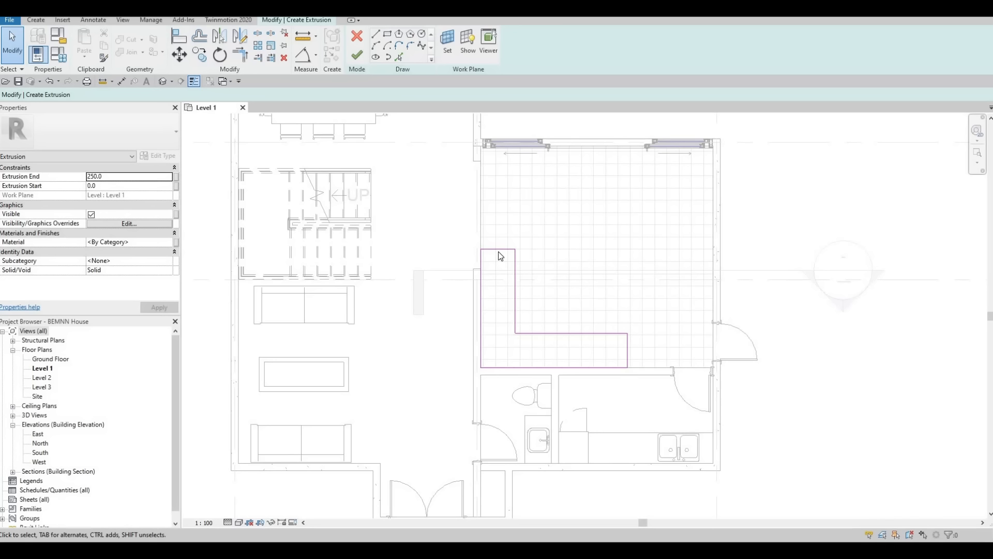
{"action": "left_click", "coordinate": [109, 180]}
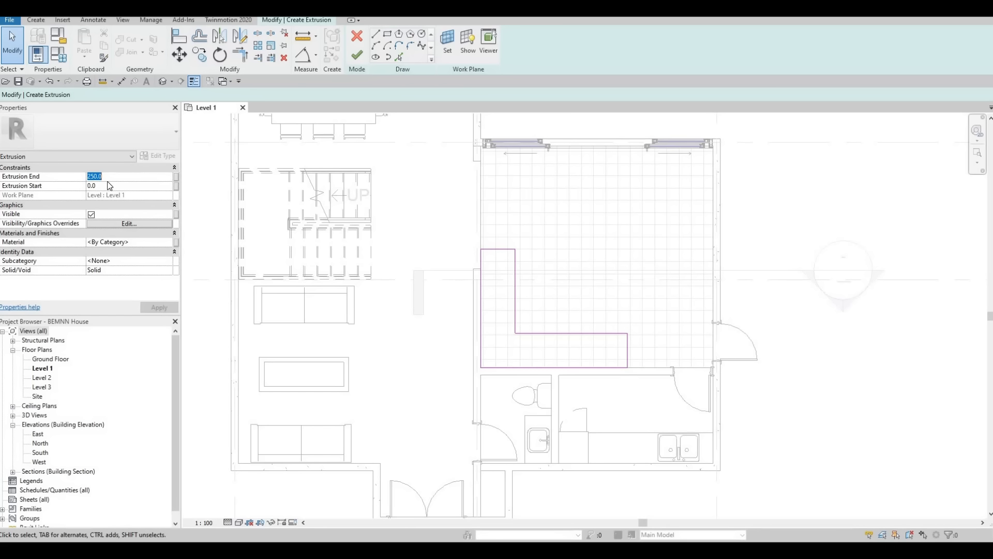
{"action": "type", "text": "900"}
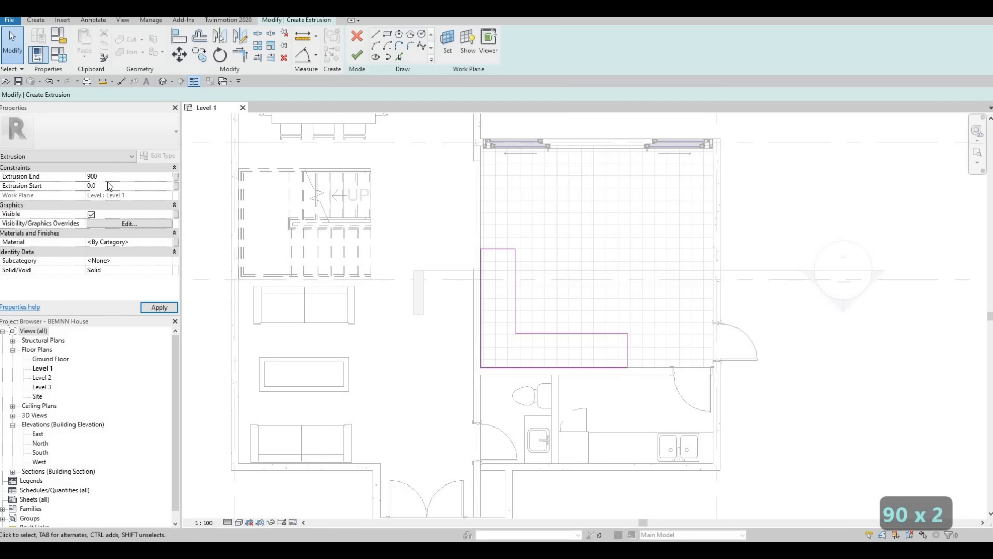
{"action": "key", "text": "Return"}
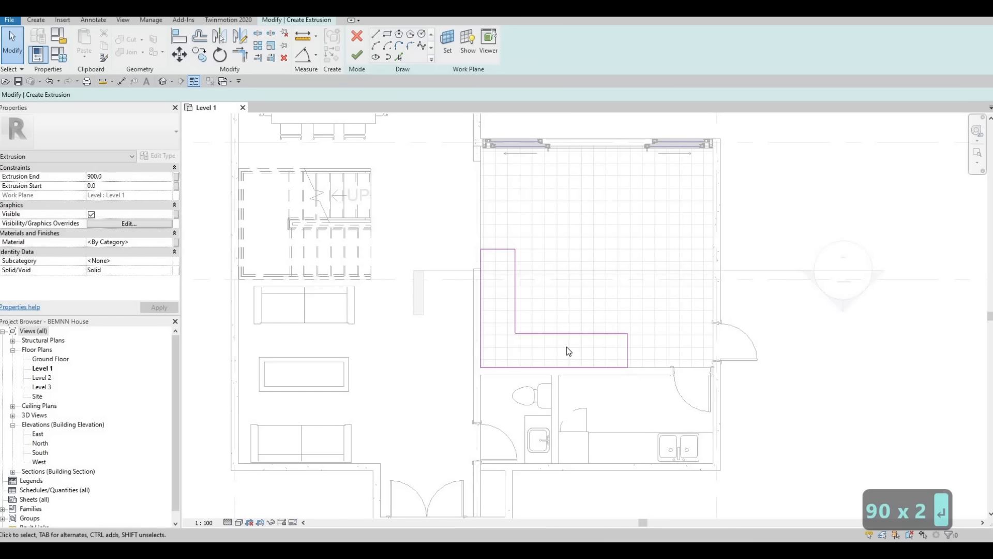
Add Birch - Semigloss from the Wood category of the AEC Materials library and assign it as the extrusion's material.
{"action": "left_click", "coordinate": [172, 243]}
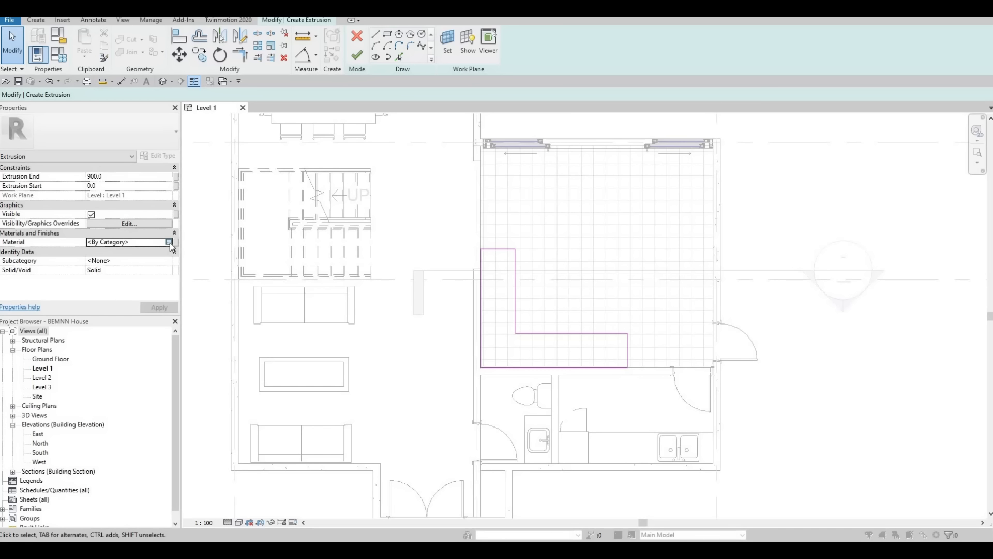
{"action": "left_click", "coordinate": [169, 242]}
{"action": "left_click", "coordinate": [192, 309]}
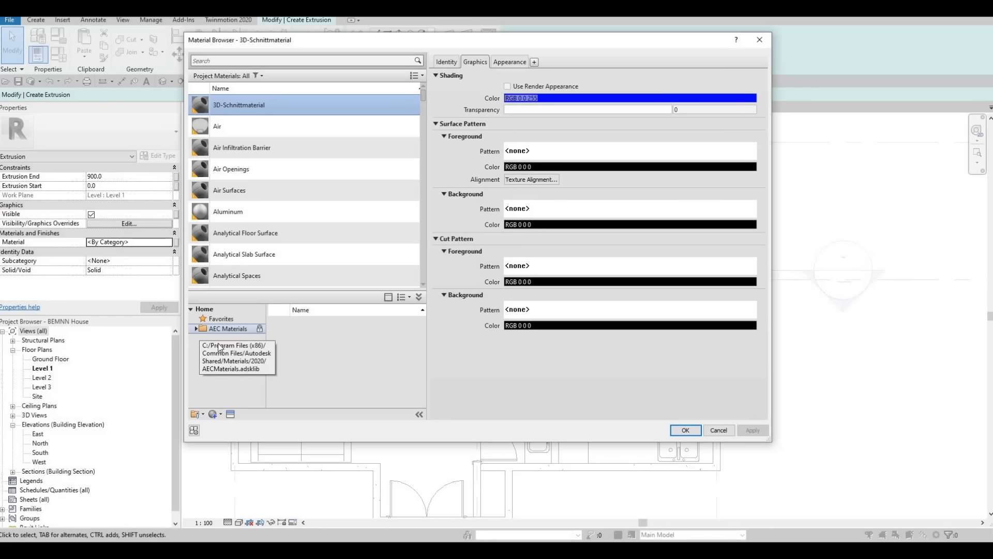
{"action": "left_click", "coordinate": [195, 329]}
{"action": "scroll", "coordinate": [224, 383], "scroll_direction": "down", "scroll_amount": 3}
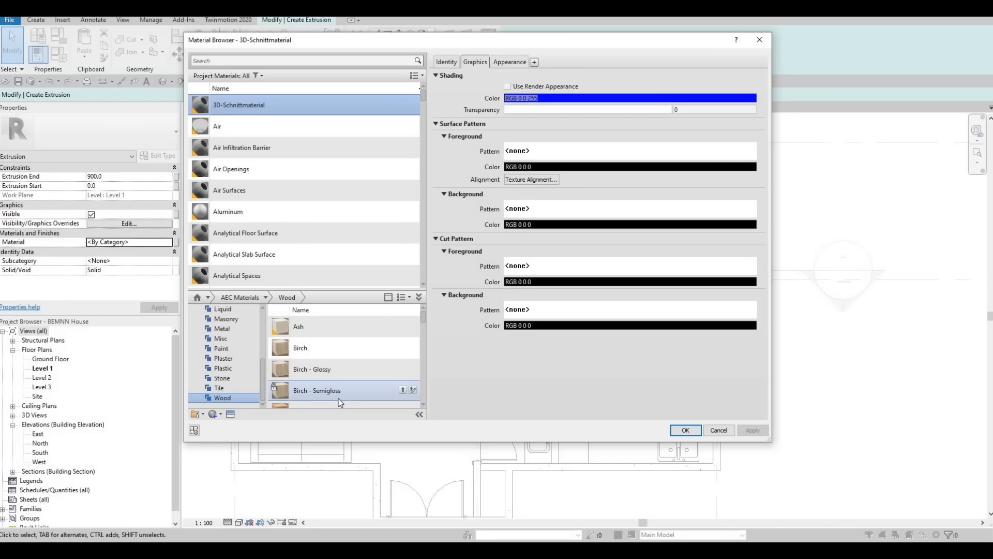
{"action": "left_click", "coordinate": [414, 390]}
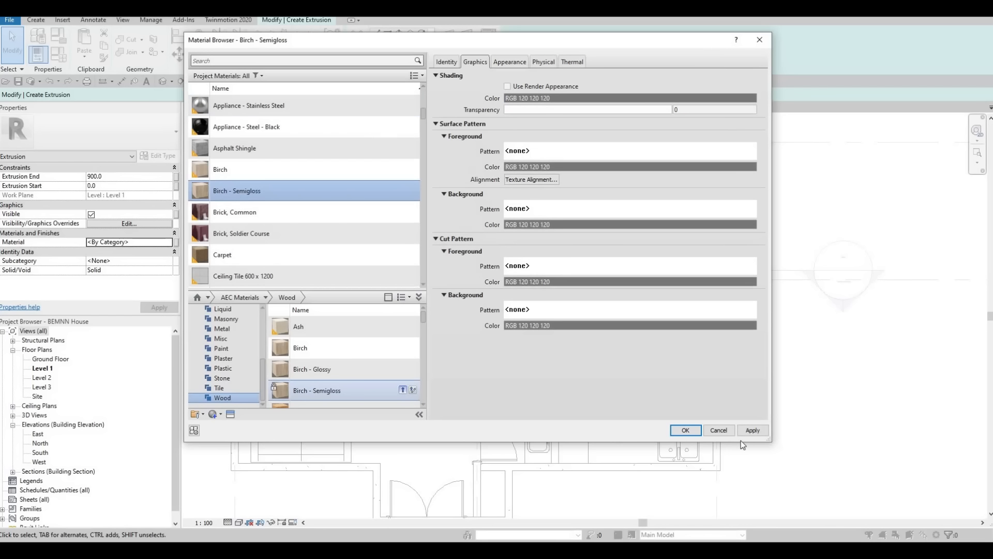
{"action": "left_click", "coordinate": [685, 431]}
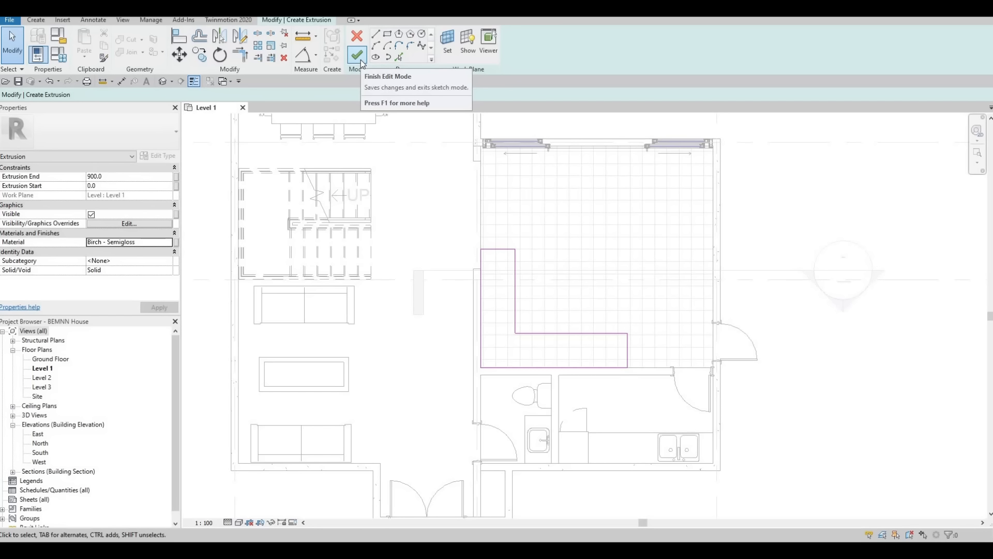
Finish the extrusion sketch and complete the in-place model.
{"action": "left_click", "coordinate": [356, 55]}
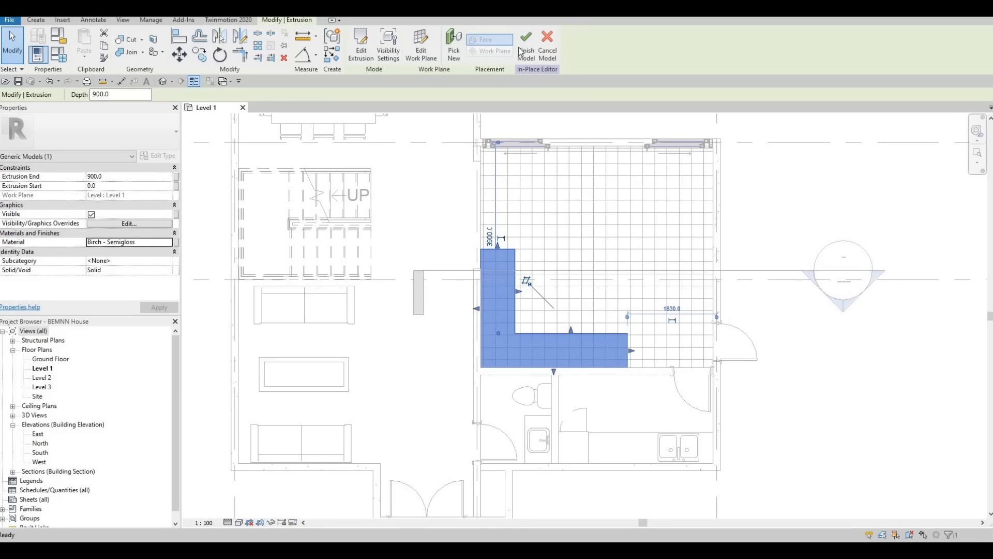
{"action": "left_click", "coordinate": [524, 51]}
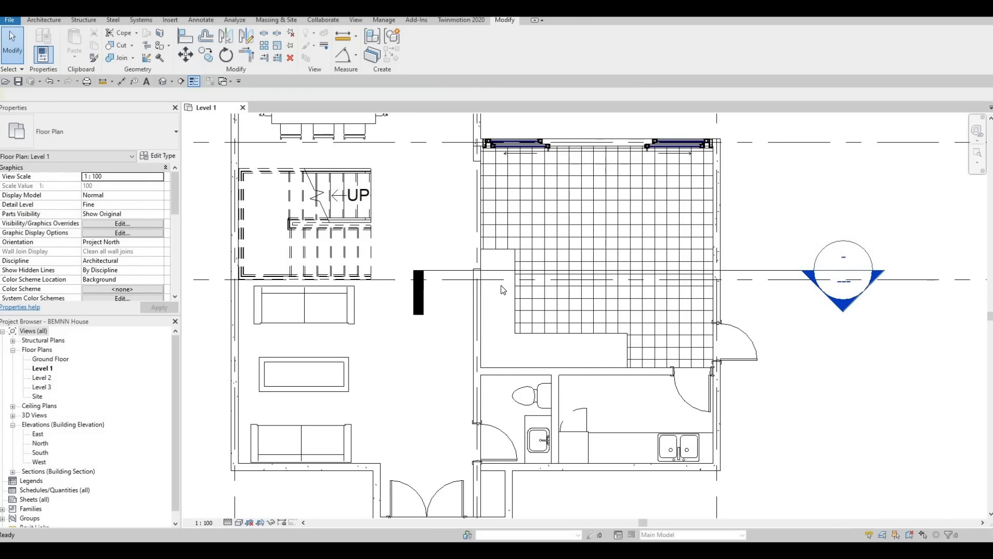
{"action": "scroll", "coordinate": [462, 299], "scroll_direction": "up", "scroll_amount": 2}
{"action": "key", "text": "Escape"}
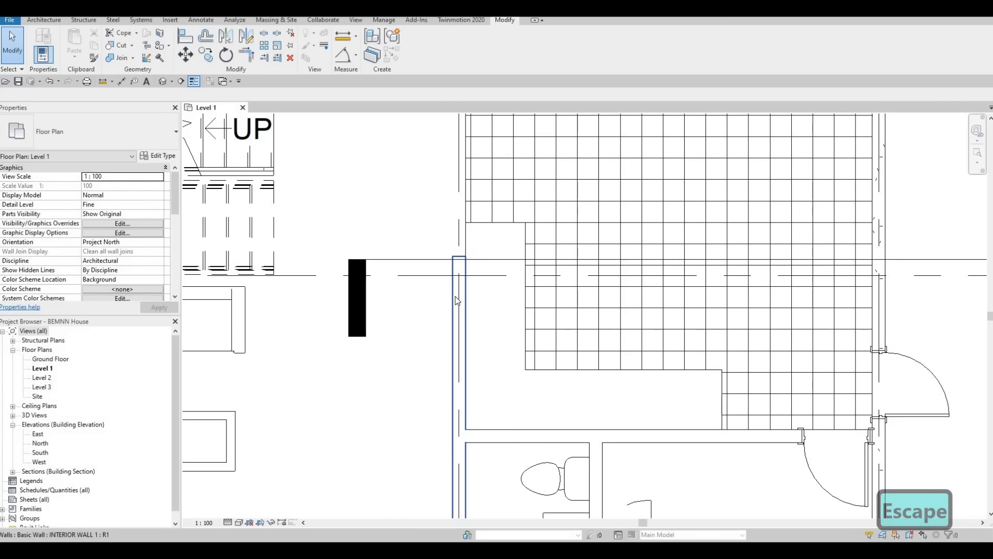
Resize the opening in the tiled room's left wall to about 1700 mm, starting about 200 mm from the upper wall.
{"action": "left_click", "coordinate": [461, 252]}
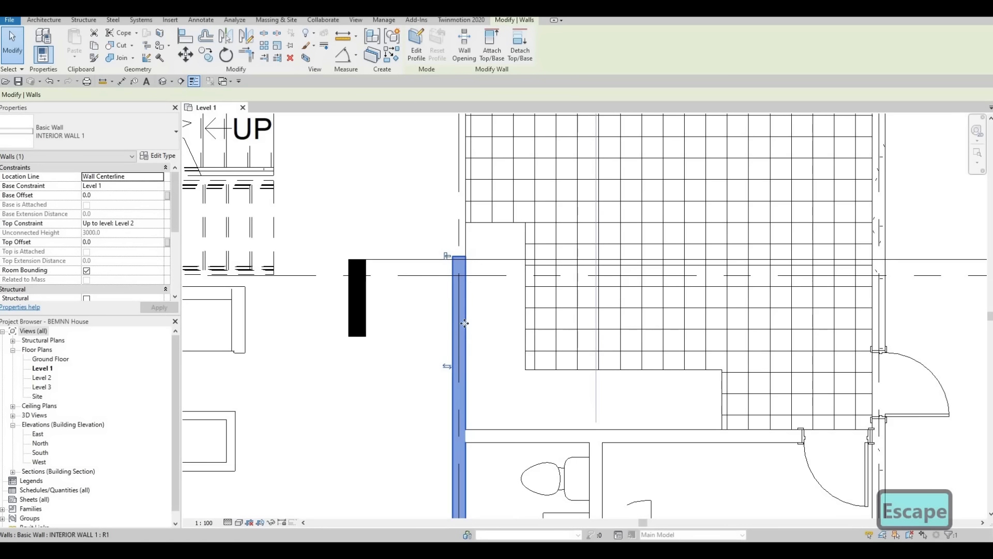
{"action": "middle_click_drag", "start_coordinate": [456, 187], "coordinate": [456, 265]}
{"action": "key", "text": "Escape"}
{"action": "scroll", "coordinate": [454, 261], "scroll_direction": "down", "scroll_amount": 2}
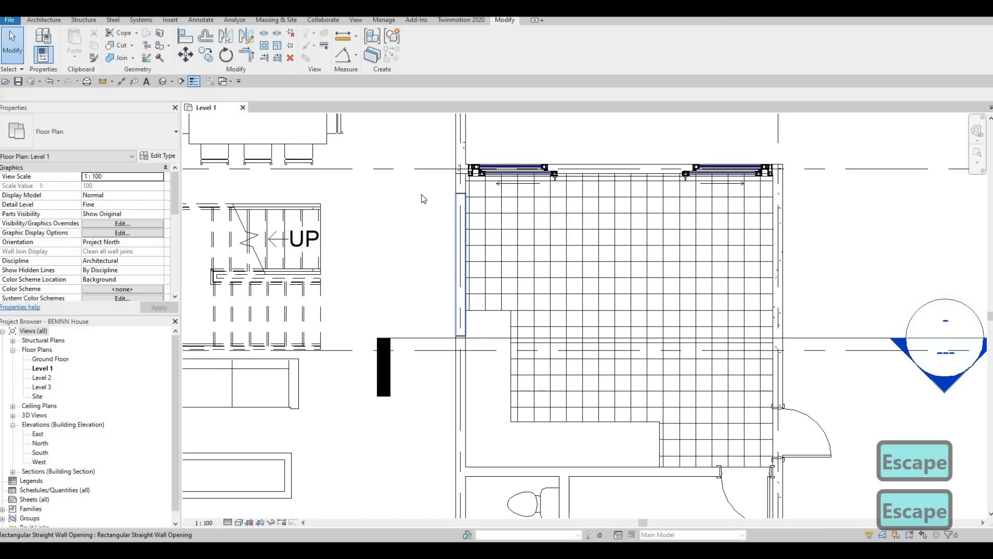
{"action": "left_click", "coordinate": [456, 261]}
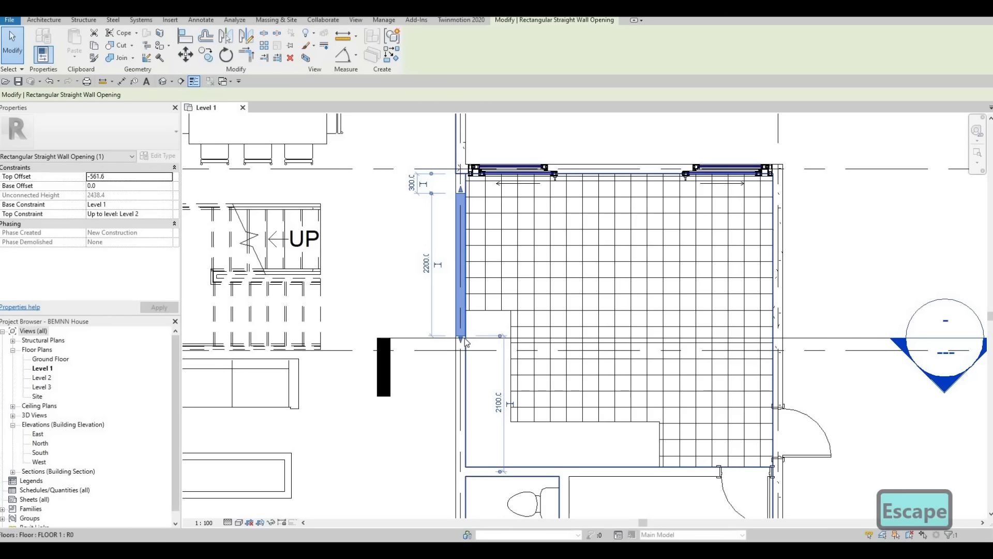
{"action": "left_click_drag", "start_coordinate": [463, 337], "coordinate": [467, 291]}
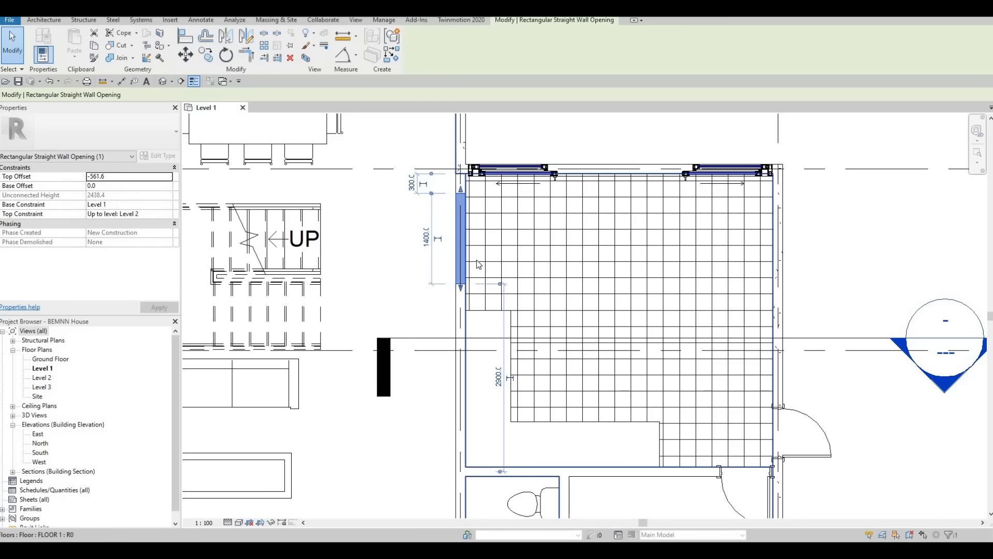
{"action": "left_click_drag", "start_coordinate": [460, 286], "coordinate": [459, 299]}
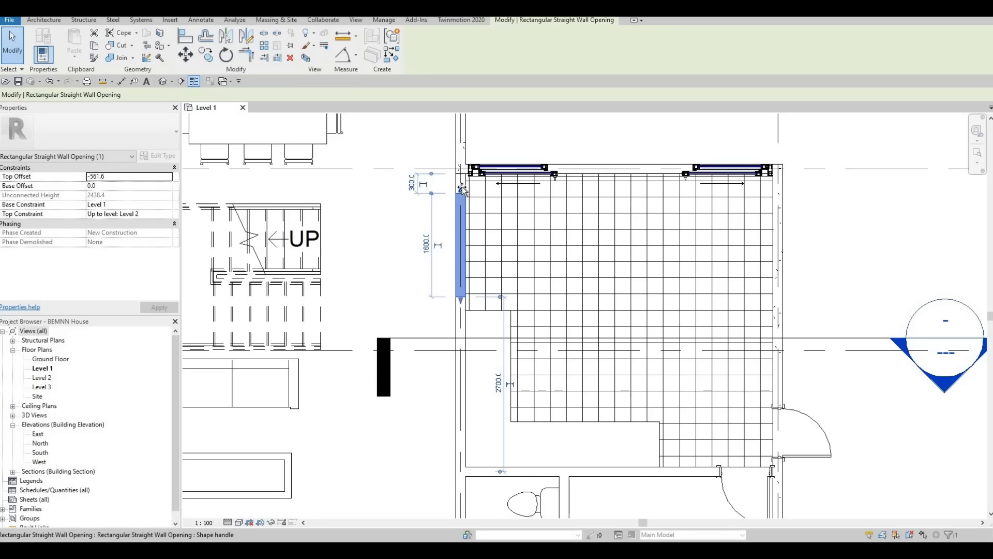
{"action": "left_click_drag", "start_coordinate": [461, 189], "coordinate": [461, 181]}
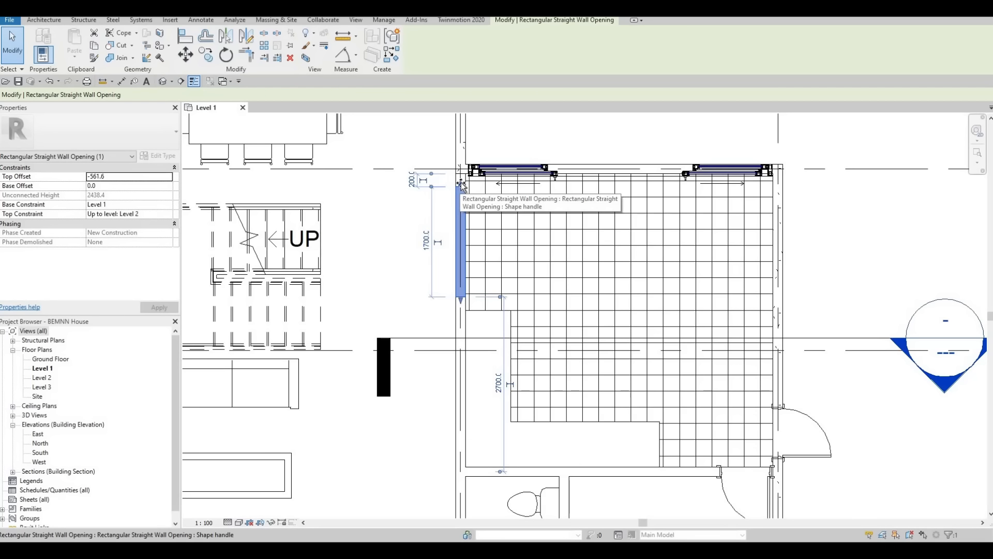
{"action": "key", "text": "Escape"}
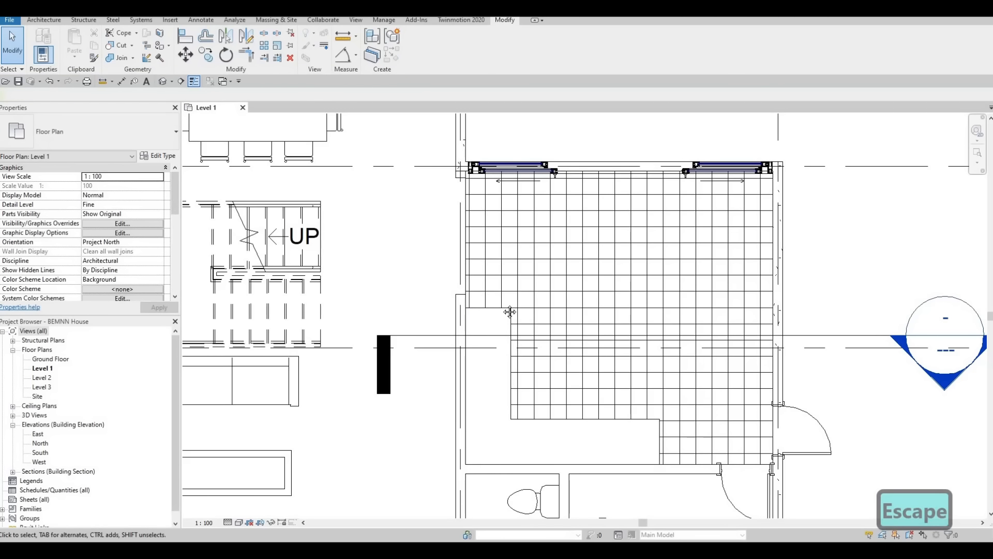
Adjust the upper end of the left wall's opening so it is 1740 mm long and starts 160 mm from the upper wall.
{"action": "middle_click_drag", "start_coordinate": [569, 397], "coordinate": [607, 375]}
{"action": "scroll", "coordinate": [437, 223], "scroll_direction": "down", "scroll_amount": 3}
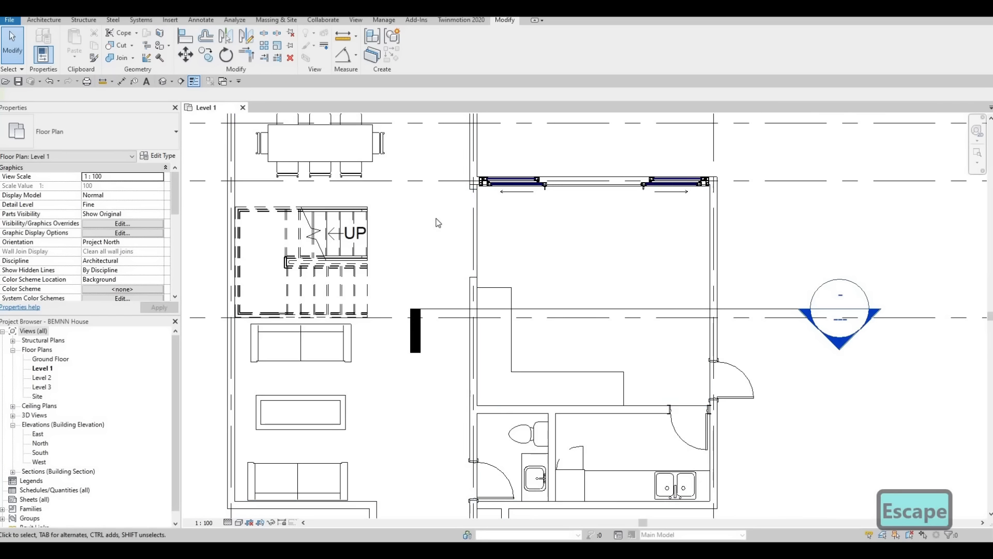
{"action": "scroll", "coordinate": [476, 193], "scroll_direction": "up", "scroll_amount": 4}
{"action": "scroll", "coordinate": [477, 192], "scroll_direction": "up", "scroll_amount": 2}
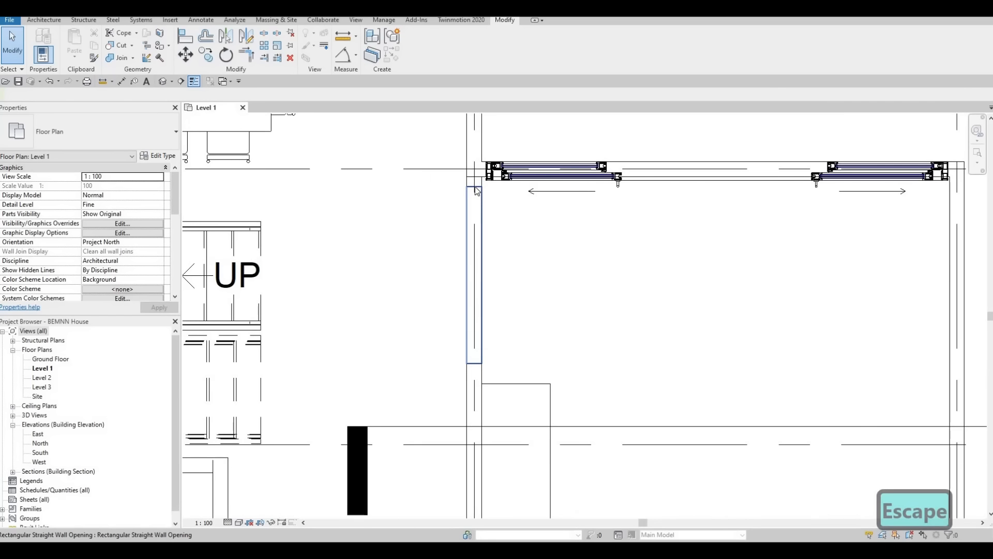
{"action": "left_click", "coordinate": [475, 190]}
{"action": "scroll", "coordinate": [476, 188], "scroll_direction": "up", "scroll_amount": 5}
{"action": "left_click_drag", "start_coordinate": [476, 192], "coordinate": [476, 197]}
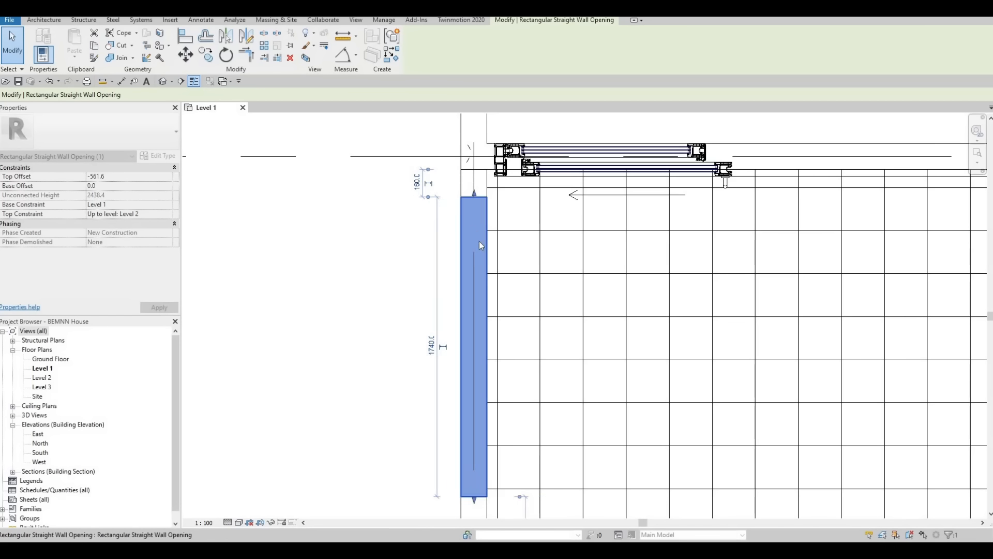
{"action": "key", "text": "Escape"}
Open the 3D view and examine the L-shaped birch counter and the wall opening beside it.
{"action": "scroll", "coordinate": [492, 232], "scroll_direction": "down", "scroll_amount": 5}
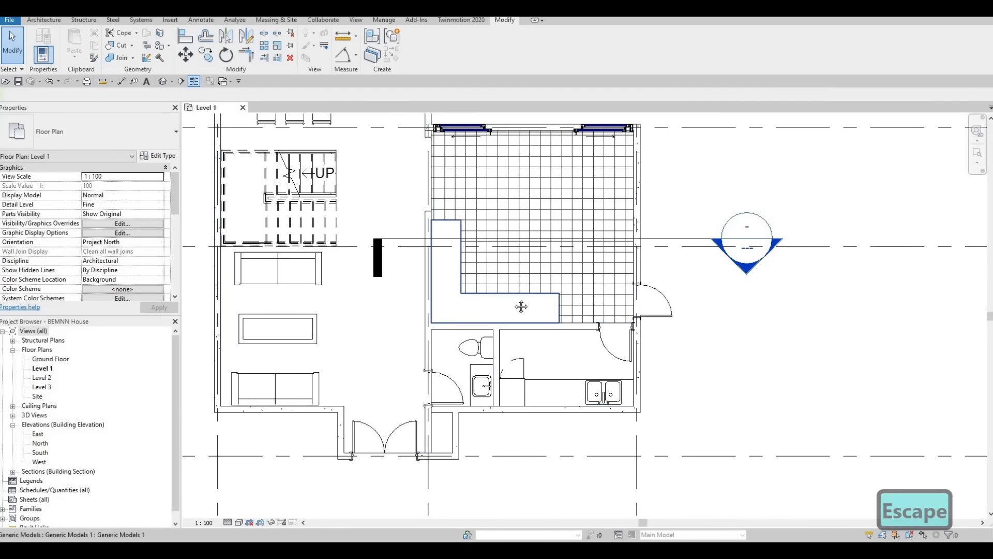
{"action": "scroll", "coordinate": [519, 305], "scroll_direction": "up", "scroll_amount": 3}
{"action": "scroll", "coordinate": [546, 313], "scroll_direction": "down", "scroll_amount": 1}
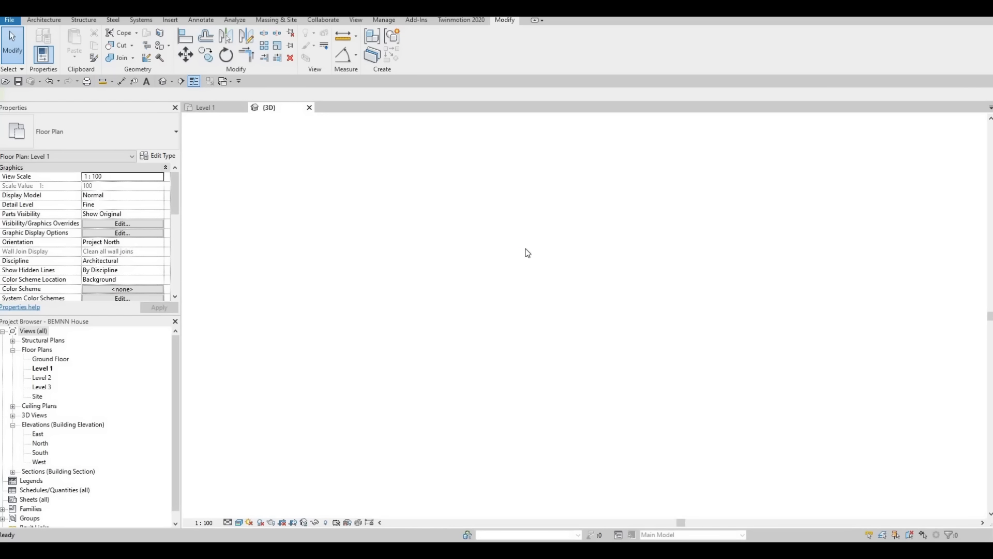
{"action": "scroll", "coordinate": [613, 342], "scroll_direction": "up", "scroll_amount": 6}
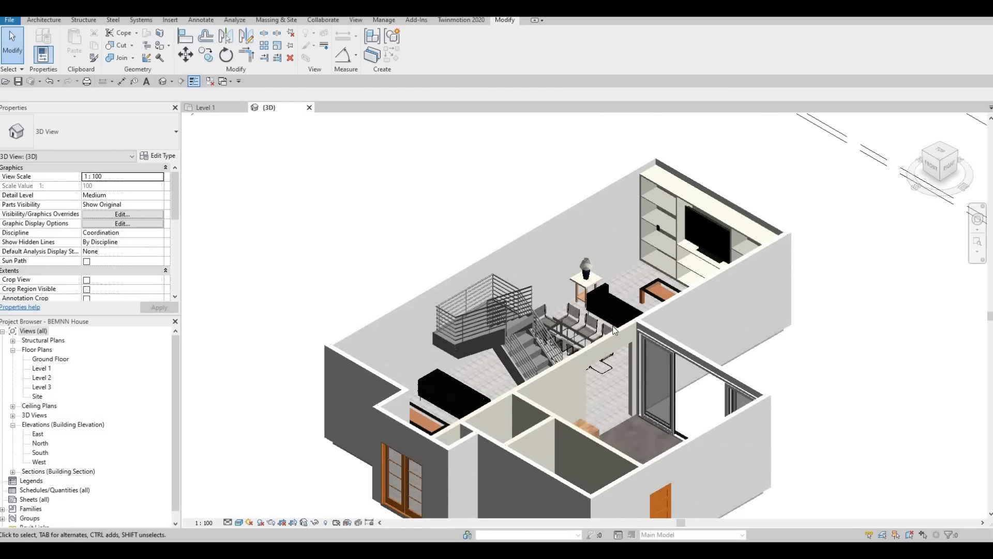
{"action": "middle_click_drag", "start_coordinate": [618, 349], "coordinate": [570, 213]}
{"action": "middle_click_drag", "start_coordinate": [494, 410], "coordinate": [355, 230], "text": "shift"}
{"action": "scroll", "coordinate": [445, 269], "scroll_direction": "up", "scroll_amount": 5}
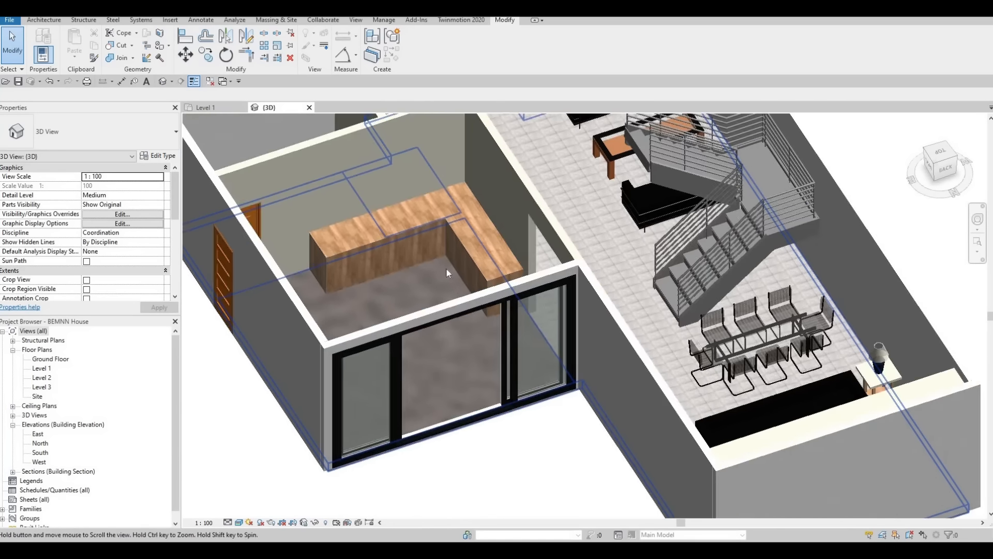
{"action": "left_click_drag", "start_coordinate": [437, 228], "coordinate": [445, 230], "text": "shift"}
{"action": "scroll", "coordinate": [446, 230], "scroll_direction": "up", "scroll_amount": 1}
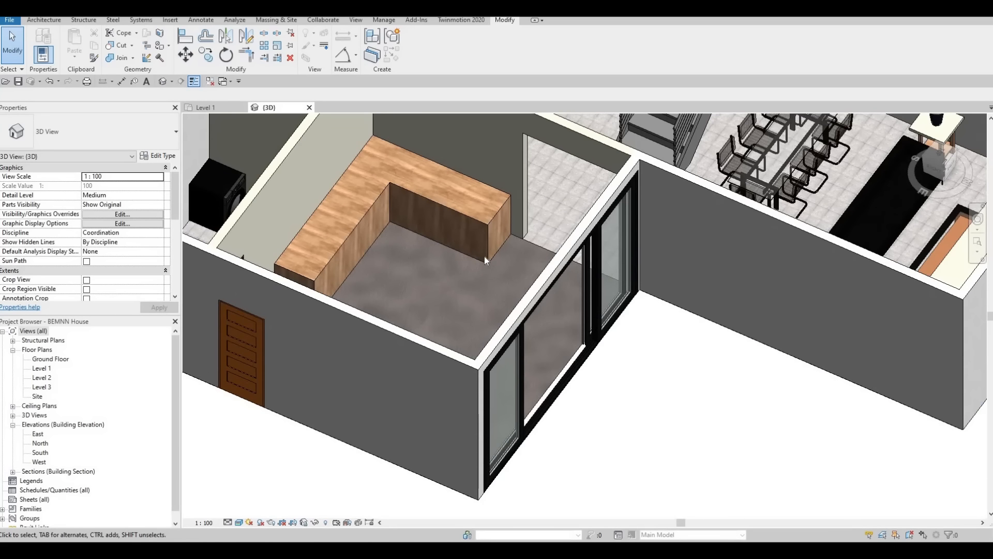
{"action": "scroll", "coordinate": [485, 256], "scroll_direction": "up", "scroll_amount": 3}
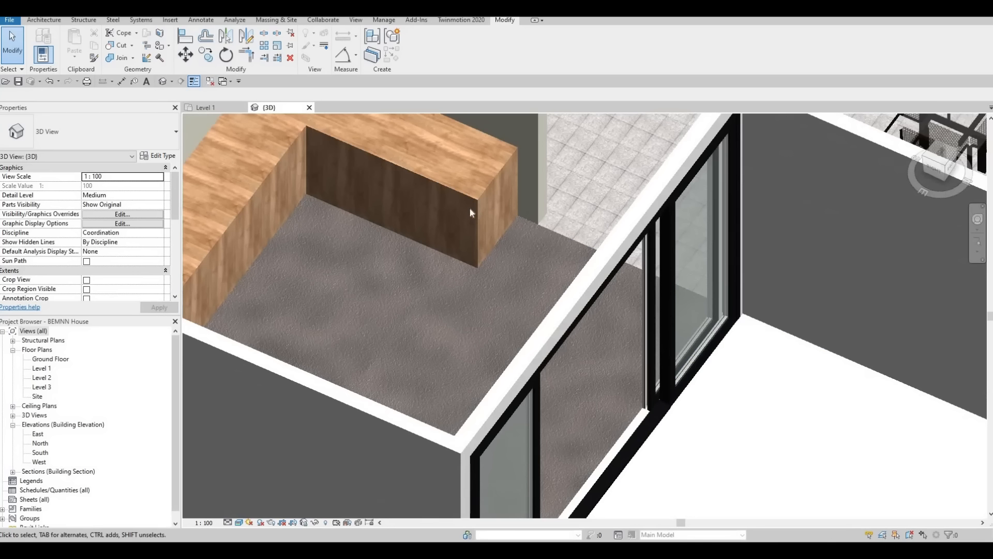
Select the counter in 3D and examine its shape and its clearance to the wall opening from several angles.
{"action": "left_click", "coordinate": [427, 236]}
{"action": "middle_click_drag", "start_coordinate": [350, 195], "coordinate": [651, 248], "text": "shift"}
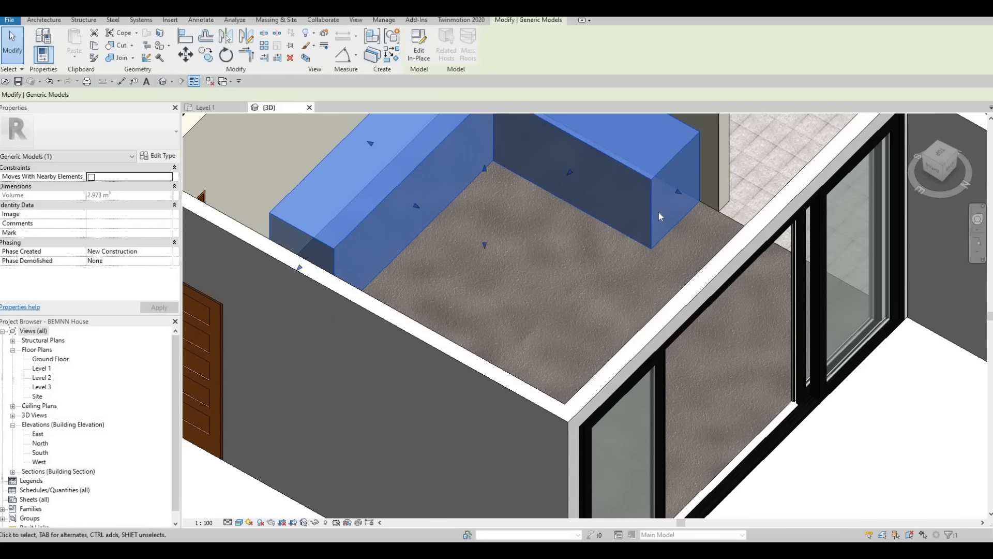
{"action": "middle_click_drag", "start_coordinate": [688, 265], "coordinate": [610, 274], "text": "shift"}
{"action": "scroll", "coordinate": [702, 227], "scroll_direction": "down", "scroll_amount": 2}
{"action": "middle_click_drag", "start_coordinate": [715, 229], "coordinate": [676, 239], "text": "shift"}
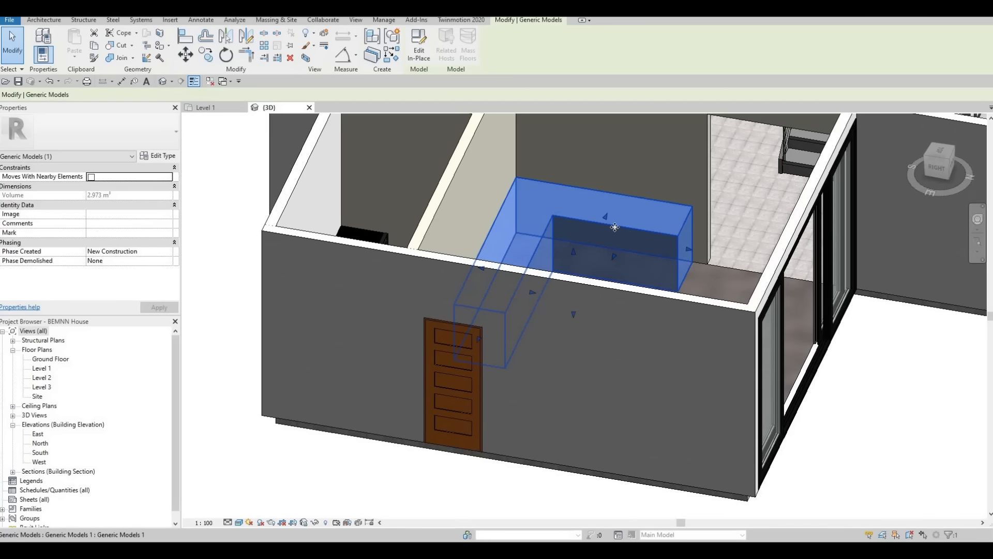
{"action": "middle_click_drag", "start_coordinate": [657, 231], "coordinate": [619, 251], "text": "shift"}
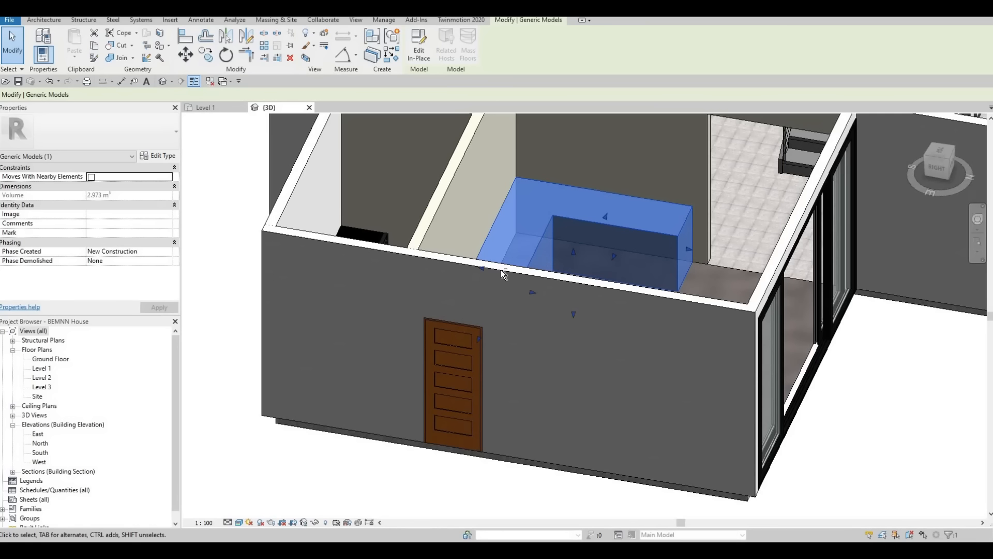
{"action": "middle_click_drag", "start_coordinate": [504, 274], "coordinate": [451, 155], "text": "shift"}
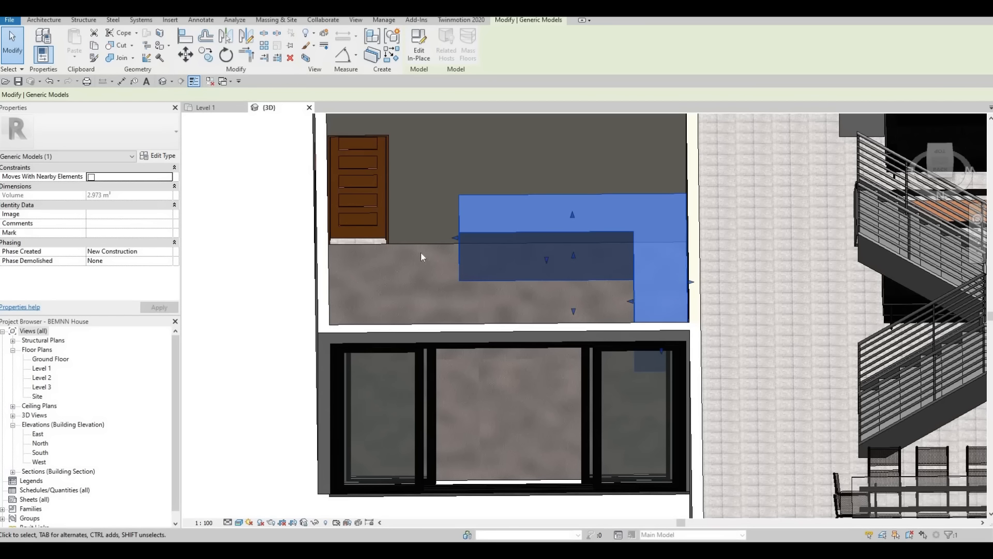
{"action": "middle_click_drag", "start_coordinate": [656, 259], "coordinate": [690, 209], "text": "shift"}
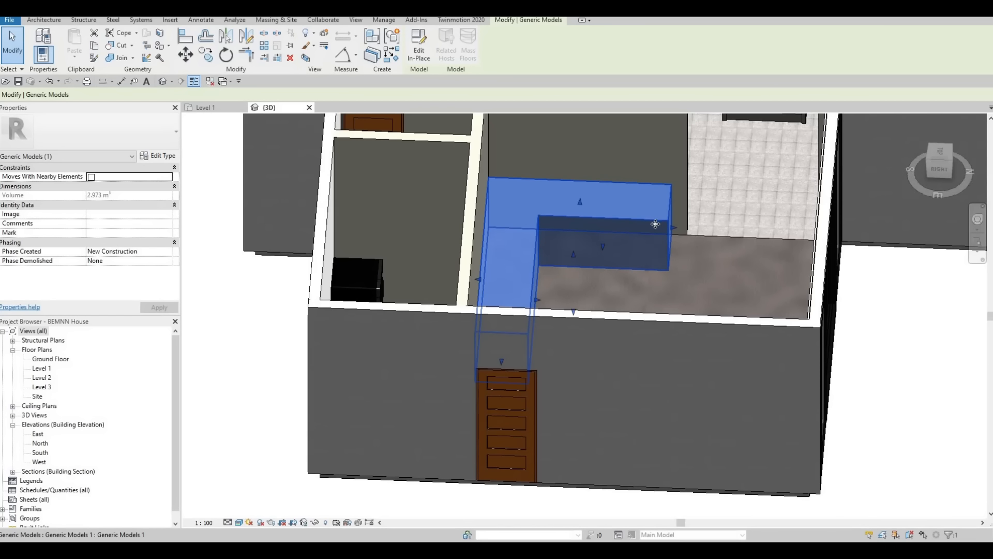
{"action": "middle_click_drag", "start_coordinate": [656, 222], "coordinate": [250, 20], "text": "shift"}
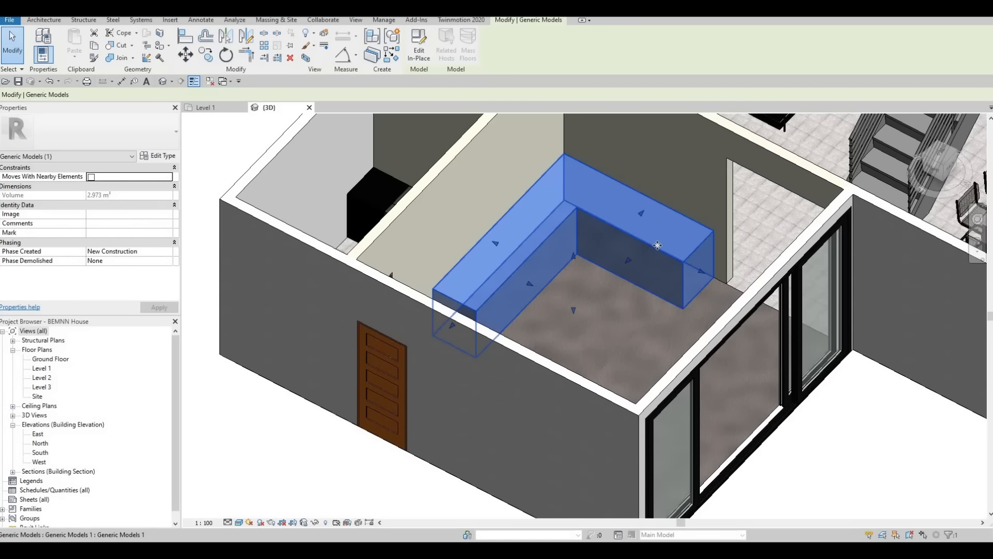
{"action": "middle_click_drag", "start_coordinate": [657, 245], "coordinate": [698, 197], "text": "shift"}
{"action": "scroll", "coordinate": [702, 184], "scroll_direction": "down", "scroll_amount": 2}
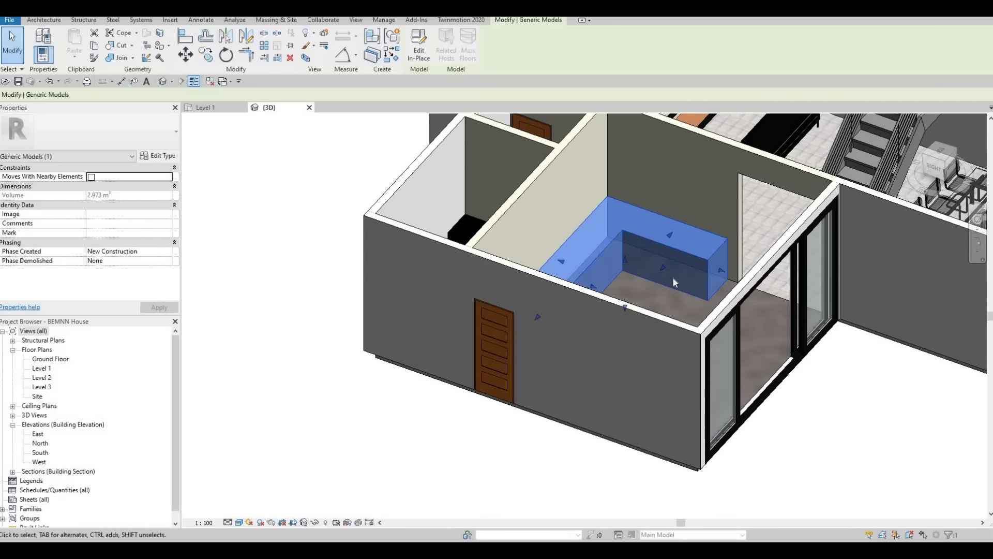
In the Level 1 plan, shorten the counter's leg along the left wall by pulling its upper end back roughly three floor tiles.
{"action": "double_click", "coordinate": [44, 368]}
{"action": "middle_click_drag", "start_coordinate": [443, 179], "coordinate": [462, 219]}
{"action": "key", "text": "Escape"}
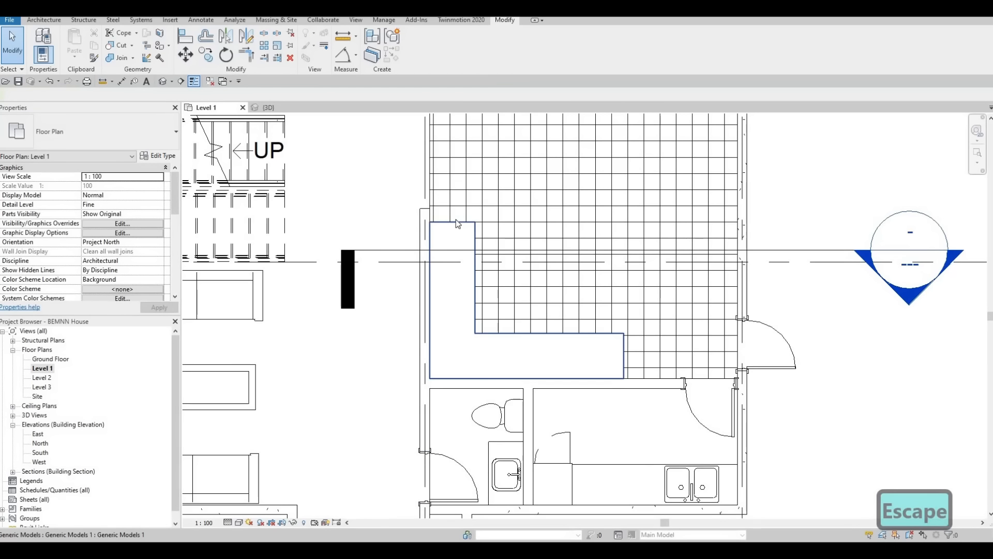
{"action": "left_click", "coordinate": [456, 222]}
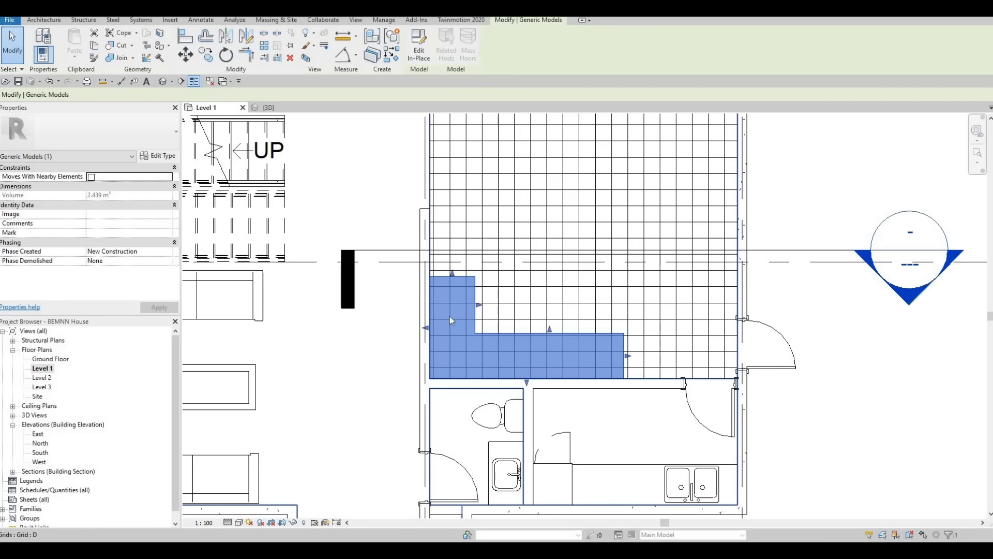
{"action": "middle_click_drag", "start_coordinate": [449, 316], "coordinate": [472, 253]}
{"action": "key", "text": "Escape"}
{"action": "key", "text": "Escape"}
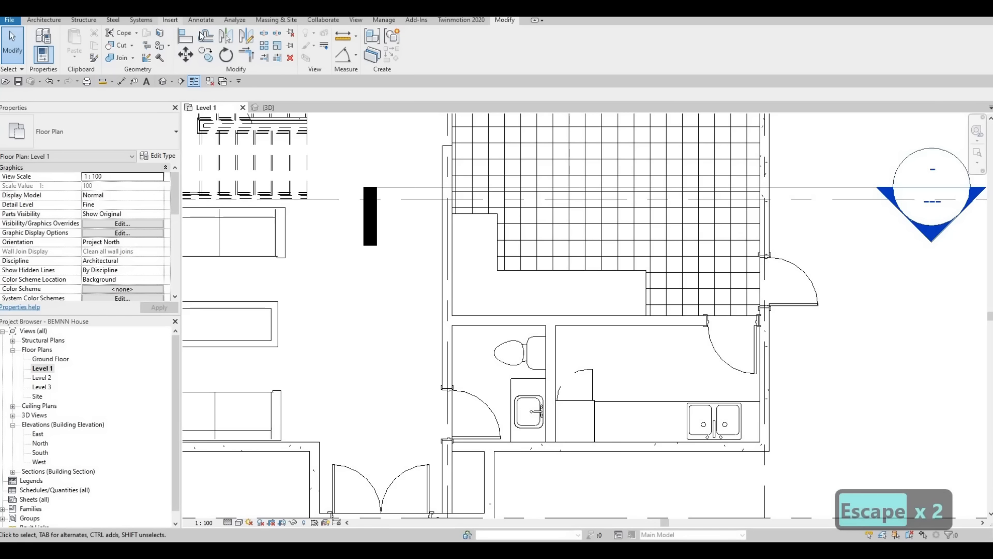
Start loading a family and browse to the Mid-Range folder inside Specialty Equipment, Domestic, in the metric library.
{"action": "left_click", "coordinate": [170, 20]}
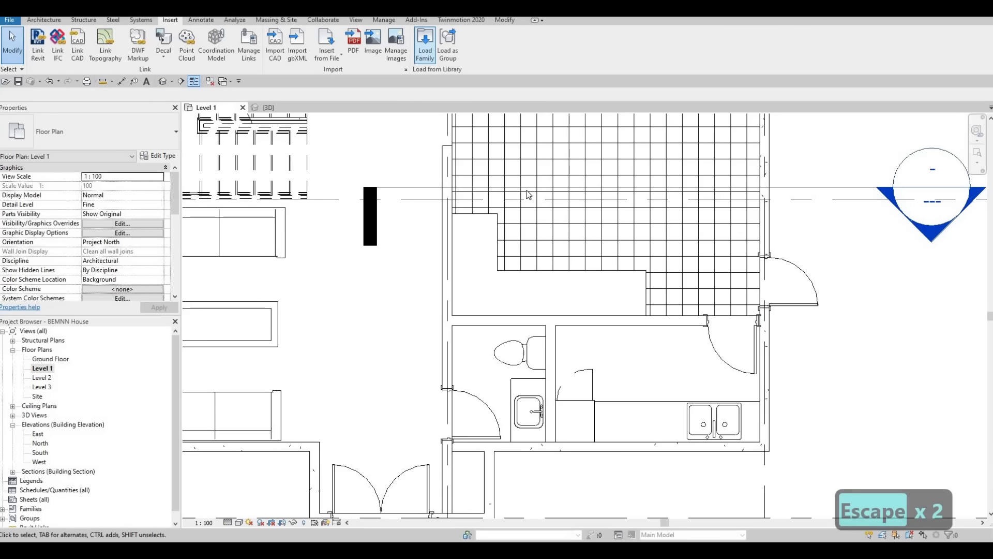
{"action": "left_click", "coordinate": [419, 53]}
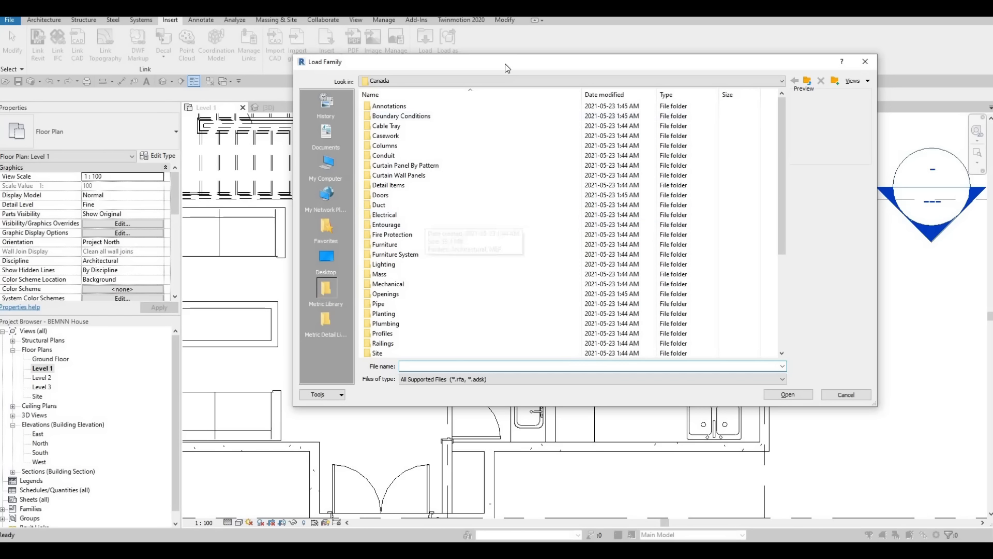
{"action": "left_click_drag", "start_coordinate": [506, 68], "coordinate": [470, 84]}
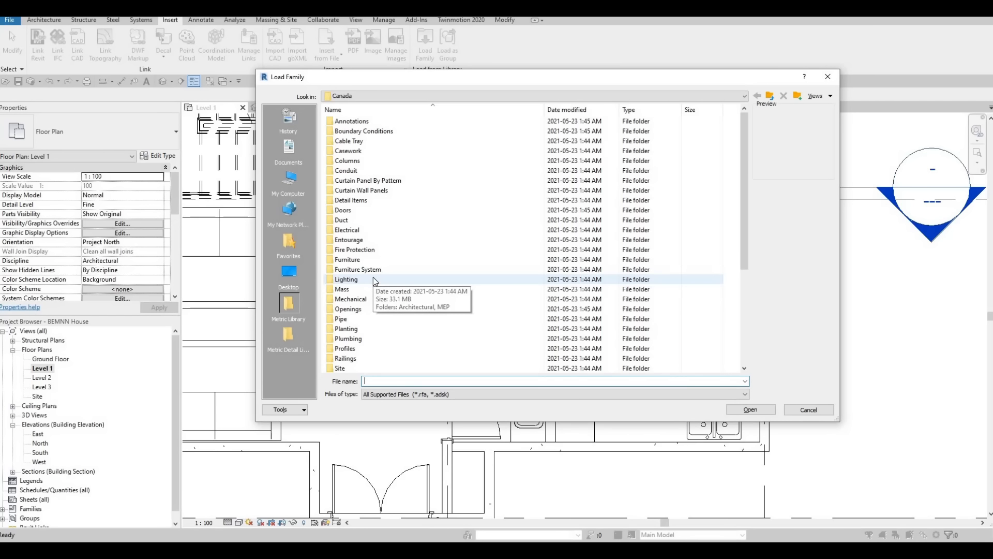
{"action": "scroll", "coordinate": [376, 281], "scroll_direction": "down", "scroll_amount": 2}
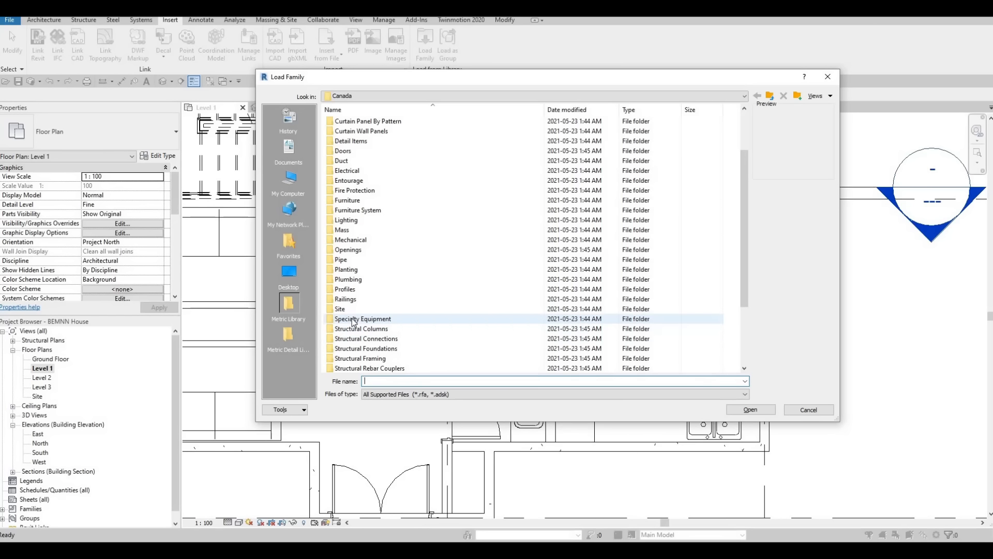
{"action": "double_click", "coordinate": [362, 318]}
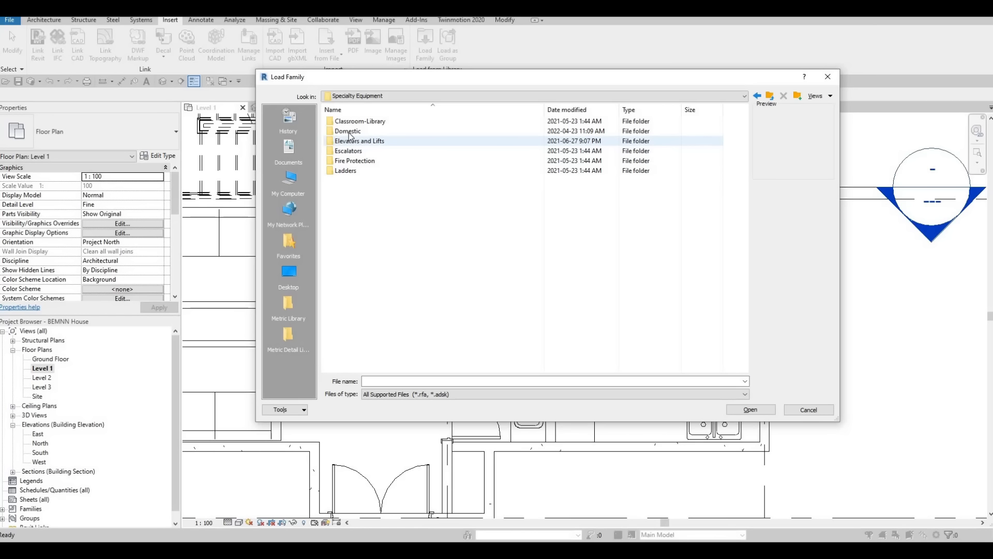
{"action": "double_click", "coordinate": [349, 131]}
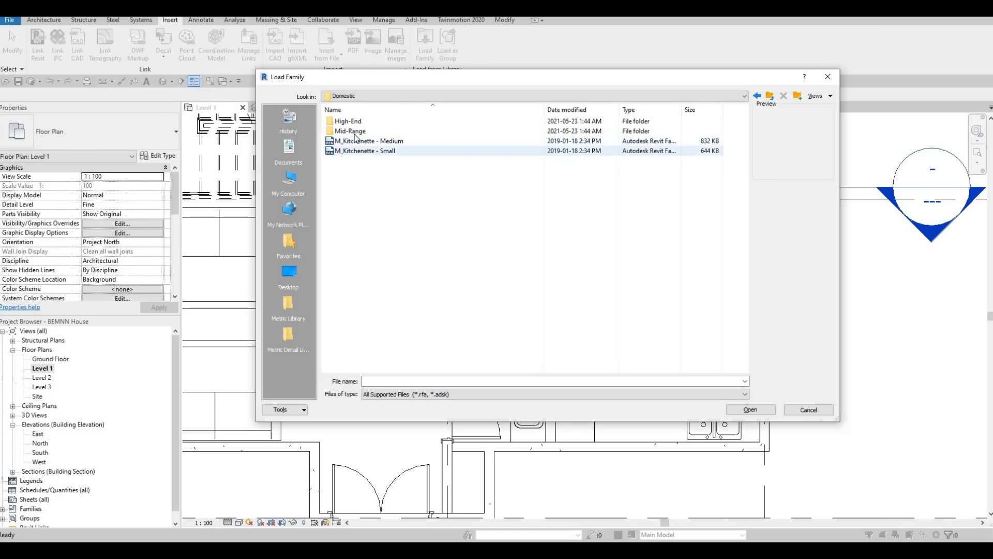
{"action": "double_click", "coordinate": [355, 132]}
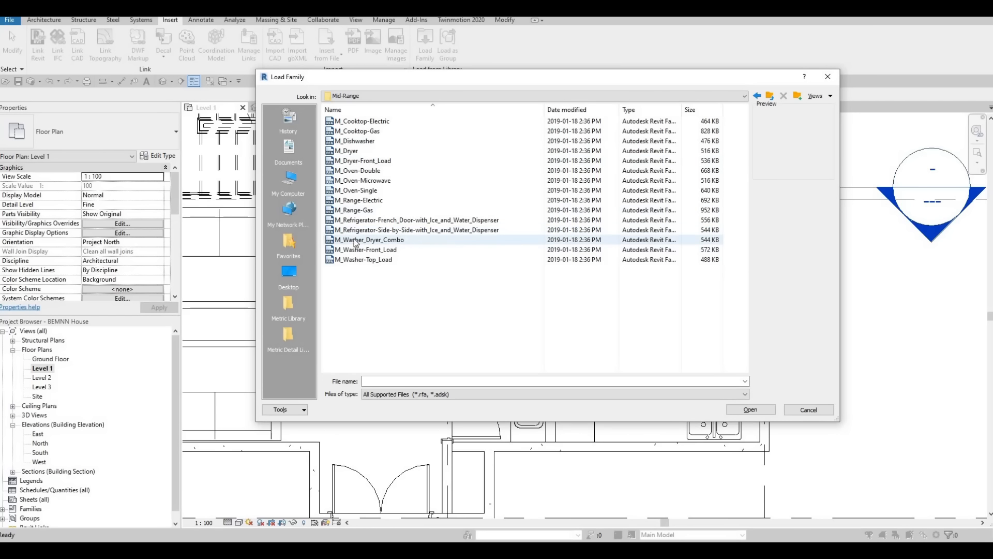
Preview the appliance families and load M_Refrigerator-French_Door-with_Ice_and_Water_Dispenser.
{"action": "left_click", "coordinate": [352, 219]}
{"action": "left_click", "coordinate": [355, 201]}
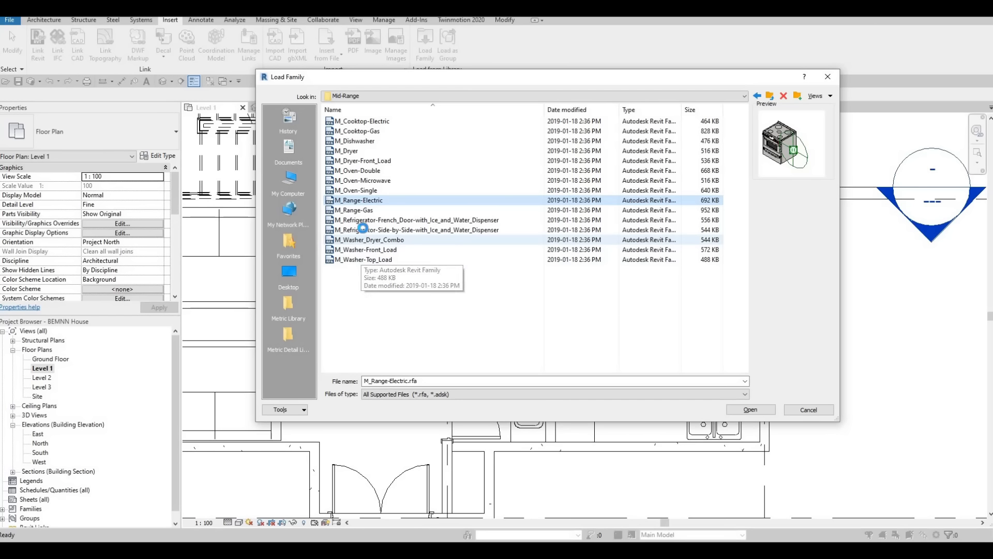
{"action": "left_click", "coordinate": [365, 230]}
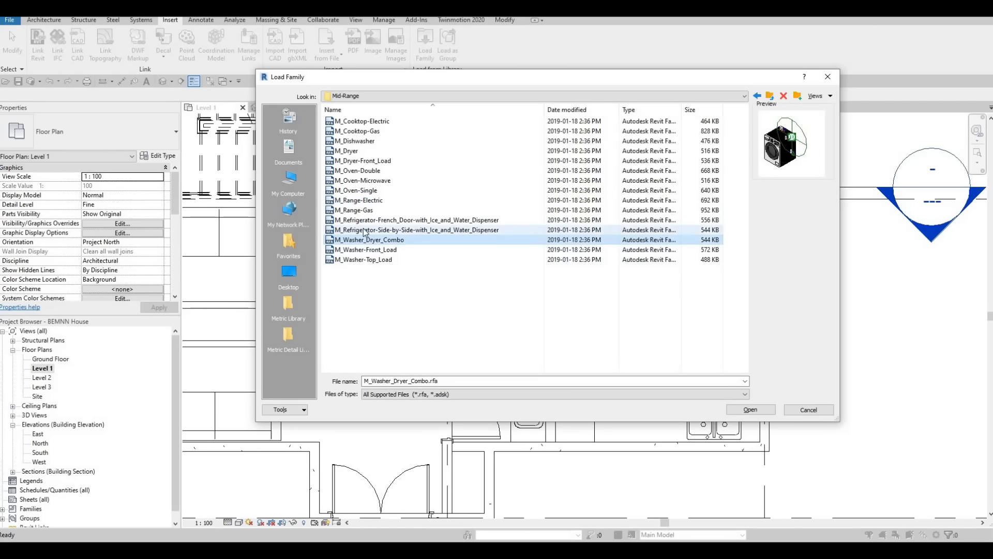
{"action": "left_click", "coordinate": [411, 223]}
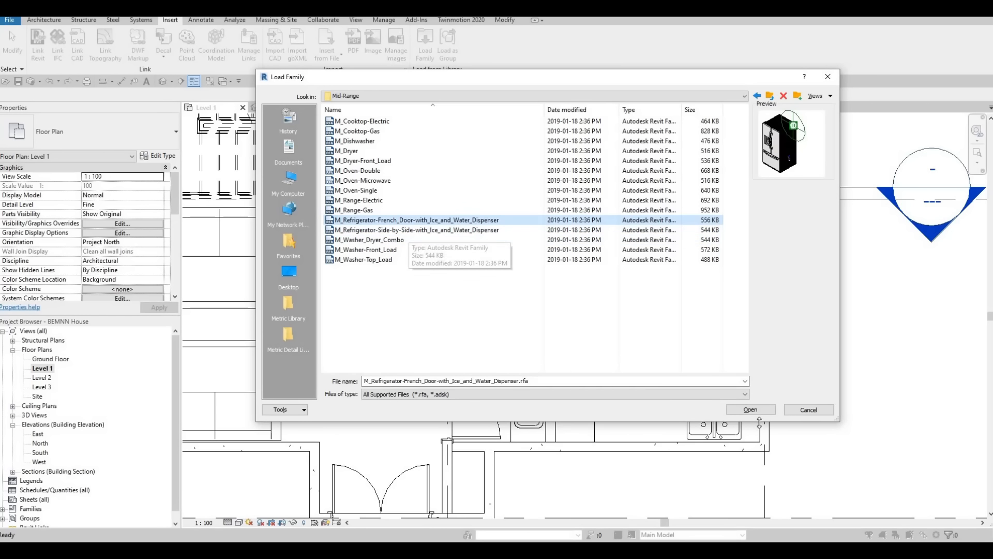
{"action": "left_click", "coordinate": [736, 410]}
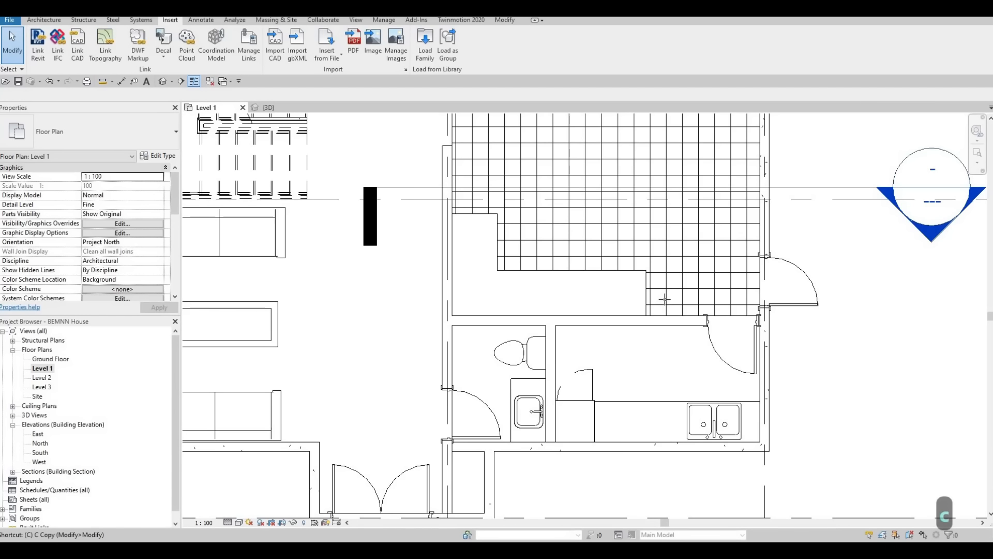
Place the 900mm French-door refrigerator against the tiled room's lower wall at the counter's right end, rotated so its doors face the room.
{"action": "key", "text": "space"}
{"action": "key", "text": "space"}
{"action": "key", "text": "space"}
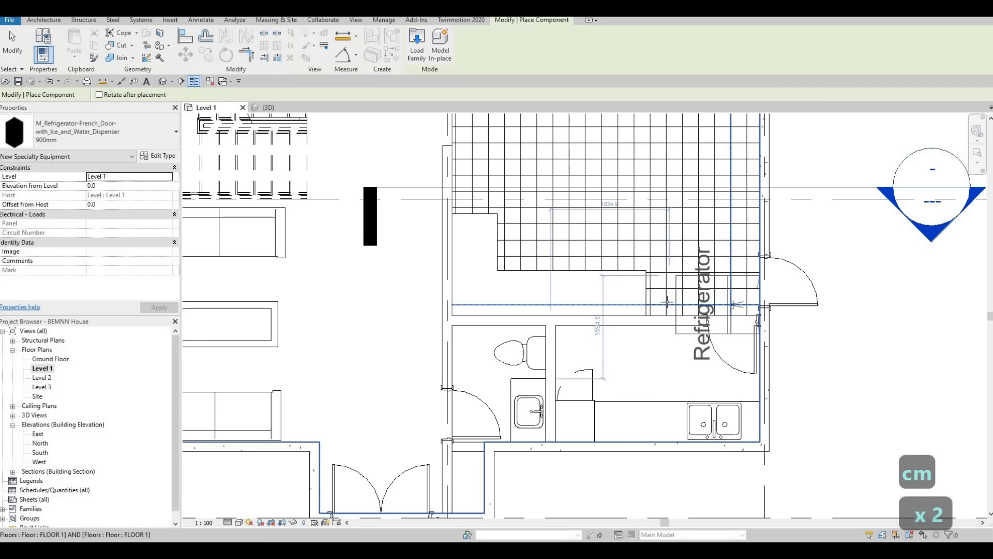
{"action": "key", "text": "space"}
{"action": "scroll", "coordinate": [671, 310], "scroll_direction": "up", "scroll_amount": 2}
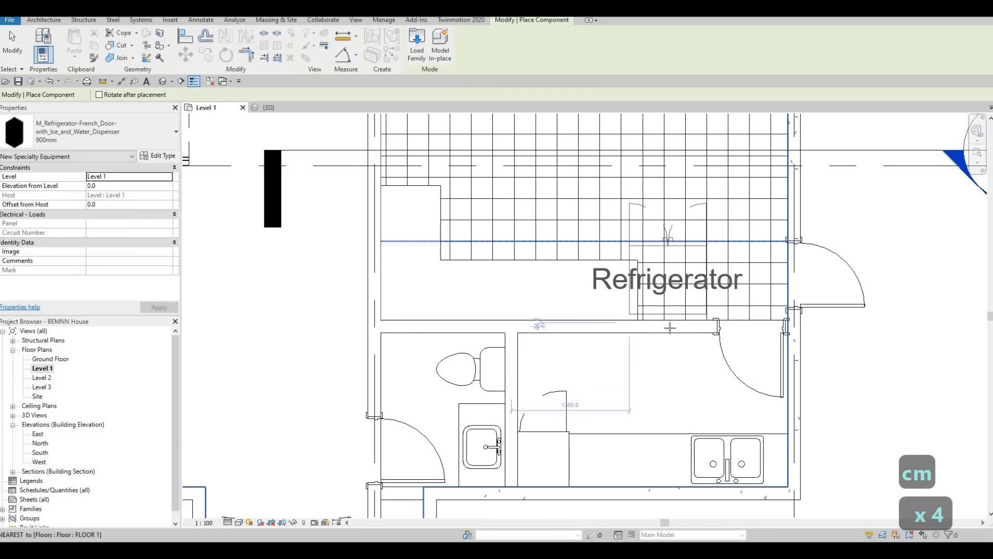
{"action": "scroll", "coordinate": [669, 328], "scroll_direction": "up", "scroll_amount": 3}
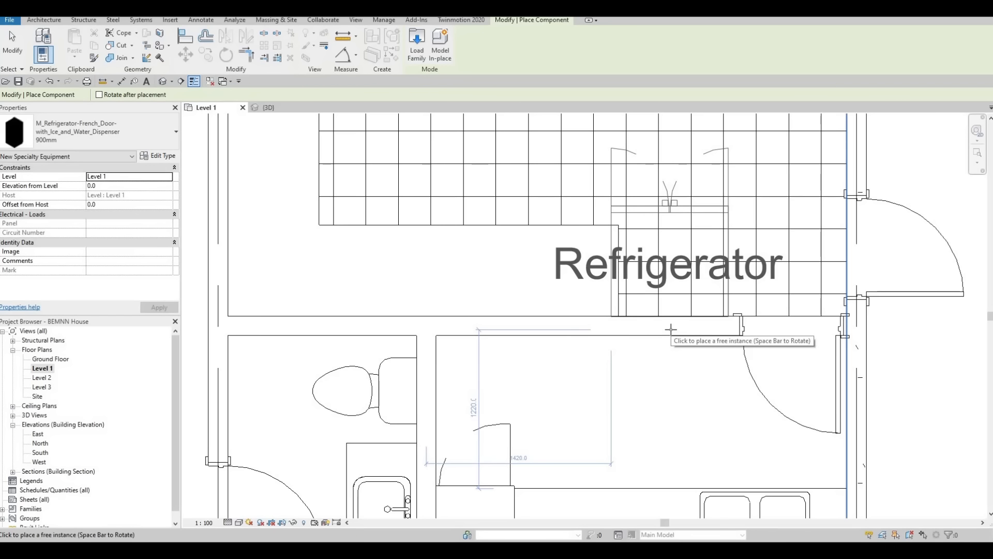
{"action": "left_click", "coordinate": [667, 329]}
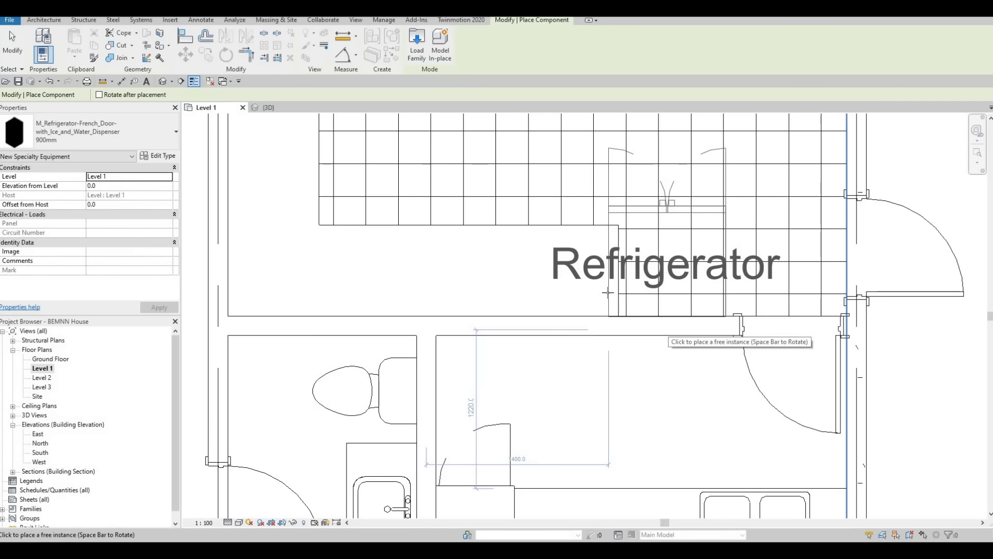
{"action": "key", "text": "Escape"}
{"action": "key", "text": "Escape"}
{"action": "key", "text": "Escape"}
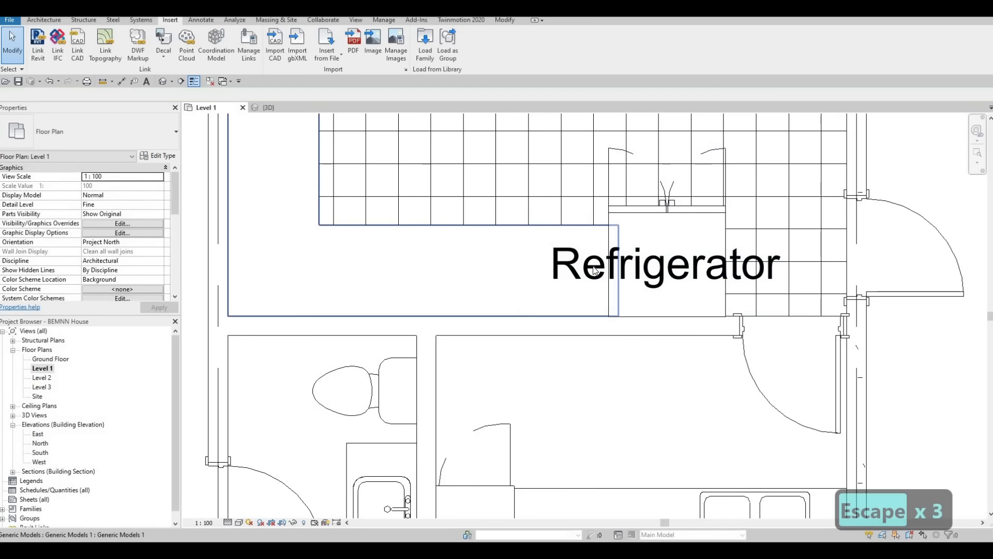
Shorten the counter's leg along the lower wall so its right end stops just short of the refrigerator.
{"action": "left_click", "coordinate": [619, 274]}
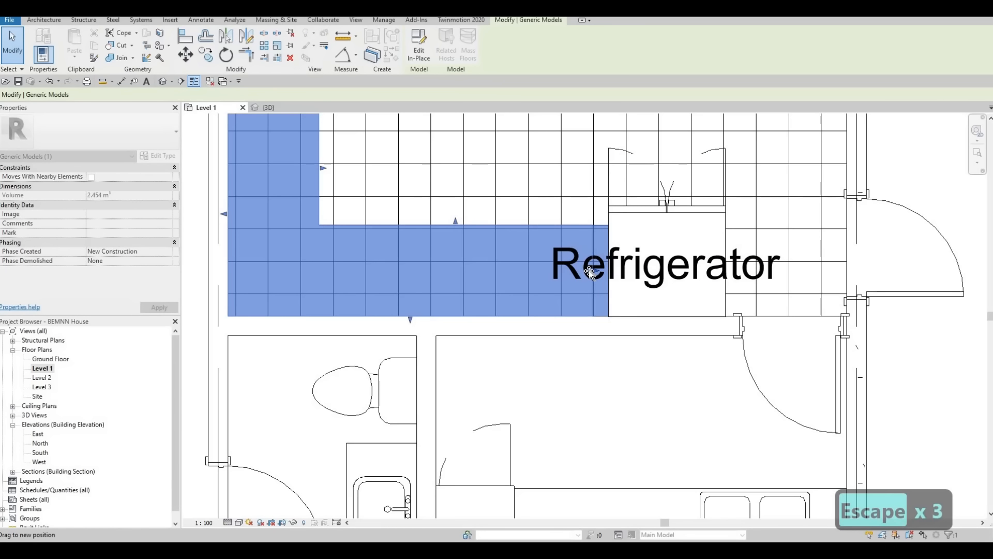
{"action": "left_click_drag", "start_coordinate": [589, 270], "coordinate": [586, 271]}
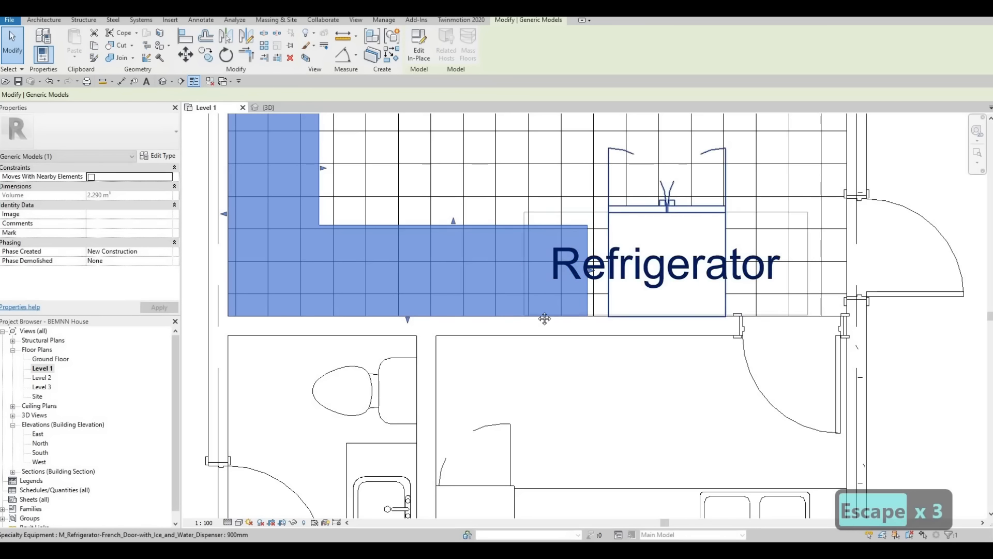
{"action": "middle_click_drag", "start_coordinate": [544, 318], "coordinate": [562, 376]}
{"action": "scroll", "coordinate": [562, 376], "scroll_direction": "down", "scroll_amount": 2}
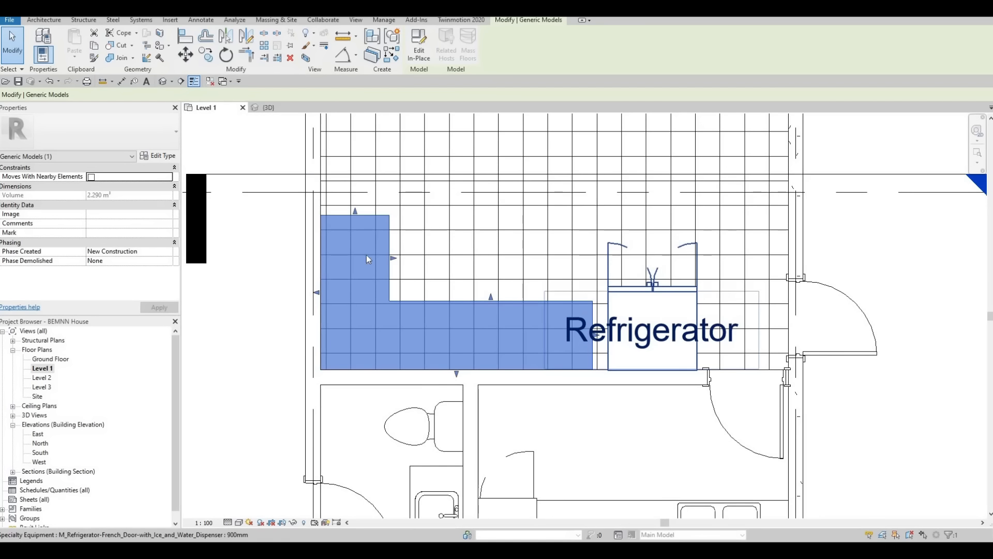
Nudge the refrigerator two increments left toward the counter's end.
{"action": "left_click", "coordinate": [618, 293]}
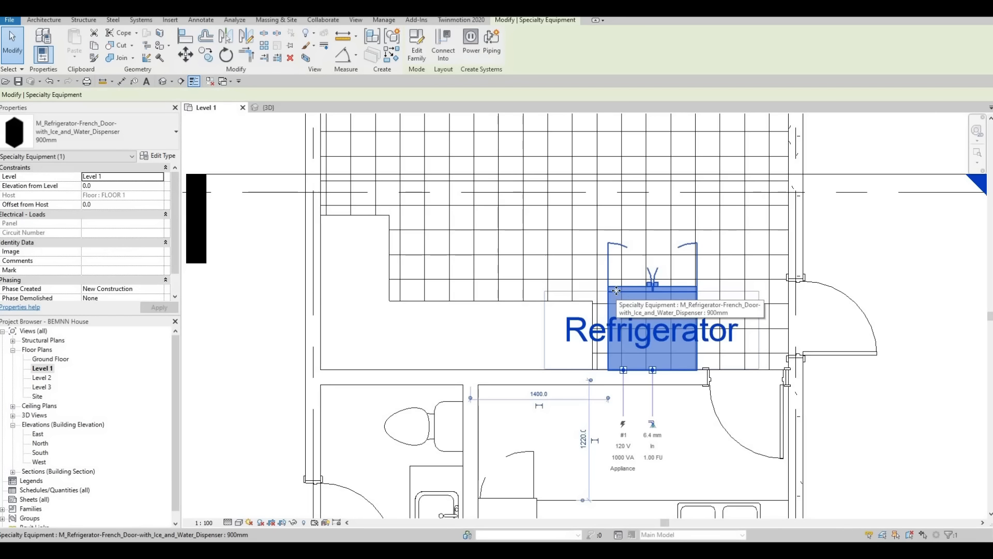
{"action": "key", "text": "Left"}
{"action": "key", "text": "Left"}
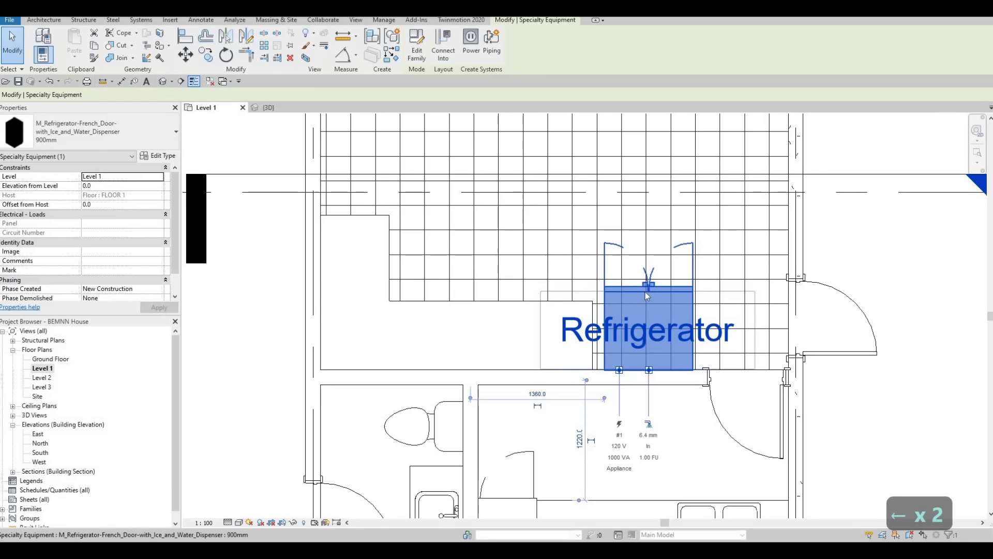
{"action": "key", "text": "Escape"}
{"action": "key", "text": "Escape"}
{"action": "key", "text": "Escape"}
Turn off Show Label in the refrigerator's 900mm type properties.
{"action": "left_click", "coordinate": [645, 292]}
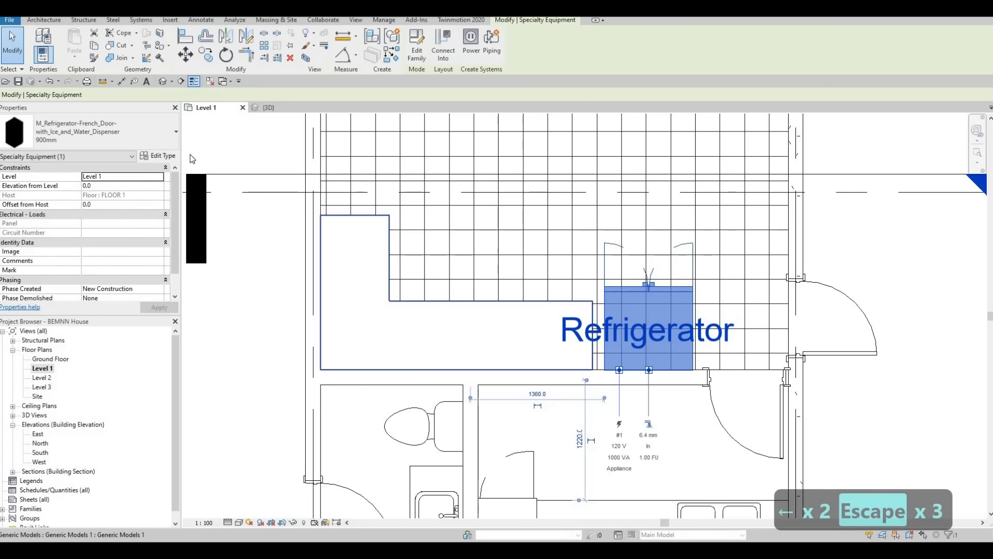
{"action": "left_click", "coordinate": [158, 156]}
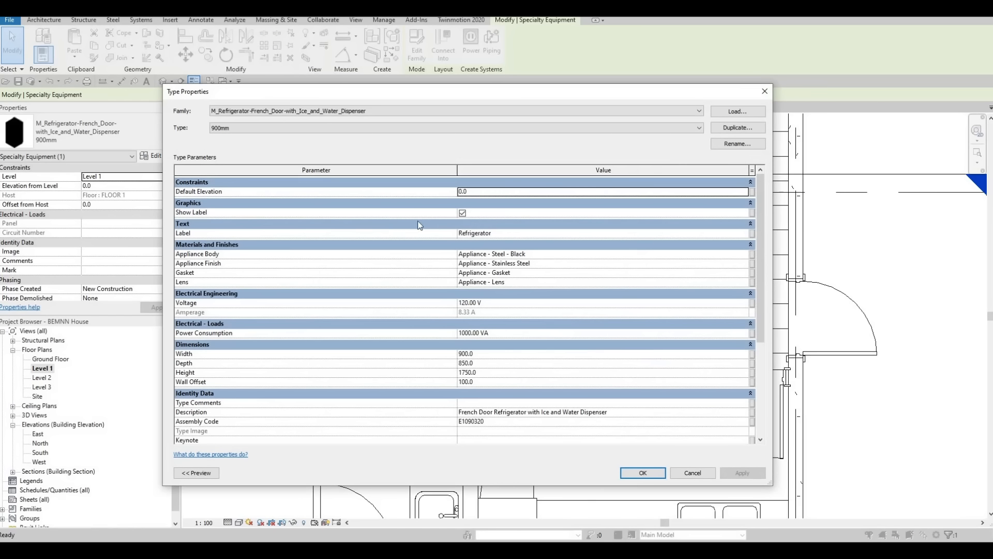
{"action": "left_click", "coordinate": [462, 213]}
{"action": "left_click", "coordinate": [658, 472]}
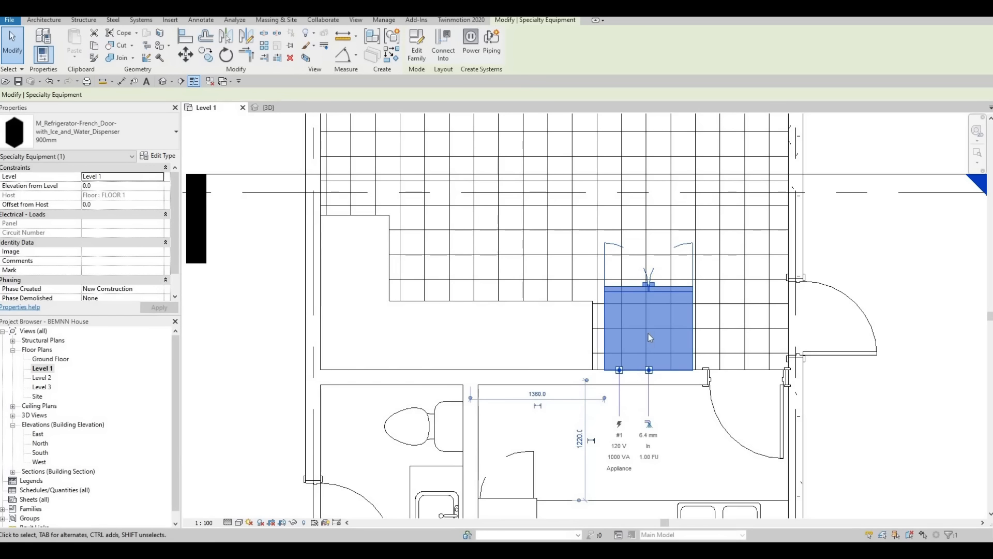
{"action": "key", "text": "Escape"}
{"action": "key", "text": "Escape"}
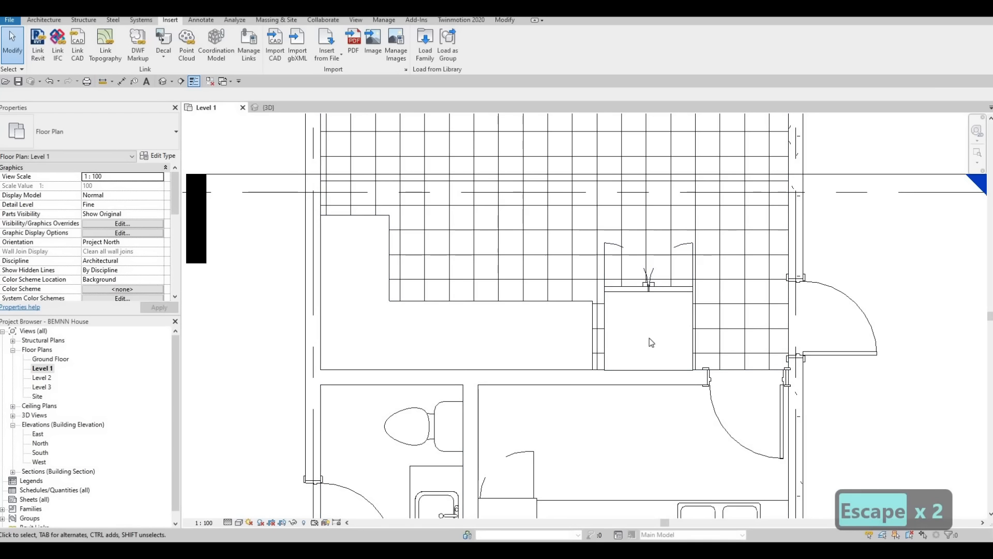
Look through the previews of the Mid-Range domestic appliance families, from M_Cooktop-Electric to M_Washer-Top_Load.
{"action": "middle_click_drag", "start_coordinate": [650, 338], "coordinate": [648, 339]}
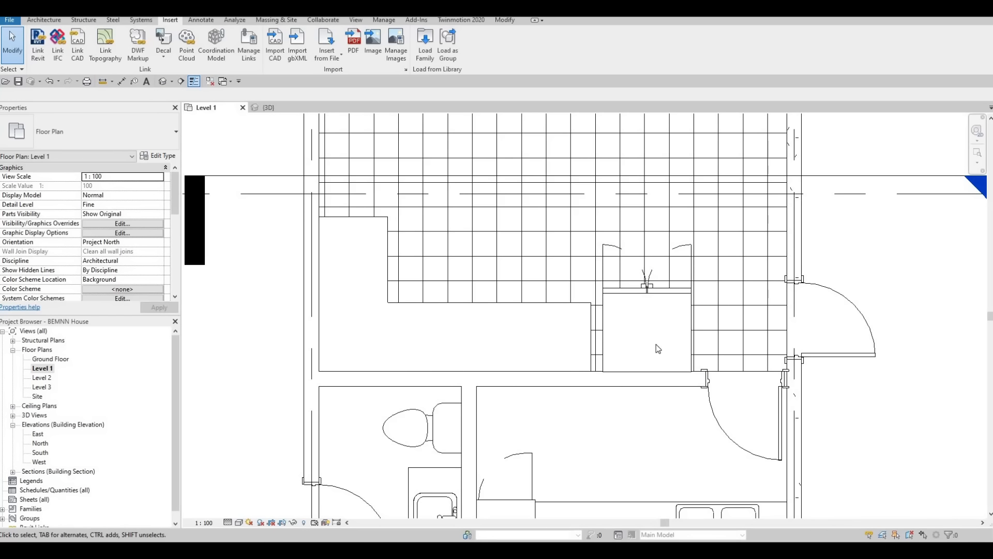
{"action": "scroll", "coordinate": [657, 348], "scroll_direction": "down", "scroll_amount": 2}
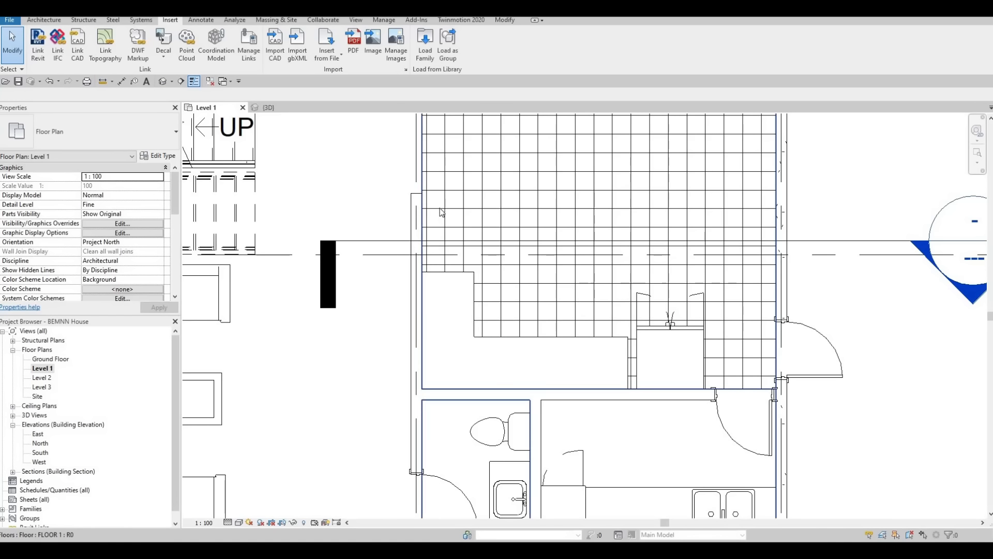
{"action": "left_click", "coordinate": [382, 122]}
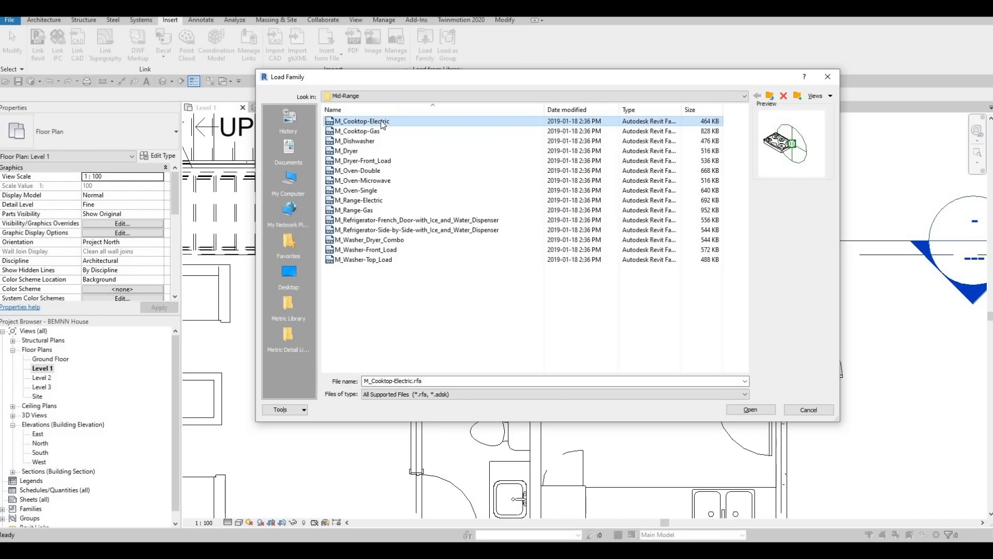
{"action": "key", "text": "Down"}
{"action": "key", "text": "Down"}
{"action": "key", "text": "Down"}
{"action": "key", "text": "Down"}
{"action": "key", "text": "Down"}
{"action": "key", "text": "Down"}
{"action": "key", "text": "Down"}
{"action": "key", "text": "Down"}
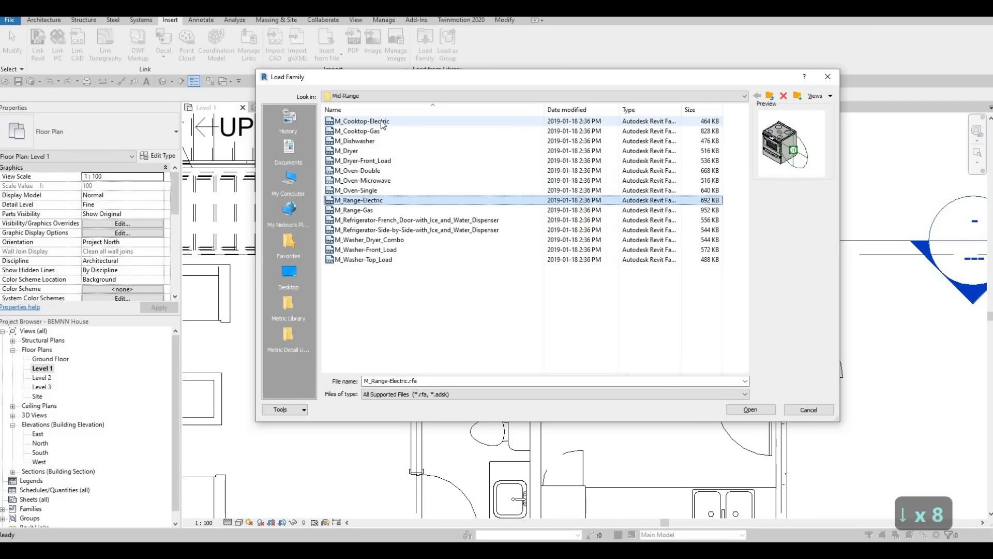
{"action": "key", "text": "Down"}
{"action": "key", "text": "Down"}
{"action": "key", "text": "Down"}
{"action": "key", "text": "Down"}
{"action": "key", "text": "Down"}
{"action": "key", "text": "Down"}
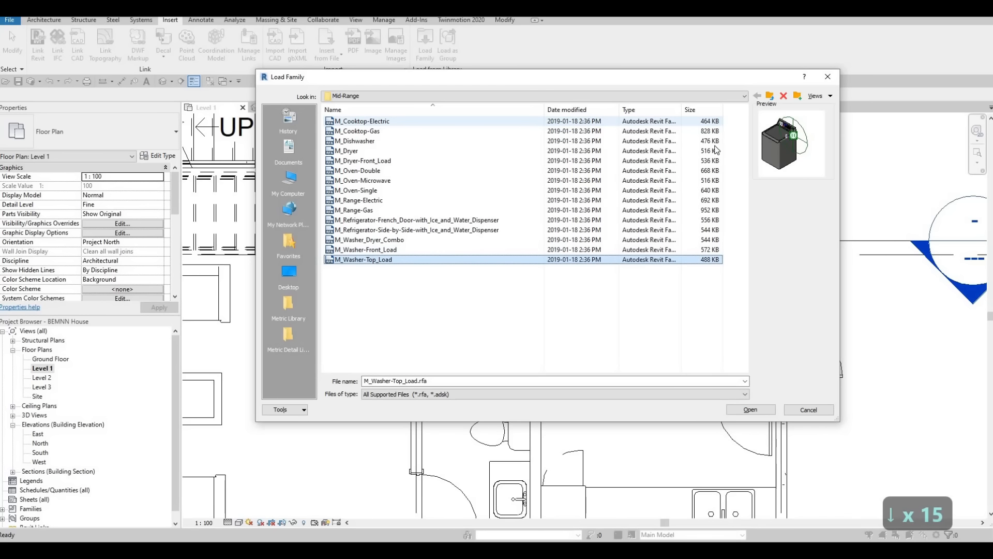
Preview the appliance families in the High-End domestic folder and load M_Oven-Built-in-Double.
{"action": "left_click", "coordinate": [773, 98]}
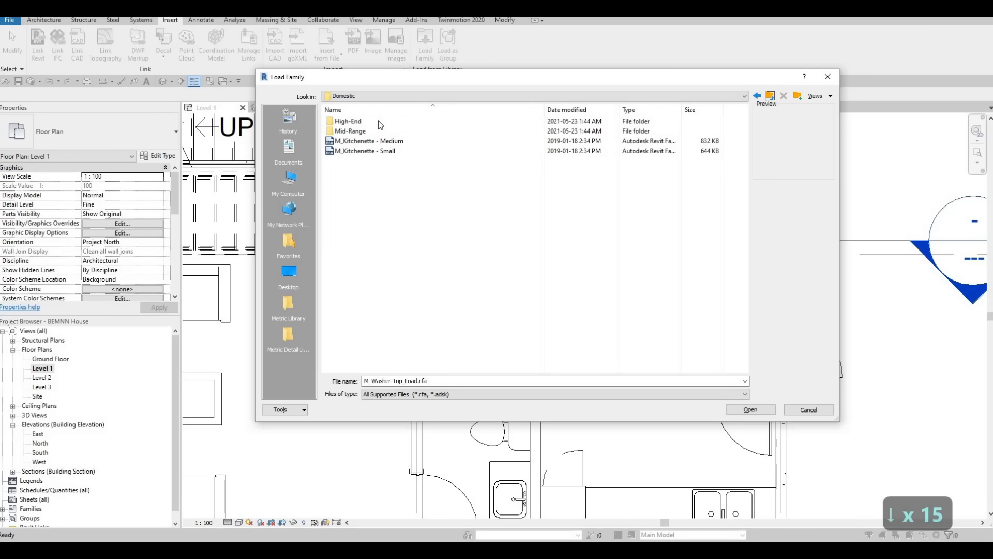
{"action": "double_click", "coordinate": [386, 122]}
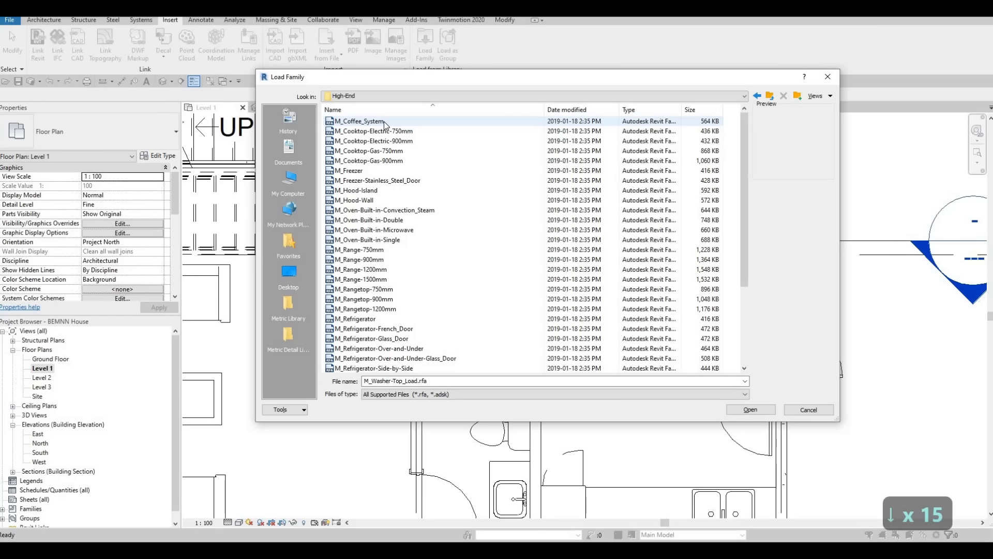
{"action": "key", "text": "Down"}
{"action": "key", "text": "Down"}
{"action": "key", "text": "Down"}
{"action": "key", "text": "Down"}
{"action": "key", "text": "Down"}
{"action": "key", "text": "Down"}
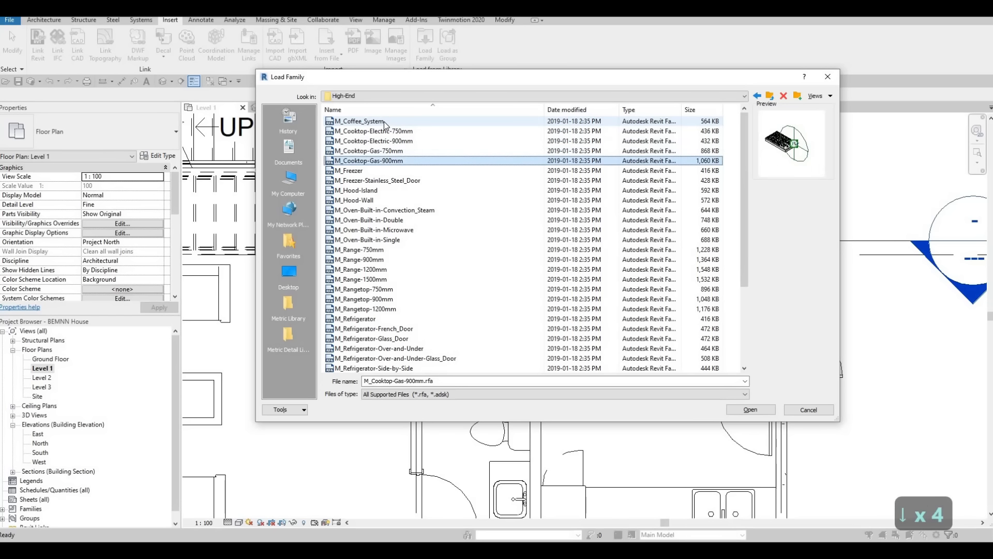
{"action": "key", "text": "Down"}
{"action": "key", "text": "Down"}
{"action": "key", "text": "Down"}
{"action": "key", "text": "Down"}
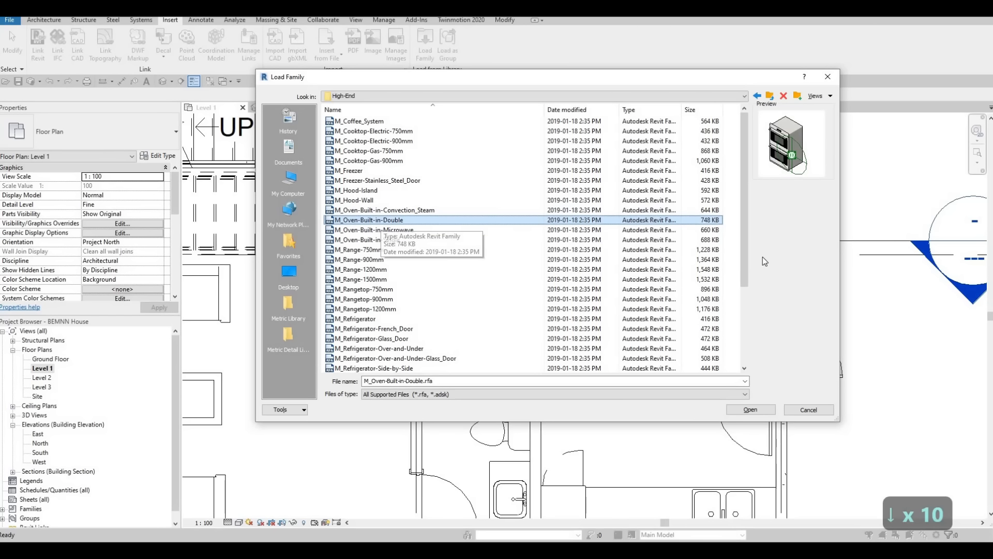
{"action": "left_click", "coordinate": [751, 410]}
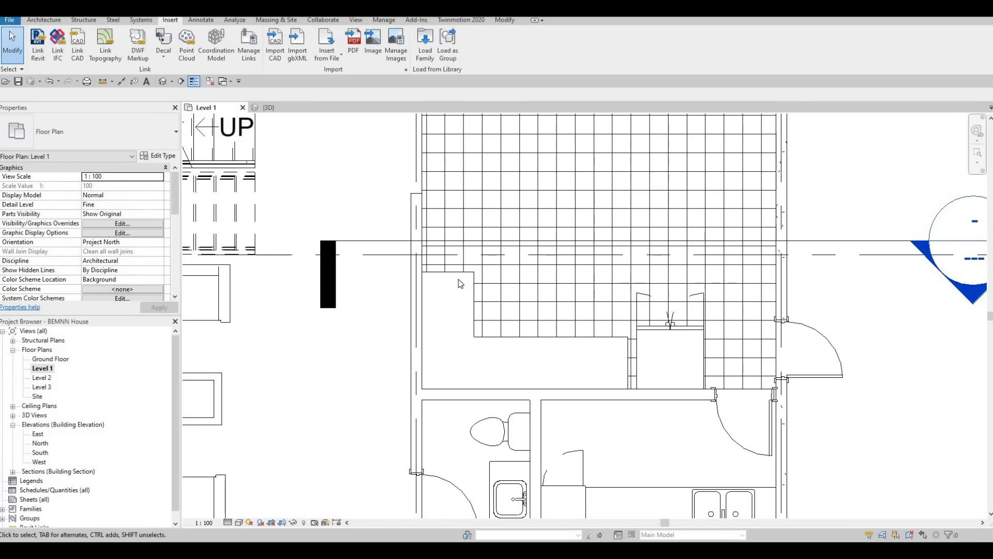
Place the 750mm built-in double oven along the left wall just above the counter's leg, rotated to face the room.
{"action": "key", "text": "c"}
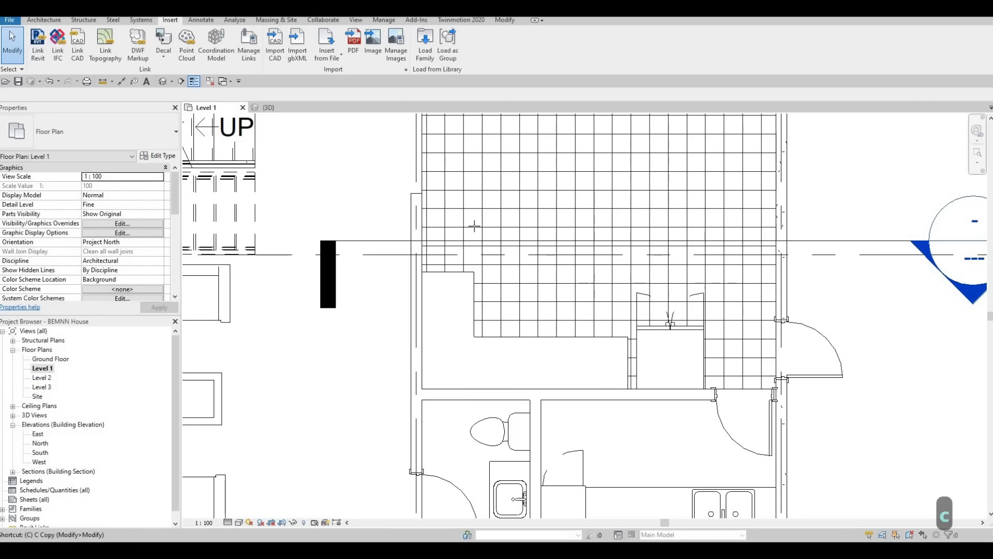
{"action": "key", "text": "m"}
{"action": "key", "text": "space"}
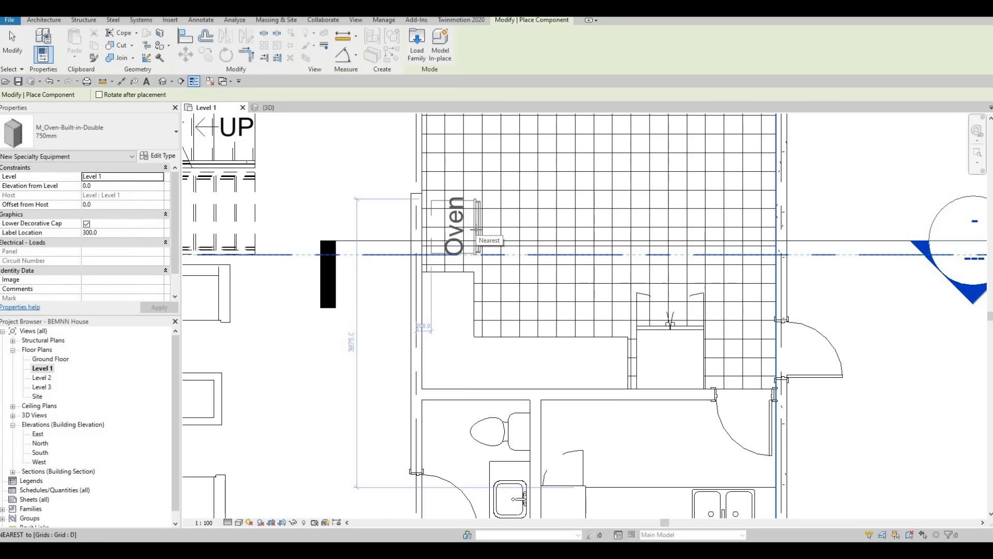
{"action": "left_click", "coordinate": [474, 249]}
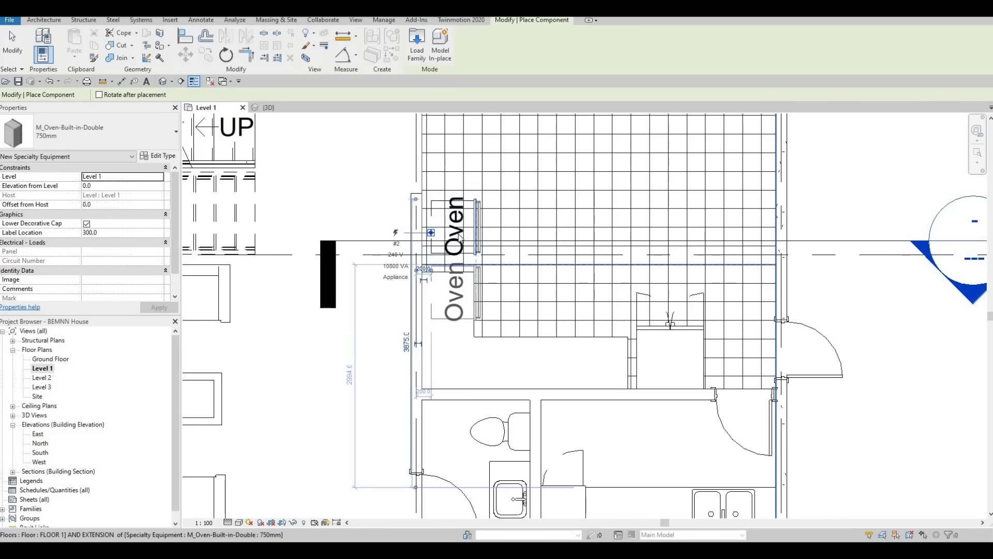
{"action": "key", "text": "Escape"}
{"action": "key", "text": "Escape"}
{"action": "key", "text": "Escape"}
Nudge the double oven down in small increments toward the upper end of the counter's left leg.
{"action": "scroll", "coordinate": [472, 223], "scroll_direction": "up", "scroll_amount": 3}
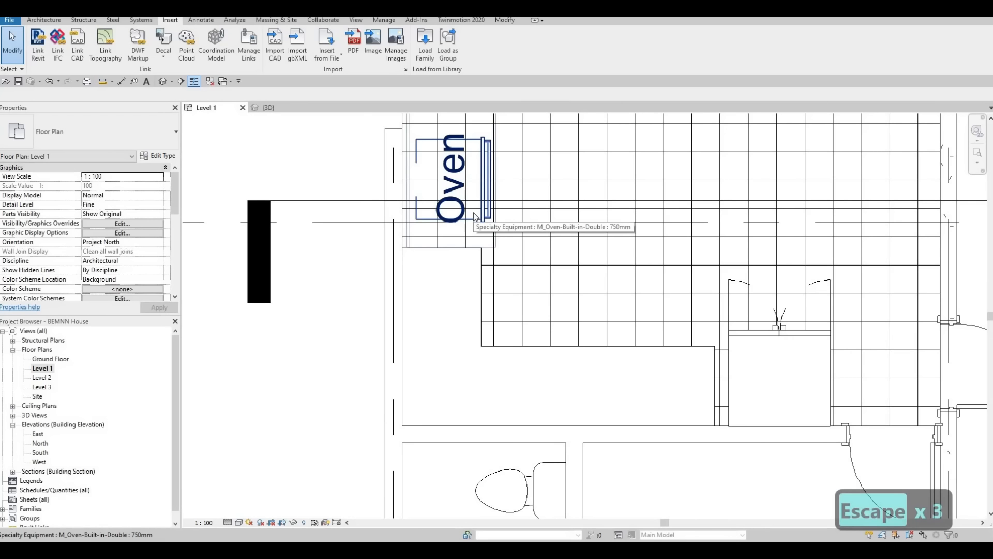
{"action": "left_click", "coordinate": [474, 213]}
{"action": "key", "text": "Down"}
{"action": "key", "text": "Down"}
{"action": "key", "text": "Down"}
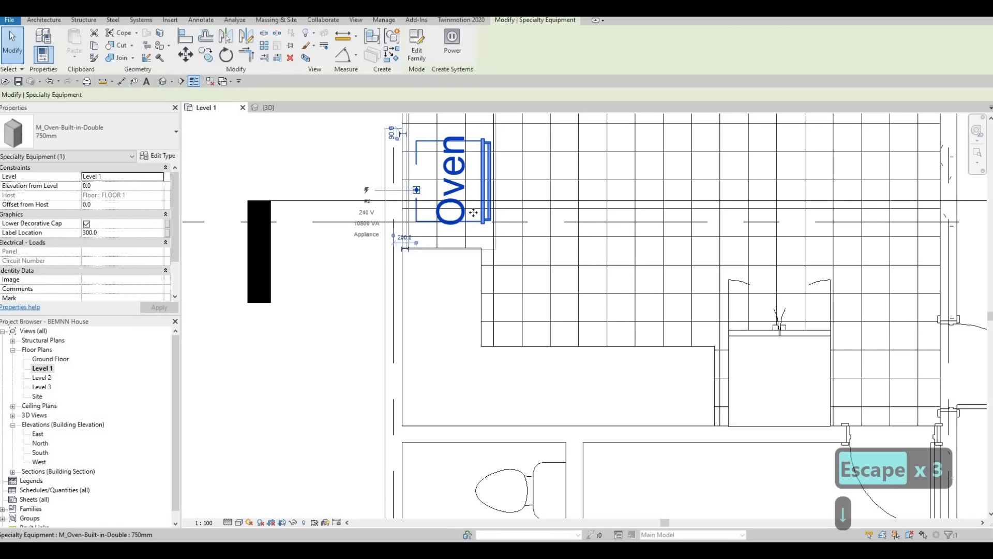
{"action": "key", "text": "Up"}
{"action": "key", "text": "Down"}
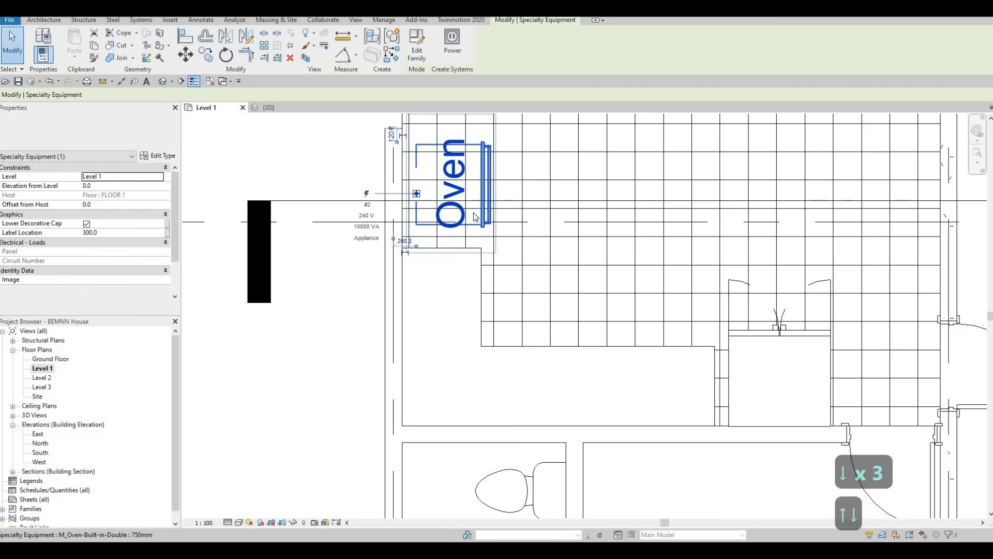
{"action": "key", "text": "Escape"}
{"action": "key", "text": "Escape"}
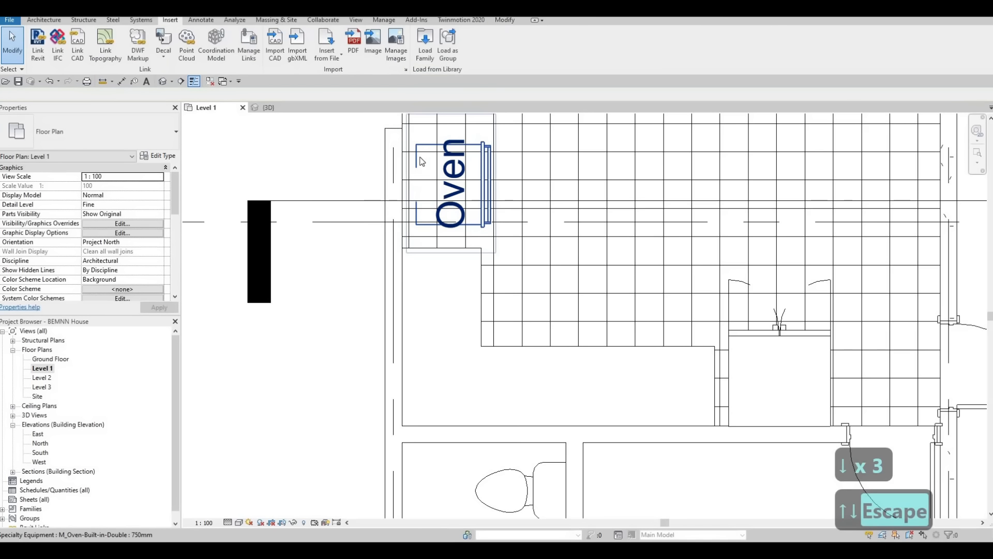
{"action": "left_click", "coordinate": [490, 171]}
{"action": "key", "text": "Down"}
{"action": "key", "text": "Down"}
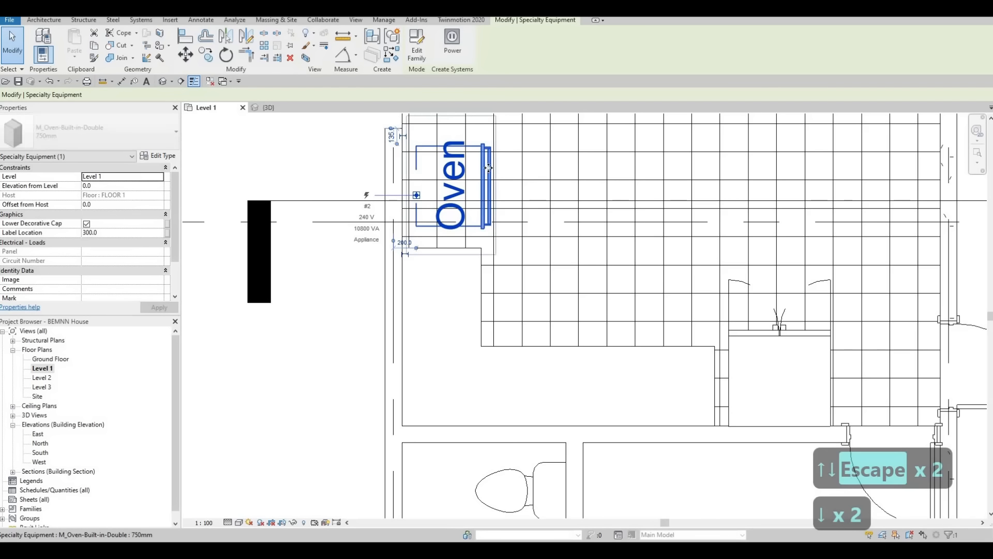
{"action": "key", "text": "Escape"}
{"action": "key", "text": "Escape"}
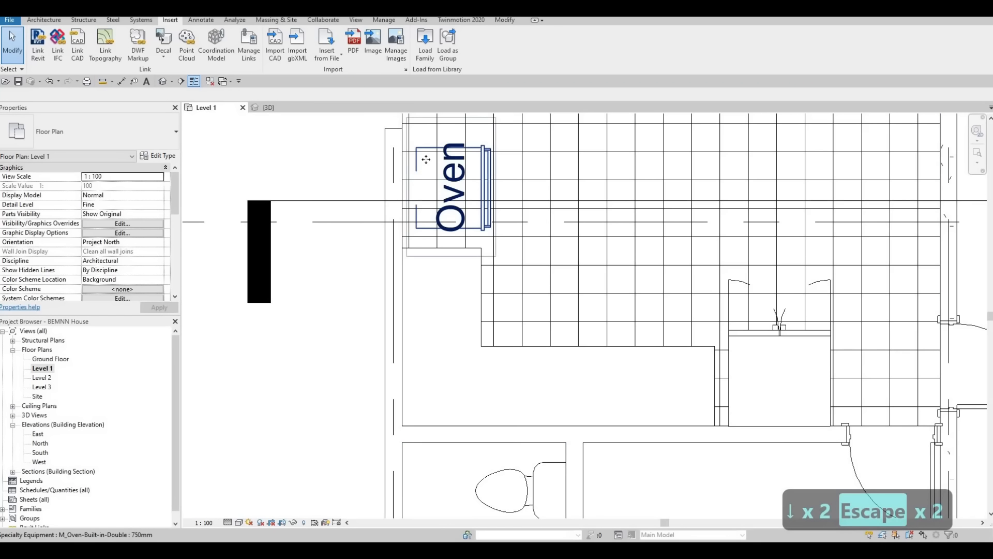
Turn off Show Label in the double oven's 750mm type properties.
{"action": "left_click", "coordinate": [461, 178]}
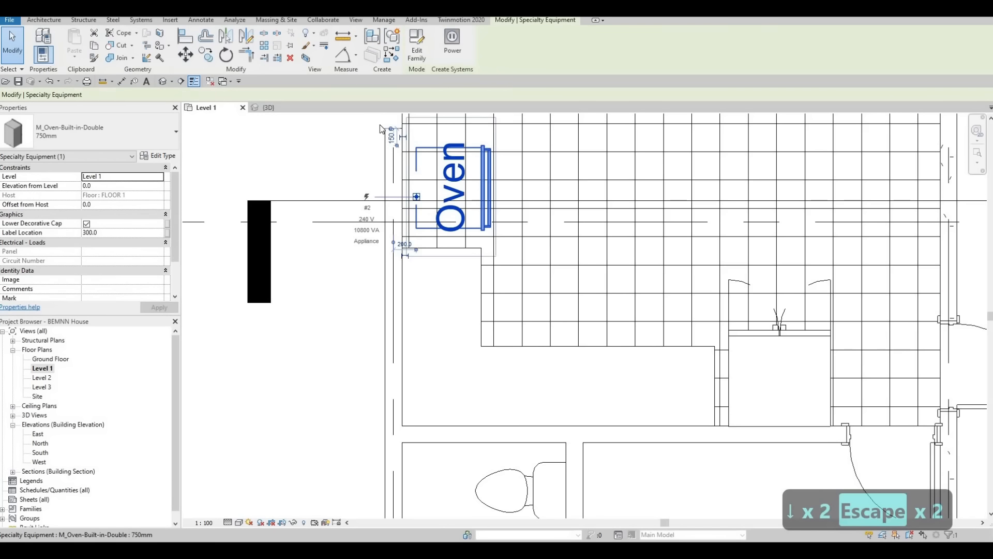
{"action": "left_click", "coordinate": [158, 156]}
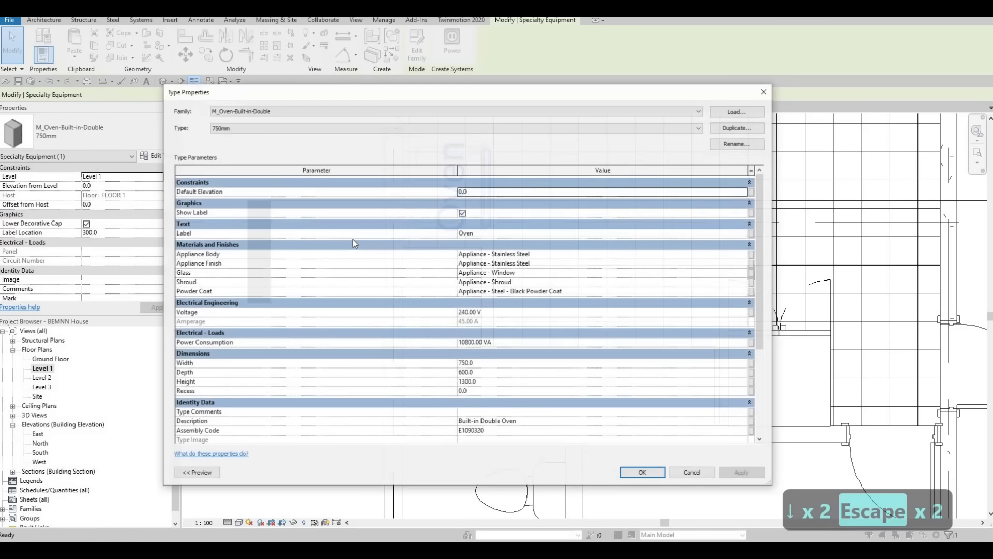
{"action": "left_click", "coordinate": [463, 213]}
{"action": "left_click", "coordinate": [750, 476]}
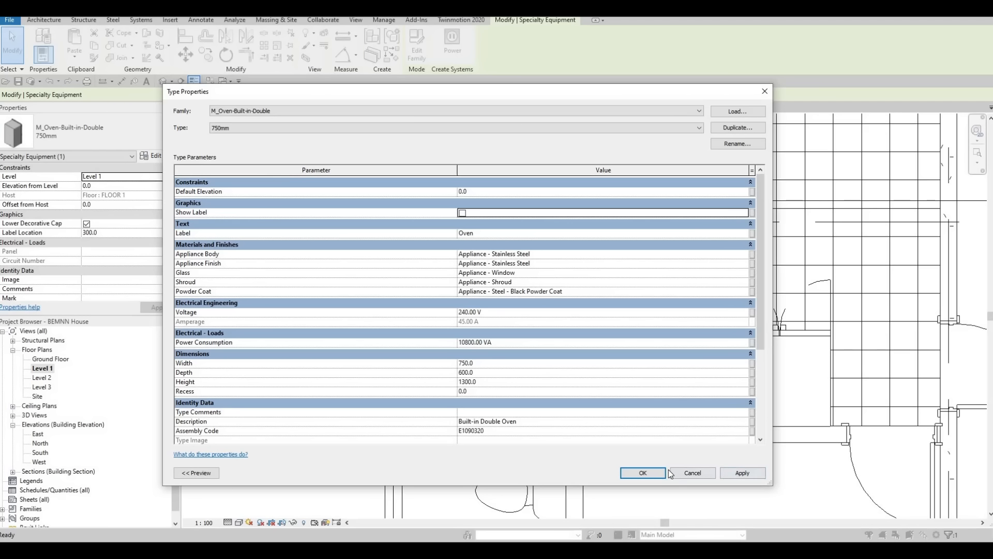
{"action": "left_click", "coordinate": [643, 473]}
{"action": "key", "text": "Escape"}
{"action": "key", "text": "Escape"}
{"action": "key", "text": "Escape"}
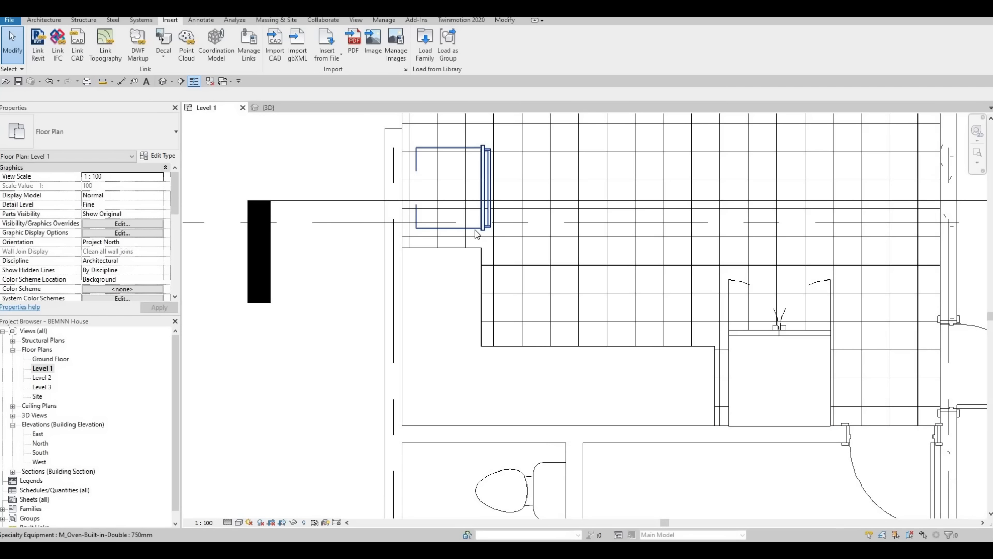
Align the double oven's cabinet face with the front edge of the counter's left leg.
{"action": "key", "text": "a"}
{"action": "key", "text": "l"}
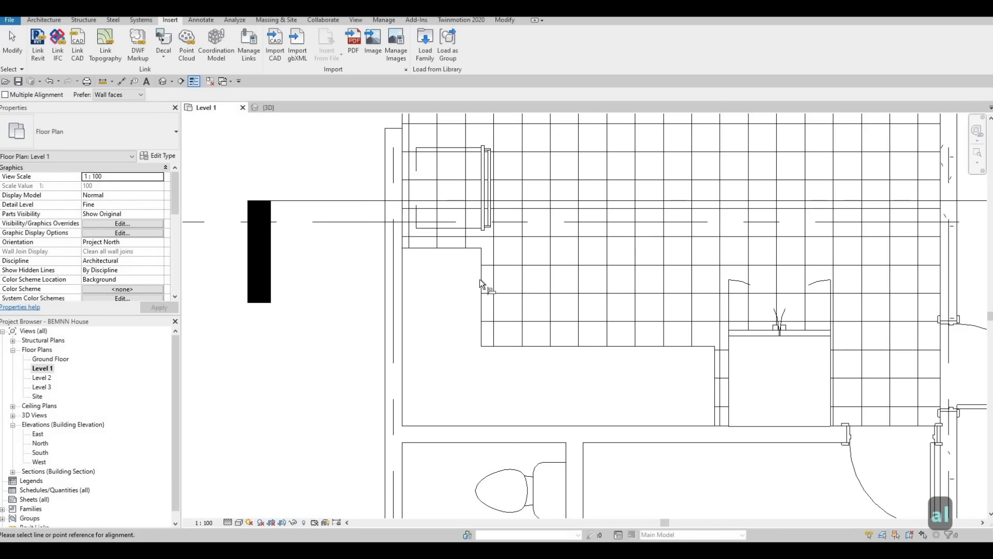
{"action": "left_click", "coordinate": [482, 228]}
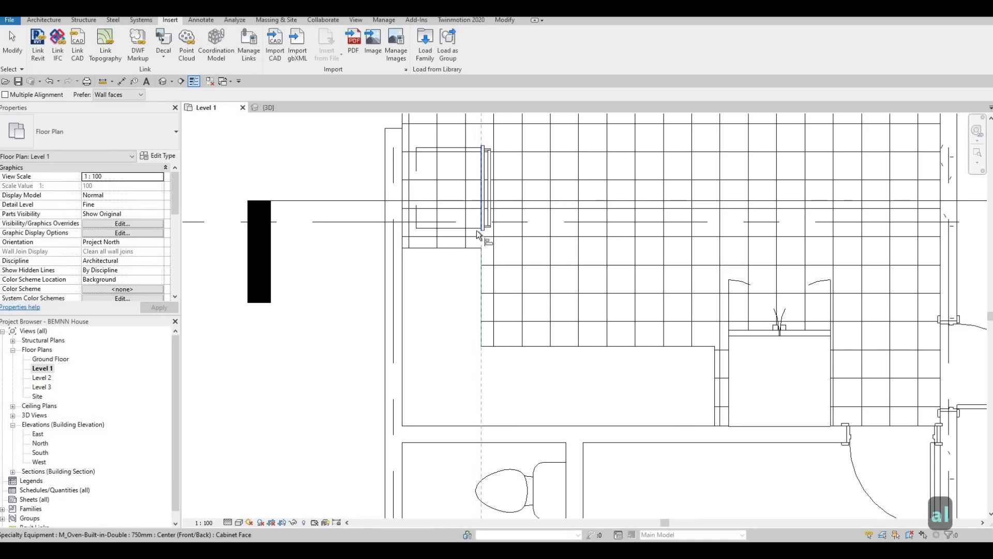
{"action": "key", "text": "Escape"}
{"action": "key", "text": "Escape"}
{"action": "scroll", "coordinate": [437, 228], "scroll_direction": "up", "scroll_amount": 3}
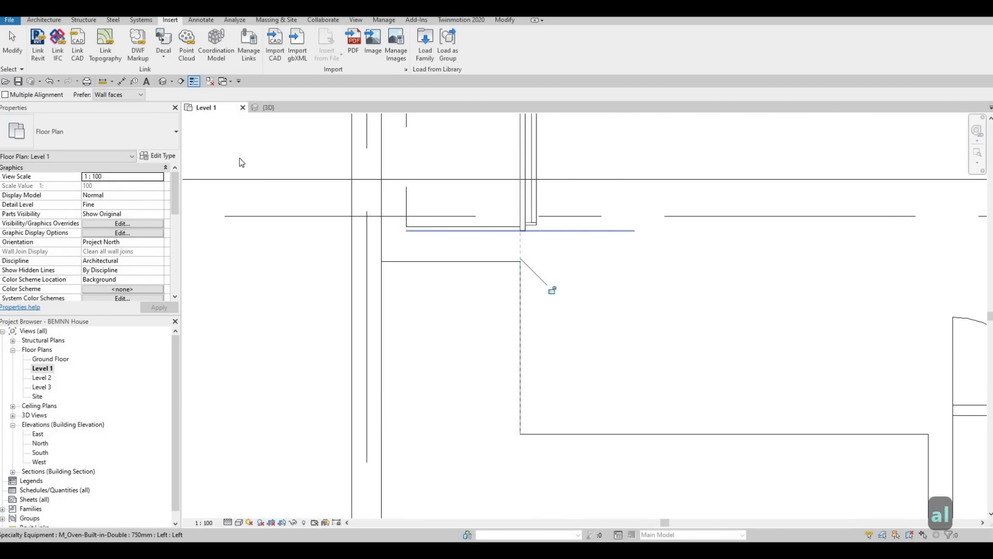
Set the built-in double oven's Elevation from Level to 400 mm in the 3D view.
{"action": "key", "text": "Escape"}
{"action": "left_click", "coordinate": [163, 82]}
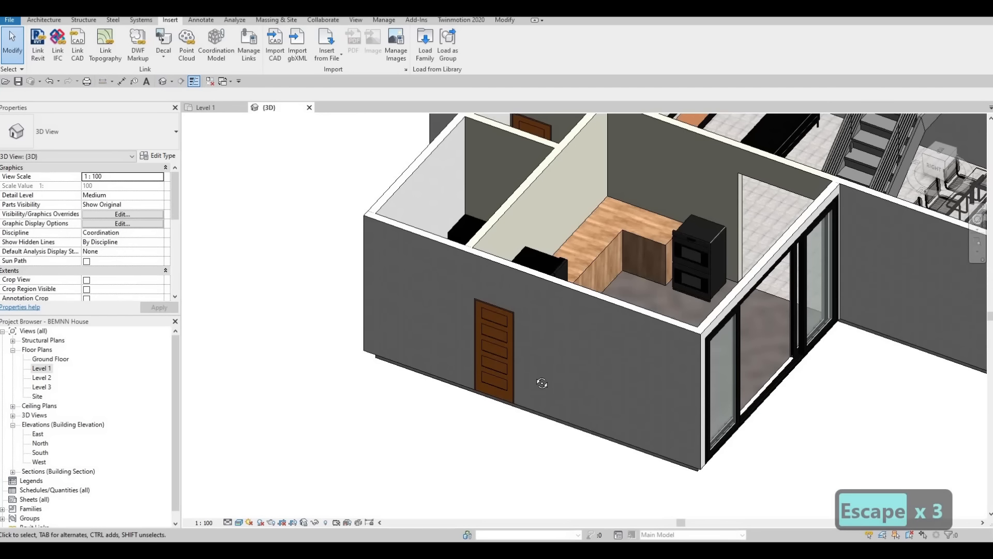
{"action": "middle_click_drag", "start_coordinate": [541, 383], "coordinate": [674, 223], "text": "shift"}
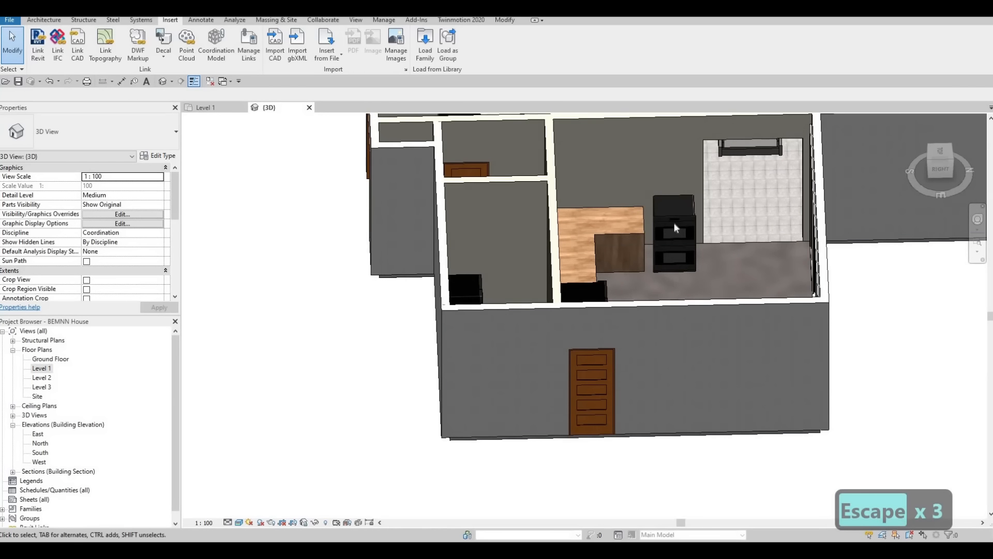
{"action": "left_click", "coordinate": [674, 222]}
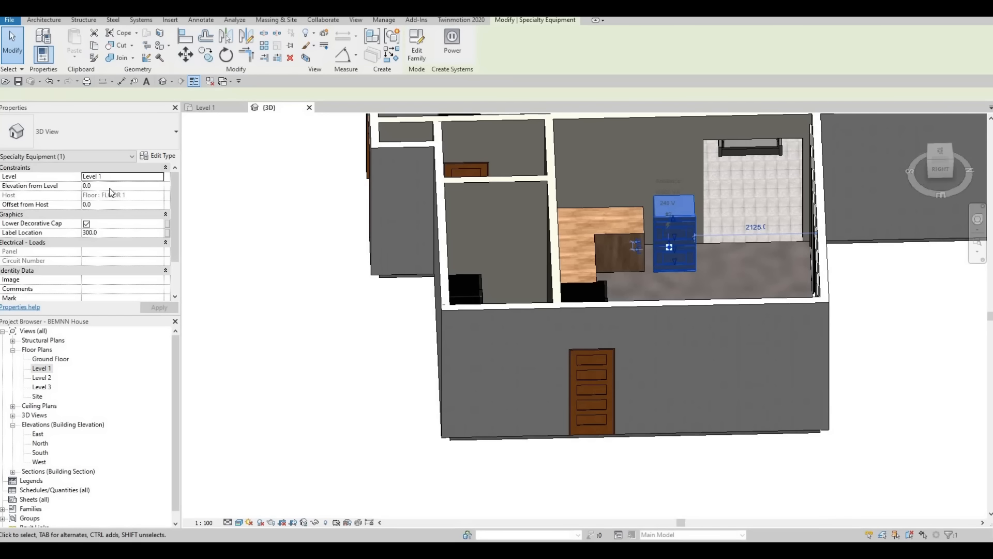
{"action": "left_click", "coordinate": [110, 187]}
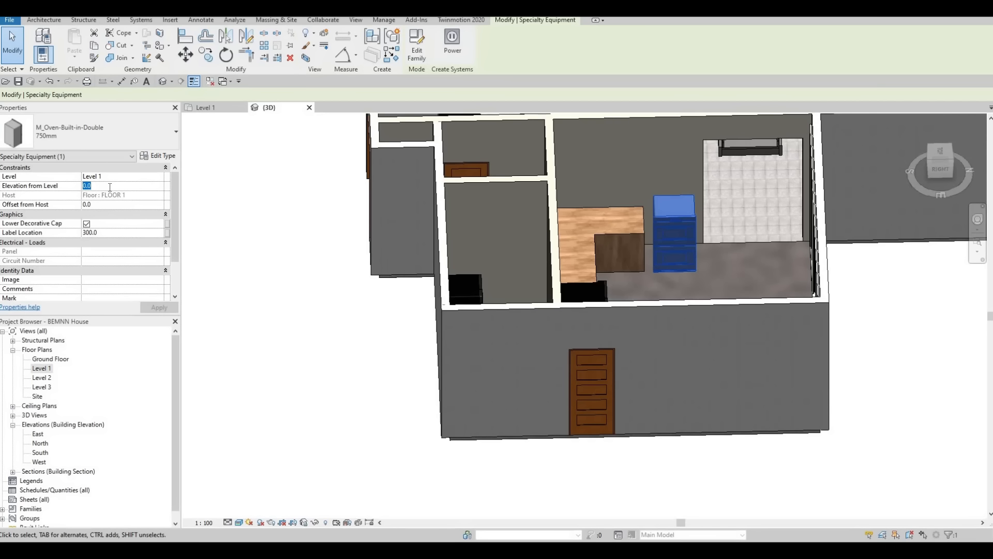
{"action": "type", "text": "200"}
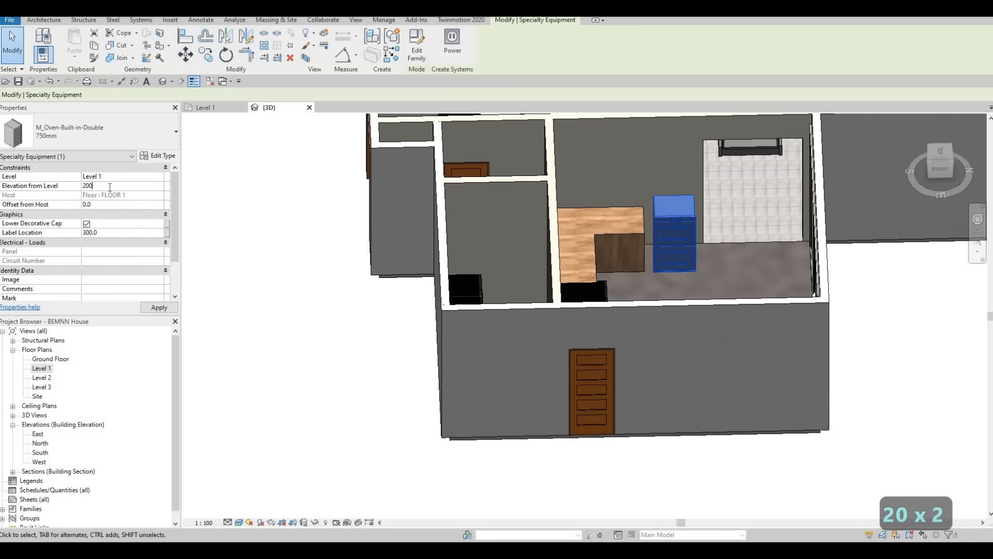
{"action": "key", "text": "BackSpace"}
{"action": "key", "text": "BackSpace"}
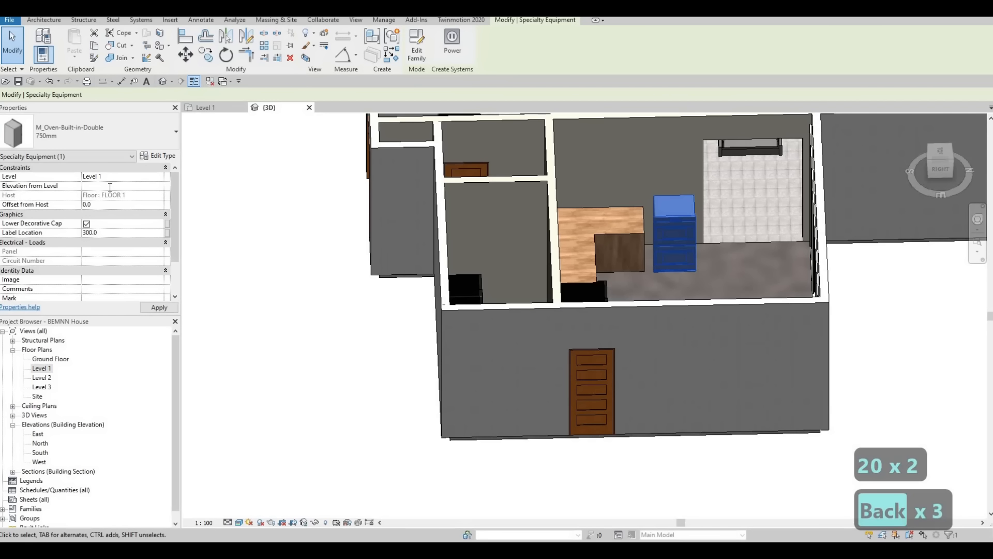
{"action": "type", "text": "5"}
{"action": "key", "text": "BackSpace"}
{"action": "type", "text": "400"}
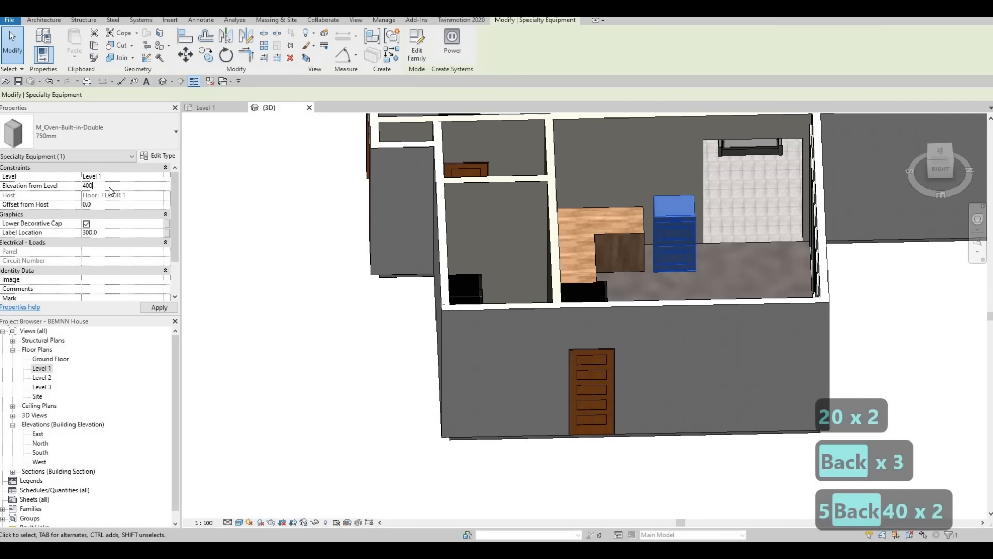
{"action": "key", "text": "Return"}
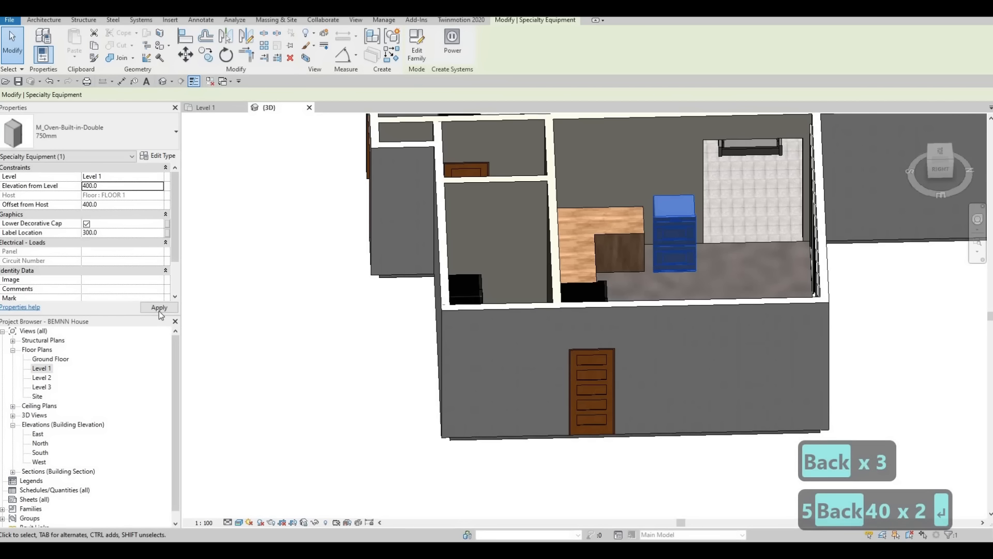
{"action": "key", "text": "Escape"}
Raise the double oven by setting its Elevation from Level to 600 mm.
{"action": "middle_click_drag", "start_coordinate": [475, 267], "coordinate": [685, 219], "text": "shift"}
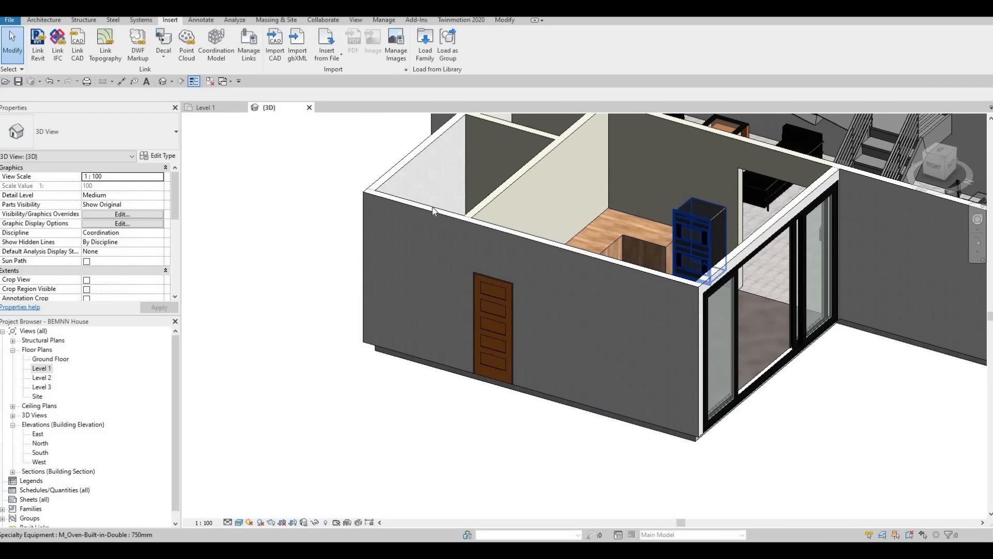
{"action": "left_click", "coordinate": [686, 221]}
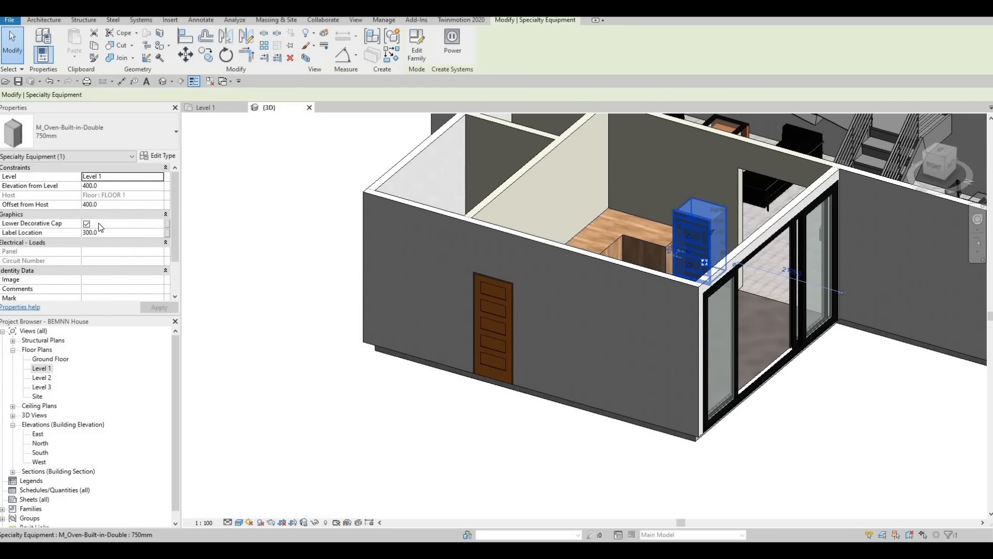
{"action": "left_click", "coordinate": [112, 187]}
{"action": "type", "text": "600"}
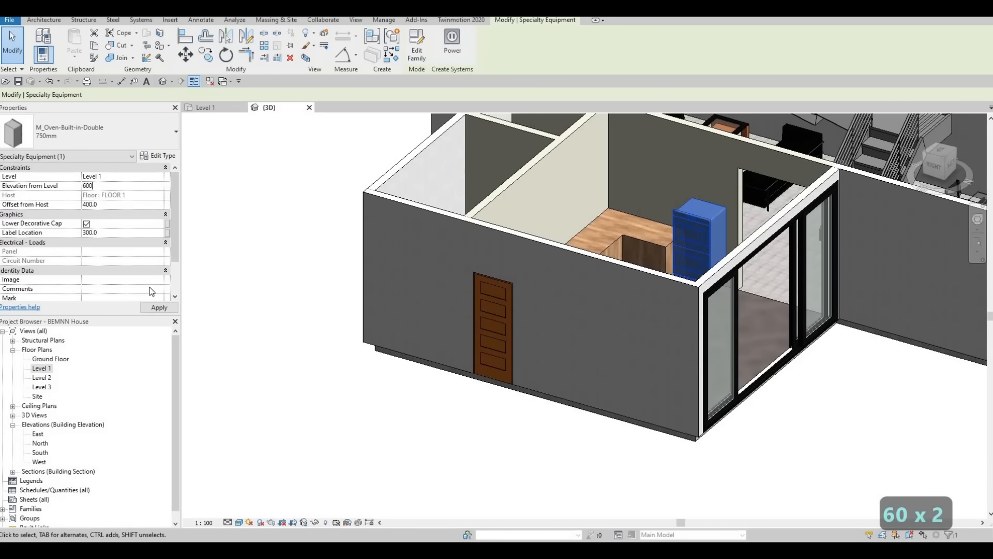
{"action": "key", "text": "Escape"}
{"action": "key", "text": "Escape"}
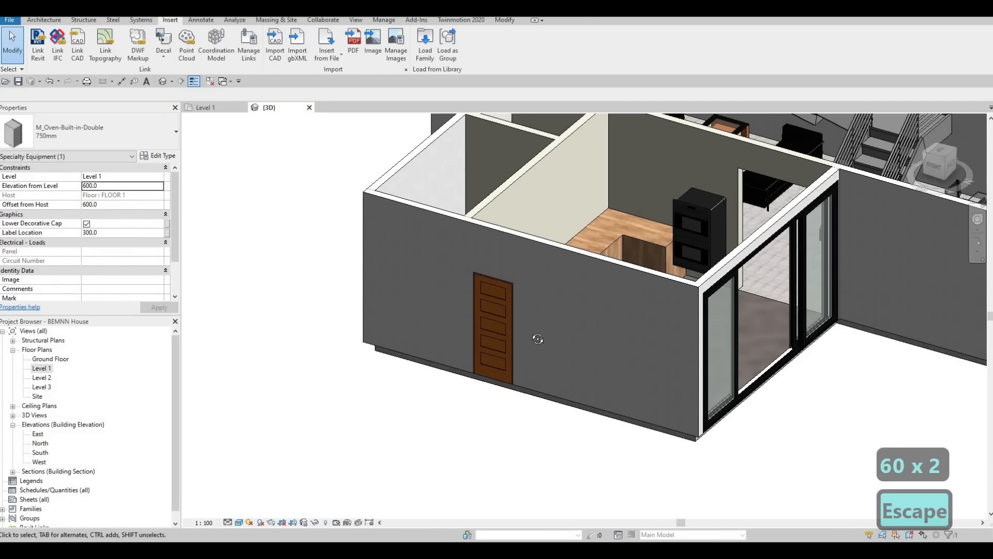
{"action": "middle_click_drag", "start_coordinate": [532, 340], "coordinate": [702, 365], "text": "shift"}
{"action": "middle_click_drag", "start_coordinate": [891, 439], "coordinate": [649, 289], "text": "shift"}
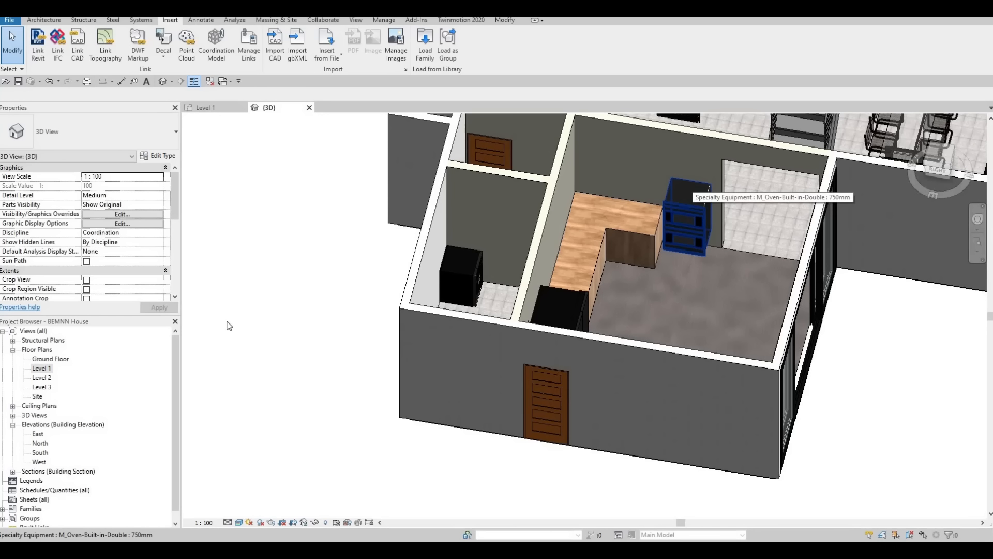
Draw a vertical building section through the Level 1 kitchen, from outside the glazed wall down into the room with the double sink.
{"action": "double_click", "coordinate": [50, 368]}
{"action": "scroll", "coordinate": [466, 326], "scroll_direction": "down", "scroll_amount": 5}
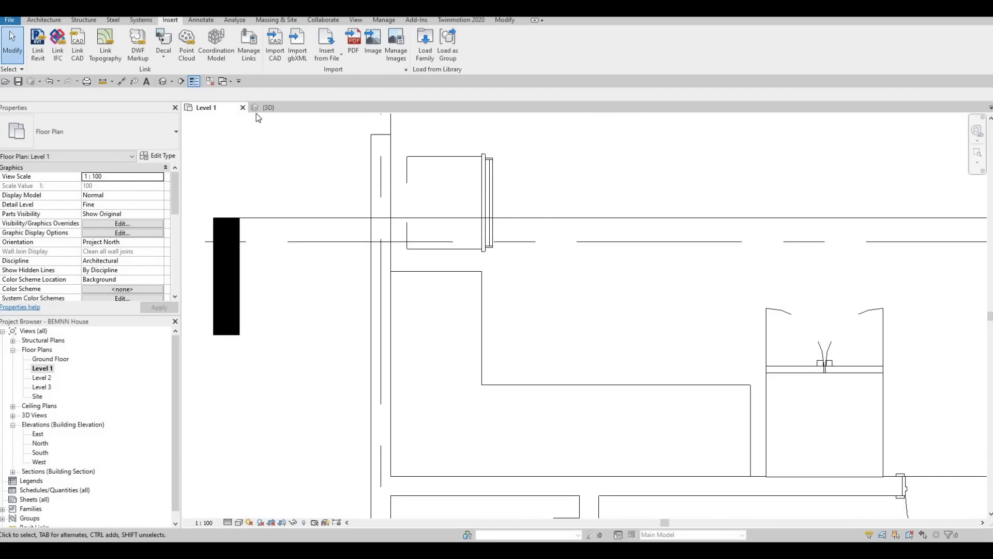
{"action": "left_click", "coordinate": [180, 82]}
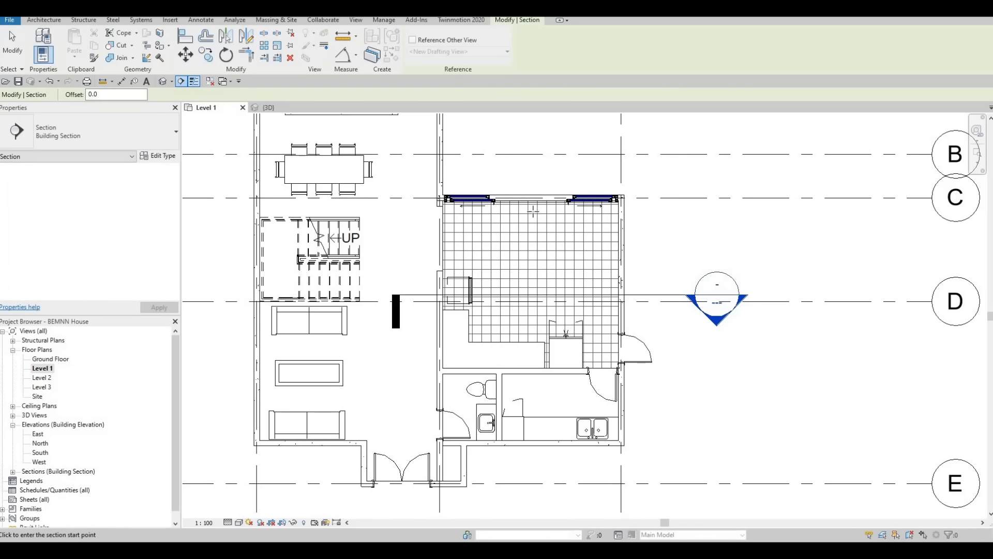
{"action": "left_click", "coordinate": [530, 178]}
{"action": "left_click", "coordinate": [530, 404]}
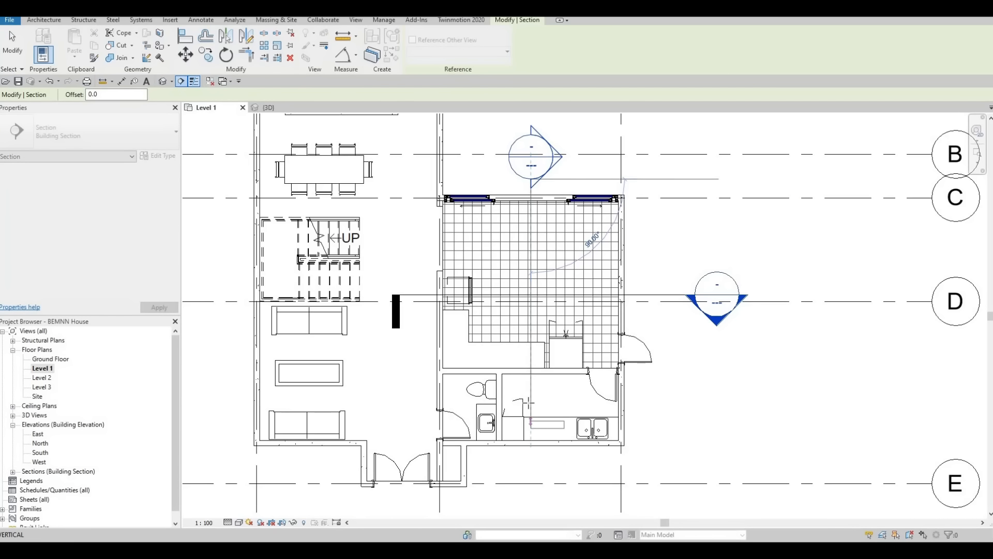
{"action": "key", "text": "Escape"}
{"action": "key", "text": "Escape"}
{"action": "key", "text": "Escape"}
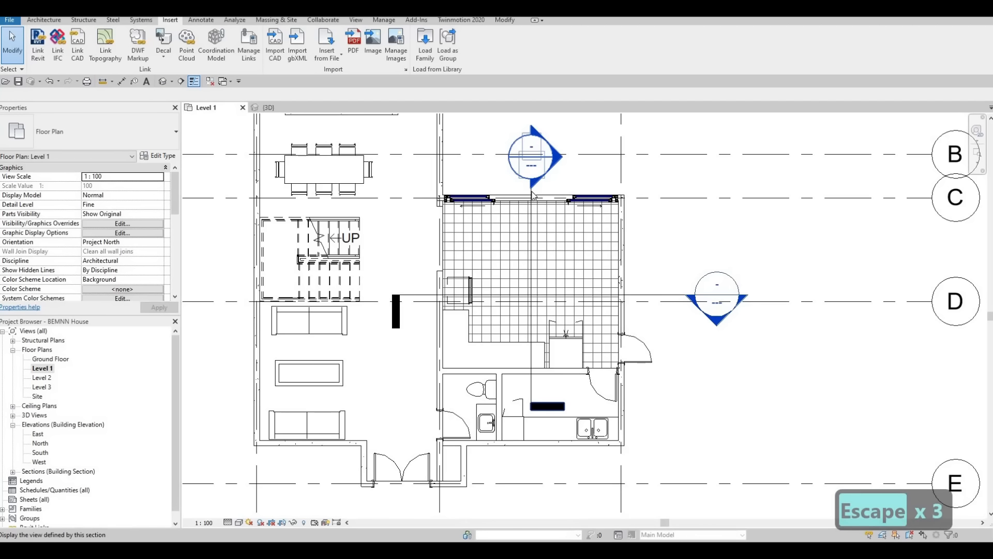
{"action": "key", "text": "Escape"}
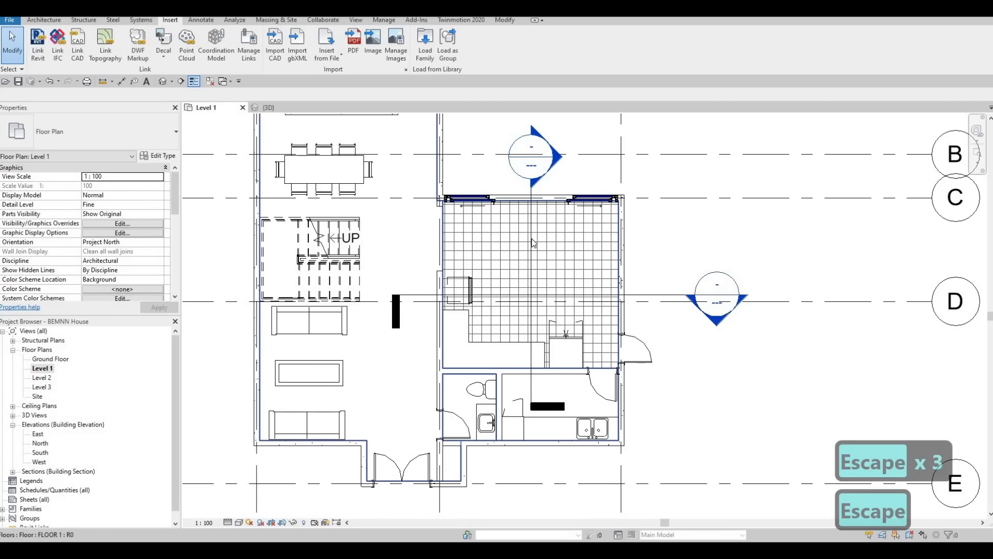
Flip the new section so that it looks toward the kitchen wall with the double oven.
{"action": "left_click", "coordinate": [591, 205]}
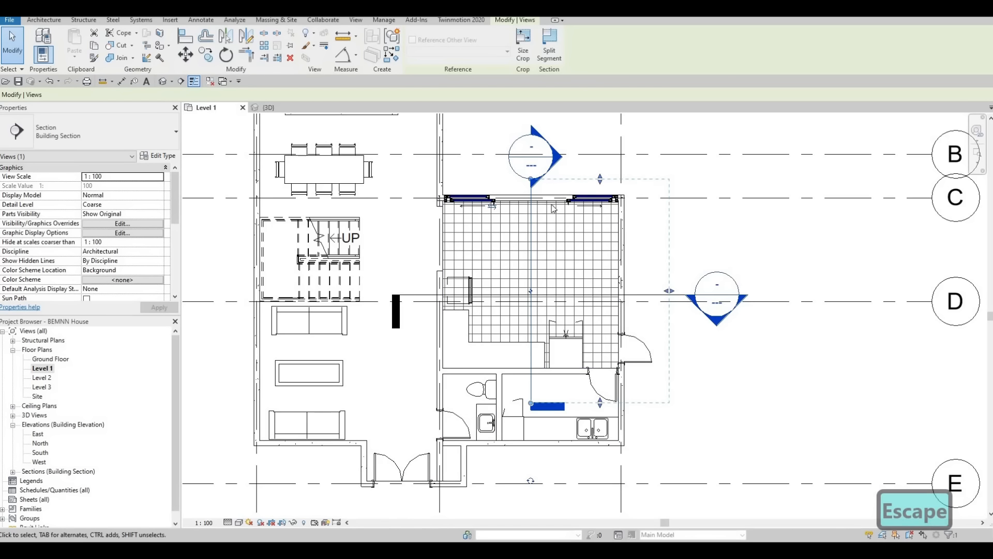
{"action": "middle_click_drag", "start_coordinate": [558, 190], "coordinate": [560, 219]}
{"action": "scroll", "coordinate": [561, 239], "scroll_direction": "down", "scroll_amount": 2}
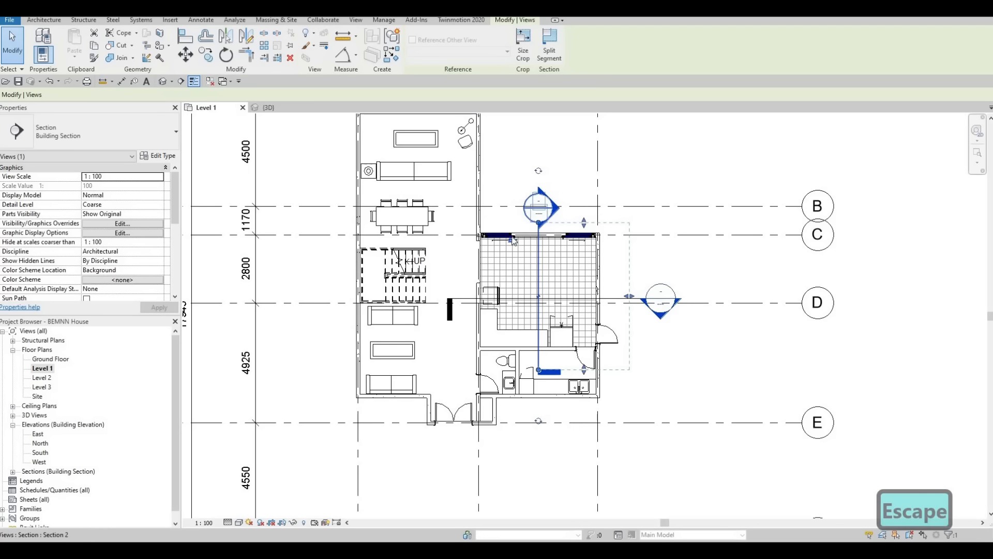
{"action": "scroll", "coordinate": [514, 251], "scroll_direction": "up", "scroll_amount": 2}
{"action": "scroll", "coordinate": [518, 227], "scroll_direction": "up", "scroll_amount": 3}
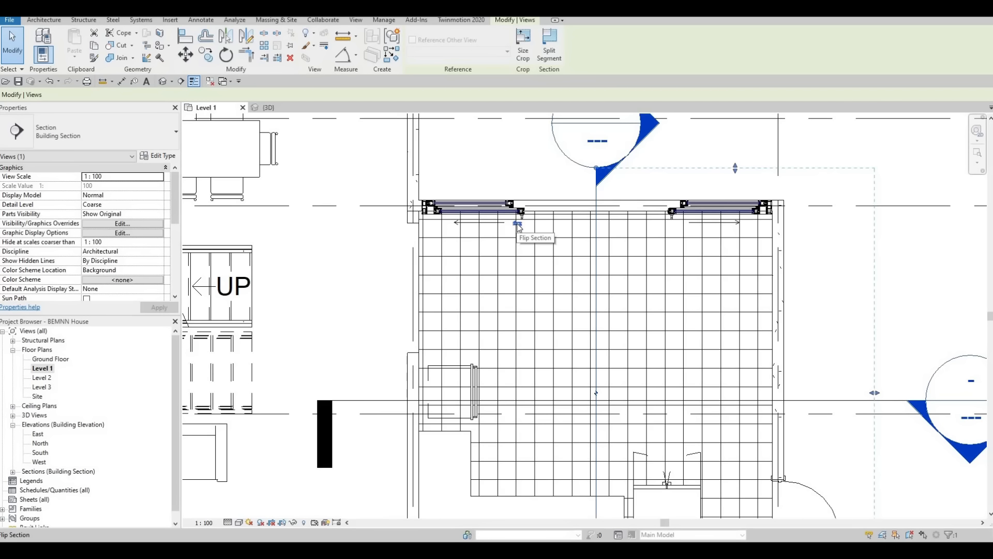
{"action": "left_click", "coordinate": [517, 225]}
{"action": "scroll", "coordinate": [509, 253], "scroll_direction": "down", "scroll_amount": 4}
{"action": "key", "text": "Escape"}
{"action": "key", "text": "Escape"}
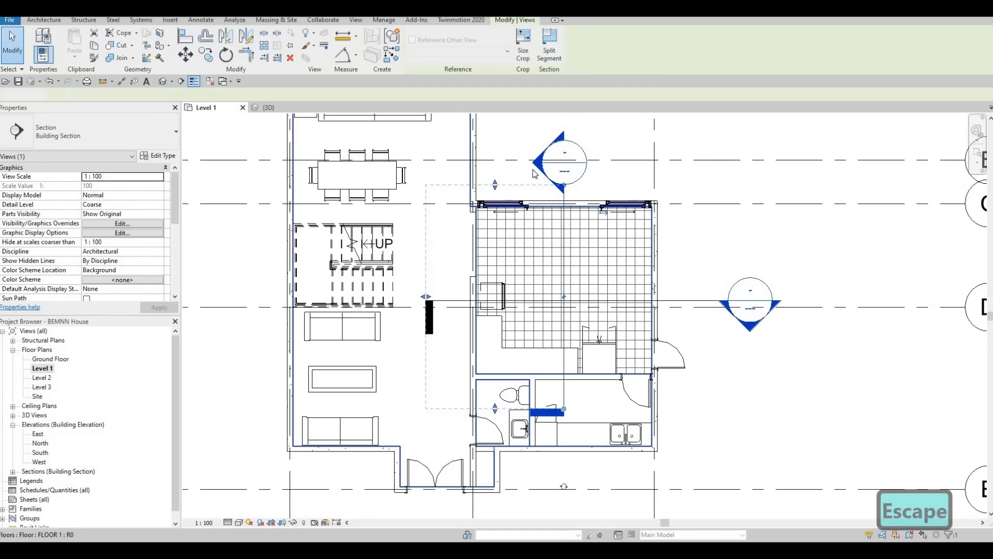
In the new section view, stretch the counter's end face beneath and just past the double oven, stopping short of the wall opening.
{"action": "double_click", "coordinate": [538, 170]}
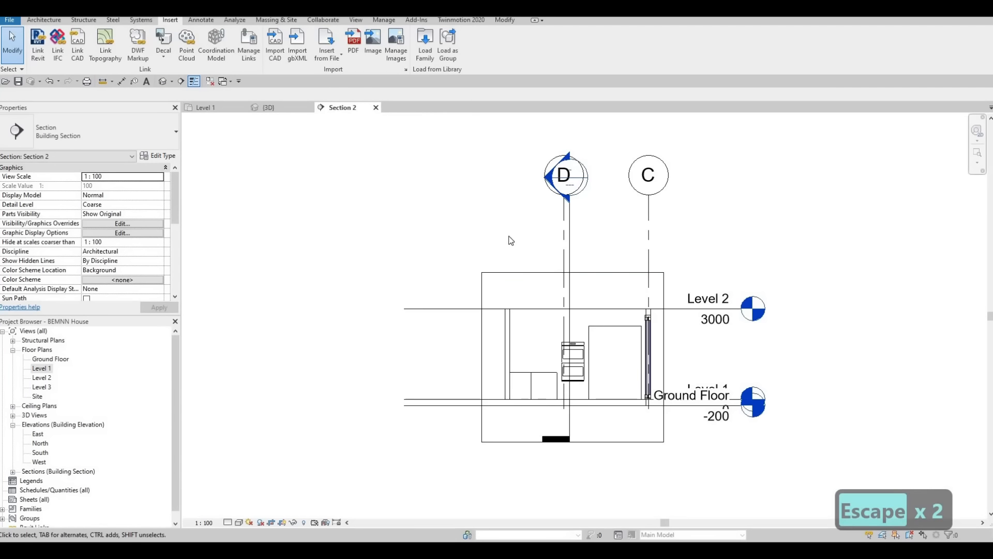
{"action": "scroll", "coordinate": [486, 316], "scroll_direction": "up", "scroll_amount": 5}
{"action": "middle_click_drag", "start_coordinate": [466, 402], "coordinate": [487, 326]}
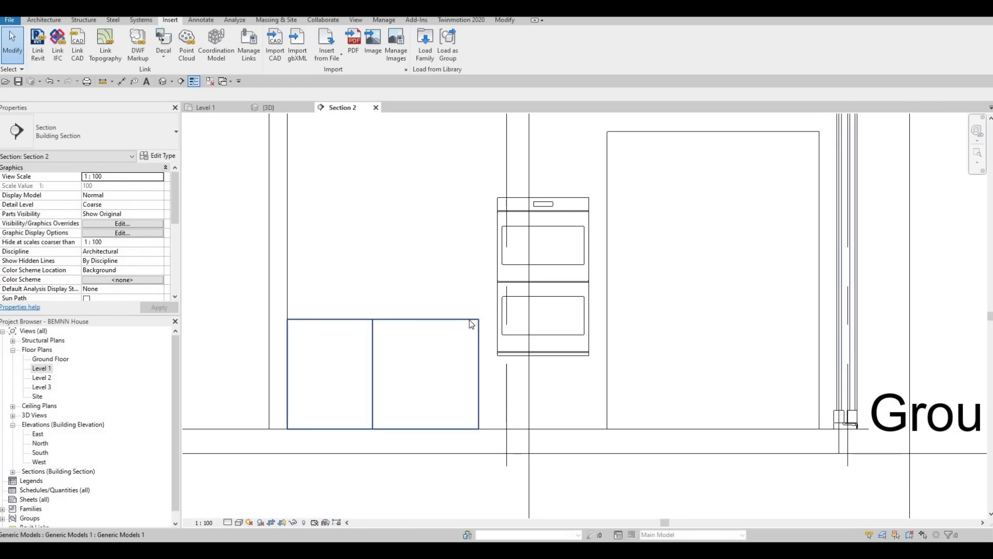
{"action": "left_click", "coordinate": [480, 364]}
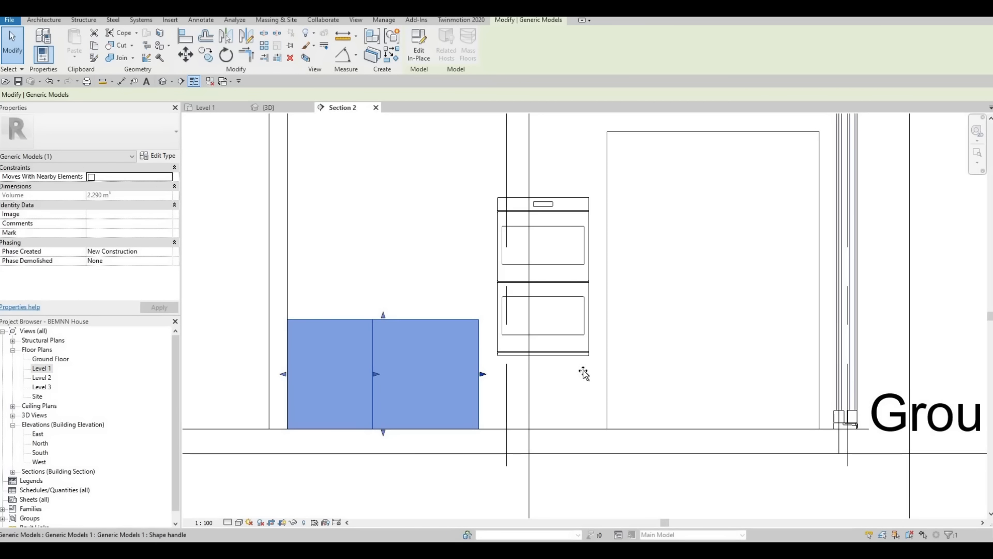
{"action": "left_click_drag", "start_coordinate": [584, 374], "coordinate": [598, 372]}
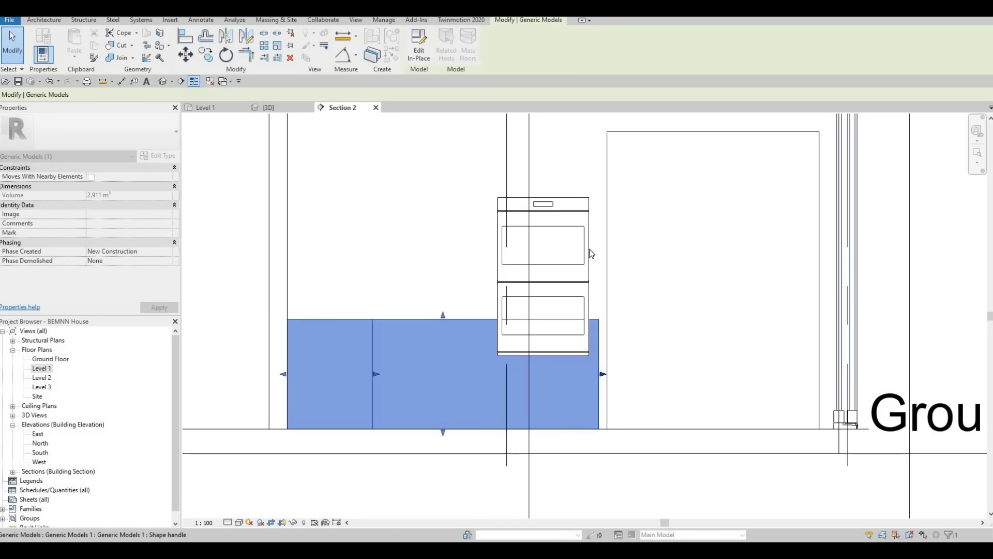
{"action": "key", "text": "Escape"}
Nudge the double oven in small increments away from the wall opening, toward the counter's corner.
{"action": "left_click", "coordinate": [590, 254]}
{"action": "key", "text": "Left"}
{"action": "key", "text": "Left"}
{"action": "key", "text": "Left"}
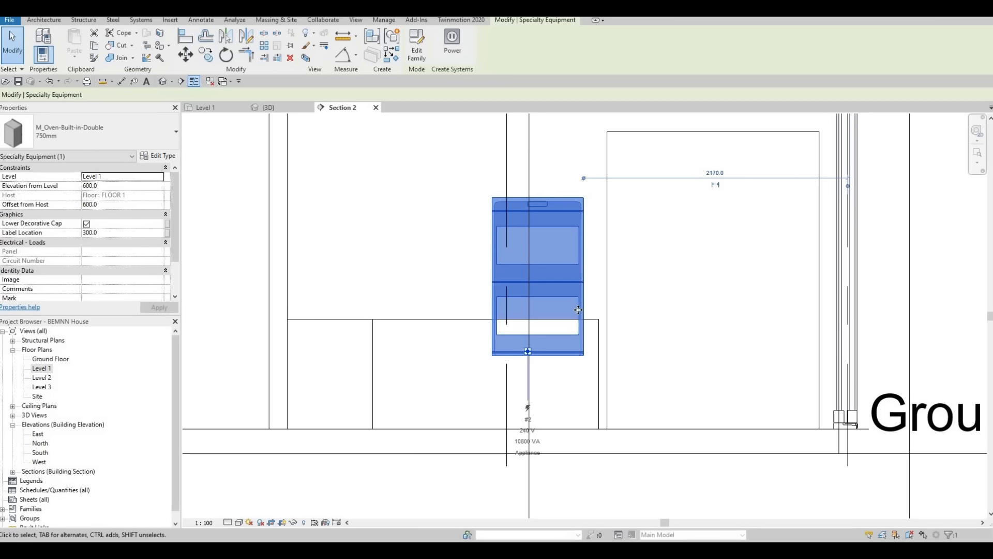
{"action": "key", "text": "Escape"}
{"action": "key", "text": "Escape"}
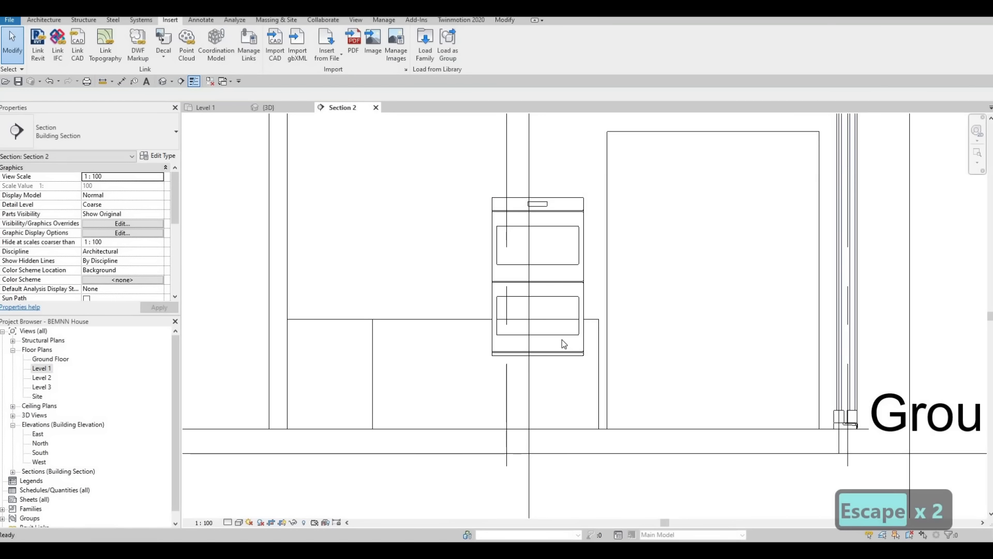
Align the bottom of the double oven with the counter's top surface.
{"action": "key", "text": "a"}
{"action": "key", "text": "l"}
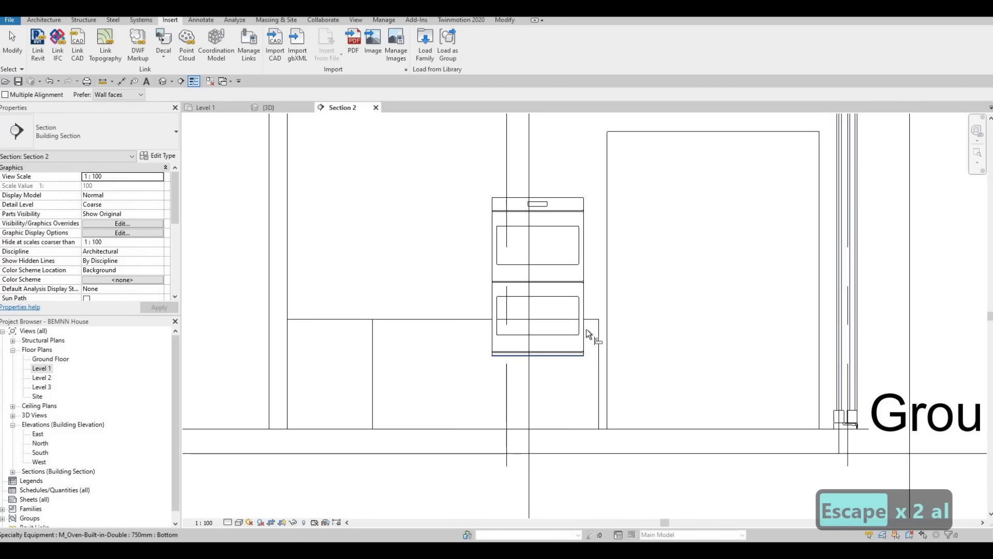
{"action": "key", "text": "Escape"}
{"action": "key", "text": "Escape"}
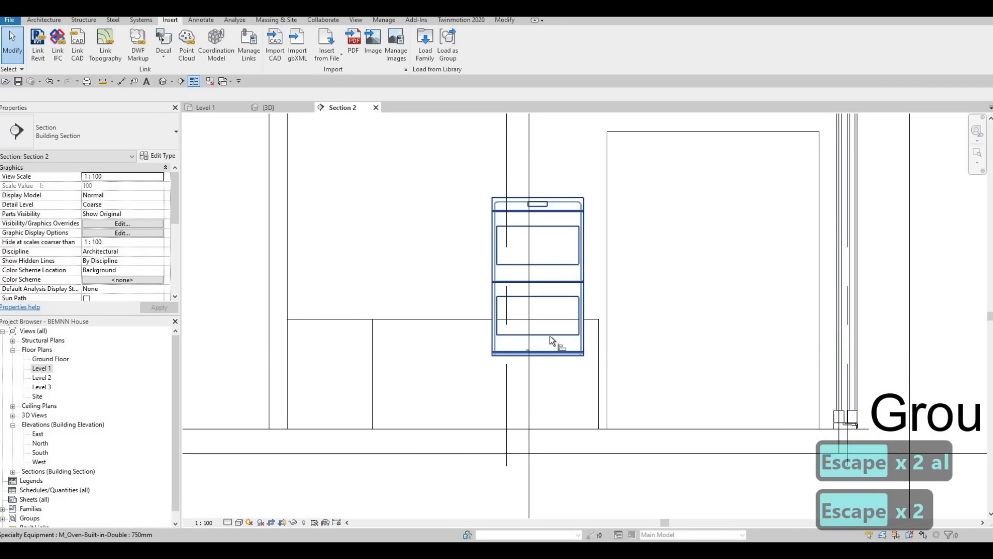
{"action": "key", "text": "a"}
{"action": "key", "text": "l"}
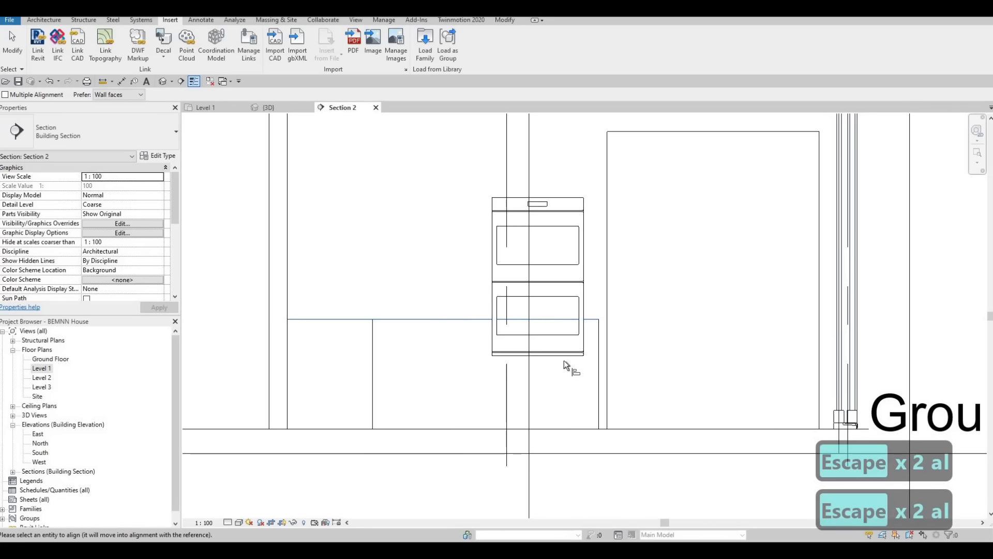
{"action": "left_click", "coordinate": [564, 357]}
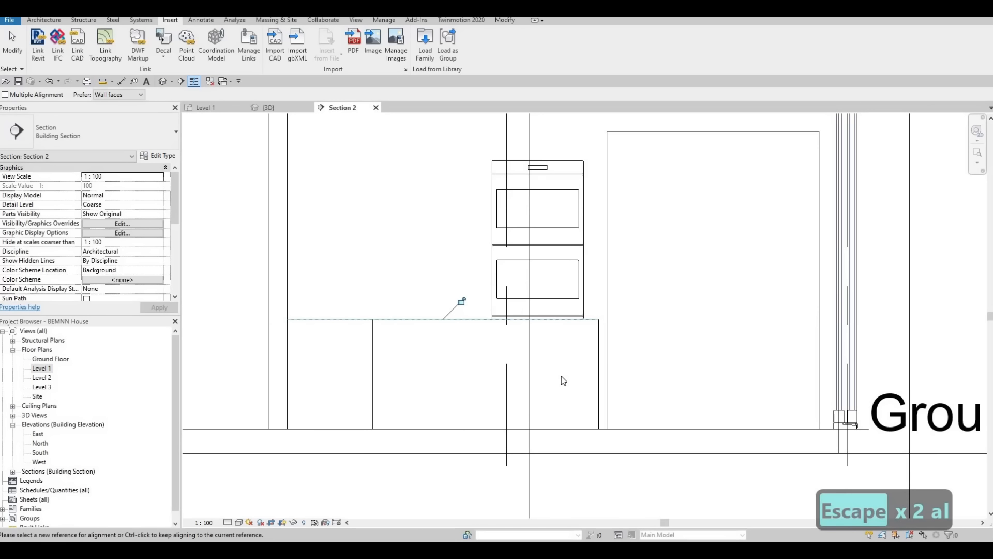
{"action": "key", "text": "Escape"}
{"action": "key", "text": "Escape"}
{"action": "key", "text": "Escape"}
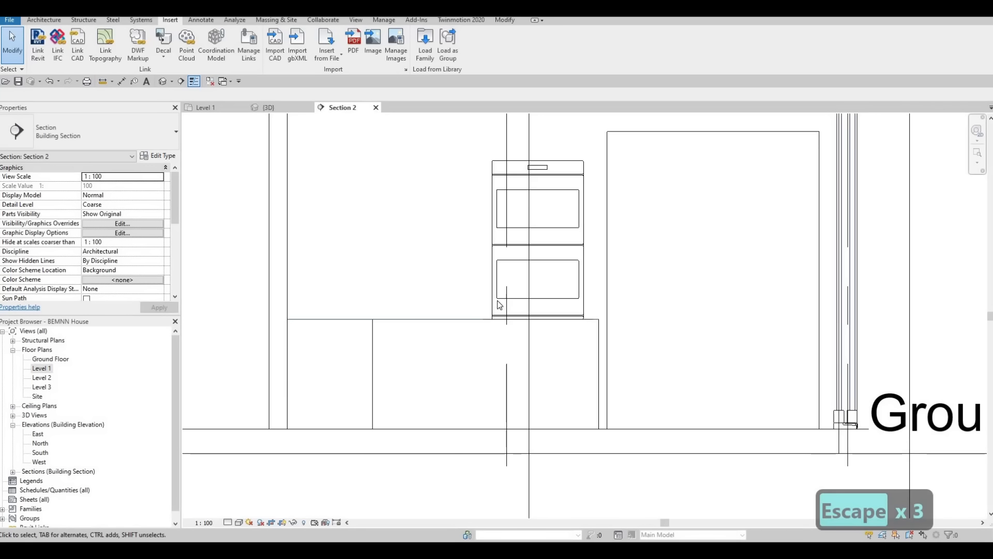
In the 3D view, set the double oven's elevation from Level 1 to 925 mm.
{"action": "left_click", "coordinate": [163, 83]}
{"action": "middle_click_drag", "start_coordinate": [522, 297], "coordinate": [567, 277], "text": "shift"}
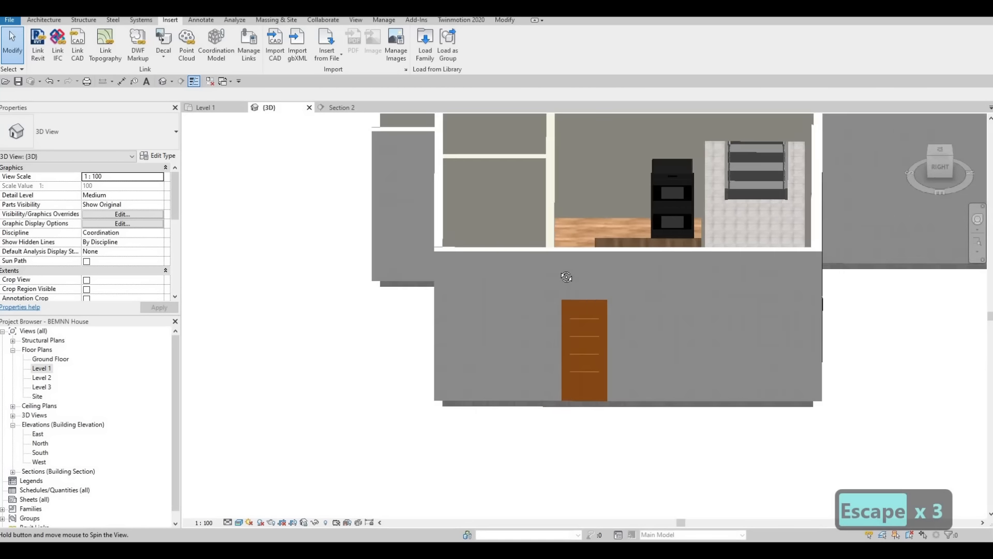
{"action": "scroll", "coordinate": [686, 229], "scroll_direction": "up", "scroll_amount": 3}
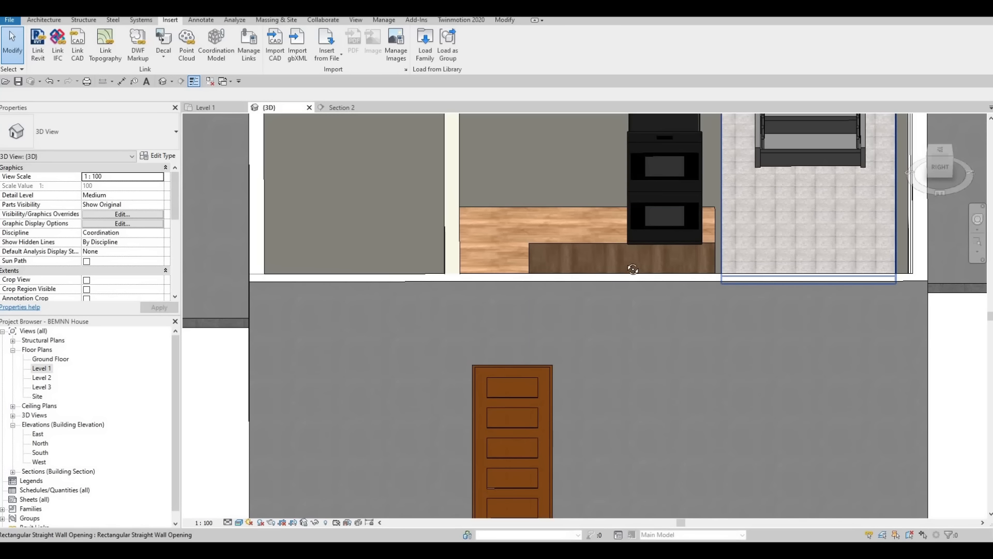
{"action": "middle_click_drag", "start_coordinate": [632, 269], "coordinate": [636, 354], "text": "shift"}
{"action": "middle_click_drag", "start_coordinate": [569, 271], "coordinate": [562, 300], "text": "shift"}
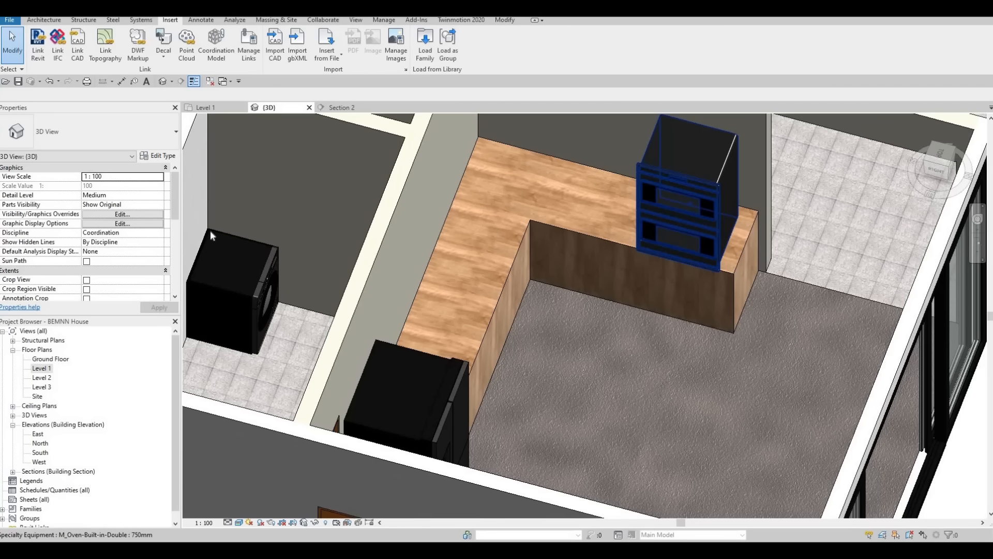
{"action": "left_click", "coordinate": [691, 195]}
{"action": "left_click", "coordinate": [107, 186]}
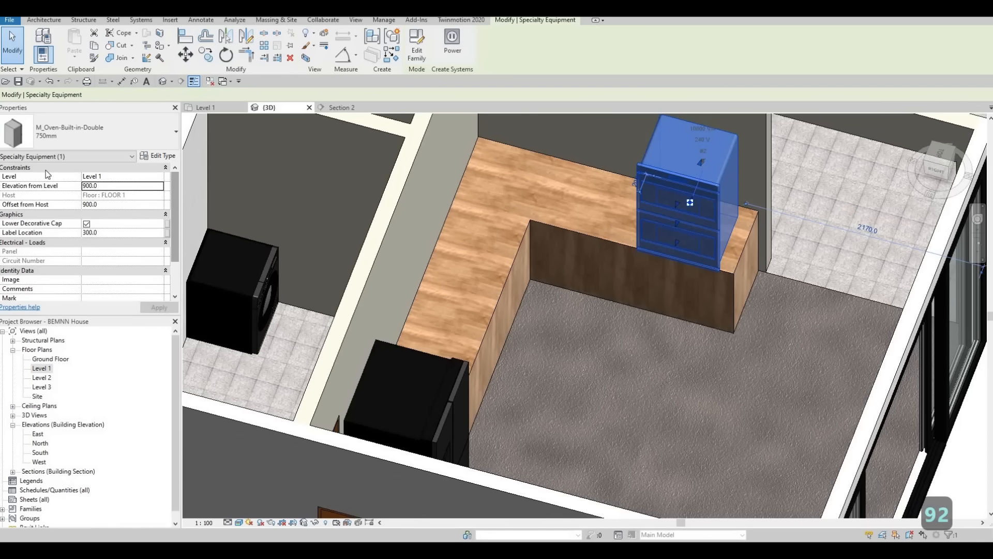
{"action": "double_click", "coordinate": [104, 183]}
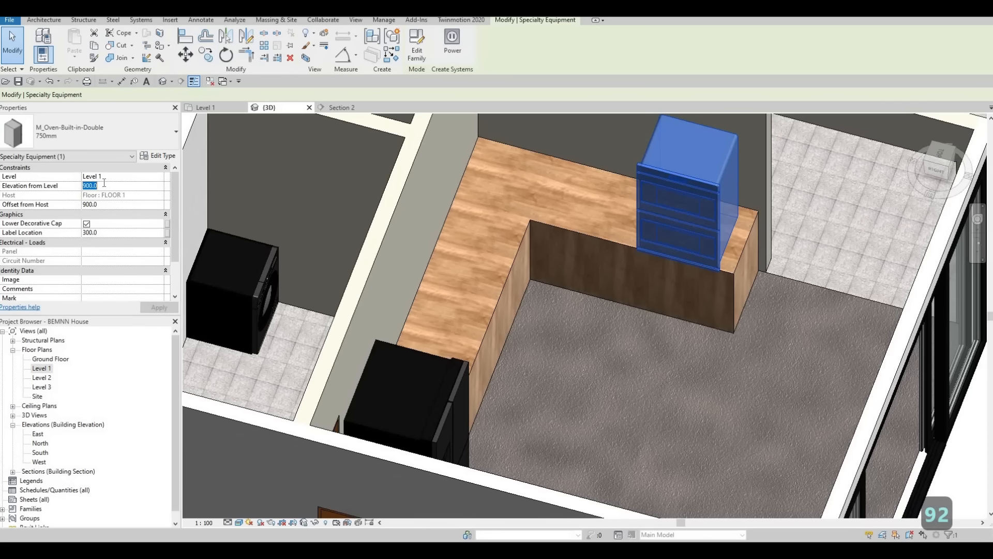
{"action": "type", "text": "925"}
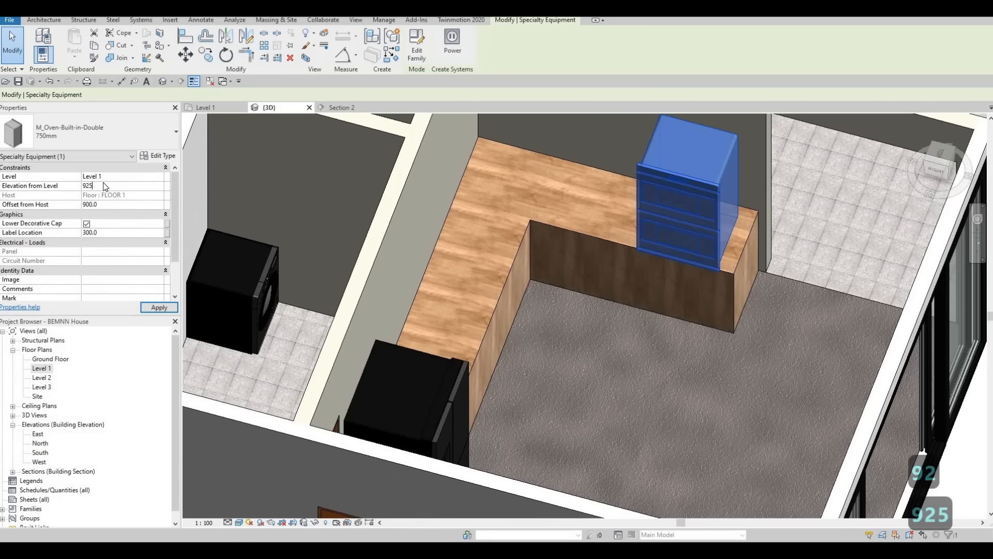
{"action": "key", "text": "Return"}
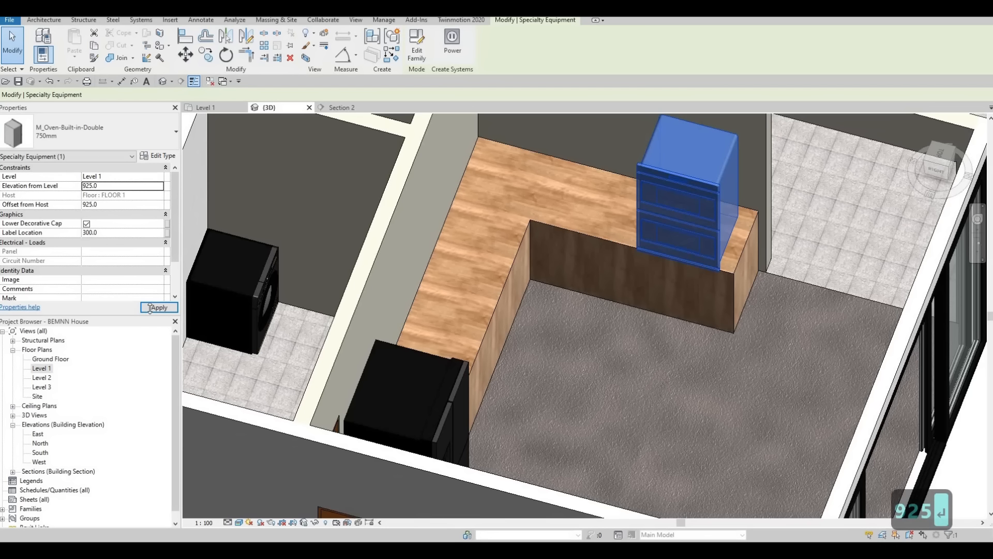
{"action": "key", "text": "Escape"}
{"action": "key", "text": "Escape"}
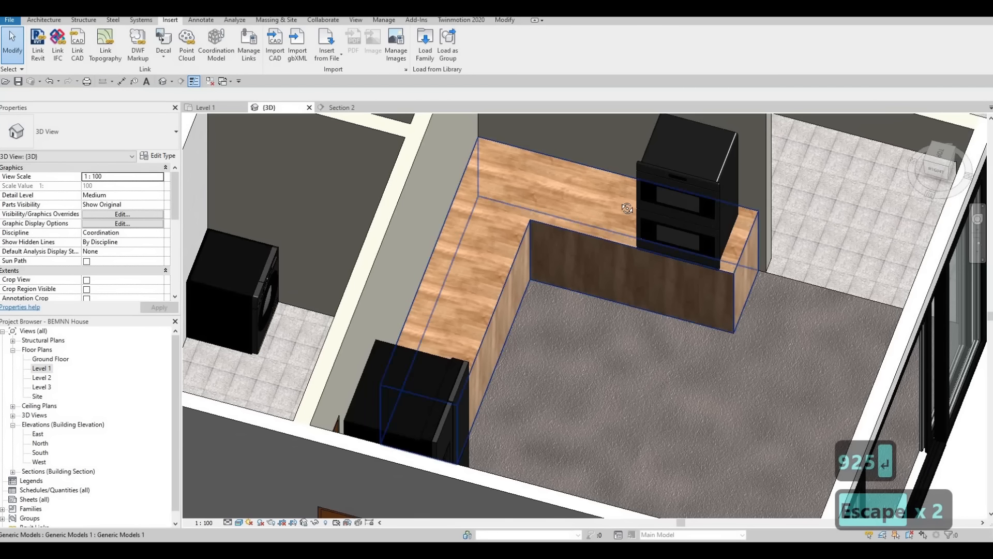
Examine in 3D how the double oven sits on the counter, from close up and from the whole kitchen corner.
{"action": "middle_click_drag", "start_coordinate": [627, 208], "coordinate": [724, 265], "text": "shift"}
{"action": "scroll", "coordinate": [734, 265], "scroll_direction": "up", "scroll_amount": 2}
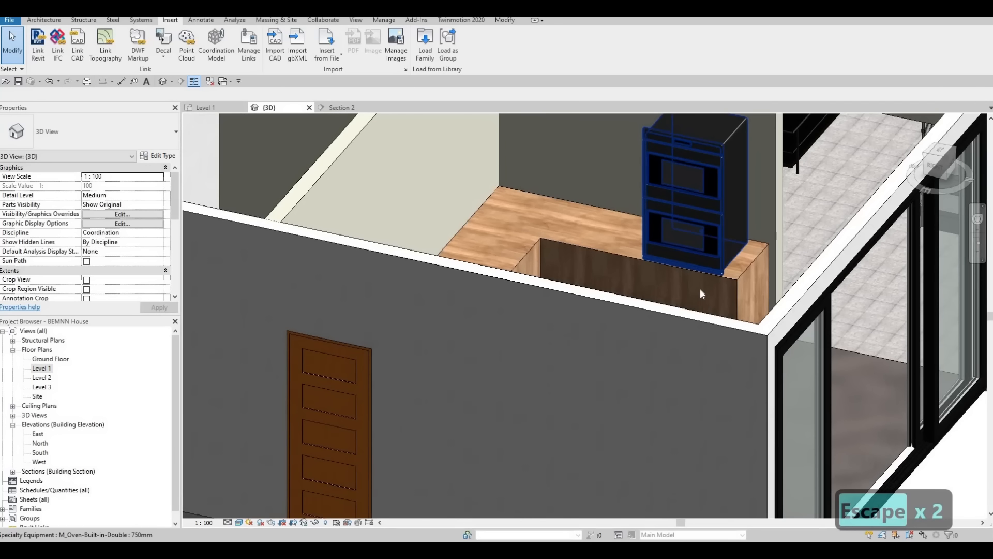
{"action": "scroll", "coordinate": [700, 288], "scroll_direction": "up", "scroll_amount": 4}
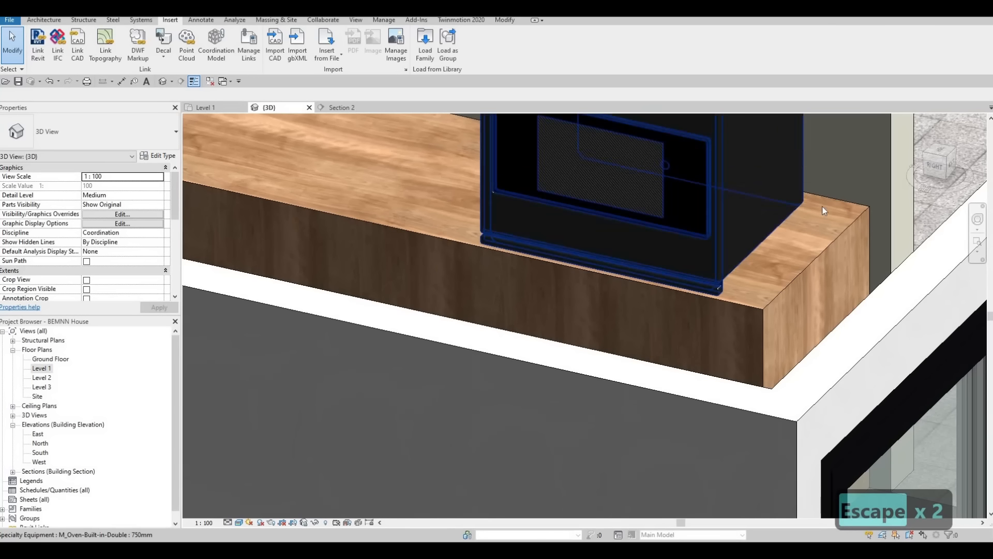
{"action": "left_click", "coordinate": [791, 269]}
{"action": "scroll", "coordinate": [783, 275], "scroll_direction": "down", "scroll_amount": 2}
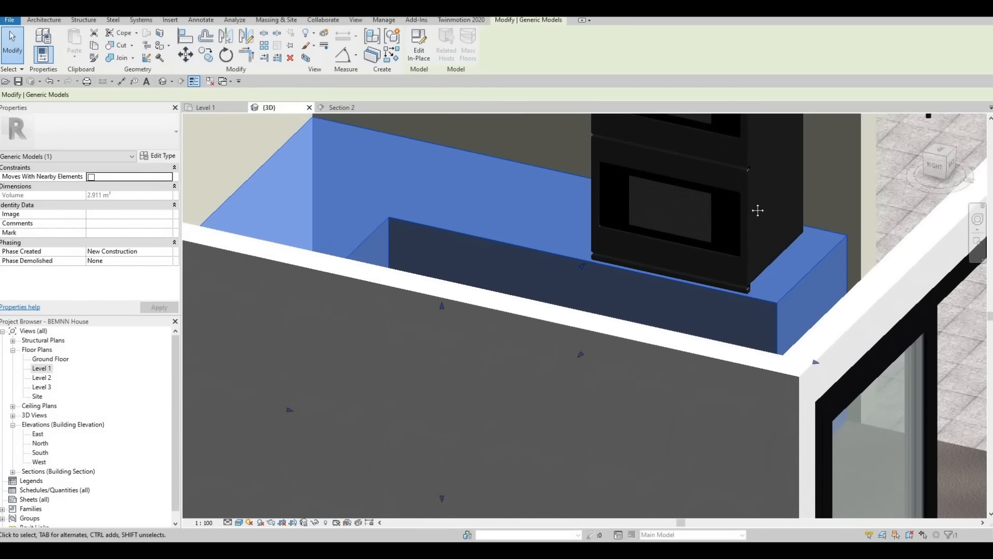
{"action": "middle_click_drag", "start_coordinate": [757, 210], "coordinate": [749, 260]}
{"action": "key", "text": "Escape"}
{"action": "key", "text": "Escape"}
{"action": "scroll", "coordinate": [747, 260], "scroll_direction": "down", "scroll_amount": 1}
{"action": "middle_click_drag", "start_coordinate": [715, 155], "coordinate": [570, 180]}
{"action": "scroll", "coordinate": [728, 246], "scroll_direction": "down", "scroll_amount": 1}
{"action": "scroll", "coordinate": [575, 198], "scroll_direction": "down", "scroll_amount": 2}
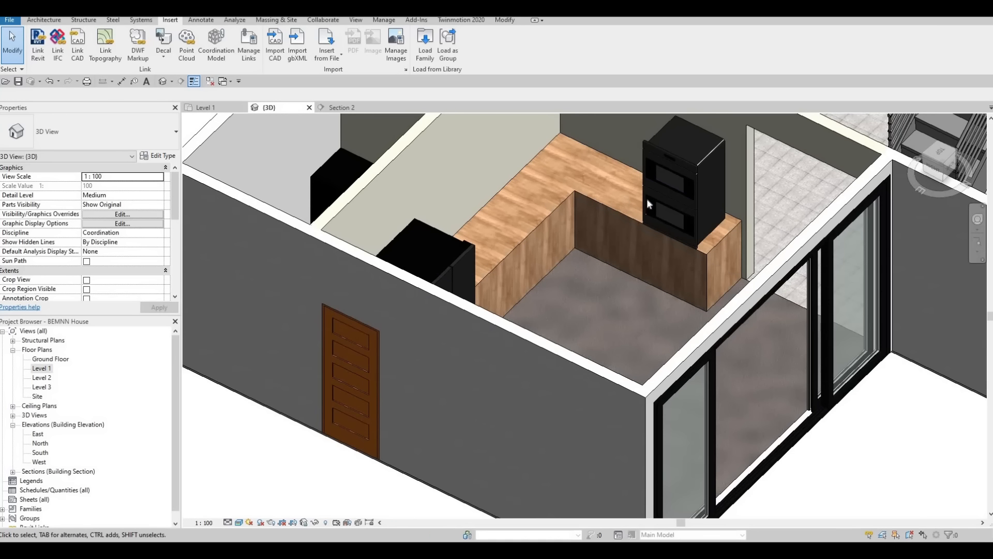
{"action": "middle_click_drag", "start_coordinate": [731, 137], "coordinate": [590, 233], "text": "shift"}
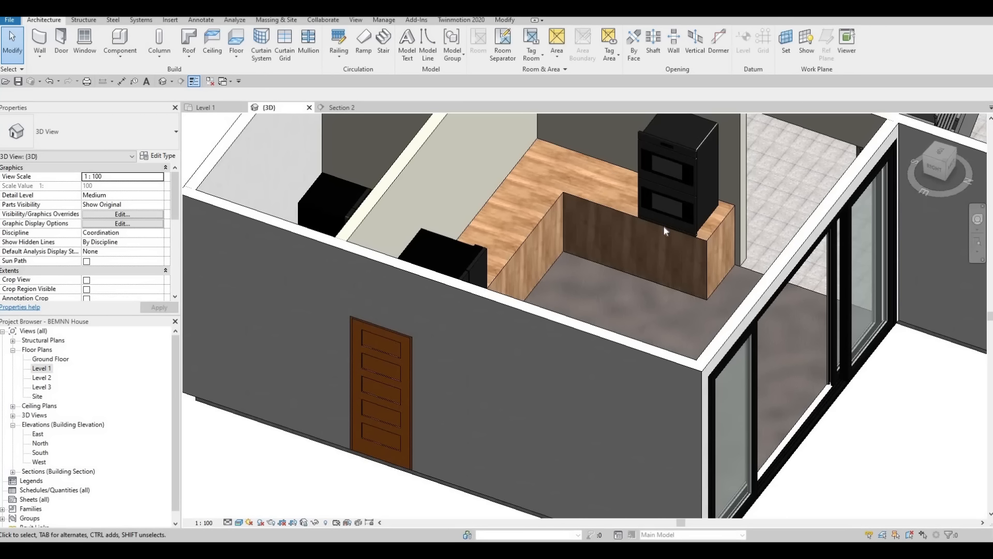
Edit the counter in place and define a void sweep path along the bottom front edges of both its legs.
{"action": "left_click", "coordinate": [706, 243]}
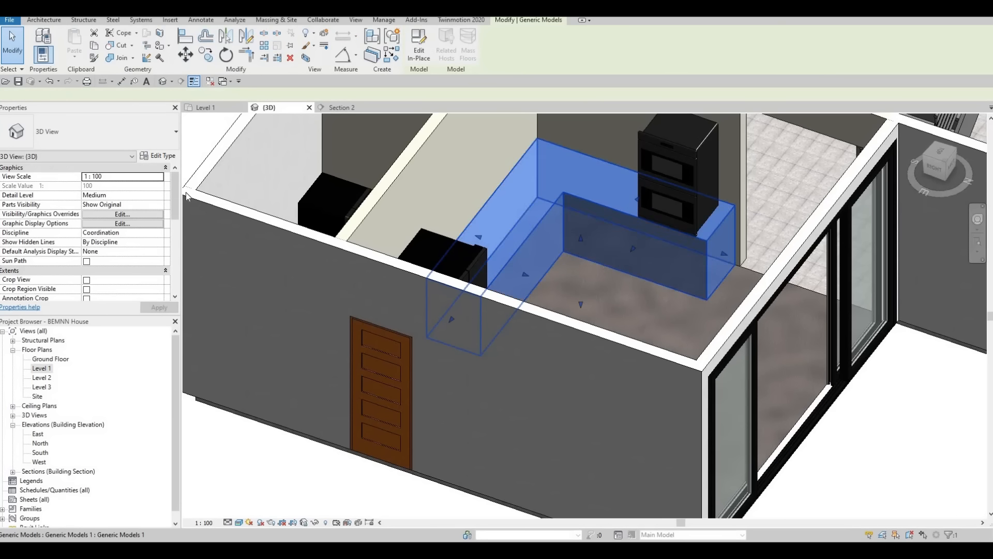
{"action": "left_click", "coordinate": [415, 56]}
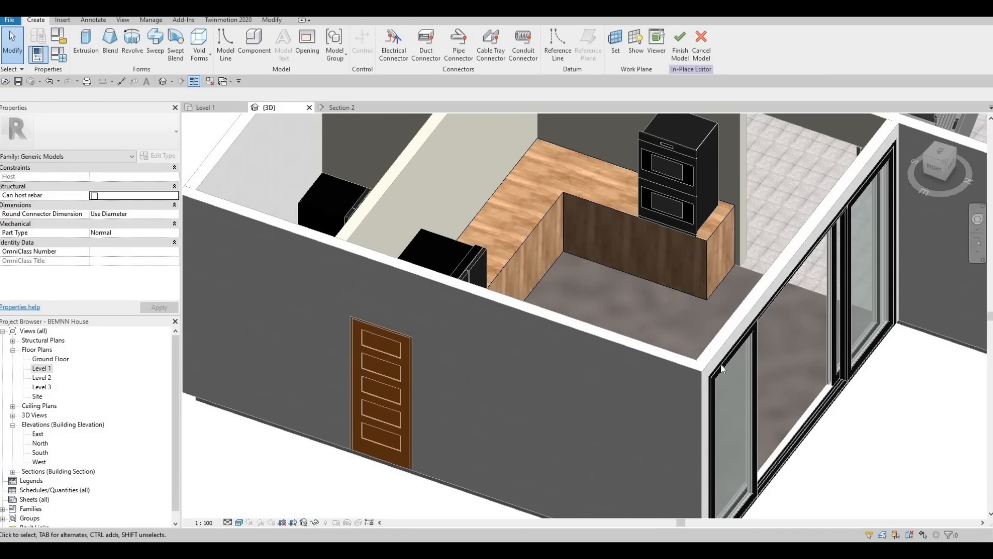
{"action": "middle_click_drag", "start_coordinate": [740, 345], "coordinate": [706, 287], "text": "shift"}
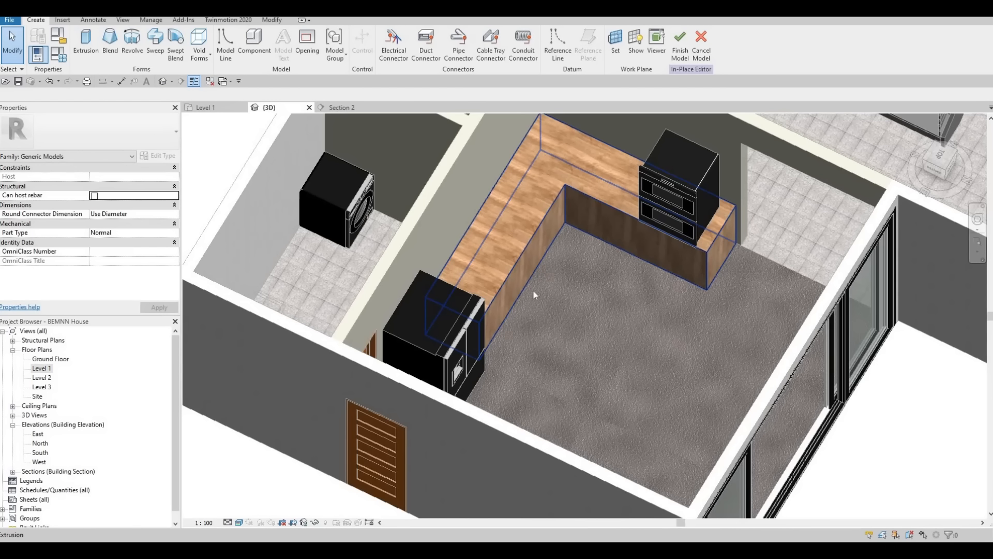
{"action": "left_click", "coordinate": [199, 60]}
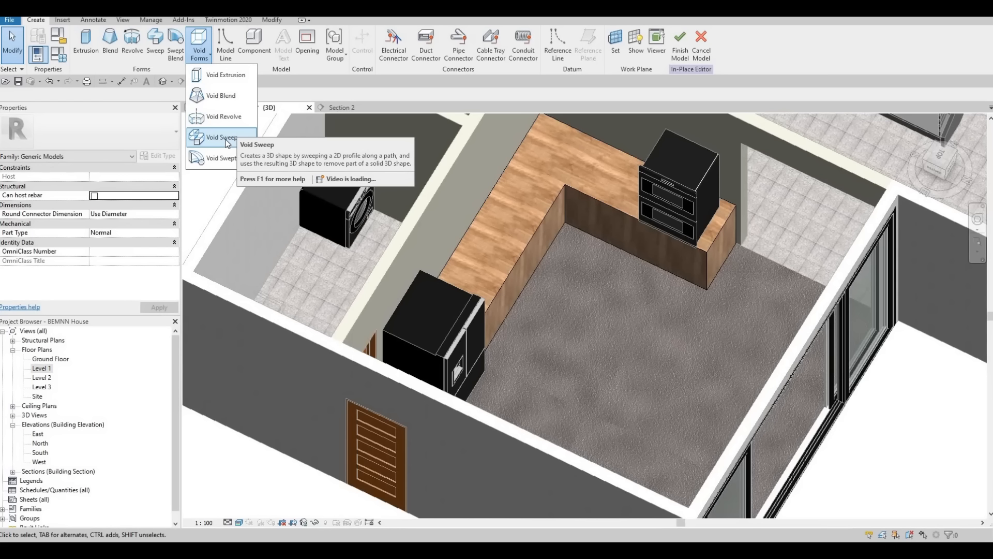
{"action": "left_click", "coordinate": [222, 138]}
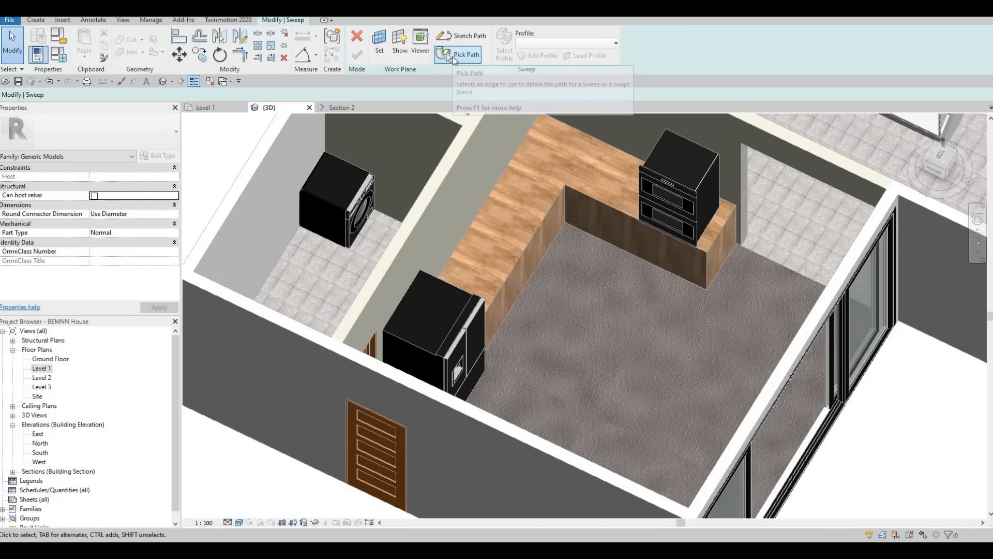
{"action": "left_click", "coordinate": [458, 54]}
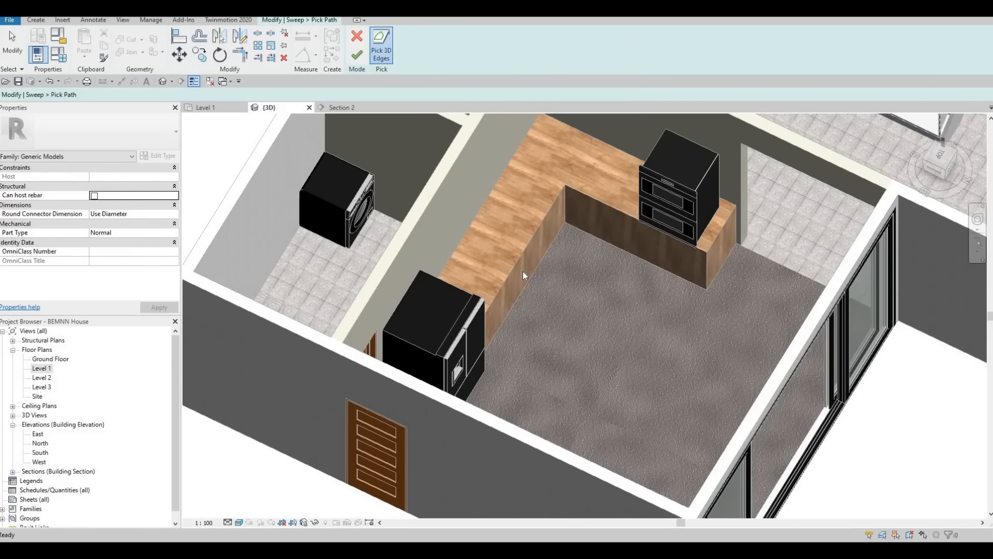
{"action": "left_click", "coordinate": [592, 238]}
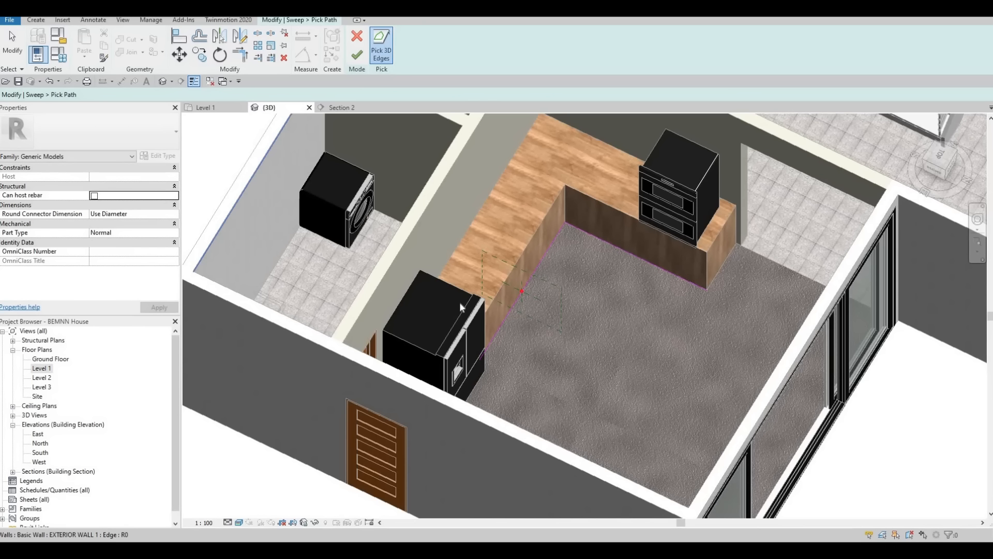
{"action": "left_click", "coordinate": [358, 57]}
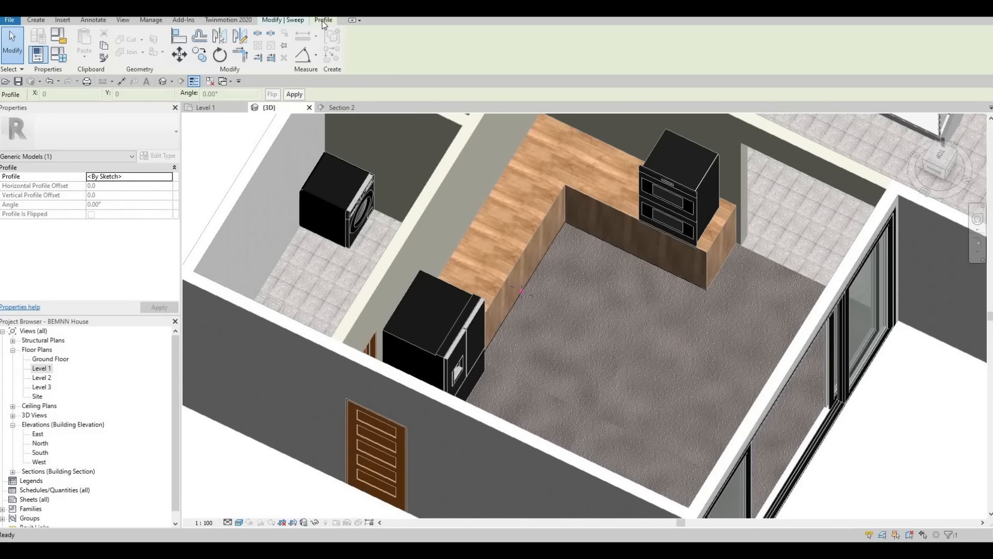
Sketch a rectangular sweep profile about 95 mm wide from the path's reference point, reaching up and into the counter.
{"action": "left_click", "coordinate": [293, 22]}
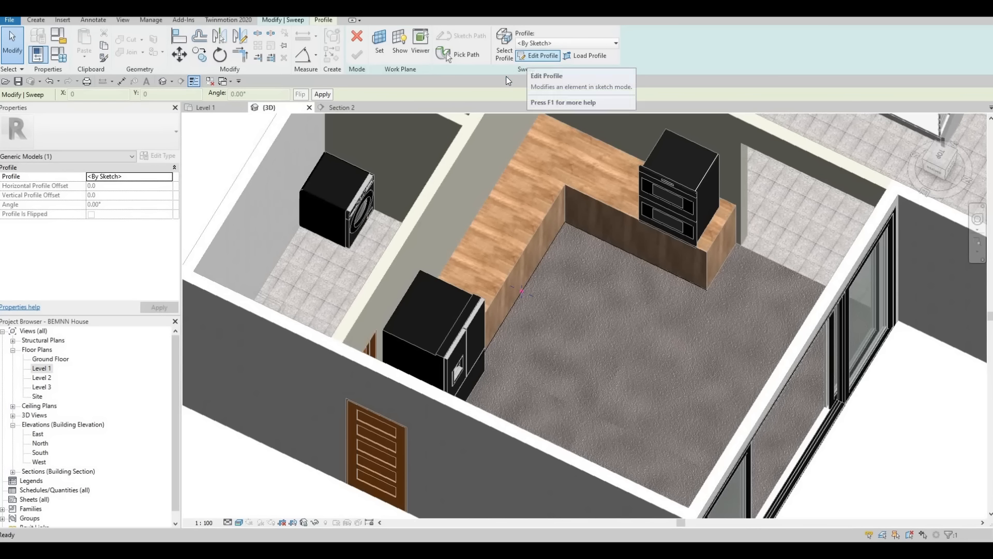
{"action": "left_click", "coordinate": [537, 55]}
{"action": "middle_click_drag", "start_coordinate": [538, 176], "coordinate": [528, 55]}
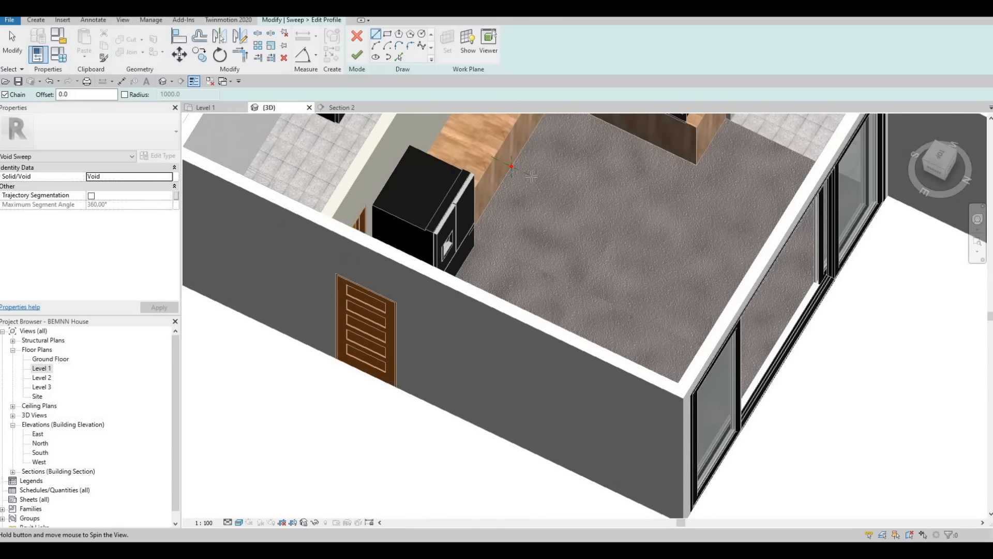
{"action": "middle_click_drag", "start_coordinate": [527, 178], "coordinate": [521, 138], "text": "shift"}
{"action": "scroll", "coordinate": [529, 166], "scroll_direction": "up", "scroll_amount": 3}
{"action": "middle_click_drag", "start_coordinate": [511, 228], "coordinate": [371, 110], "text": "shift"}
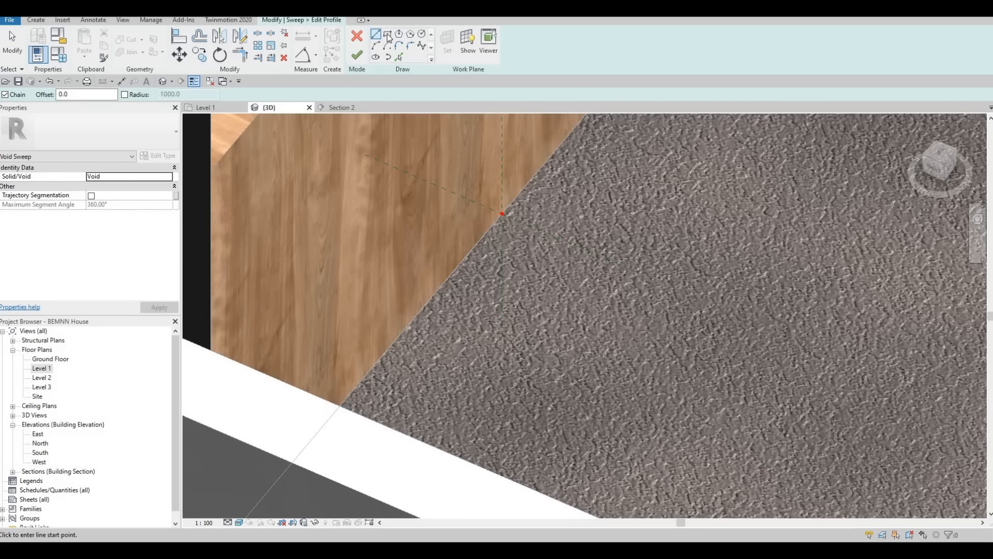
{"action": "left_click", "coordinate": [388, 34]}
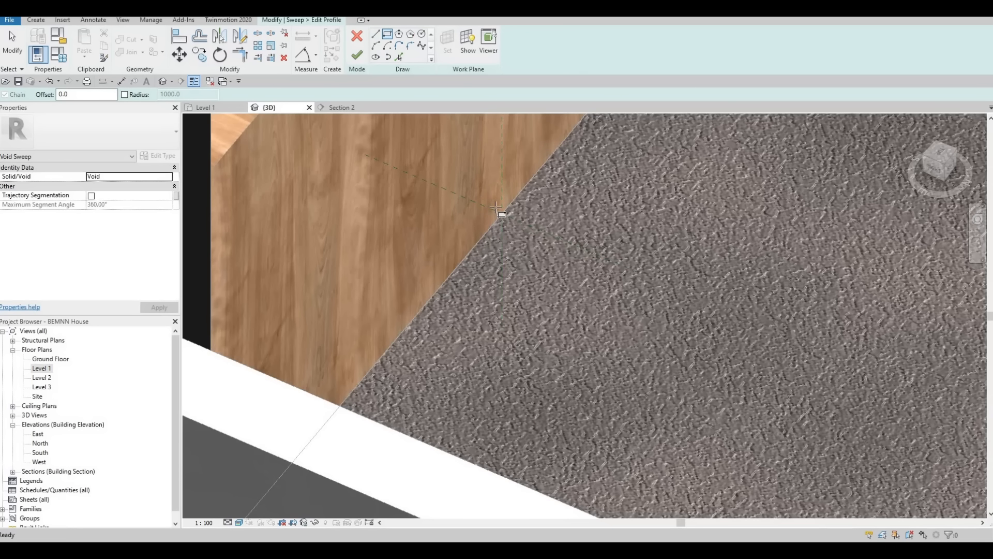
{"action": "left_click", "coordinate": [502, 214]}
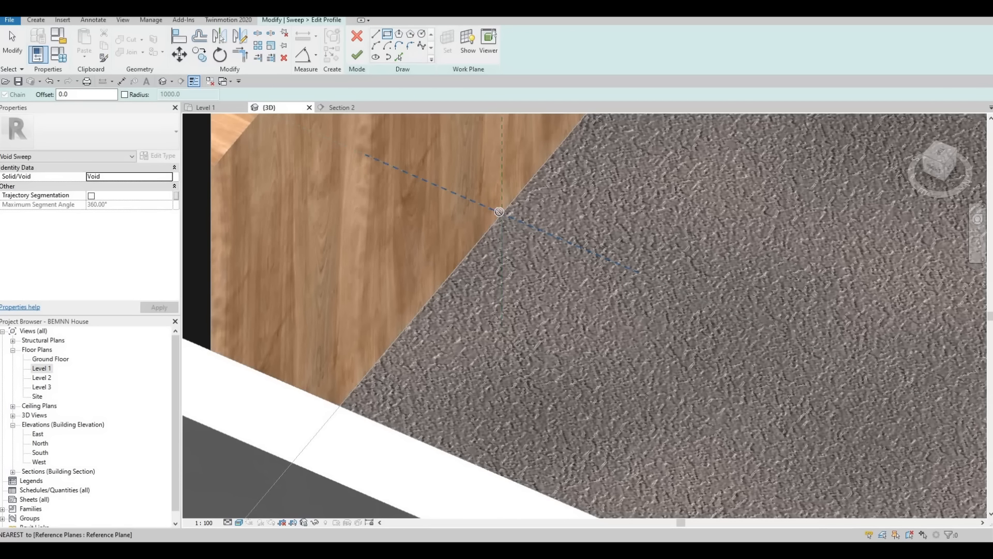
{"action": "left_click", "coordinate": [451, 141]}
{"action": "middle_click_drag", "start_coordinate": [466, 150], "coordinate": [470, 206]}
{"action": "key", "text": "Escape"}
{"action": "key", "text": "Escape"}
Set the rectangular profile's height to 100 mm and its depth into the counter to 80 mm.
{"action": "left_click", "coordinate": [470, 204]}
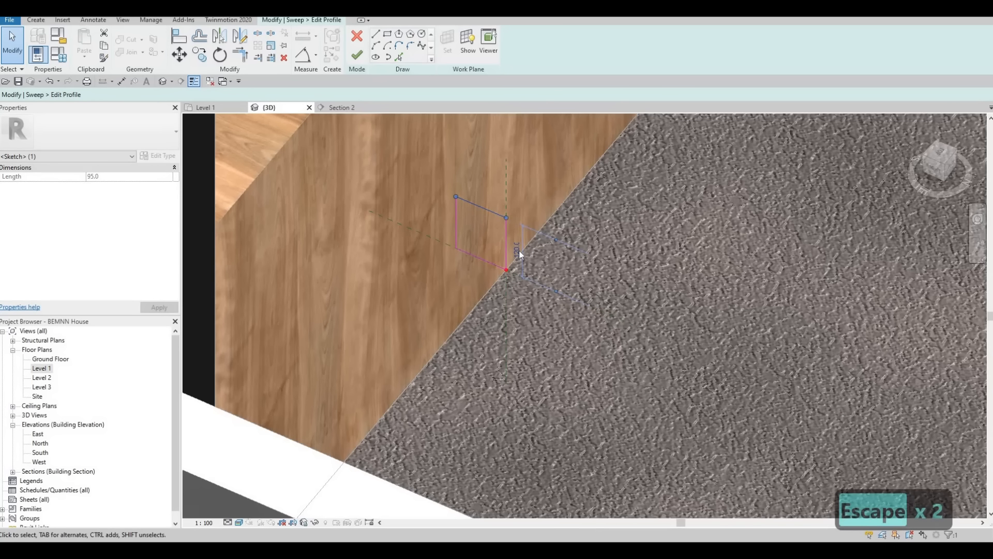
{"action": "left_click", "coordinate": [517, 251]}
{"action": "type", "text": "100"}
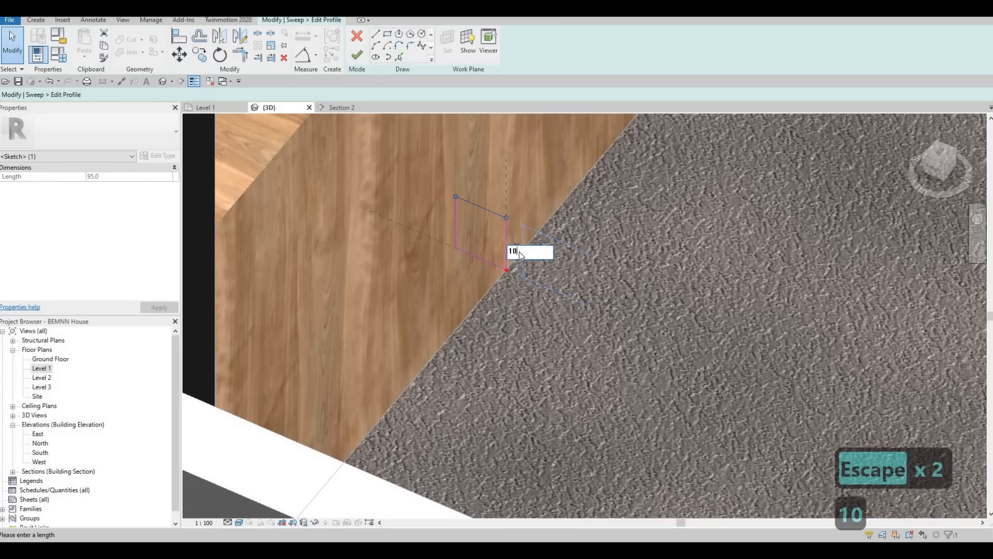
{"action": "key", "text": "Return"}
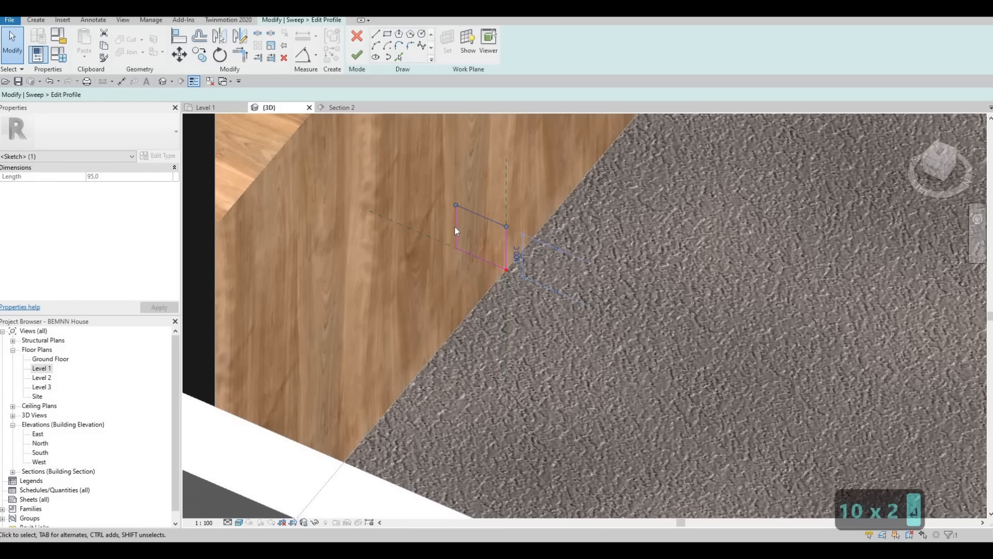
{"action": "left_click", "coordinate": [455, 227]}
{"action": "left_click", "coordinate": [488, 199]}
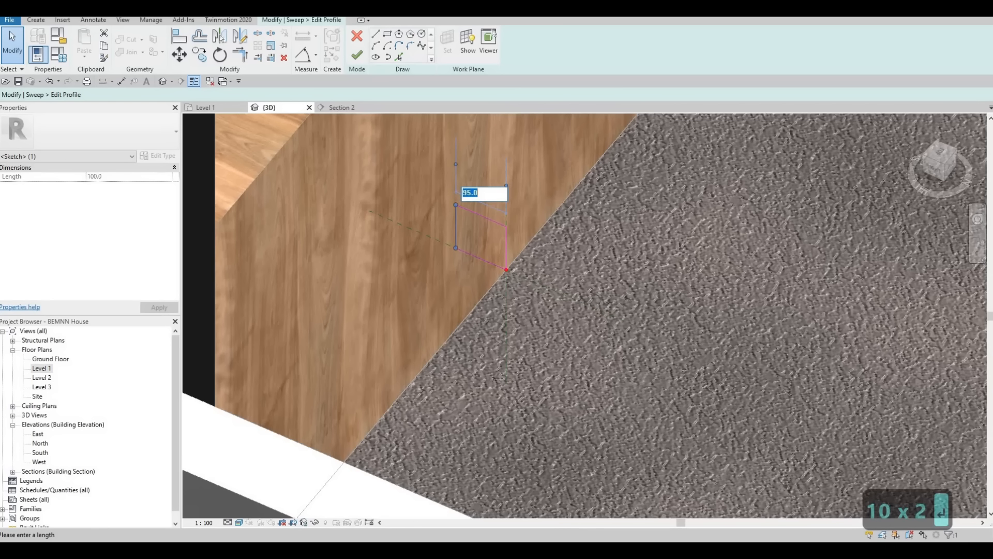
{"action": "type", "text": "80"}
{"action": "key", "text": "Return"}
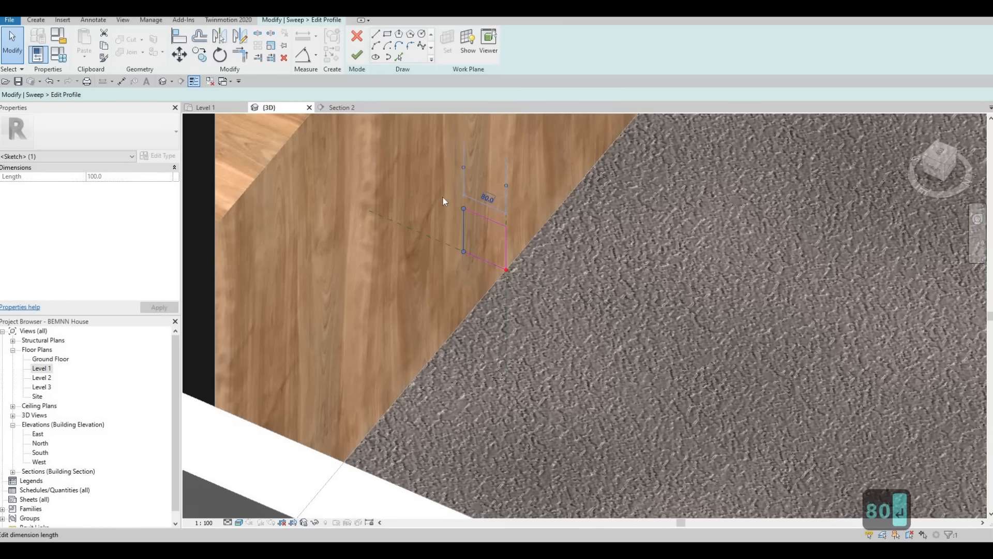
Finish the profile sketch and complete the void sweep to cut a toe kick along the counter's base.
{"action": "scroll", "coordinate": [471, 269], "scroll_direction": "down", "scroll_amount": 1}
{"action": "middle_click_drag", "start_coordinate": [433, 257], "coordinate": [413, 311]}
{"action": "scroll", "coordinate": [415, 320], "scroll_direction": "down", "scroll_amount": 1}
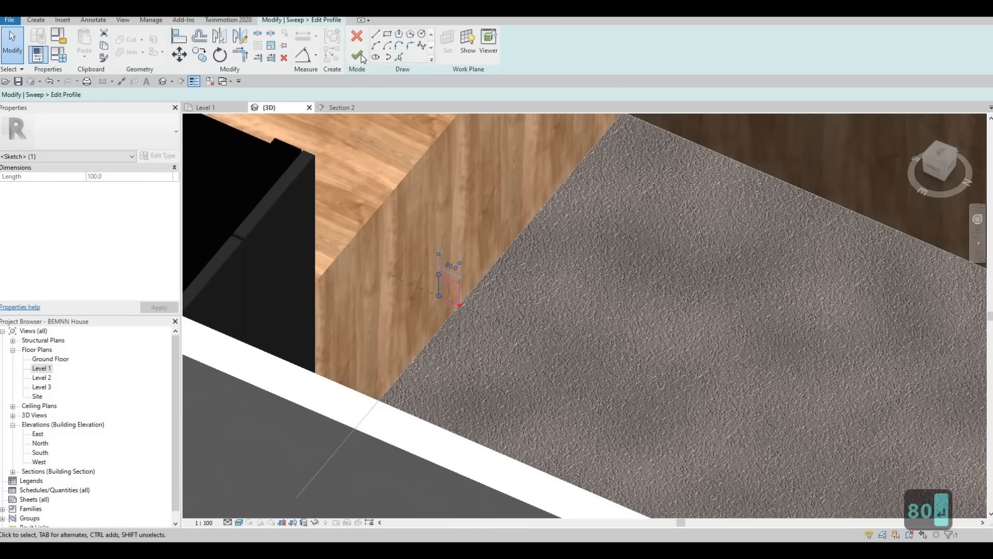
{"action": "left_click", "coordinate": [359, 56]}
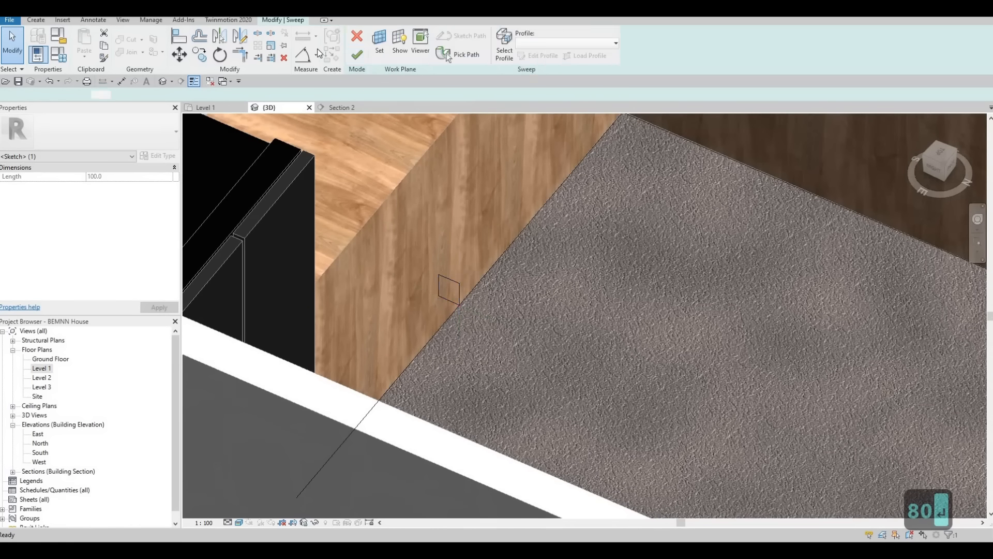
{"action": "left_click", "coordinate": [300, 25]}
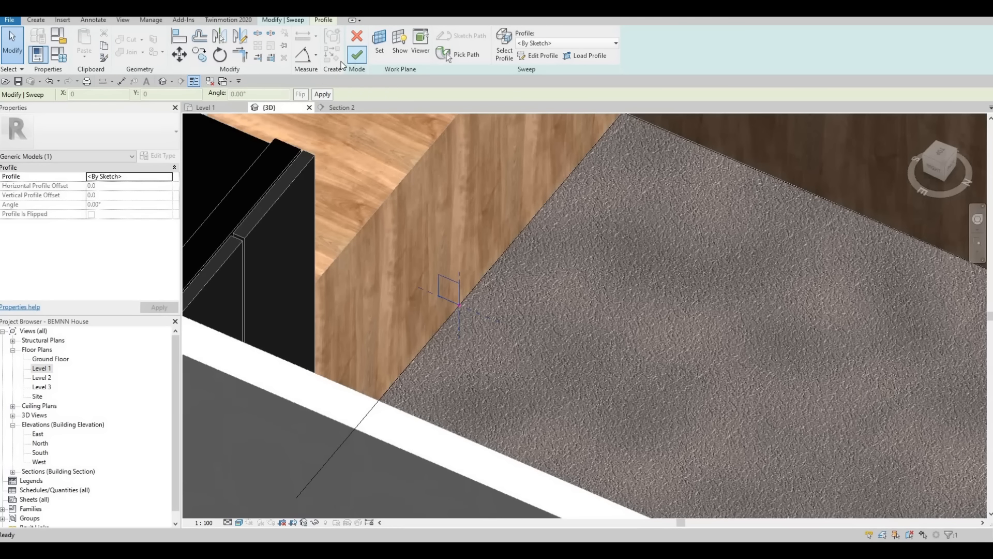
{"action": "left_click", "coordinate": [357, 54]}
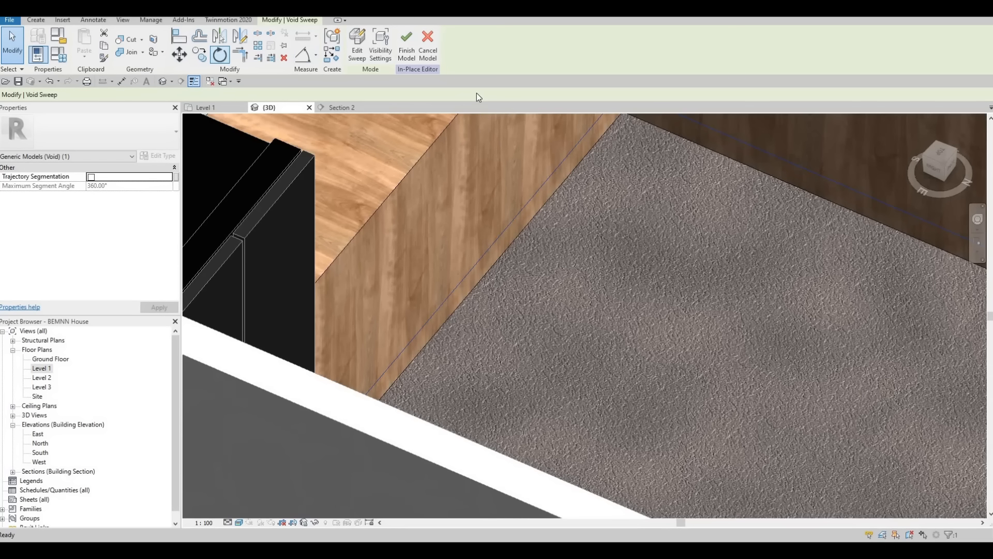
Start the Cut command for the toe-kick void, leave it, and finish the in-place counter model.
{"action": "left_click", "coordinate": [132, 40]}
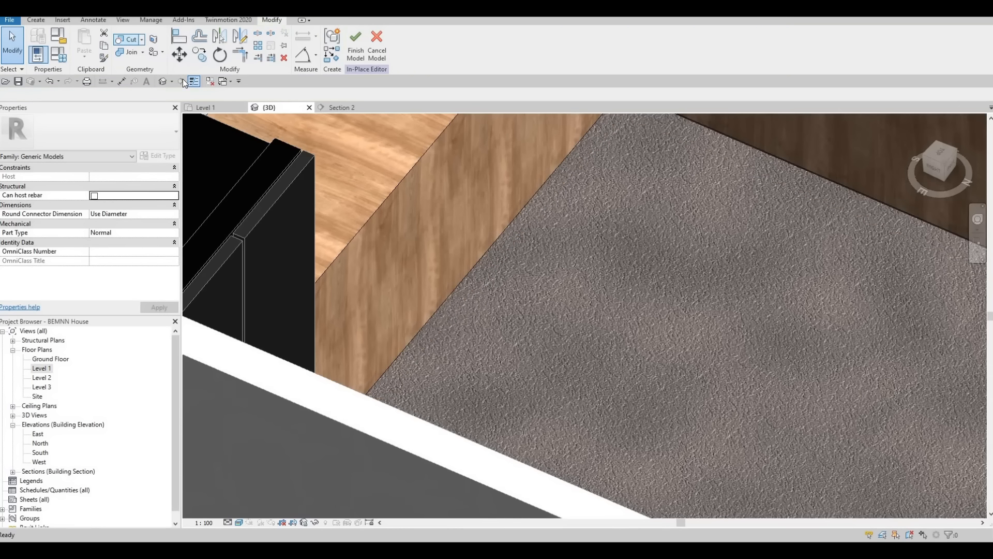
{"action": "scroll", "coordinate": [448, 298], "scroll_direction": "down", "scroll_amount": 5}
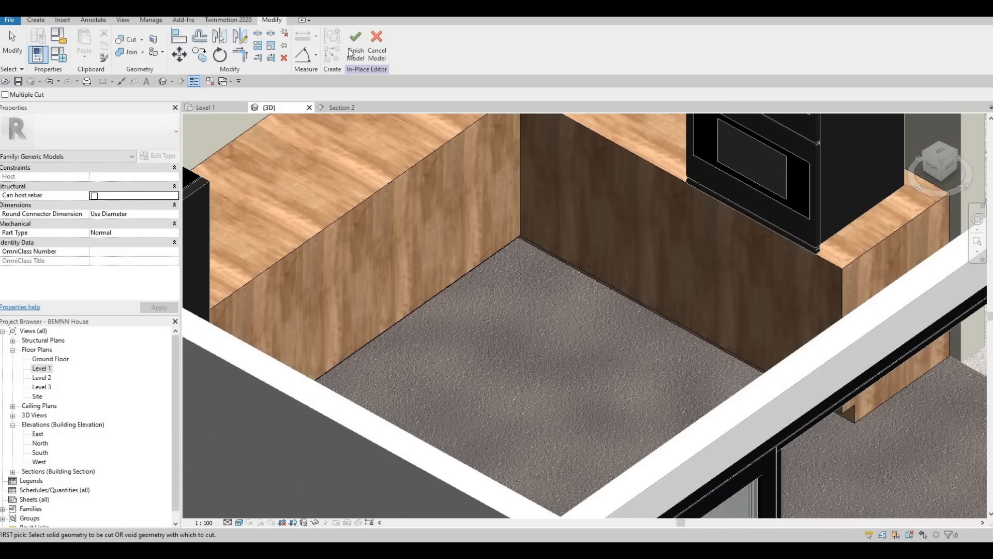
{"action": "middle_click_drag", "start_coordinate": [478, 282], "coordinate": [505, 302]}
{"action": "scroll", "coordinate": [566, 305], "scroll_direction": "down", "scroll_amount": 2}
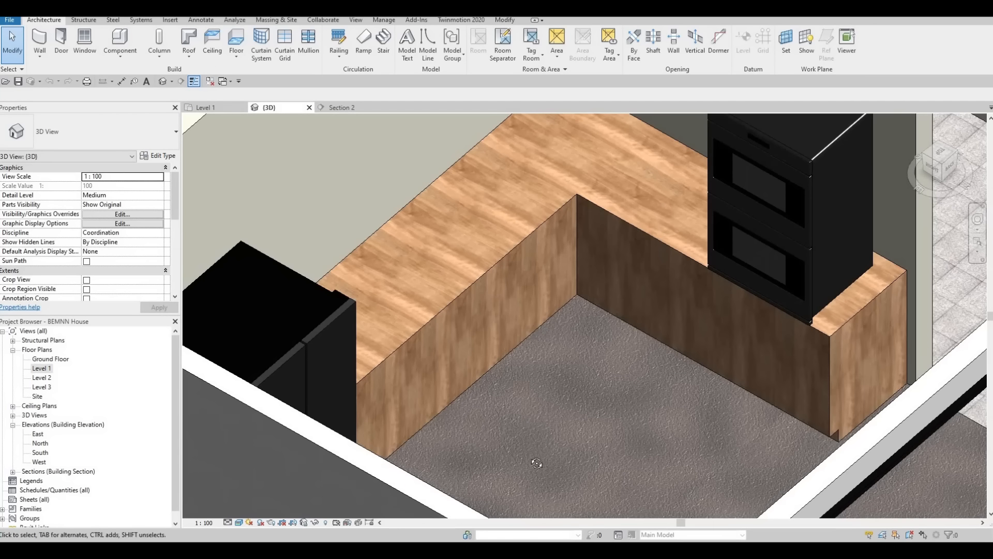
Examine the toe kick along both counter legs and the layout of the refrigerator and double oven in 3D.
{"action": "scroll", "coordinate": [536, 462], "scroll_direction": "up", "scroll_amount": 1}
{"action": "middle_click_drag", "start_coordinate": [359, 300], "coordinate": [806, 273]}
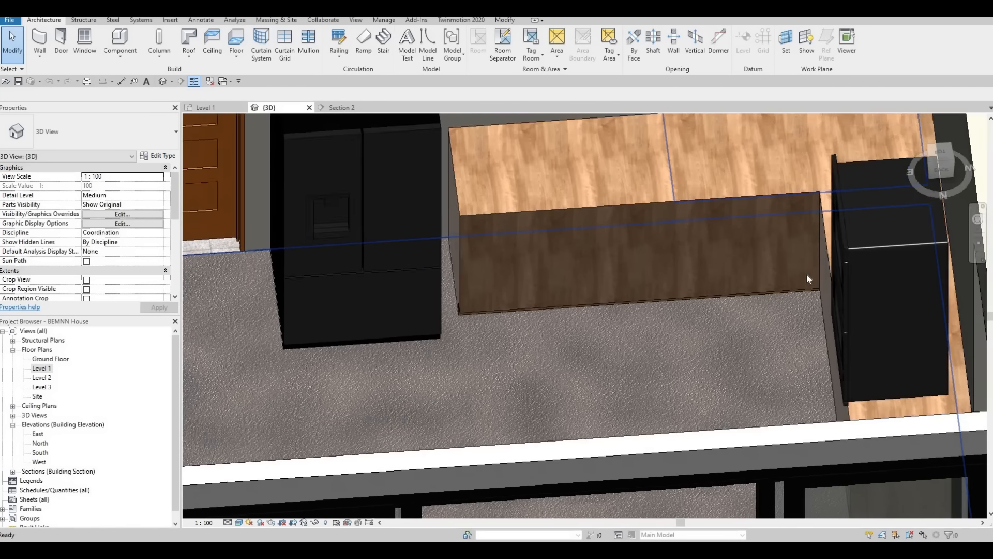
{"action": "scroll", "coordinate": [827, 271], "scroll_direction": "down", "scroll_amount": 1}
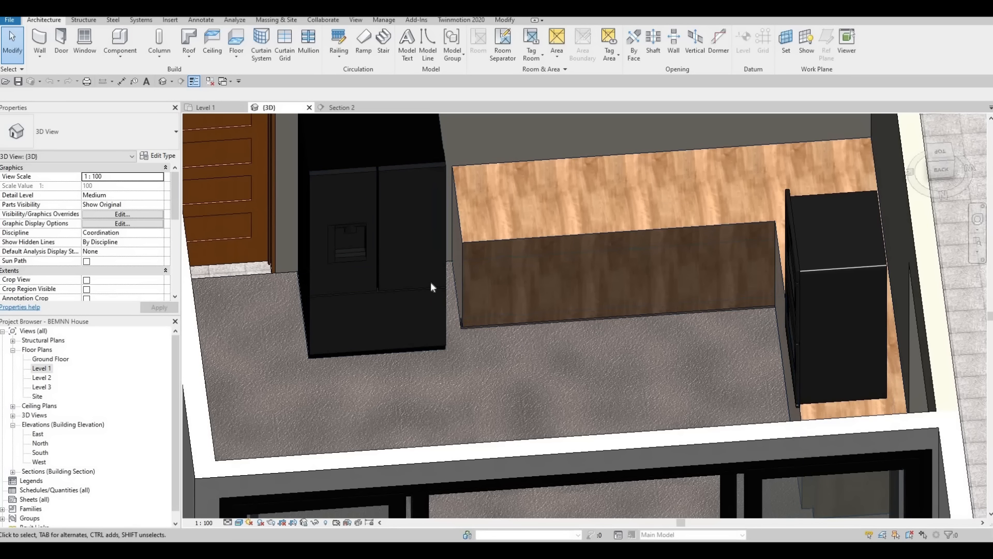
{"action": "middle_click_drag", "start_coordinate": [431, 281], "coordinate": [488, 271]}
{"action": "scroll", "coordinate": [488, 272], "scroll_direction": "down", "scroll_amount": 1}
{"action": "middle_click_drag", "start_coordinate": [440, 339], "coordinate": [358, 160]}
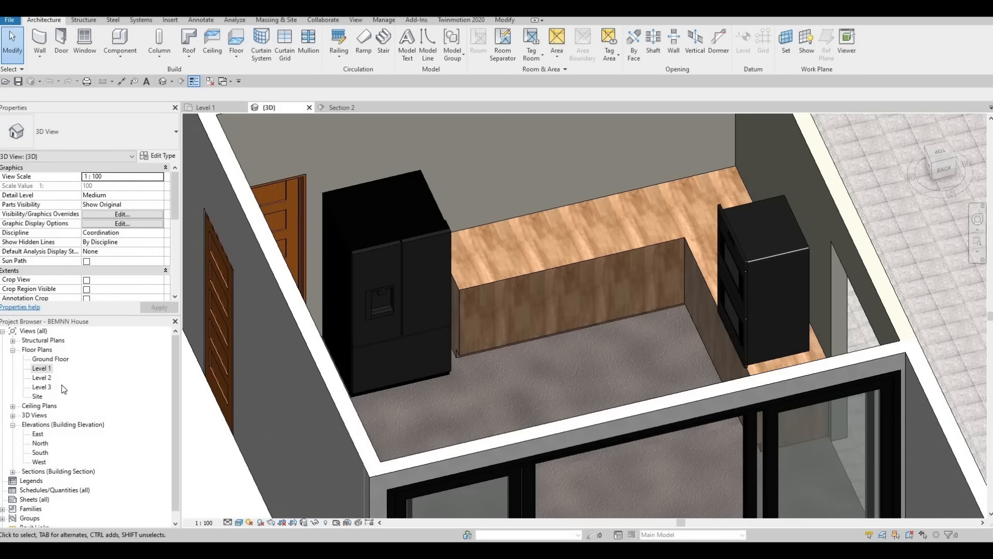
Open the Level 1 floor plan at the kitchen and the section marker near grid D.
{"action": "double_click", "coordinate": [41, 368]}
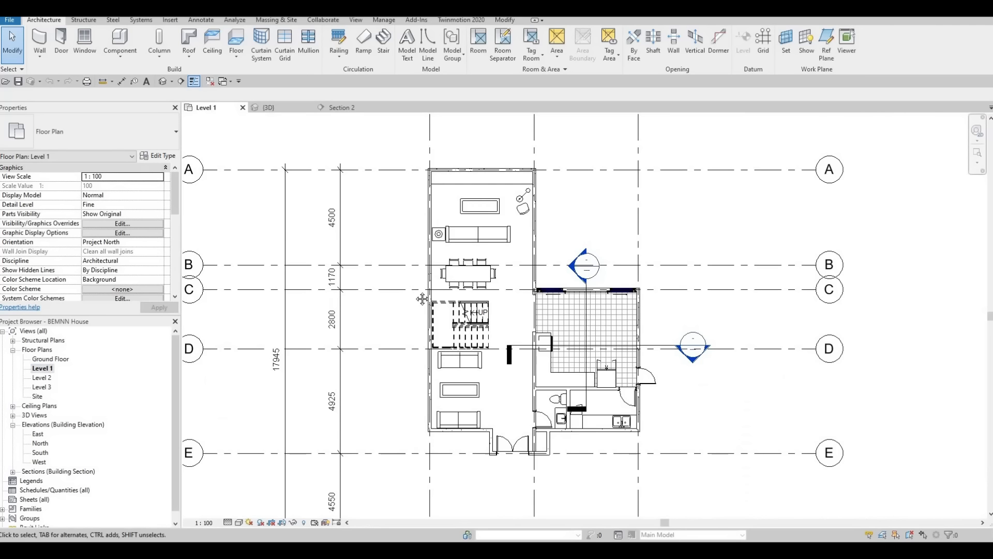
{"action": "middle_click_drag", "start_coordinate": [686, 333], "coordinate": [721, 235]}
{"action": "scroll", "coordinate": [722, 234], "scroll_direction": "up", "scroll_amount": 2}
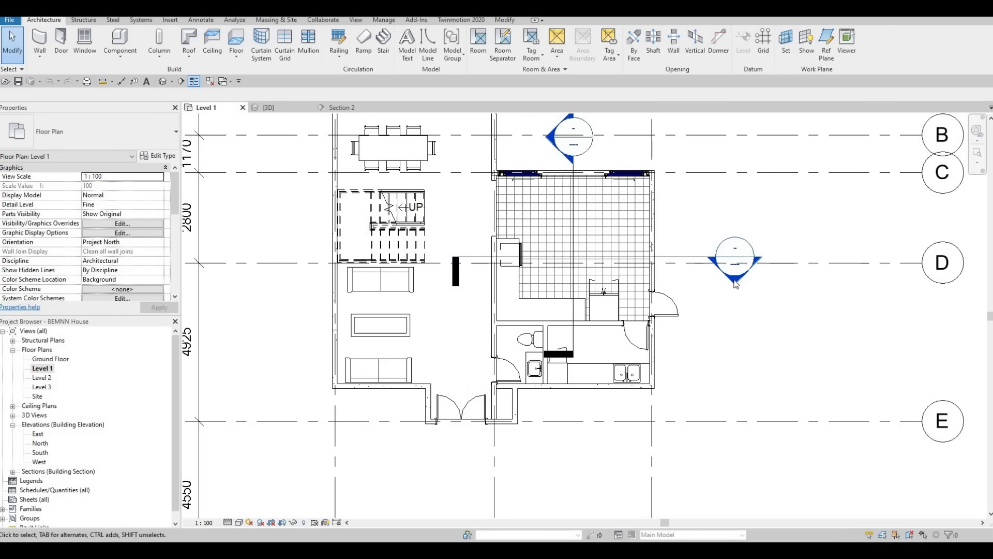
Open the Section 1 view and create an in-place component in the Generic Models category, keeping the default name.
{"action": "double_click", "coordinate": [735, 283]}
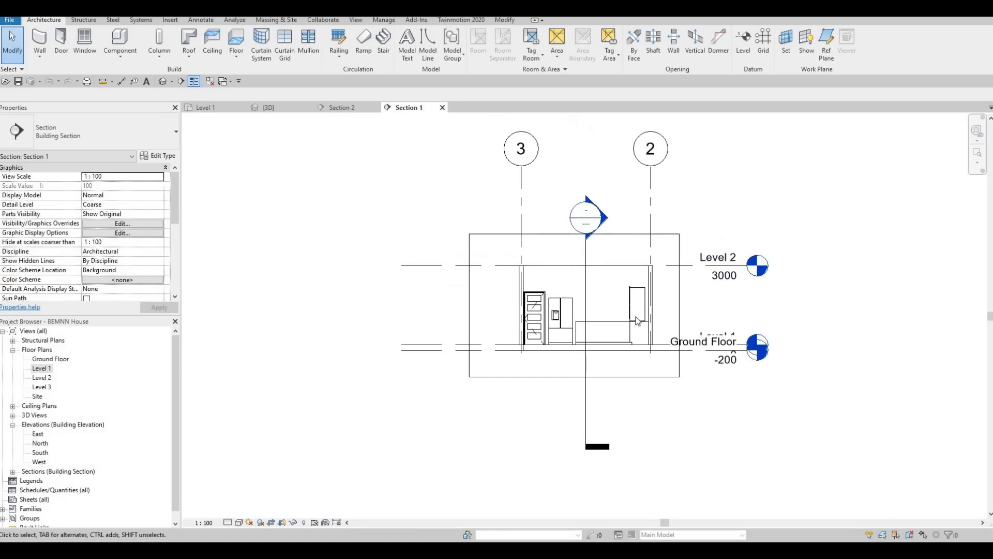
{"action": "scroll", "coordinate": [631, 320], "scroll_direction": "up", "scroll_amount": 3}
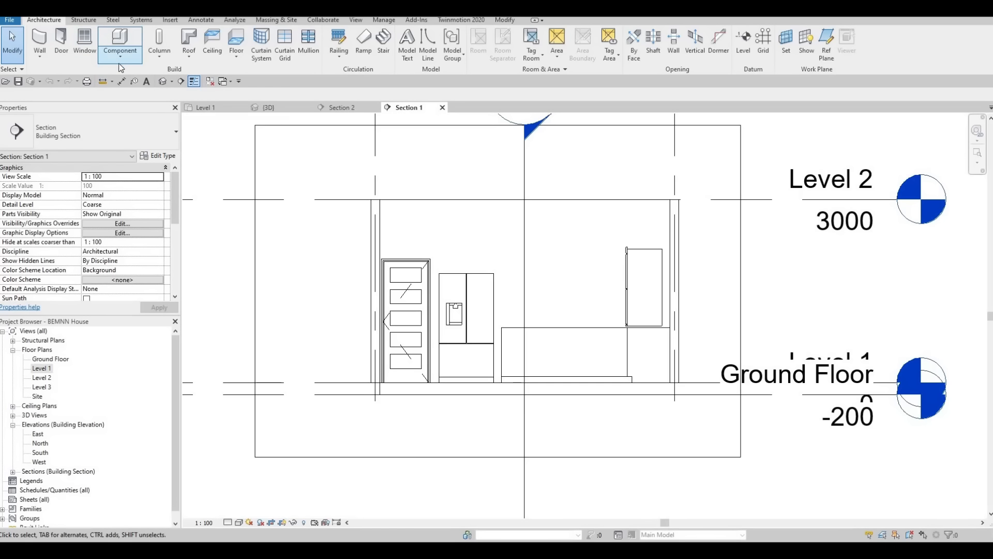
{"action": "left_click", "coordinate": [120, 56]}
{"action": "left_click", "coordinate": [137, 98]}
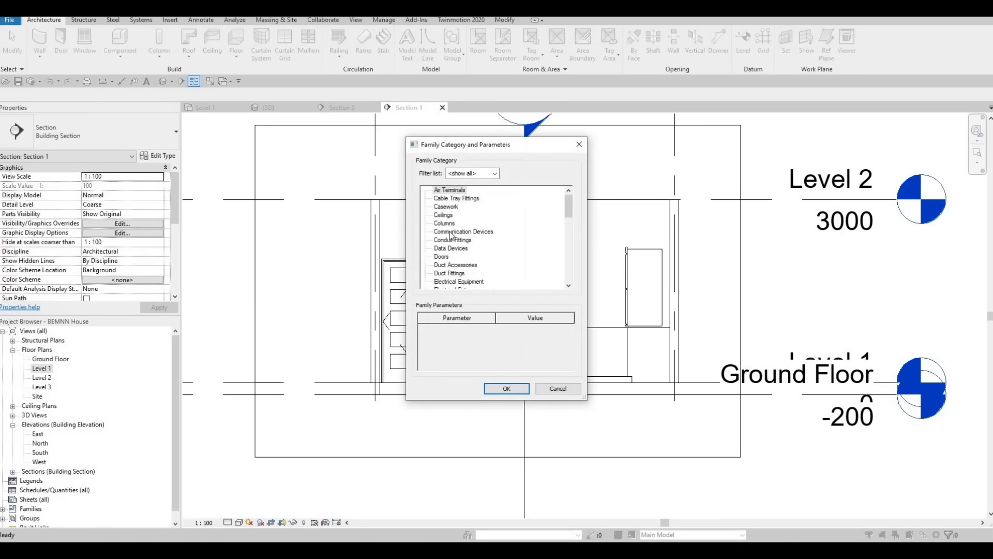
{"action": "scroll", "coordinate": [470, 239], "scroll_direction": "down", "scroll_amount": 4}
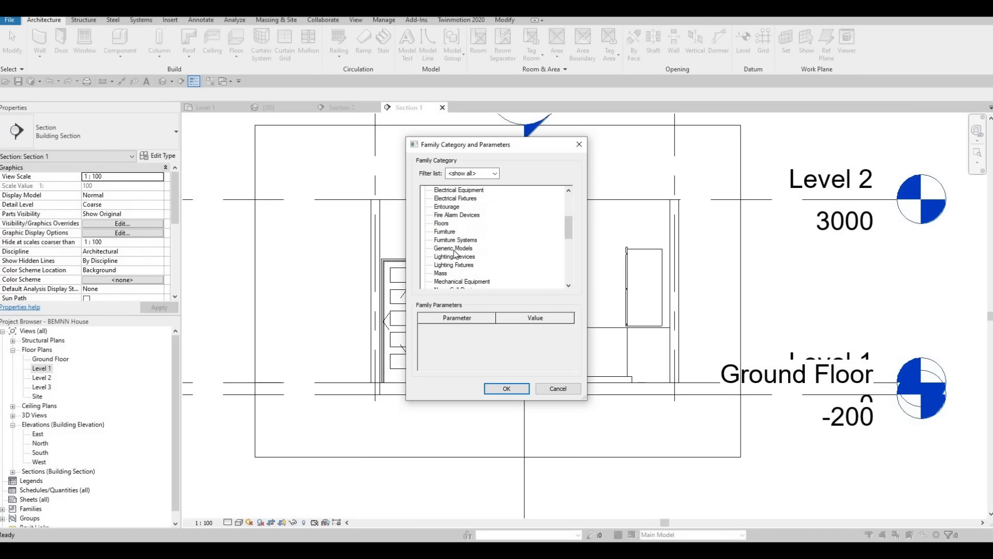
{"action": "left_click", "coordinate": [507, 389]}
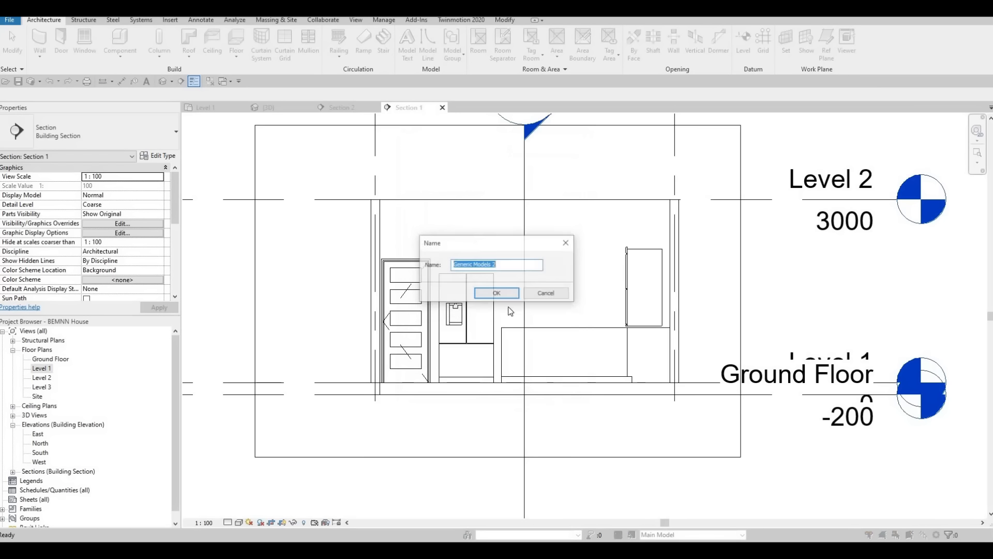
{"action": "left_click", "coordinate": [501, 293]}
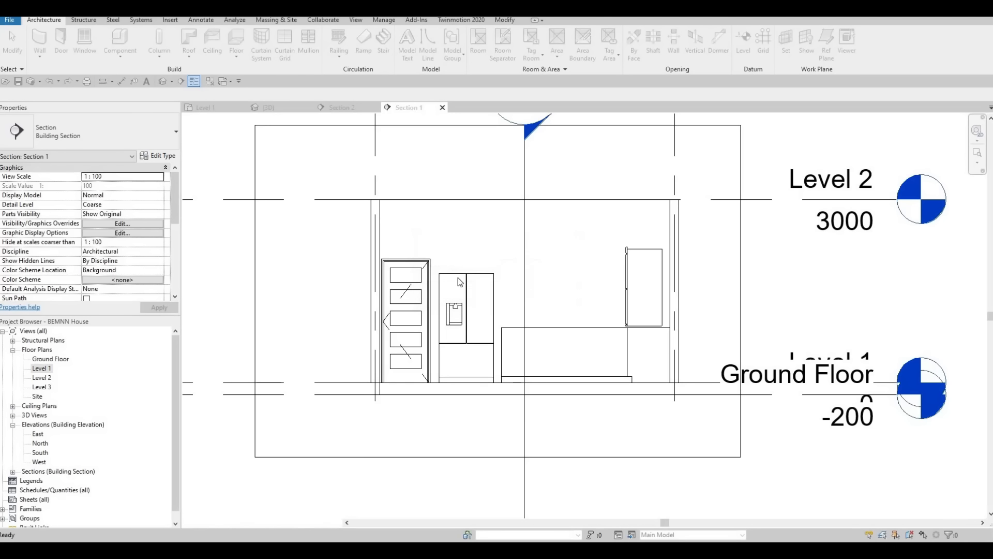
Start an extrusion with its work plane specified by picking a plane.
{"action": "left_click", "coordinate": [90, 54]}
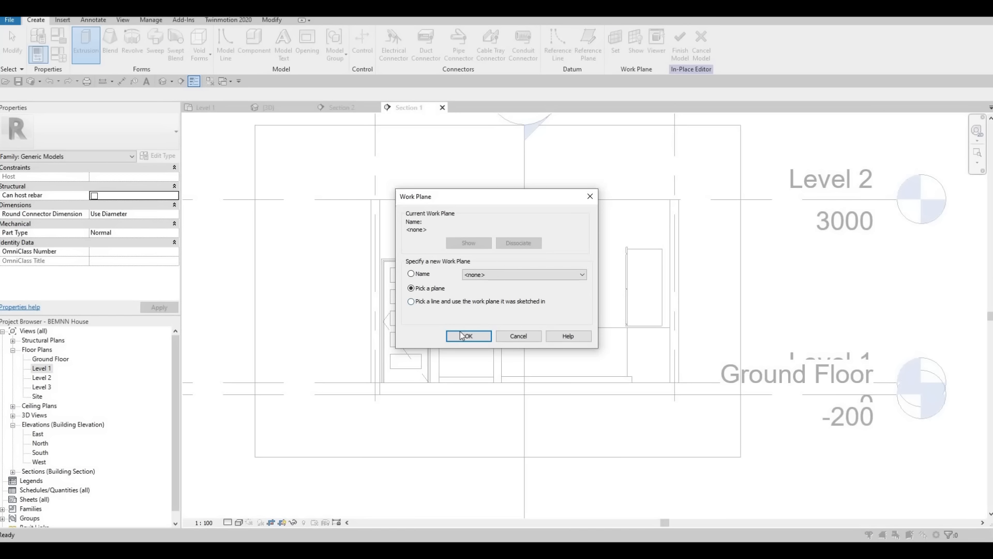
{"action": "left_click", "coordinate": [461, 336]}
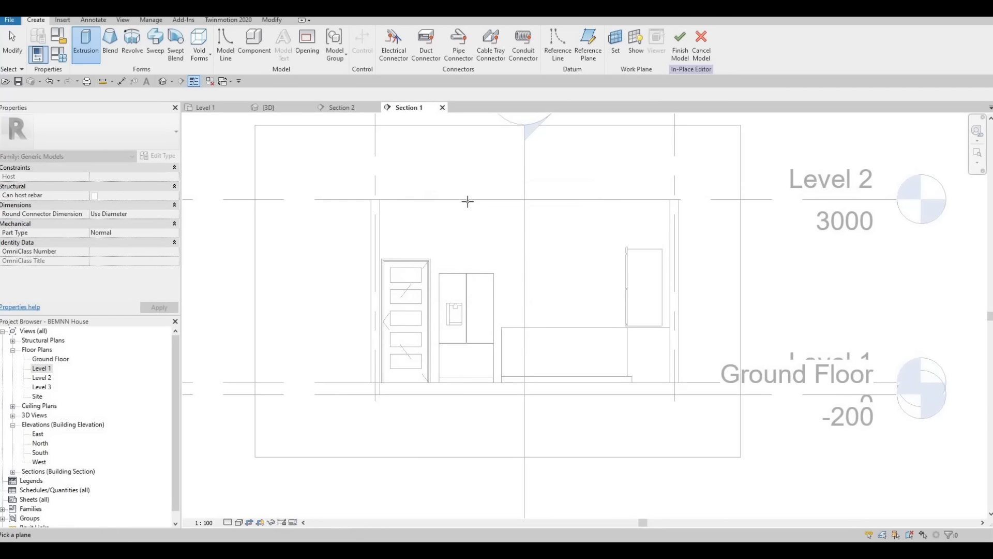
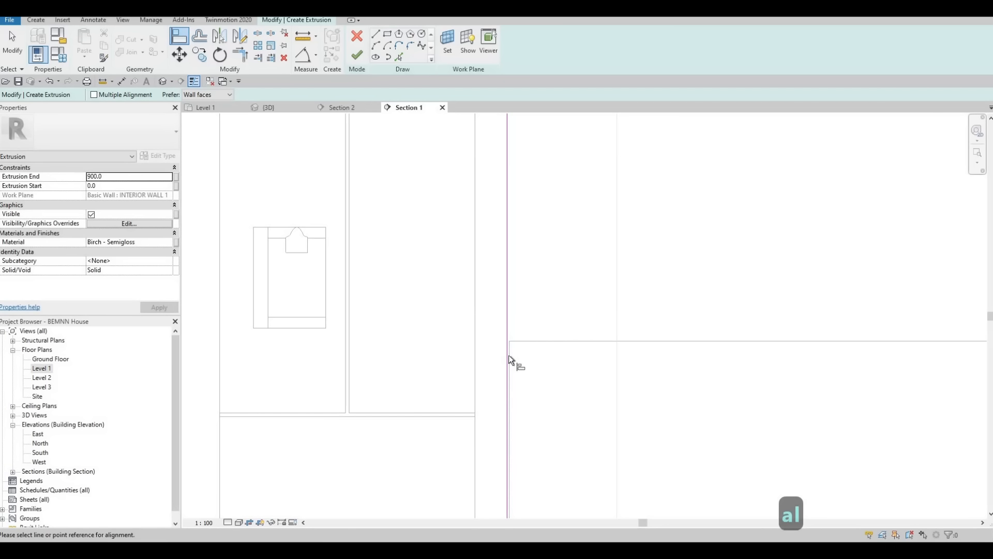
Align the extrusion sketch's vertical edge beside the counter with the counter's end.
{"action": "left_click", "coordinate": [508, 355]}
{"action": "left_click", "coordinate": [496, 369]}
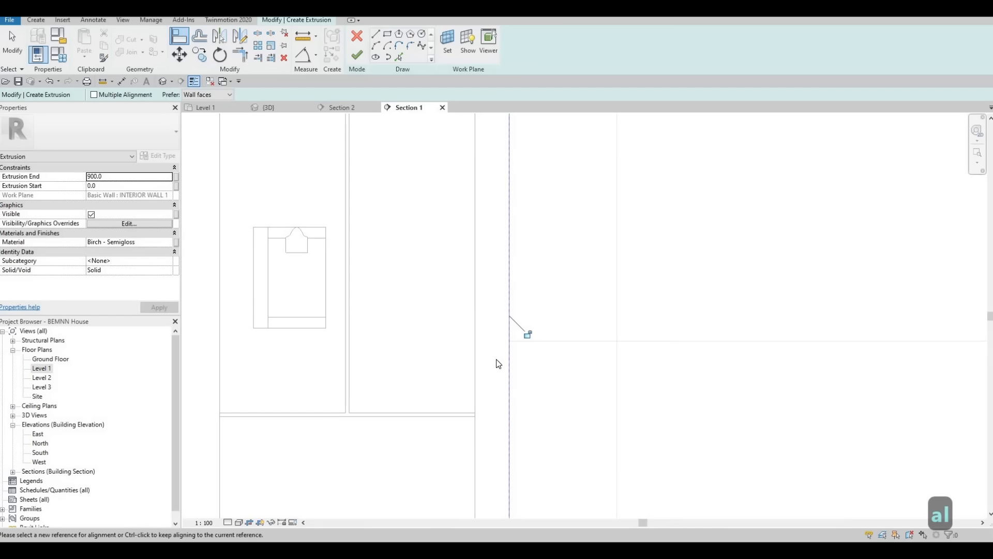
{"action": "scroll", "coordinate": [495, 362], "scroll_direction": "down", "scroll_amount": 5}
{"action": "key", "text": "Escape"}
{"action": "key", "text": "Escape"}
{"action": "key", "text": "F1"}
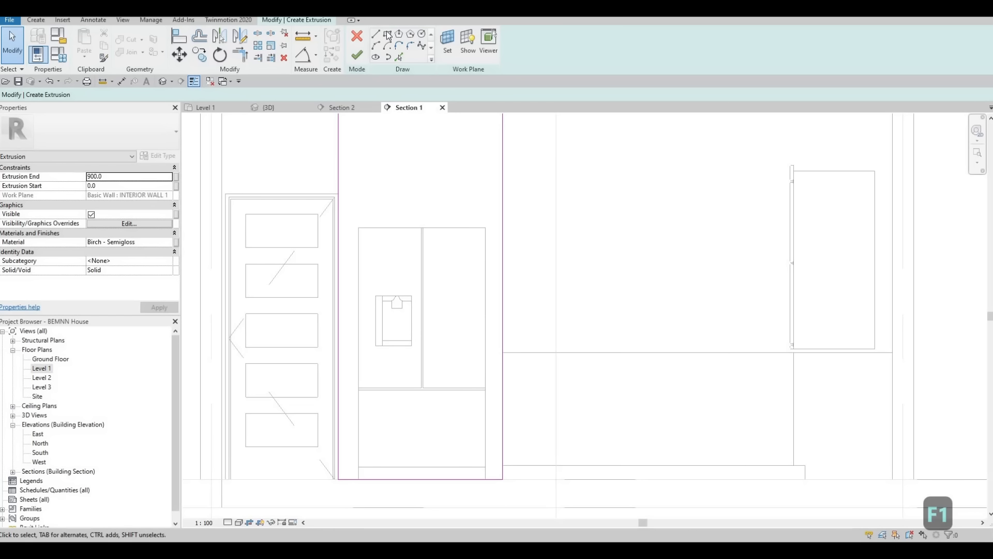
Sketch a rectangle tracing the refrigerator's outline inside the outer extrusion profile.
{"action": "left_click", "coordinate": [387, 35]}
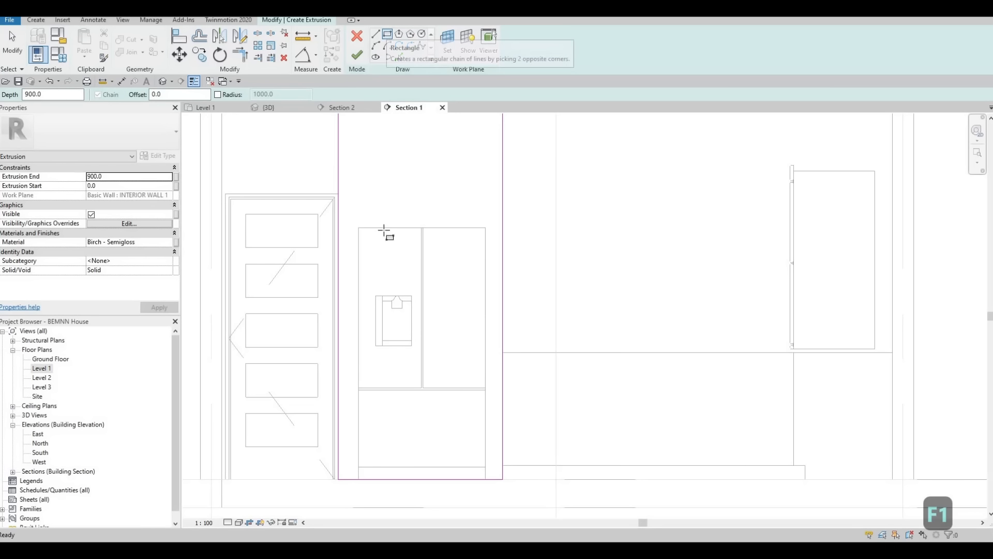
{"action": "scroll", "coordinate": [363, 486], "scroll_direction": "up", "scroll_amount": 2}
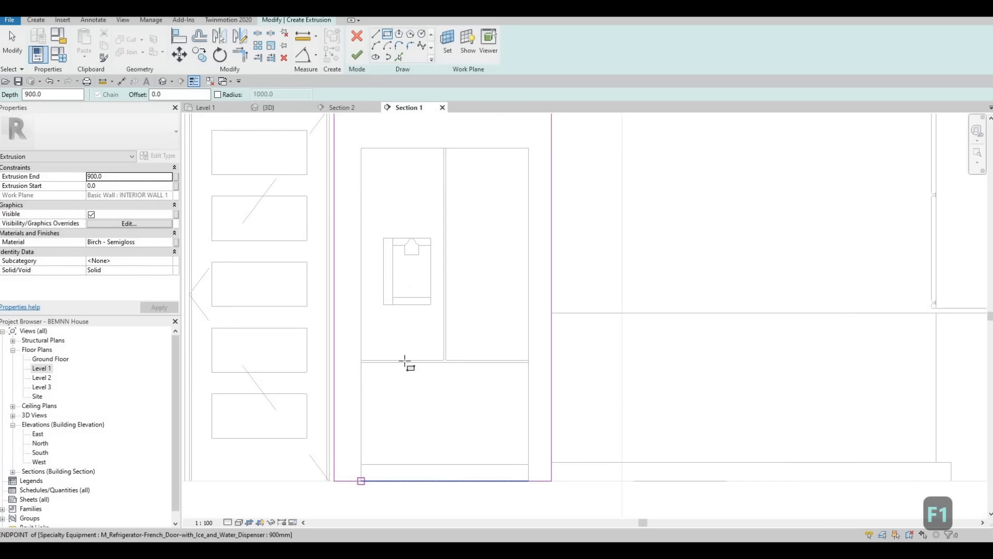
{"action": "left_click", "coordinate": [407, 282]}
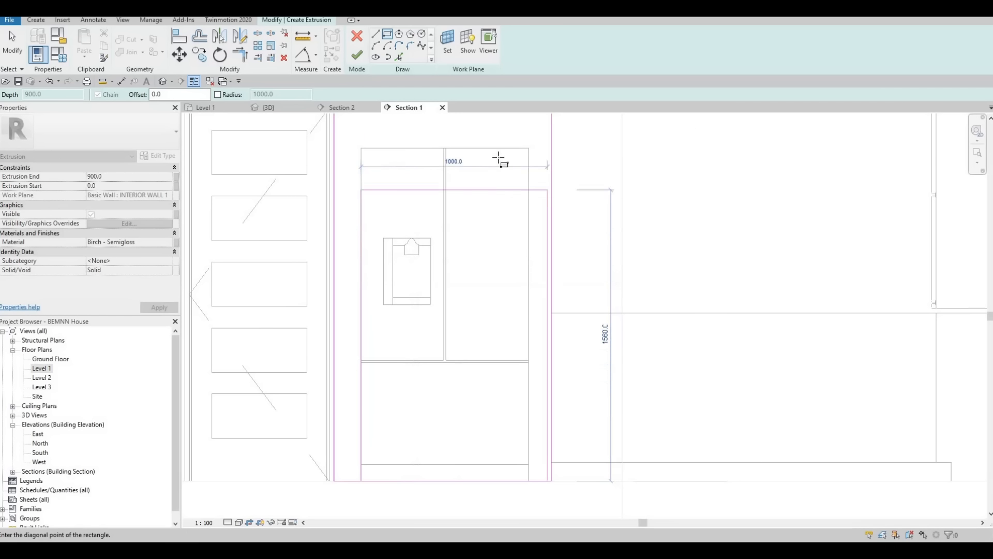
{"action": "left_click", "coordinate": [528, 148]}
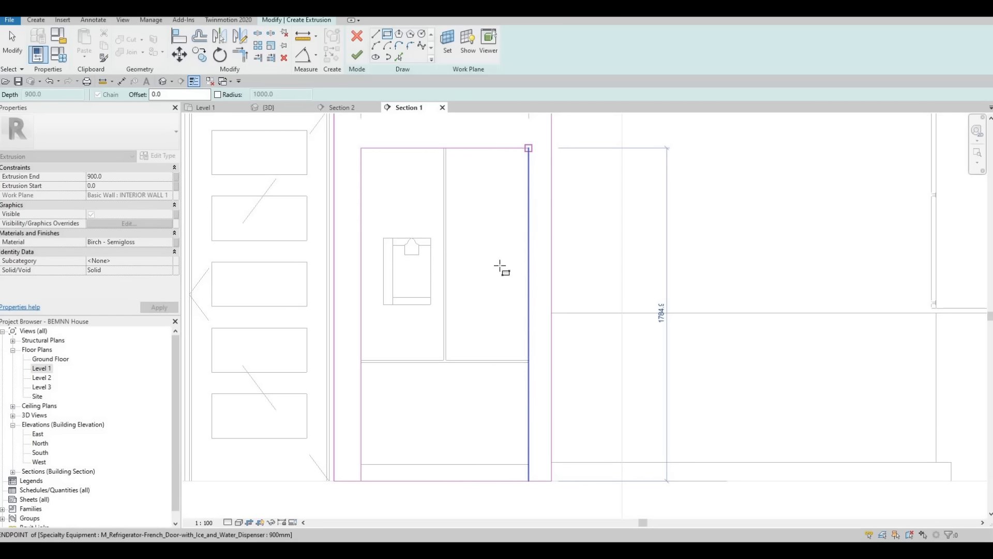
{"action": "key", "text": "Escape"}
{"action": "key", "text": "Escape"}
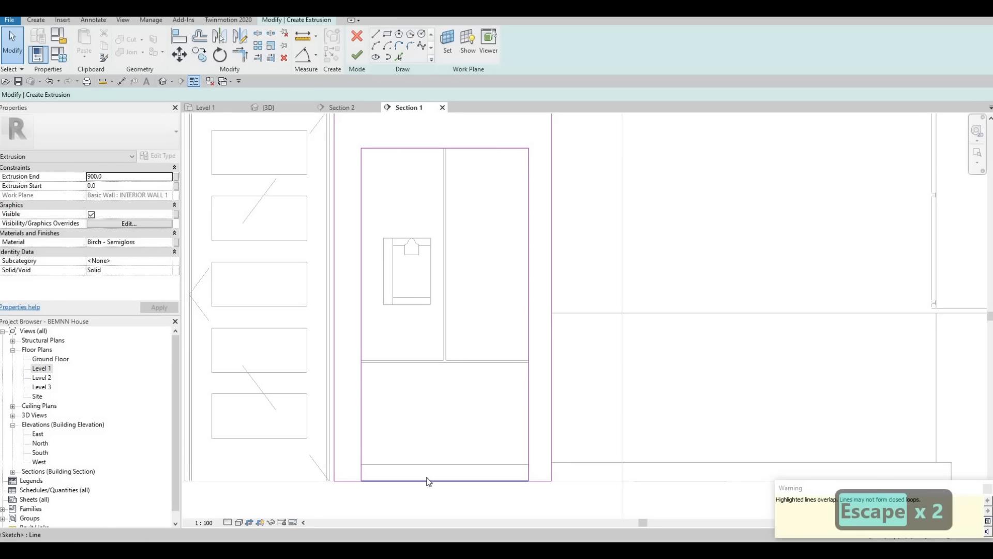
Delete the inner rectangle's bottom line and split the outer profile's bottom line beneath the refrigerator.
{"action": "left_click", "coordinate": [428, 480]}
{"action": "key", "text": "Delete"}
{"action": "key", "text": "s"}
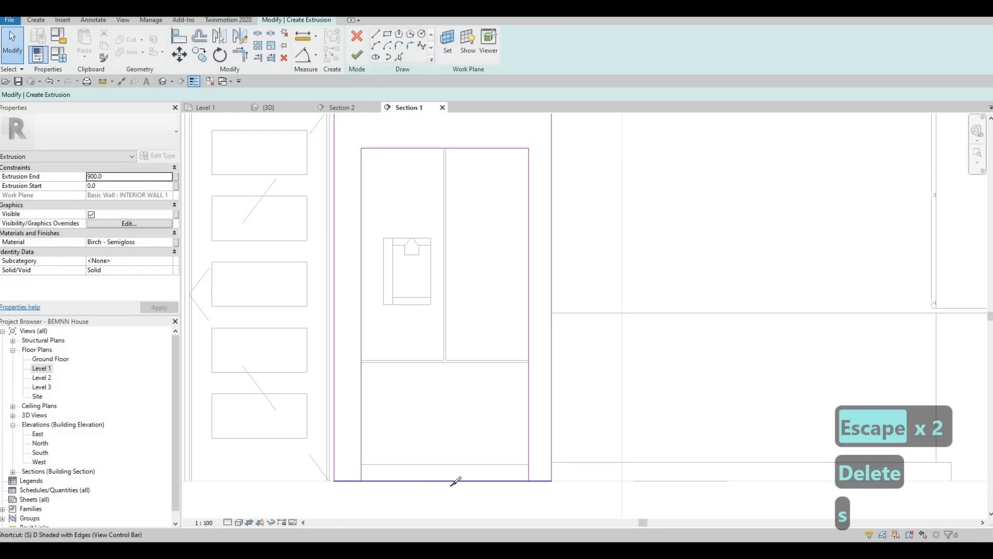
{"action": "key", "text": "l"}
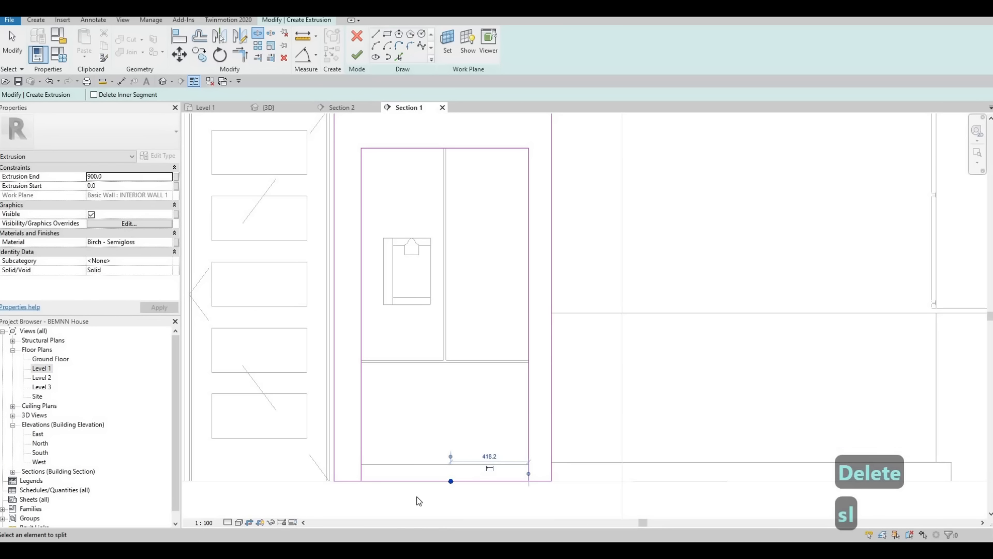
{"action": "key", "text": "Escape"}
{"action": "key", "text": "Escape"}
Trim the split bottom lines to the inner vertical lines to open the profile around the refrigerator, and finish the extrusion and the in-place model.
{"action": "key", "text": "t"}
{"action": "key", "text": "r"}
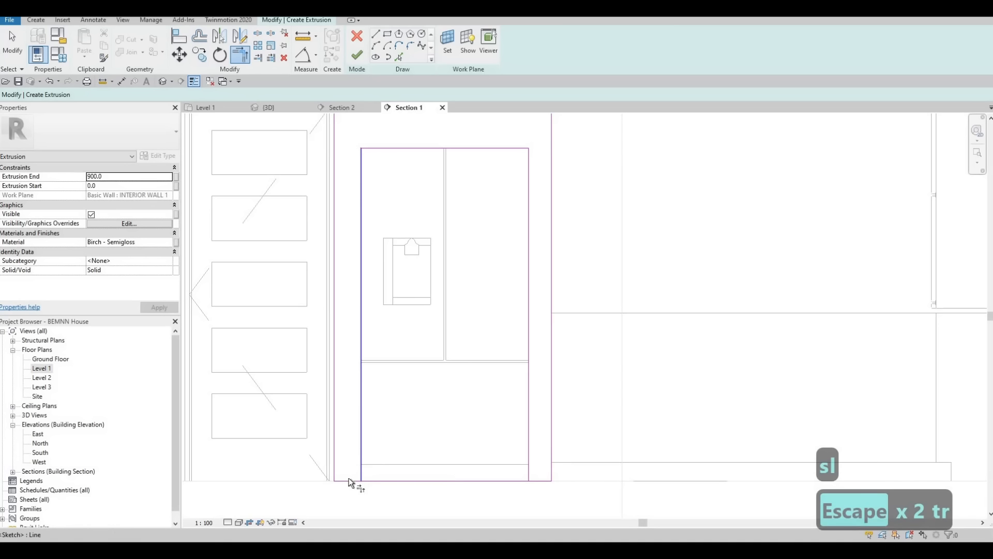
{"action": "left_click", "coordinate": [361, 475]}
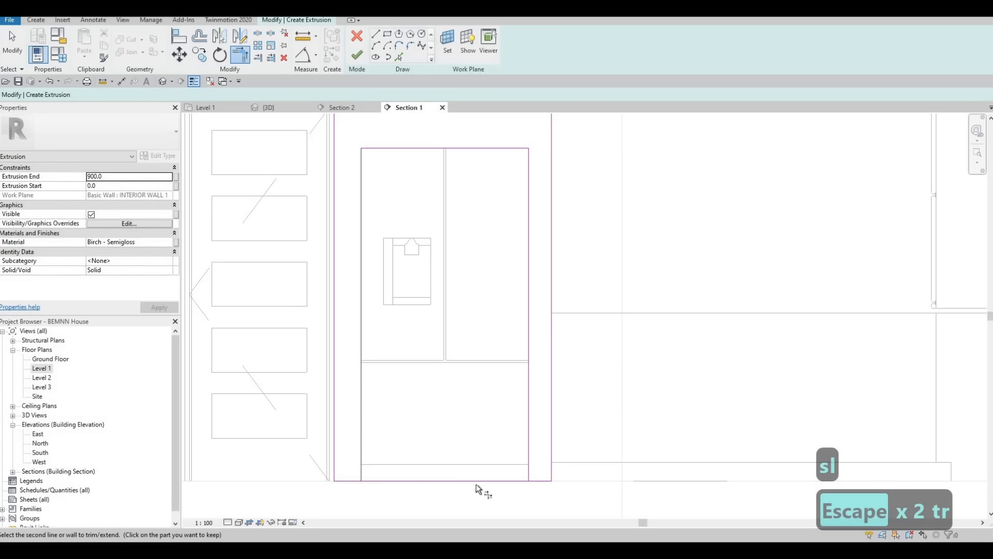
{"action": "left_click", "coordinate": [536, 481]}
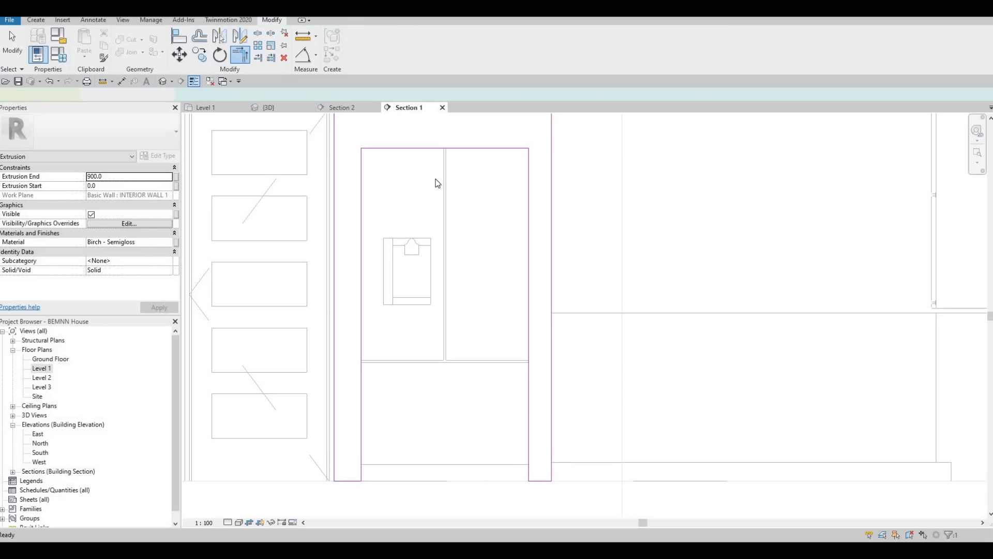
{"action": "scroll", "coordinate": [445, 171], "scroll_direction": "down", "scroll_amount": 2}
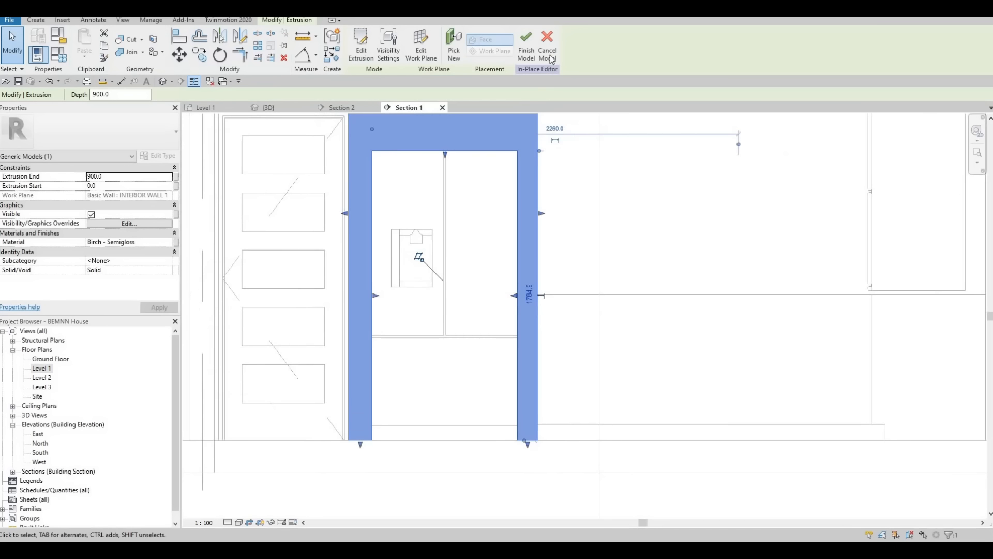
Select the refrigerator surround in the 3D view and, in the Level 1 floor plan, pull its front face back behind the refrigerator doors.
{"action": "left_click", "coordinate": [269, 107]}
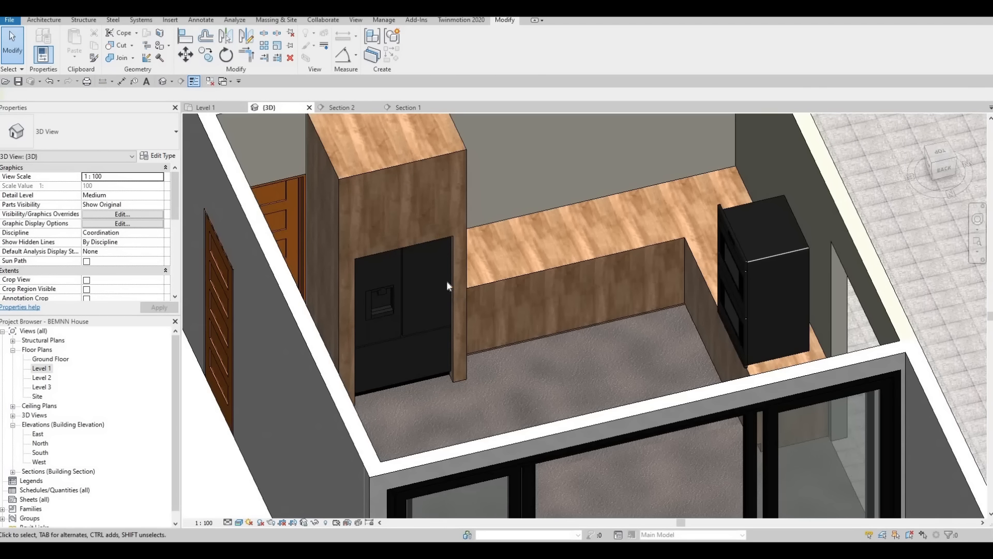
{"action": "middle_click_drag", "start_coordinate": [447, 282], "coordinate": [483, 301], "text": "shift"}
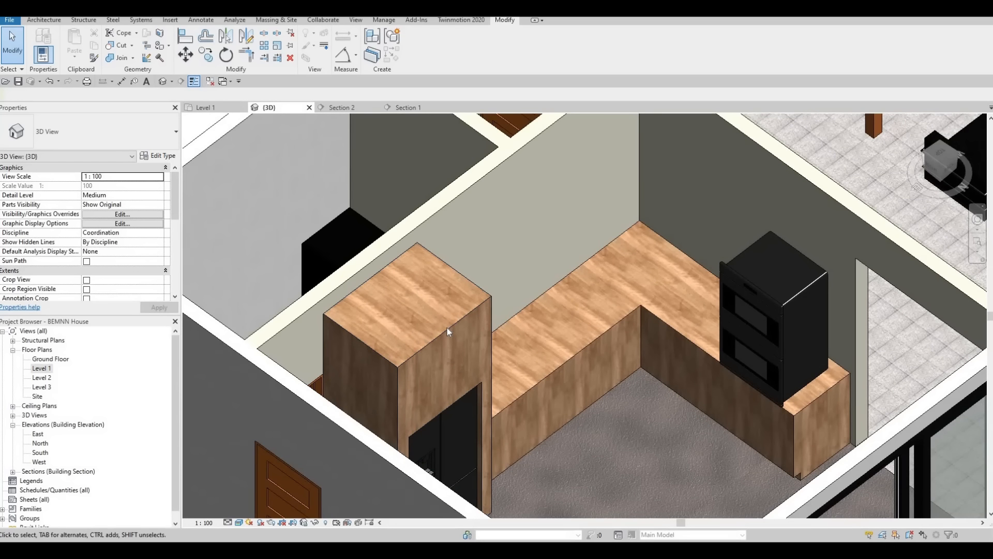
{"action": "left_click", "coordinate": [463, 318]}
{"action": "middle_click_drag", "start_coordinate": [464, 319], "coordinate": [514, 303], "text": "shift"}
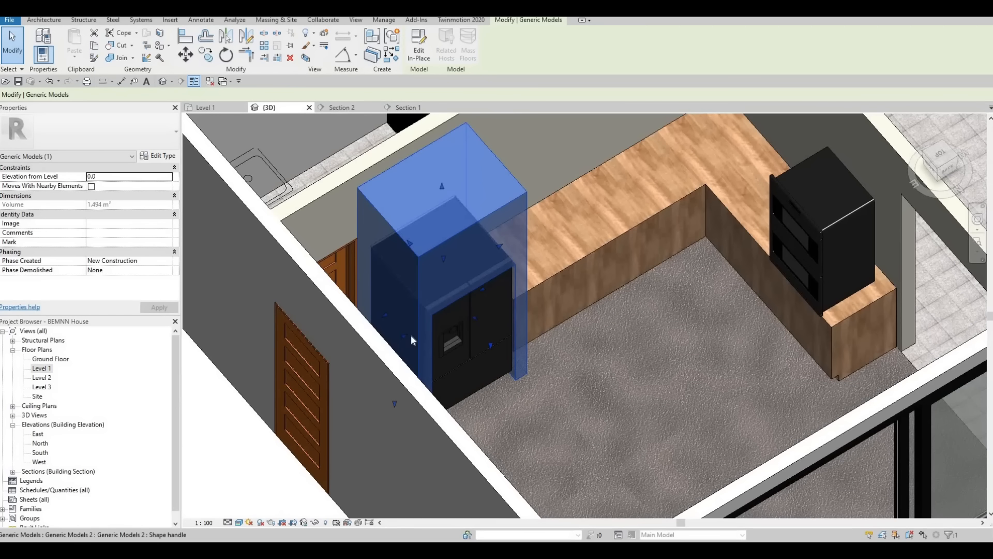
{"action": "scroll", "coordinate": [428, 323], "scroll_direction": "up", "scroll_amount": 1}
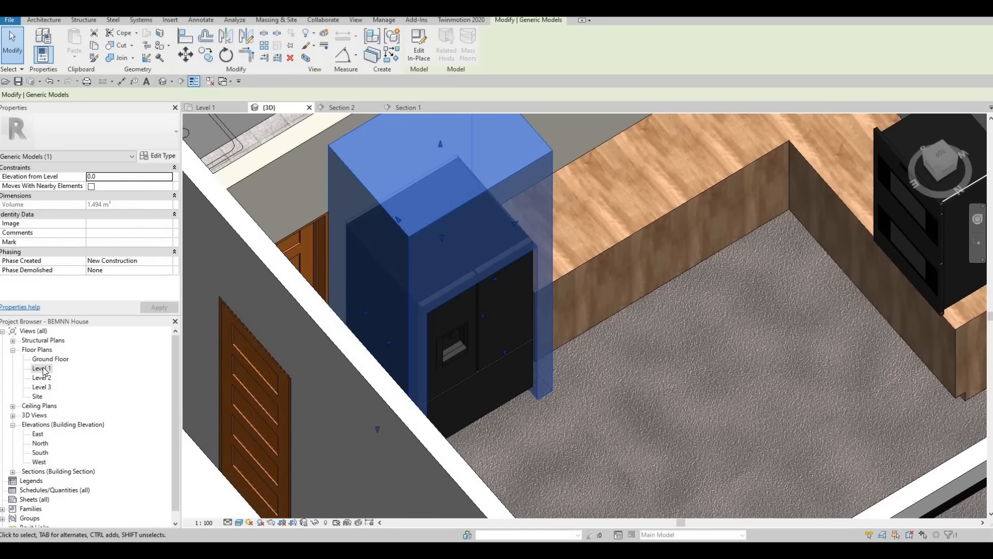
{"action": "double_click", "coordinate": [43, 369]}
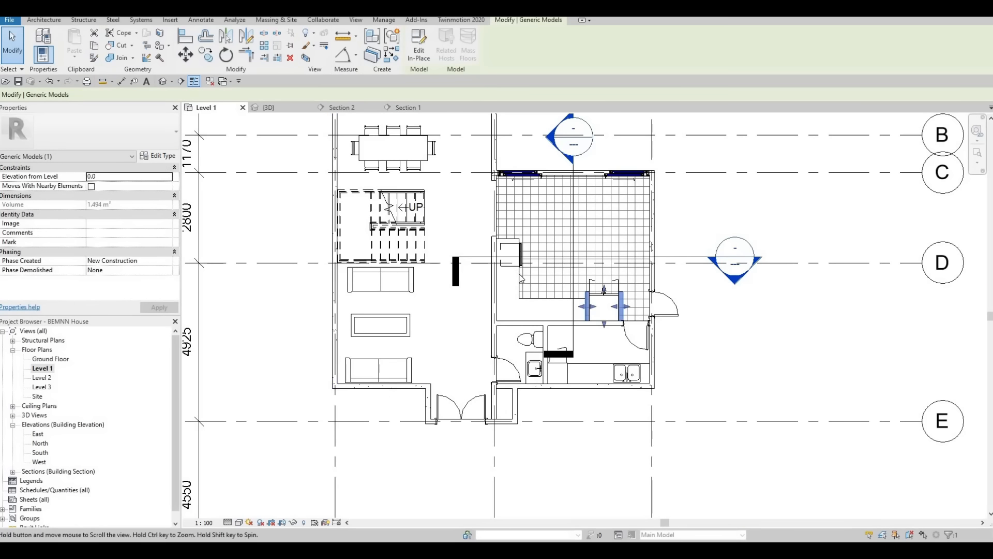
{"action": "scroll", "coordinate": [541, 264], "scroll_direction": "up", "scroll_amount": 5}
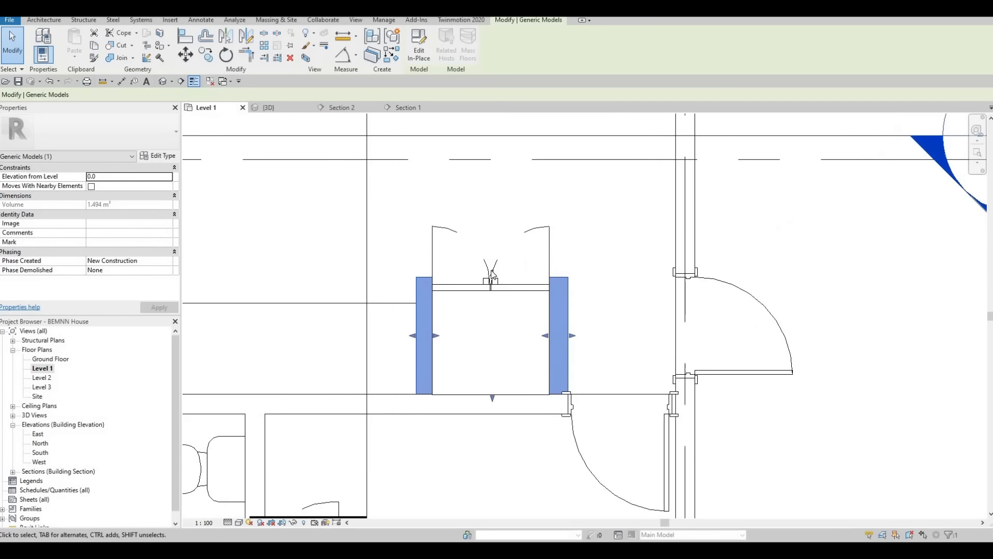
{"action": "left_click_drag", "start_coordinate": [491, 275], "coordinate": [491, 292]}
{"action": "scroll", "coordinate": [491, 292], "scroll_direction": "up", "scroll_amount": 4}
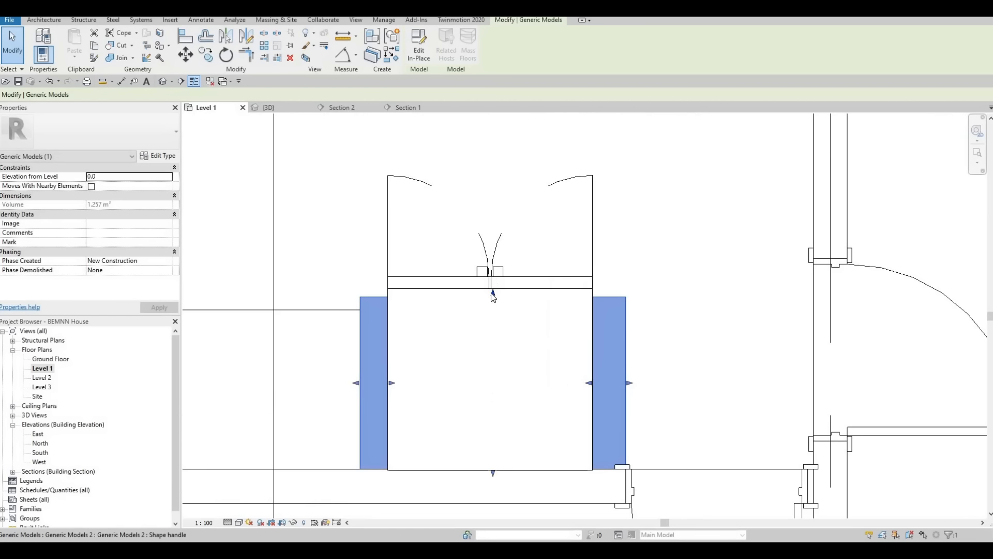
{"action": "key", "text": "Escape"}
{"action": "key", "text": "Escape"}
{"action": "key", "text": "a"}
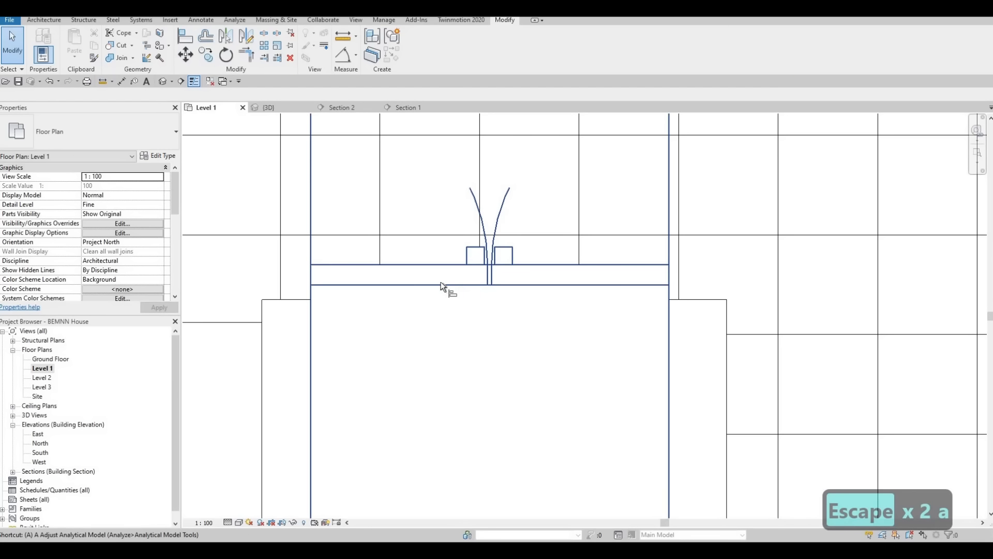
{"action": "key", "text": "l"}
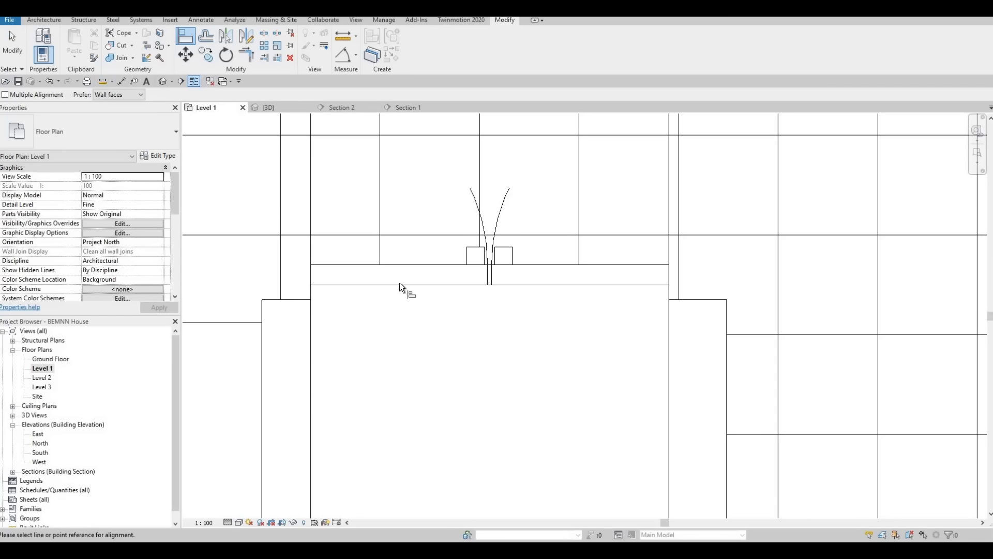
{"action": "scroll", "coordinate": [399, 282], "scroll_direction": "up", "scroll_amount": 3}
{"action": "key", "text": "Escape"}
{"action": "key", "text": "Escape"}
{"action": "key", "text": "Escape"}
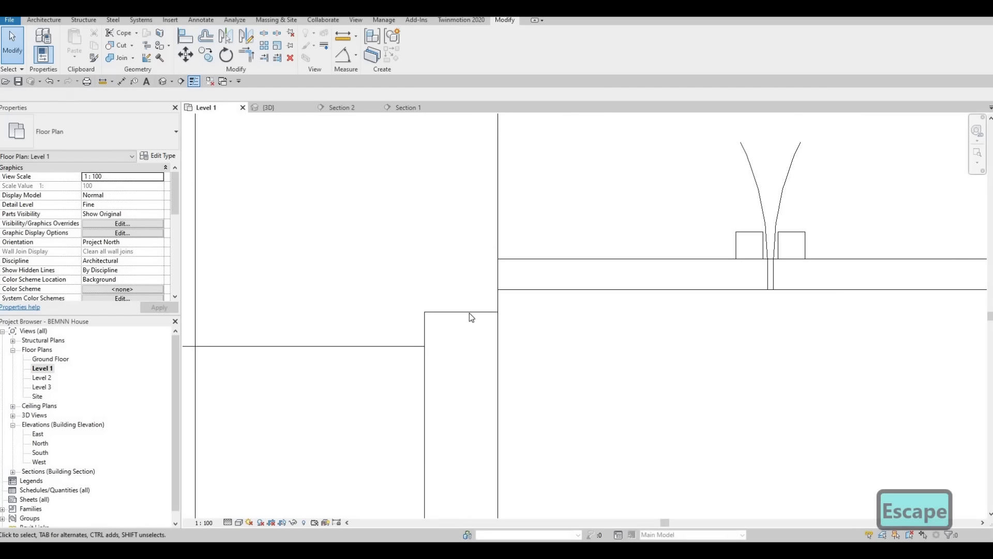
Stretch the refrigerator surround's front face slightly forward, close to the back line of the refrigerator doors.
{"action": "left_click", "coordinate": [771, 309]}
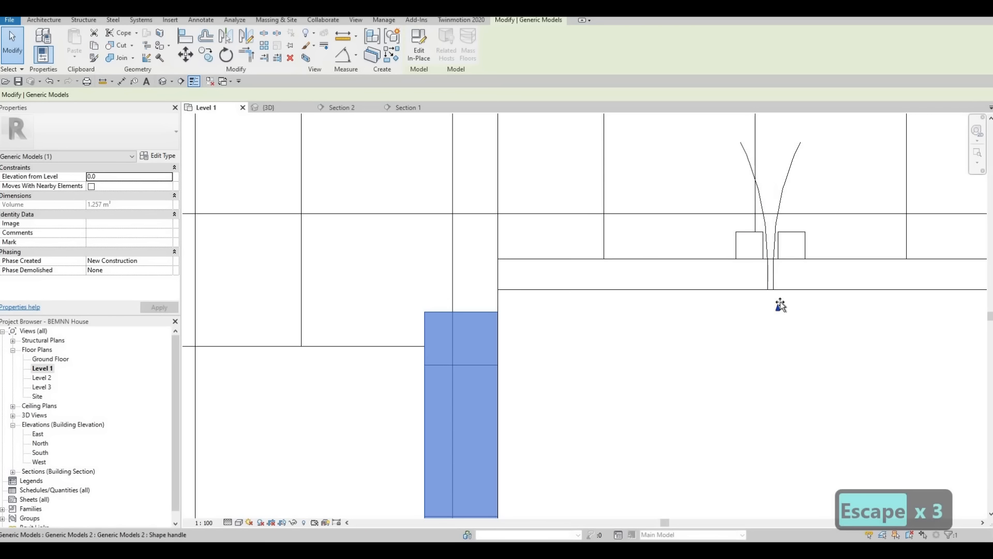
{"action": "left_click_drag", "start_coordinate": [779, 305], "coordinate": [780, 293]}
{"action": "key", "text": "Escape"}
{"action": "key", "text": "Escape"}
{"action": "scroll", "coordinate": [714, 323], "scroll_direction": "down", "scroll_amount": 3}
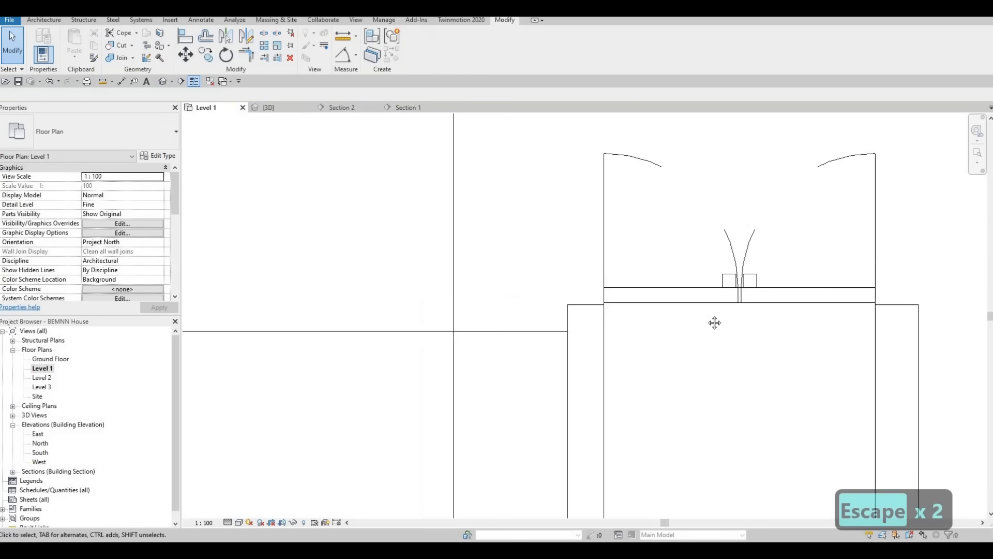
{"action": "middle_click_drag", "start_coordinate": [567, 340], "coordinate": [542, 350]}
{"action": "key", "text": "F1"}
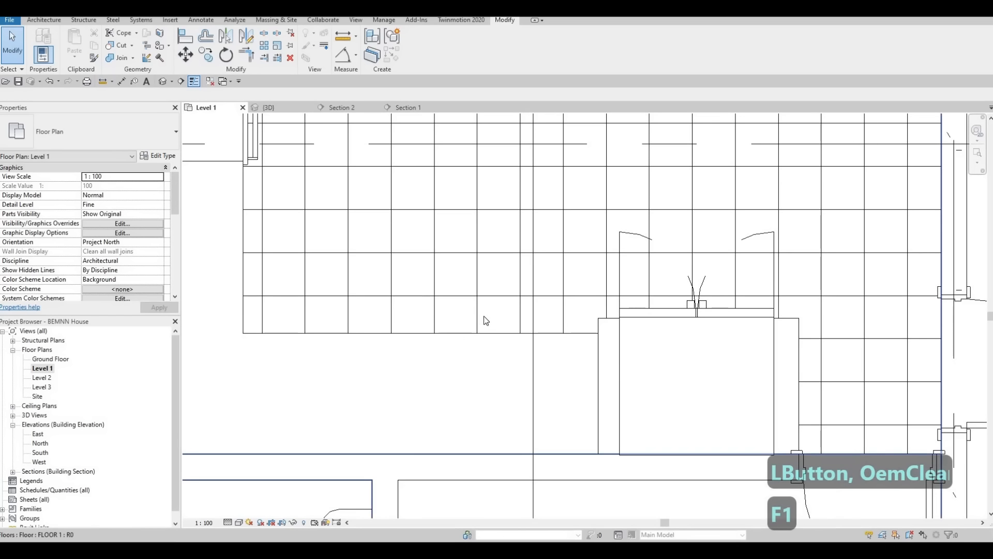
Open Section 2 from its section head in the Level 1 plan and examine the double oven above the counter.
{"action": "scroll", "coordinate": [337, 199], "scroll_direction": "down", "scroll_amount": 1}
{"action": "middle_click_drag", "start_coordinate": [338, 200], "coordinate": [419, 261]}
{"action": "scroll", "coordinate": [419, 261], "scroll_direction": "down", "scroll_amount": 1}
{"action": "scroll", "coordinate": [420, 261], "scroll_direction": "up", "scroll_amount": 1}
{"action": "middle_click_drag", "start_coordinate": [389, 205], "coordinate": [397, 221]}
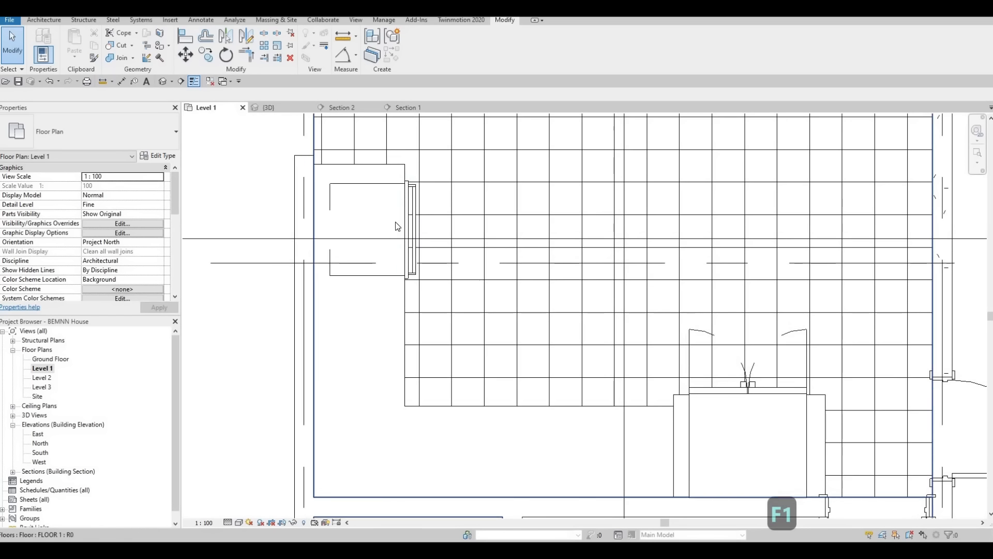
{"action": "scroll", "coordinate": [397, 218], "scroll_direction": "up", "scroll_amount": 1}
{"action": "scroll", "coordinate": [400, 222], "scroll_direction": "down", "scroll_amount": 1}
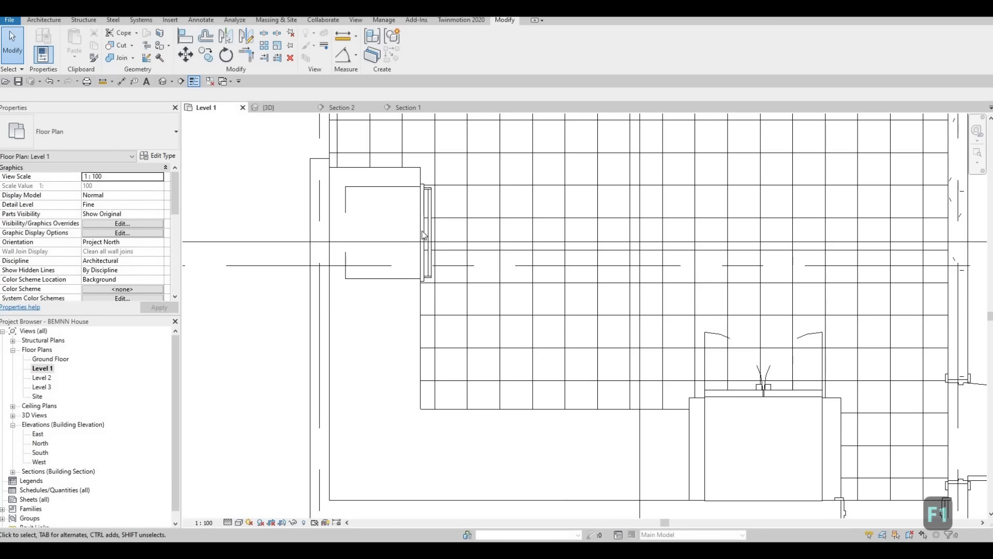
{"action": "scroll", "coordinate": [423, 231], "scroll_direction": "down", "scroll_amount": 3}
{"action": "scroll", "coordinate": [483, 223], "scroll_direction": "down", "scroll_amount": 1}
{"action": "middle_click_drag", "start_coordinate": [471, 116], "coordinate": [475, 207]}
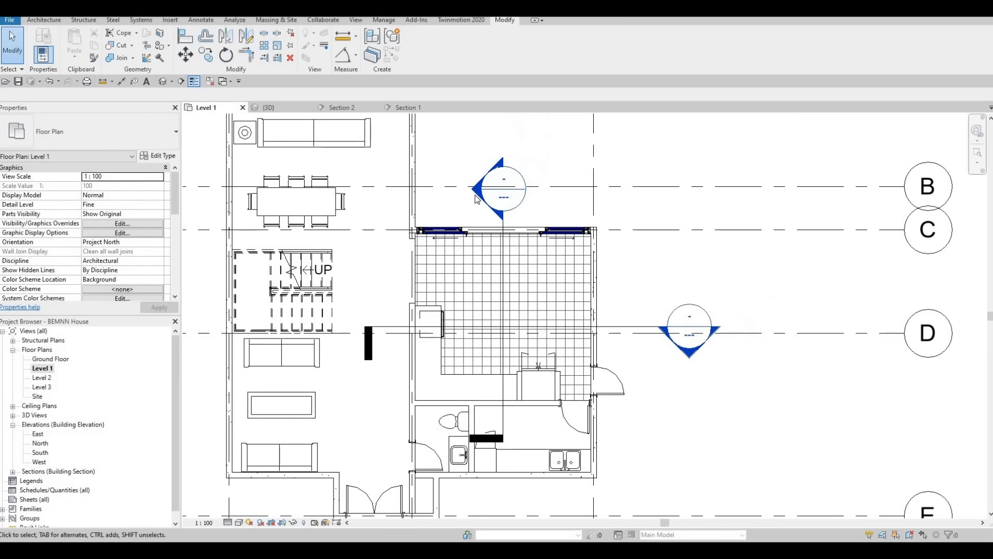
{"action": "double_click", "coordinate": [477, 199]}
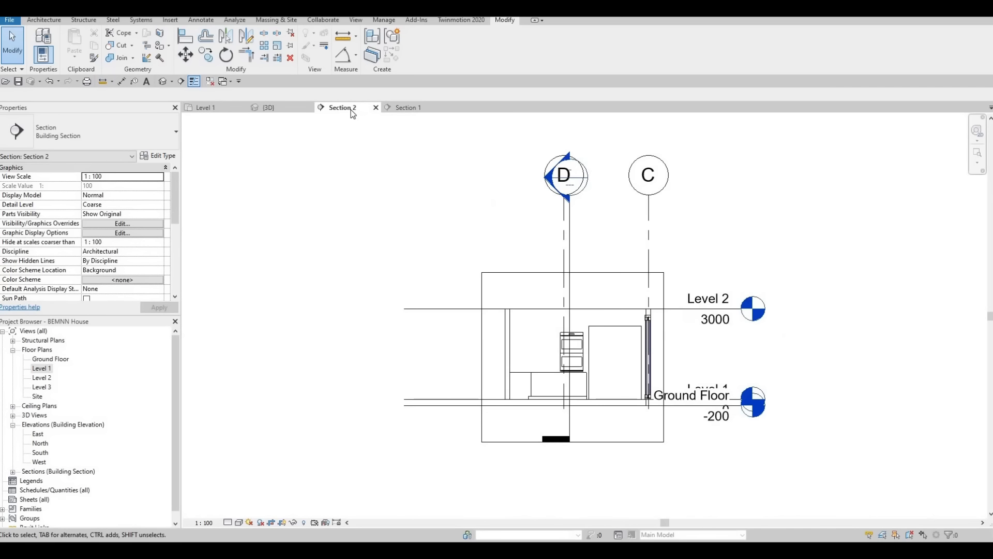
{"action": "scroll", "coordinate": [605, 364], "scroll_direction": "up", "scroll_amount": 5}
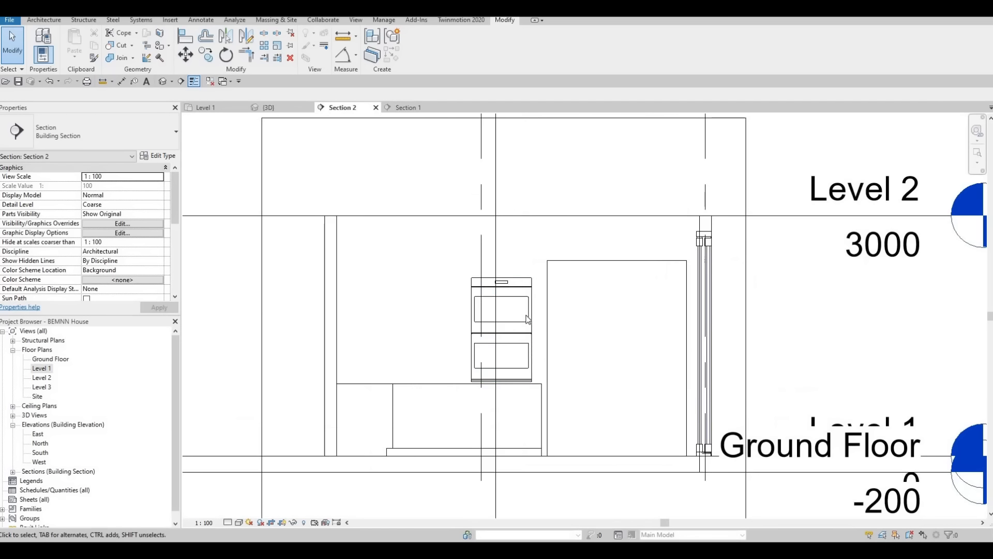
{"action": "scroll", "coordinate": [234, 148], "scroll_direction": "down", "scroll_amount": 1}
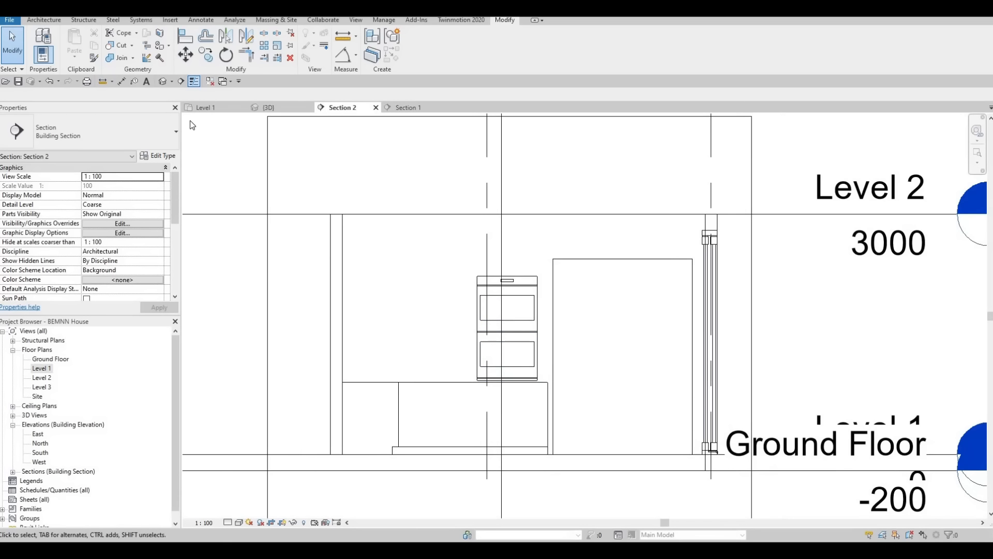
{"action": "left_click", "coordinate": [44, 20]}
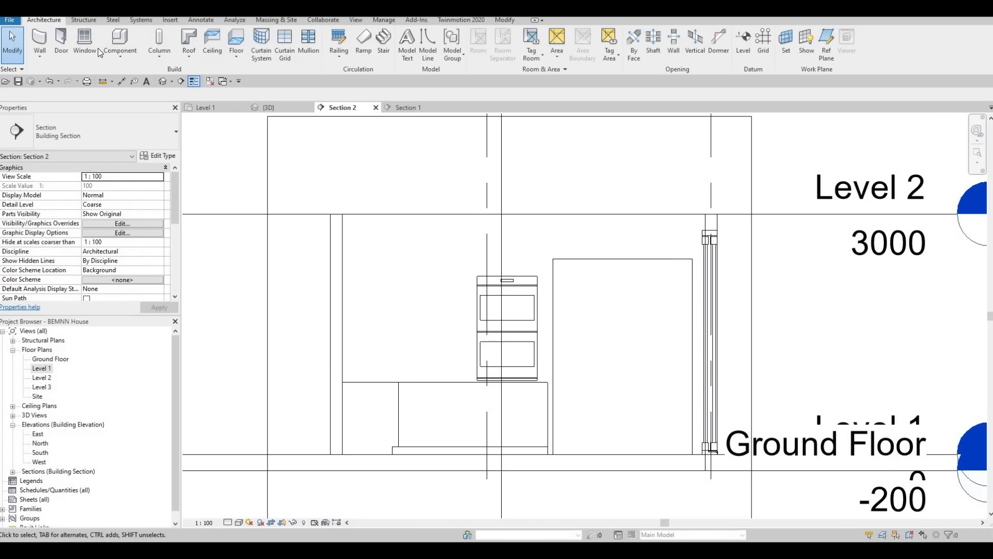
{"action": "middle_click_drag", "start_coordinate": [351, 184], "coordinate": [449, 150]}
{"action": "scroll", "coordinate": [449, 149], "scroll_direction": "down", "scroll_amount": 1}
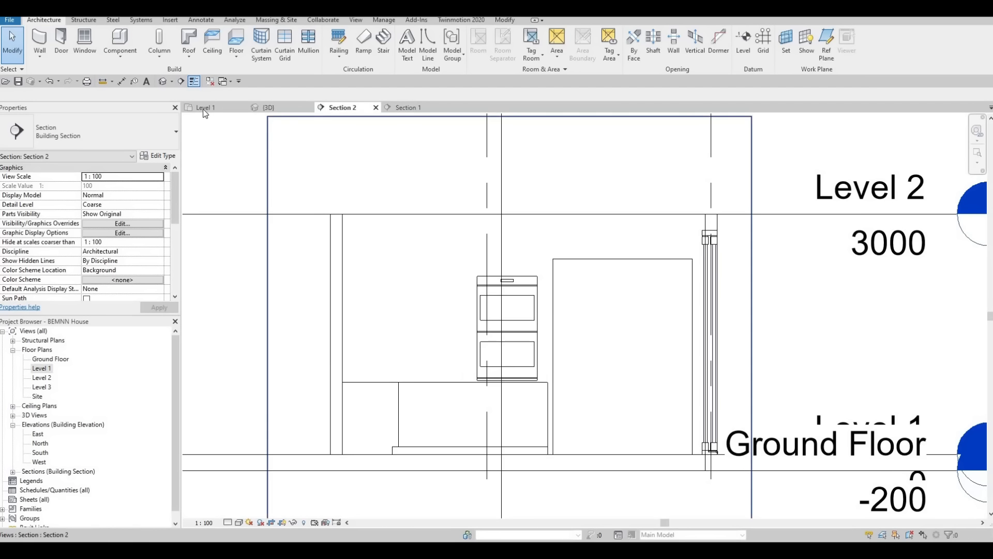
In the Level 1 floor plan, open the refrigerator surround for in-place editing and select its extrusion.
{"action": "left_click", "coordinate": [204, 109]}
{"action": "middle_click_drag", "start_coordinate": [527, 299], "coordinate": [515, 210]}
{"action": "scroll", "coordinate": [520, 289], "scroll_direction": "up", "scroll_amount": 3}
{"action": "scroll", "coordinate": [471, 267], "scroll_direction": "up", "scroll_amount": 2}
{"action": "left_click", "coordinate": [468, 264]}
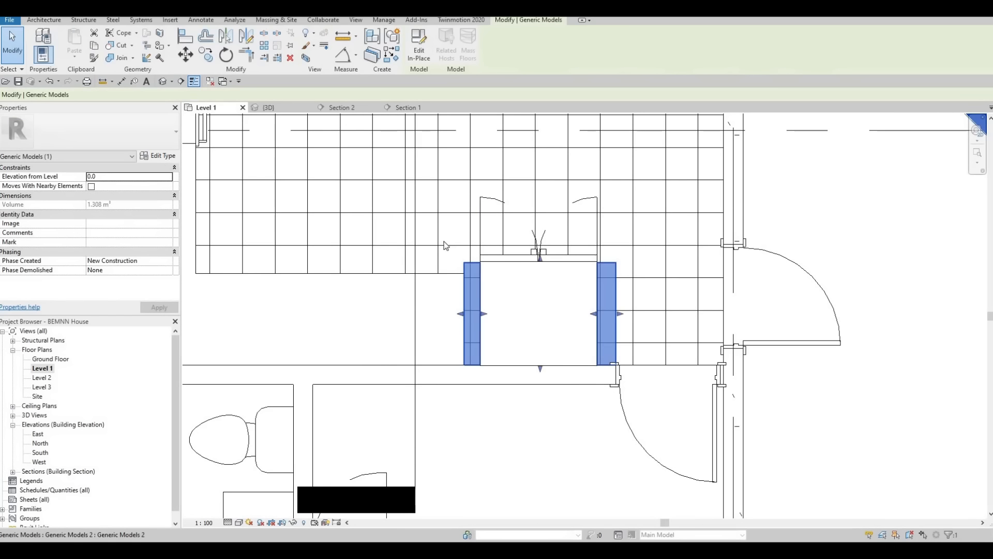
{"action": "left_click", "coordinate": [419, 44]}
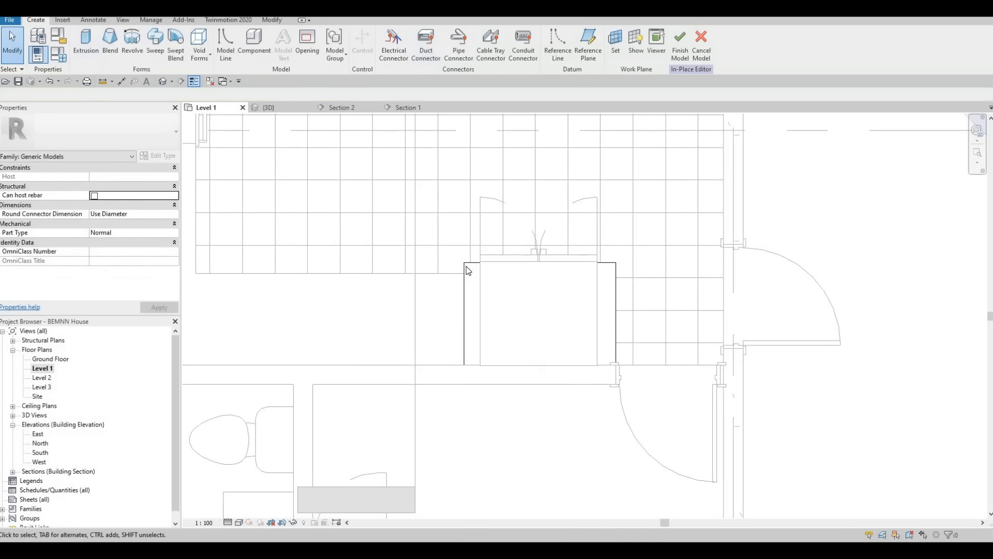
{"action": "left_click", "coordinate": [466, 266]}
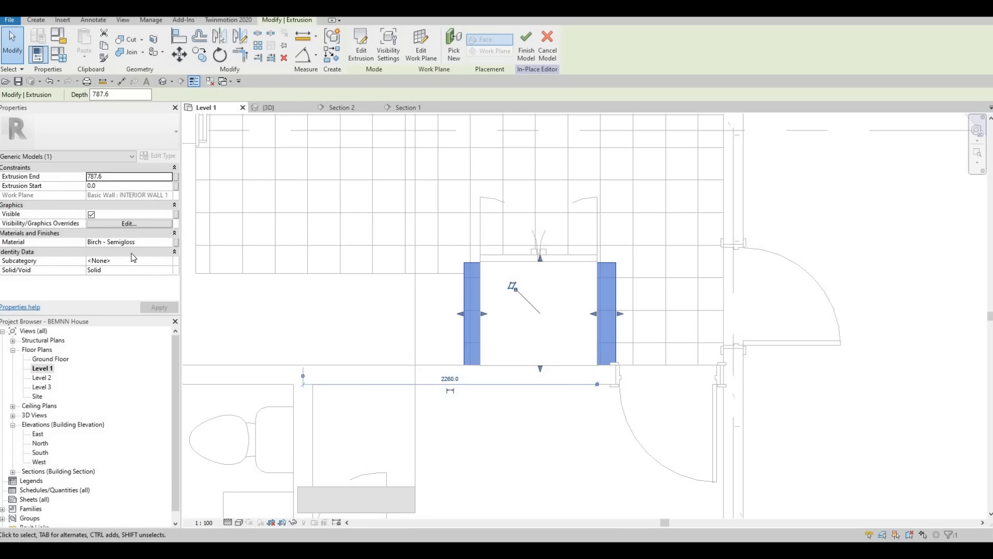
Assign the Fieldstone material from the AEC Materials Stone category to the refrigerator surround and finish the in-place model.
{"action": "left_click", "coordinate": [170, 243]}
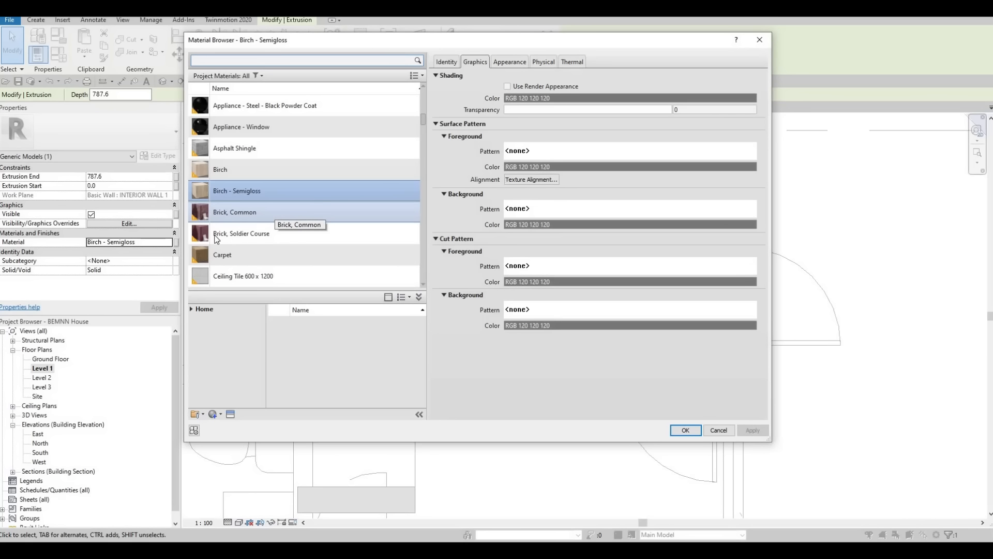
{"action": "scroll", "coordinate": [247, 234], "scroll_direction": "down", "scroll_amount": 1}
{"action": "scroll", "coordinate": [247, 234], "scroll_direction": "down", "scroll_amount": 7}
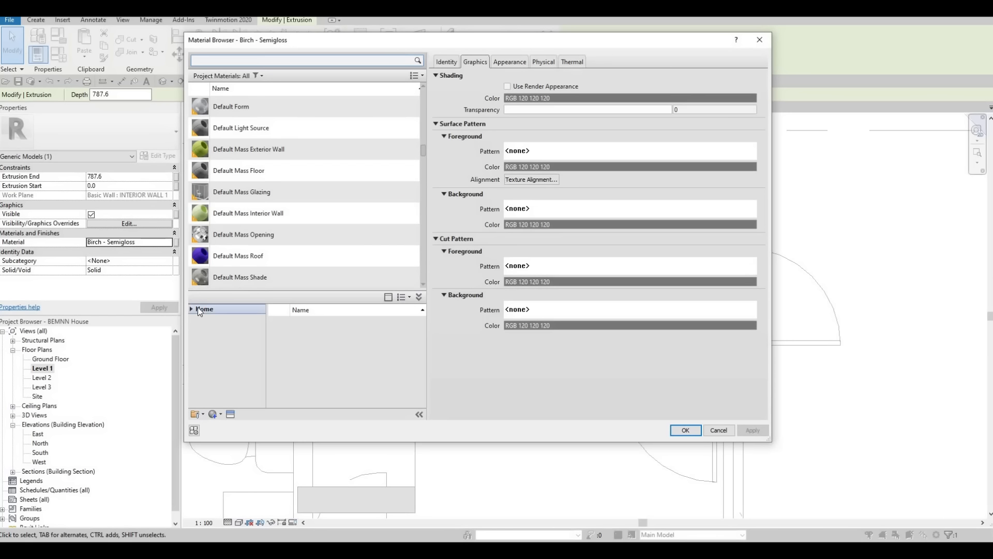
{"action": "left_click", "coordinate": [191, 329]}
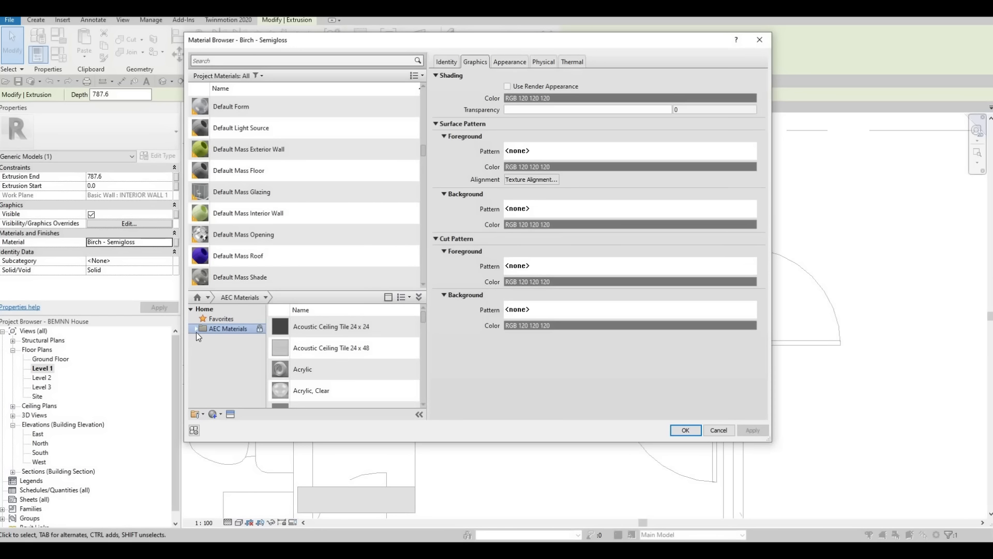
{"action": "left_click", "coordinate": [196, 329]}
{"action": "scroll", "coordinate": [228, 362], "scroll_direction": "down", "scroll_amount": 5}
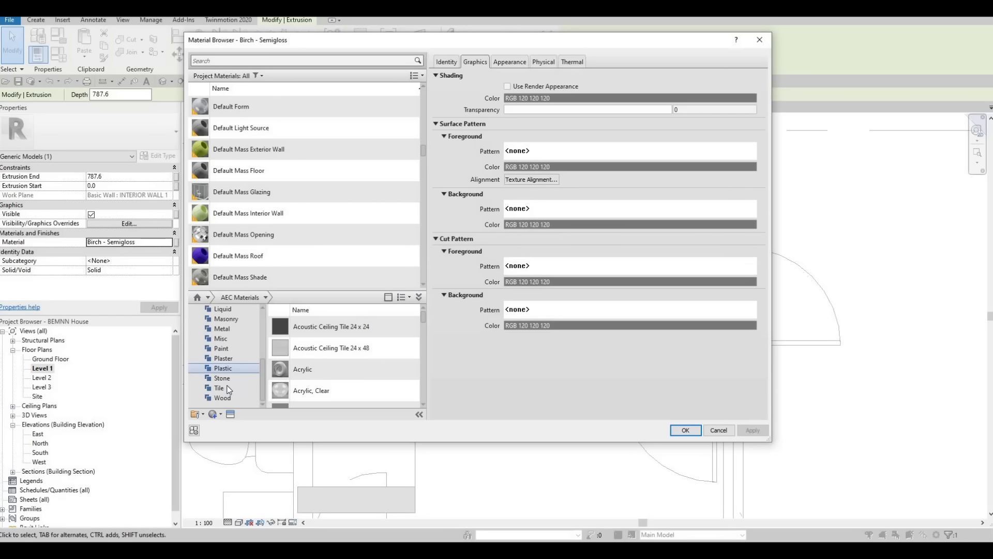
{"action": "left_click", "coordinate": [228, 379]}
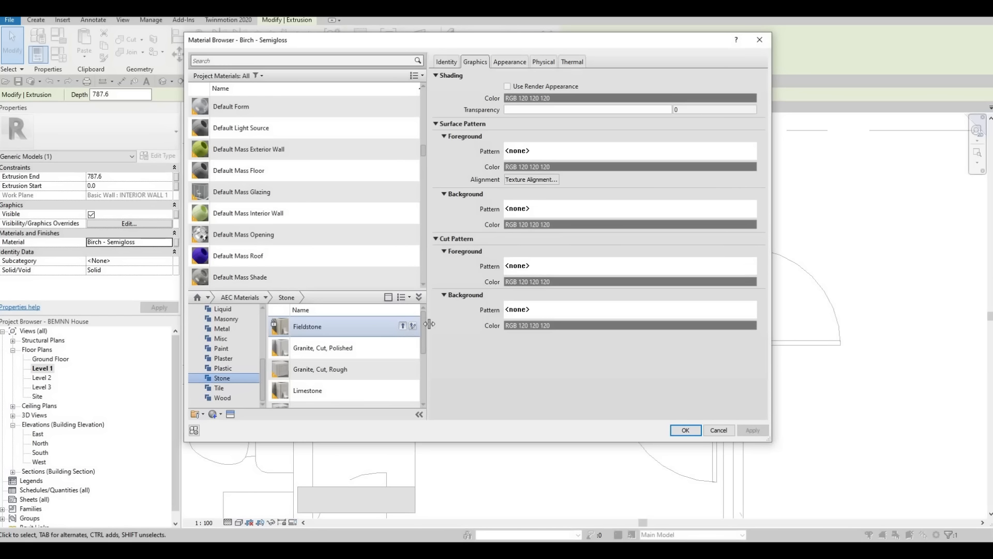
{"action": "left_click", "coordinate": [403, 326]}
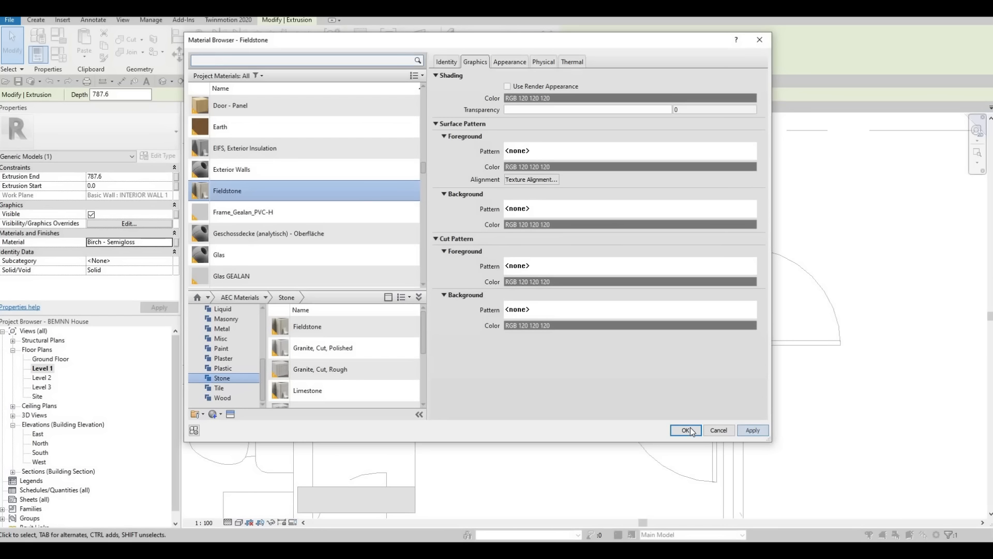
{"action": "left_click", "coordinate": [686, 430]}
{"action": "left_click", "coordinate": [526, 52]}
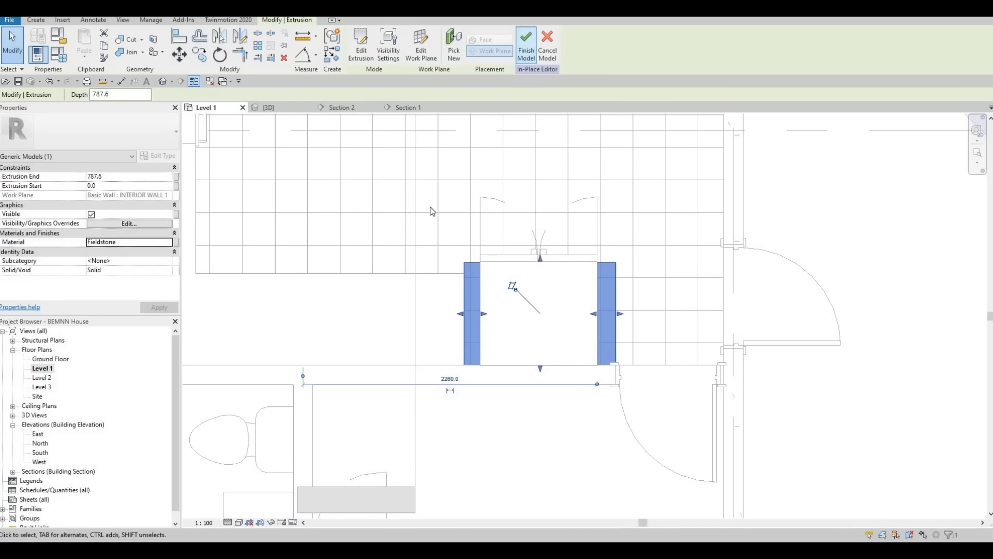
Return to Section 2 and examine the area around the double oven between the counter and the refrigerator surround.
{"action": "scroll", "coordinate": [512, 351], "scroll_direction": "down", "scroll_amount": 4}
{"action": "left_click", "coordinate": [352, 107]}
{"action": "middle_click_drag", "start_coordinate": [582, 314], "coordinate": [481, 315]}
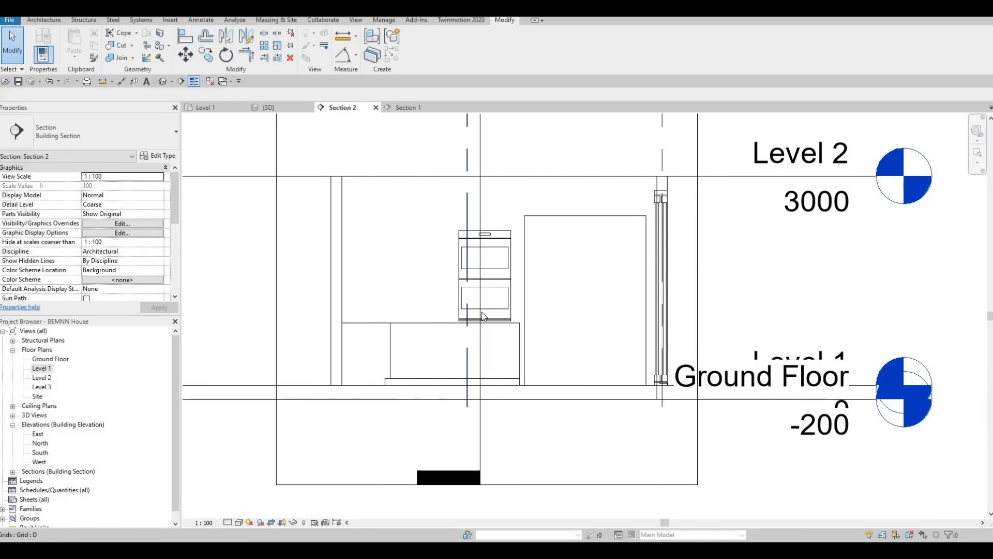
{"action": "scroll", "coordinate": [480, 314], "scroll_direction": "up", "scroll_amount": 3}
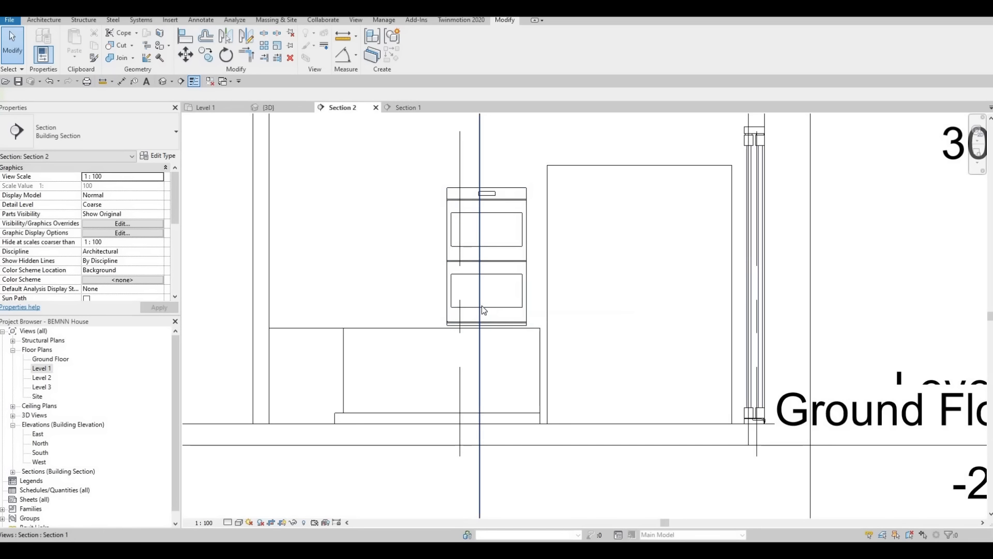
{"action": "scroll", "coordinate": [252, 242], "scroll_direction": "down", "scroll_amount": 1}
{"action": "middle_click_drag", "start_coordinate": [251, 241], "coordinate": [385, 236]}
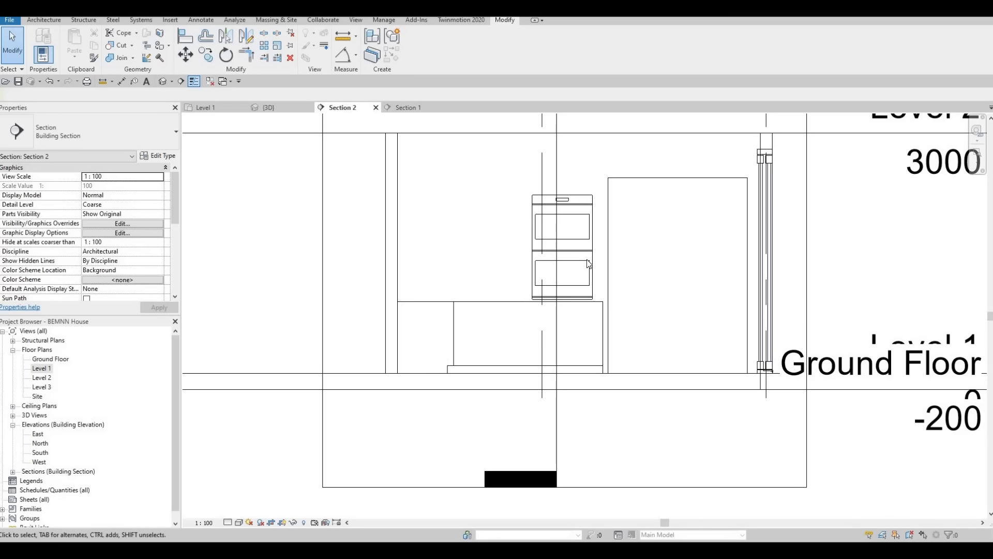
{"action": "scroll", "coordinate": [589, 265], "scroll_direction": "up", "scroll_amount": 2}
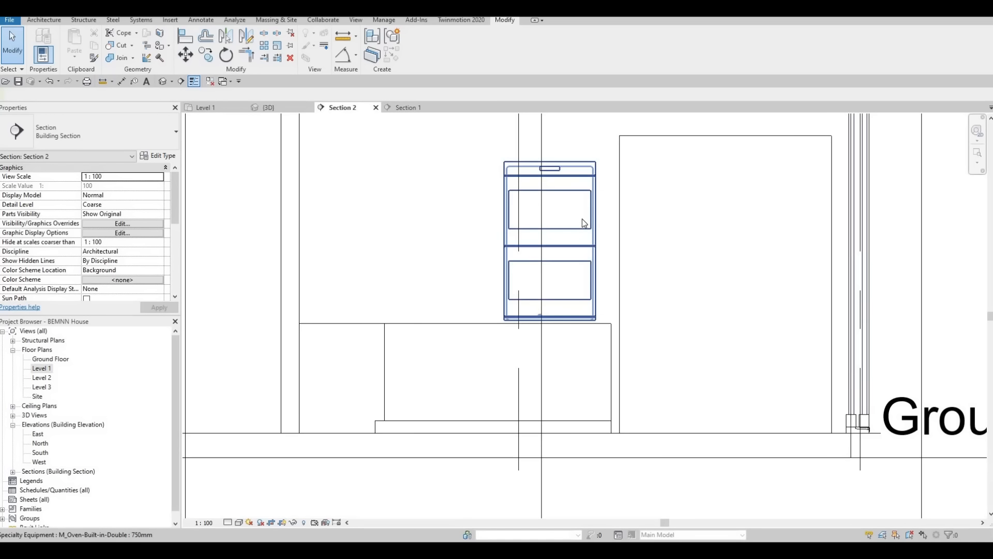
{"action": "scroll", "coordinate": [583, 219], "scroll_direction": "down", "scroll_amount": 1}
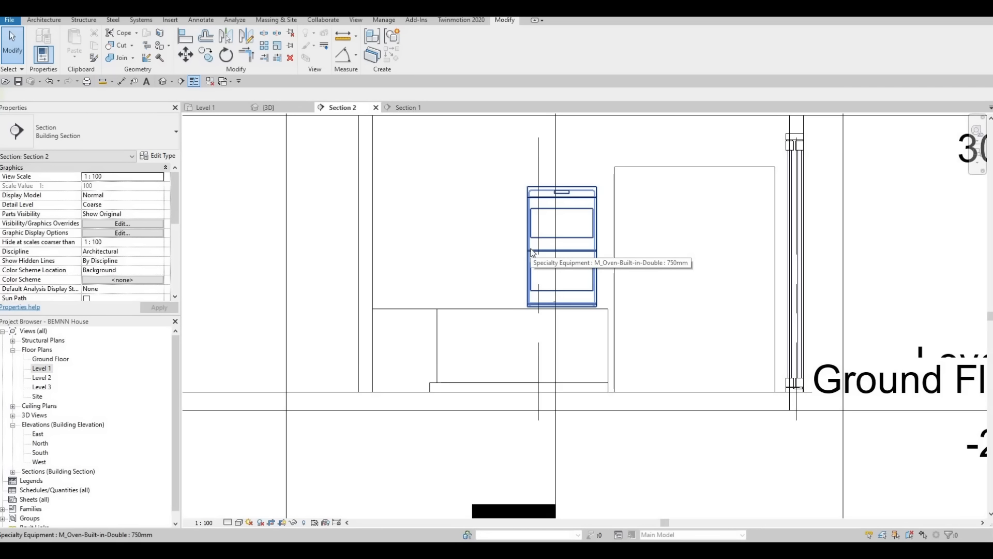
Create a new in-place component in the Generic Models category and accept the default name.
{"action": "left_click", "coordinate": [41, 20]}
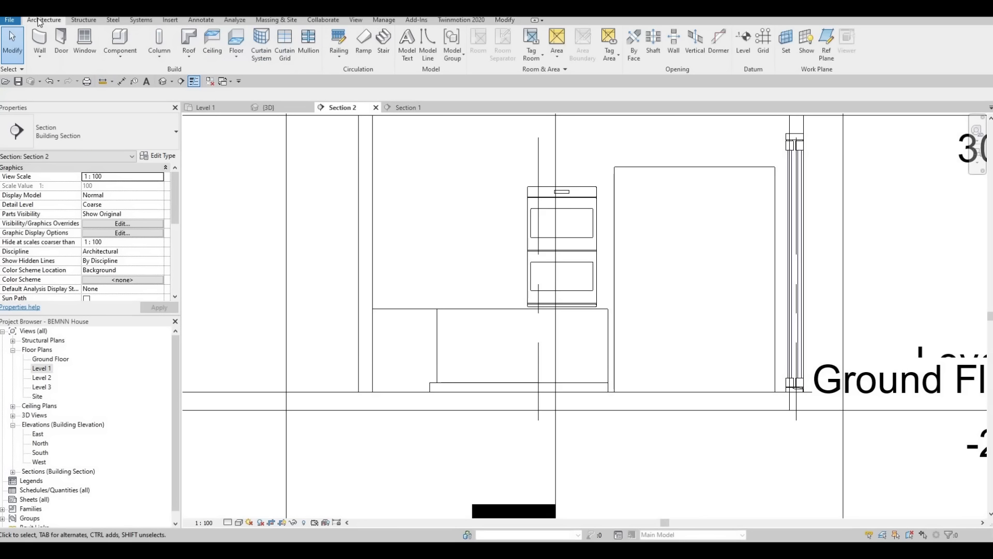
{"action": "left_click", "coordinate": [124, 54]}
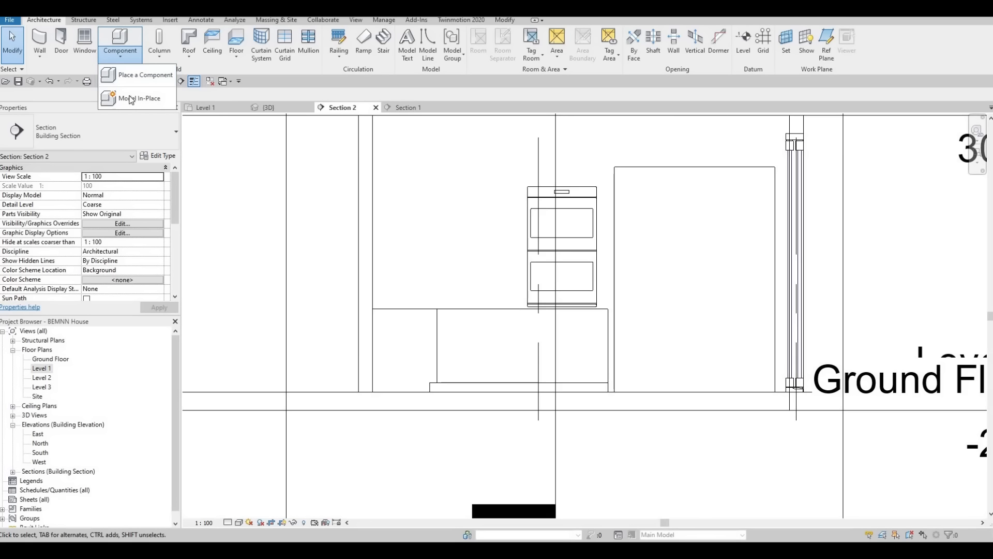
{"action": "left_click", "coordinate": [131, 98]}
{"action": "scroll", "coordinate": [454, 258], "scroll_direction": "down", "scroll_amount": 4}
{"action": "scroll", "coordinate": [447, 247], "scroll_direction": "down", "scroll_amount": 2}
{"action": "left_click", "coordinate": [453, 231]}
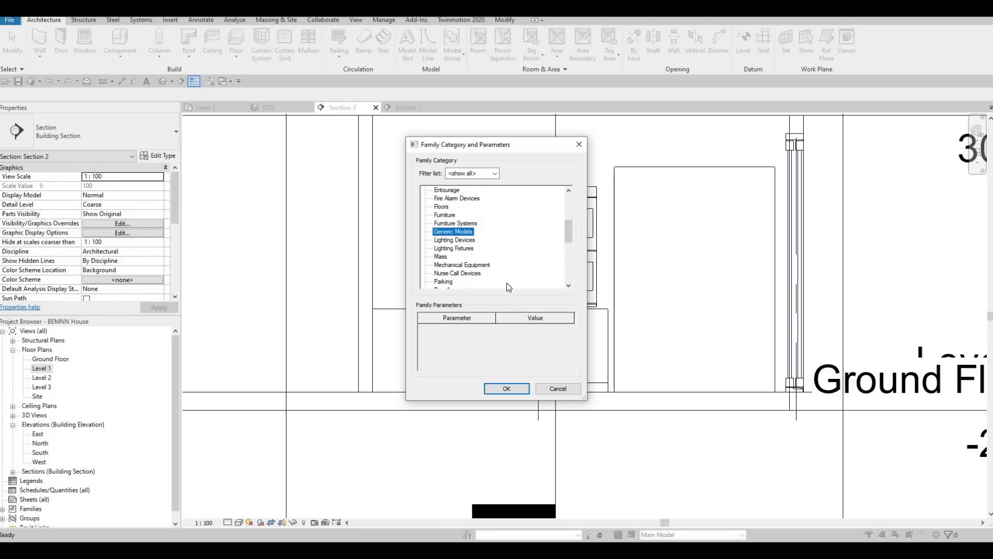
{"action": "key", "text": "Return"}
{"action": "key", "text": "Return"}
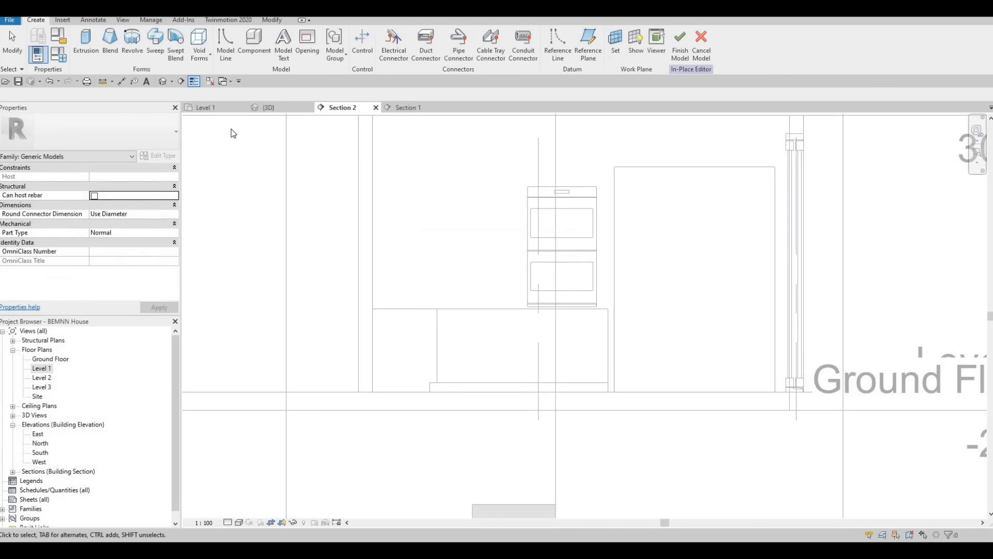
Set the work plane for the new extrusion by picking the interior wall behind the double oven.
{"action": "left_click", "coordinate": [86, 46]}
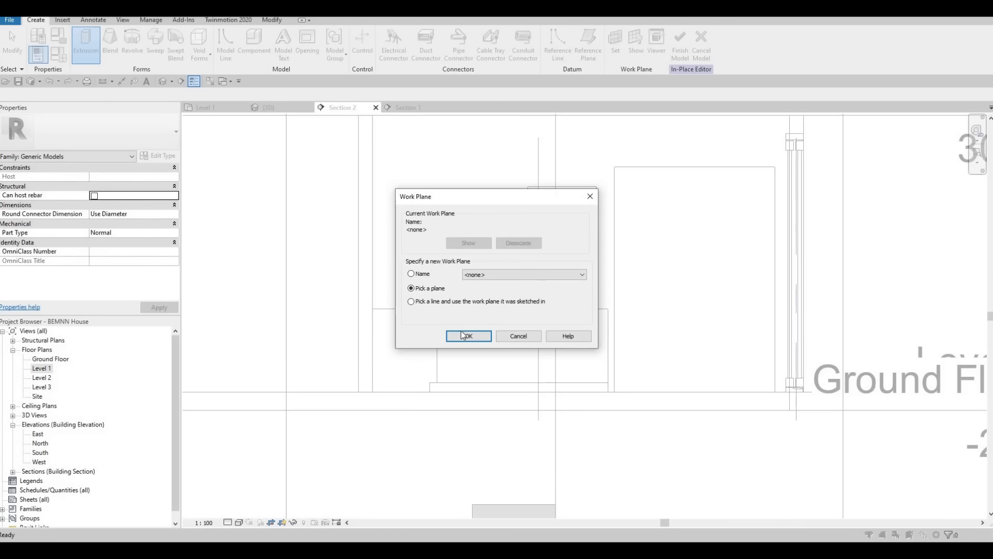
{"action": "key", "text": "Return"}
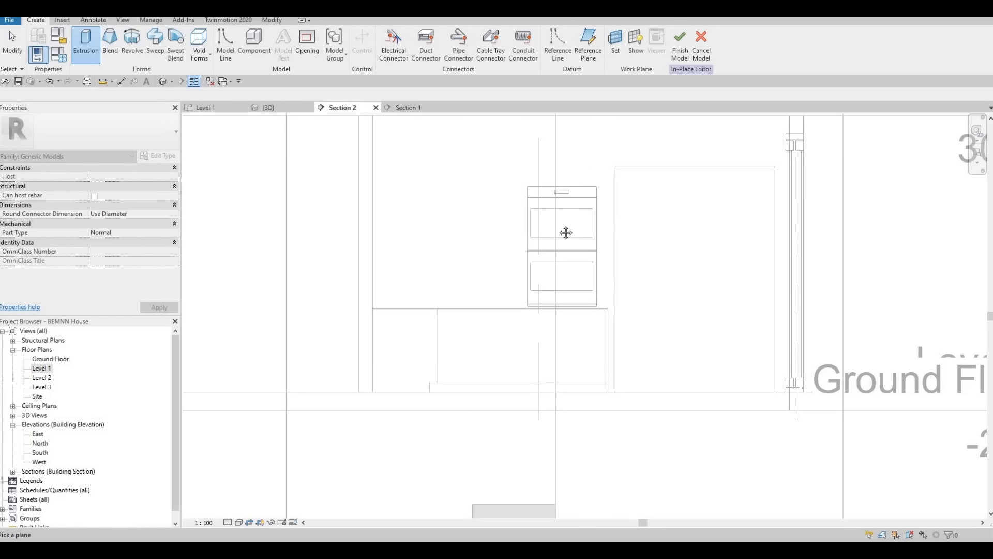
{"action": "middle_click_drag", "start_coordinate": [563, 201], "coordinate": [516, 309]}
{"action": "left_click", "coordinate": [615, 50]}
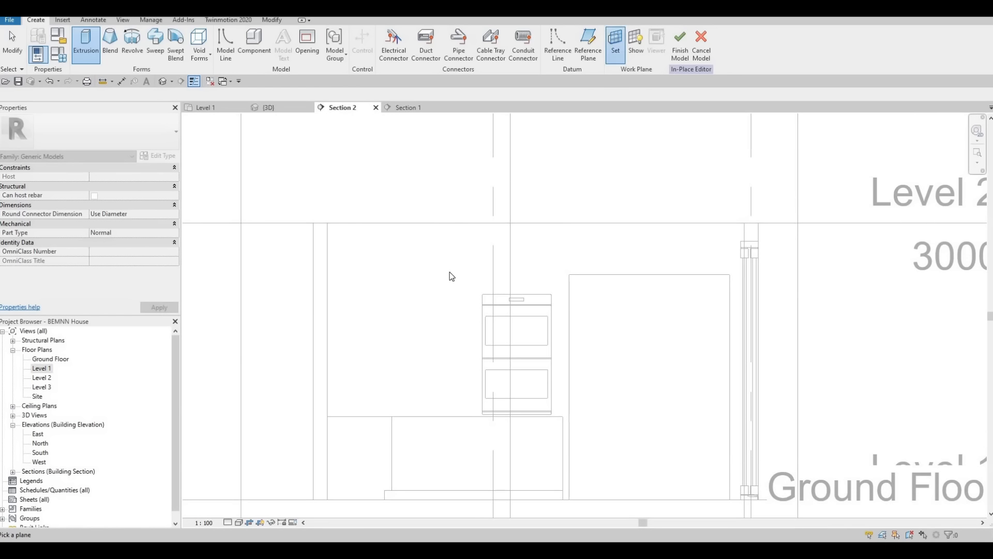
{"action": "left_click", "coordinate": [458, 337]}
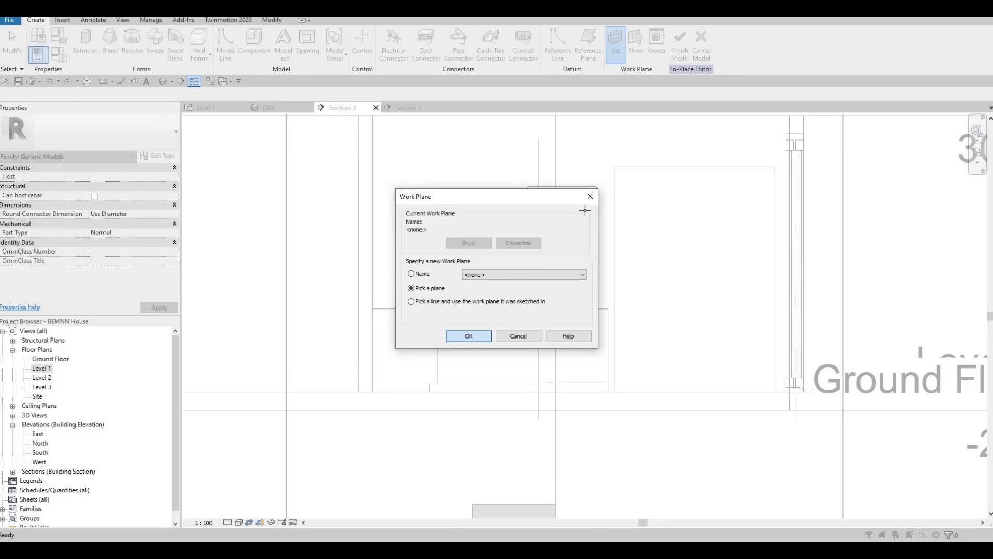
{"action": "left_click", "coordinate": [587, 120]}
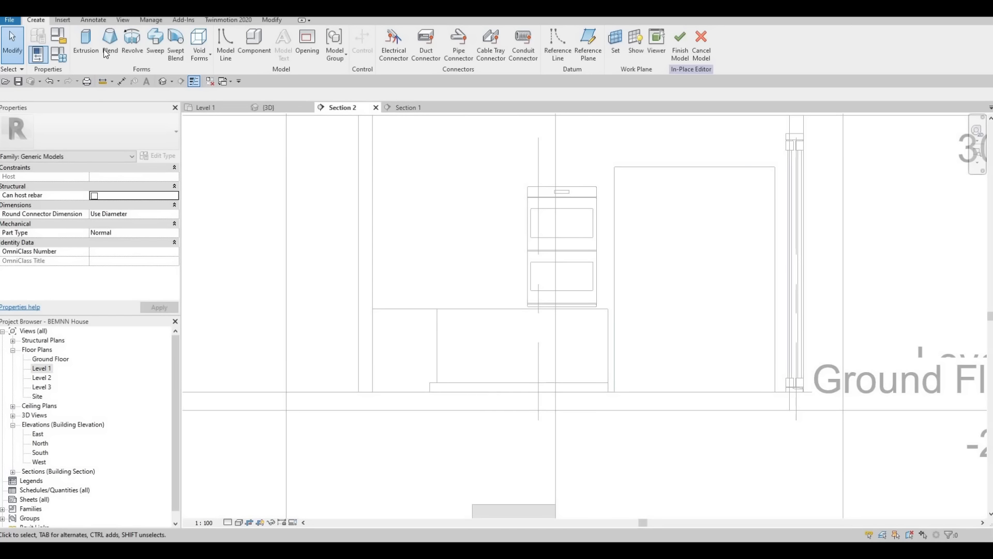
Start an extrusion and sketch a rectangle tracing the outer outline of the double oven.
{"action": "left_click", "coordinate": [88, 54]}
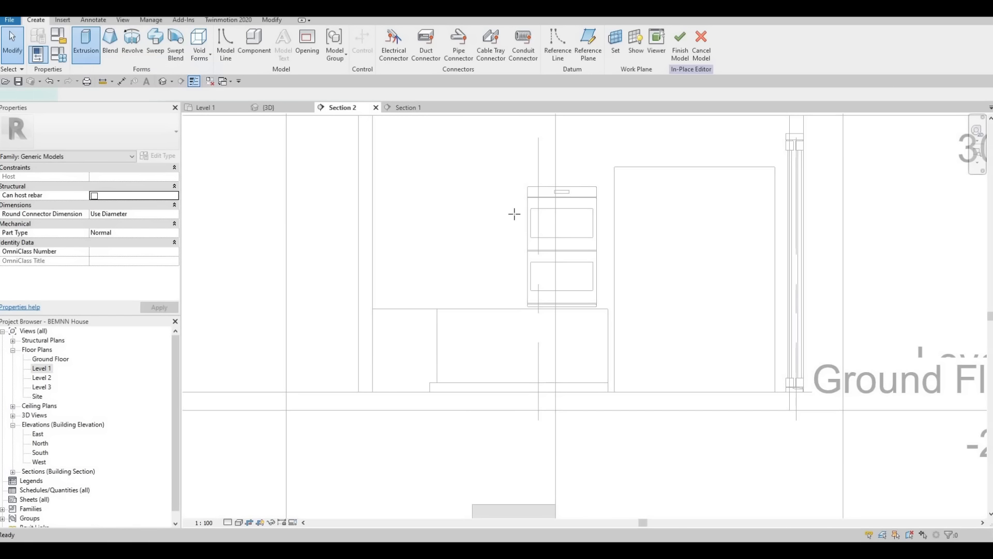
{"action": "scroll", "coordinate": [522, 210], "scroll_direction": "up", "scroll_amount": 2}
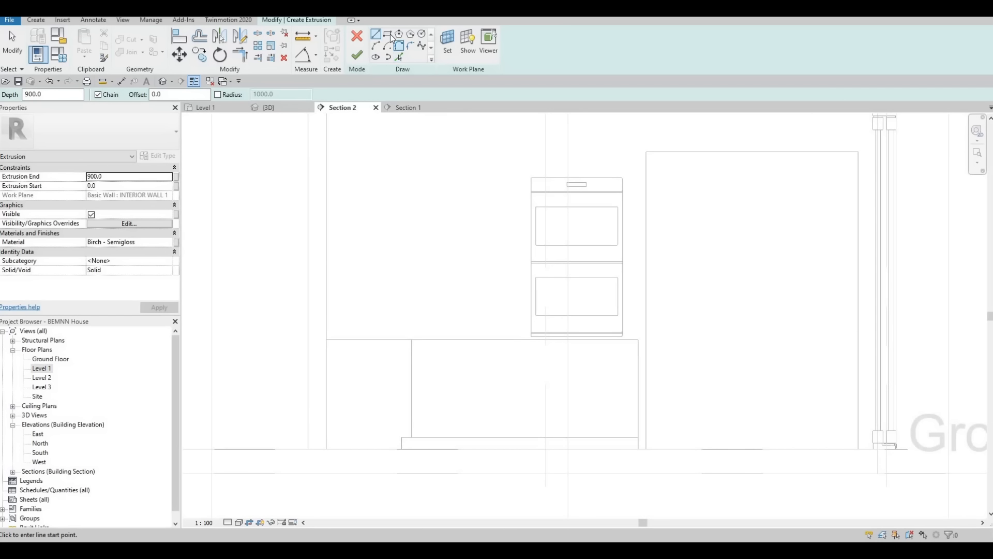
{"action": "scroll", "coordinate": [554, 199], "scroll_direction": "up", "scroll_amount": 2}
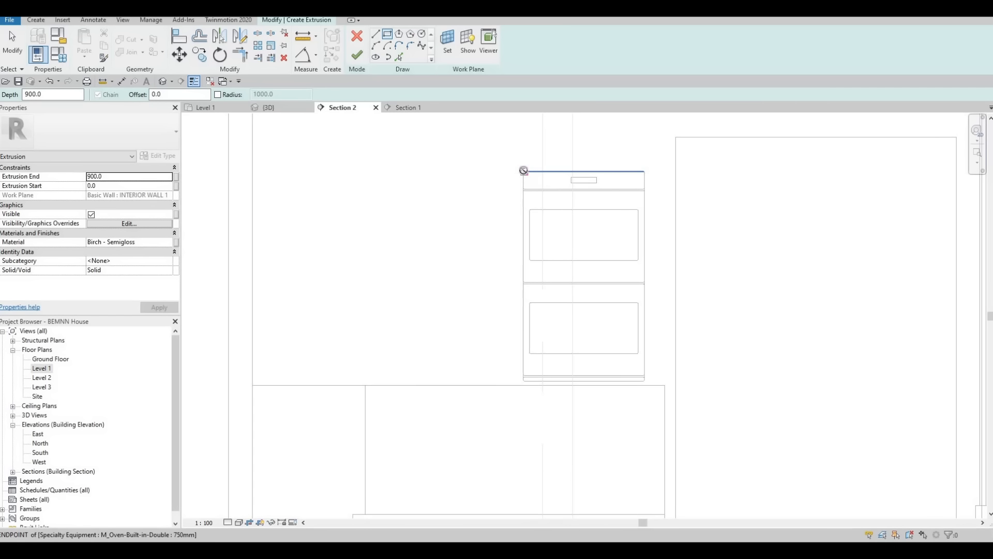
{"action": "left_click", "coordinate": [523, 171]}
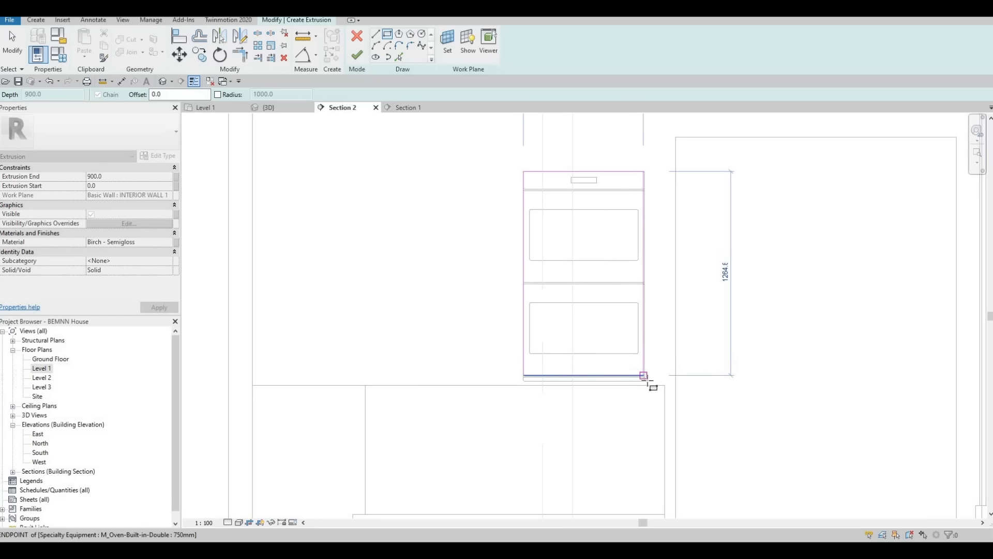
{"action": "scroll", "coordinate": [647, 393], "scroll_direction": "up", "scroll_amount": 2}
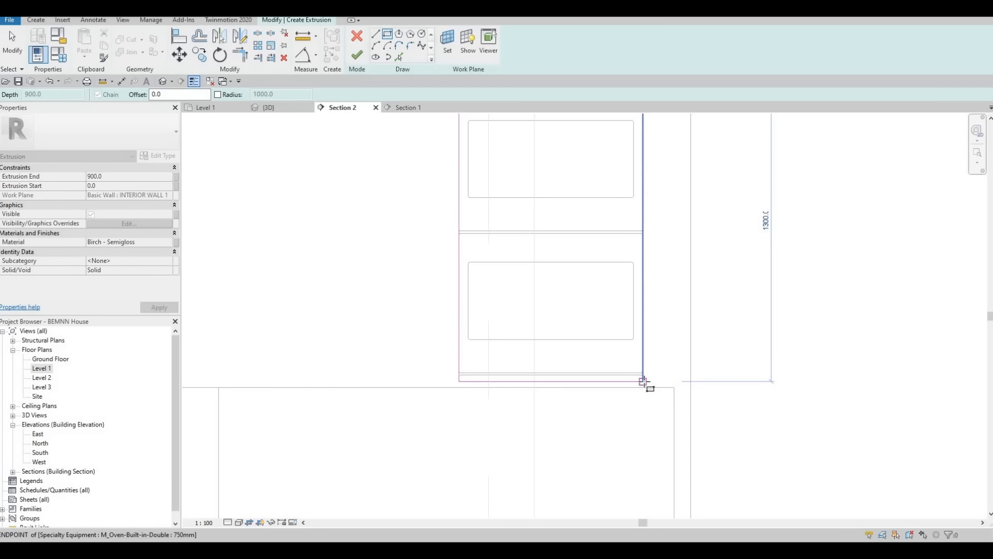
{"action": "scroll", "coordinate": [649, 381], "scroll_direction": "up", "scroll_amount": 3}
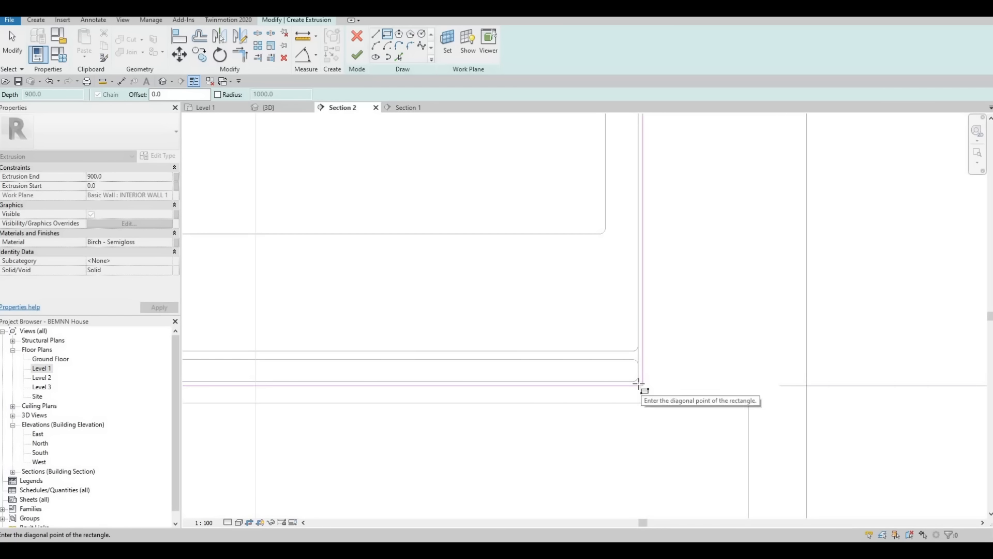
{"action": "left_click", "coordinate": [639, 381]}
{"action": "key", "text": "Escape"}
{"action": "key", "text": "Escape"}
{"action": "scroll", "coordinate": [646, 326], "scroll_direction": "down", "scroll_amount": 5}
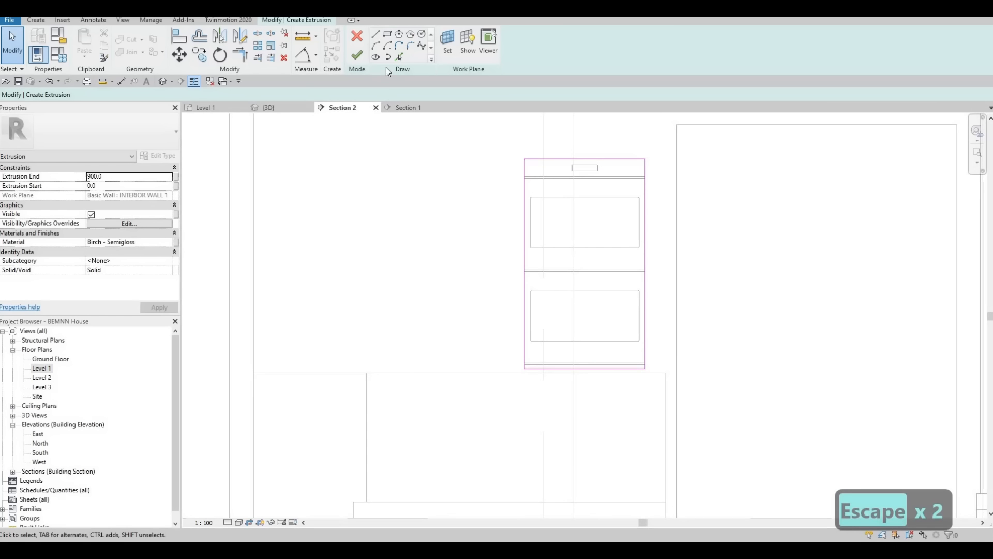
Sketch a larger rectangle about 1040 mm wide and 1740 mm high around the oven, with its base level with the oven's bottom edge.
{"action": "scroll", "coordinate": [522, 373], "scroll_direction": "up", "scroll_amount": 1}
{"action": "scroll", "coordinate": [529, 372], "scroll_direction": "up", "scroll_amount": 2}
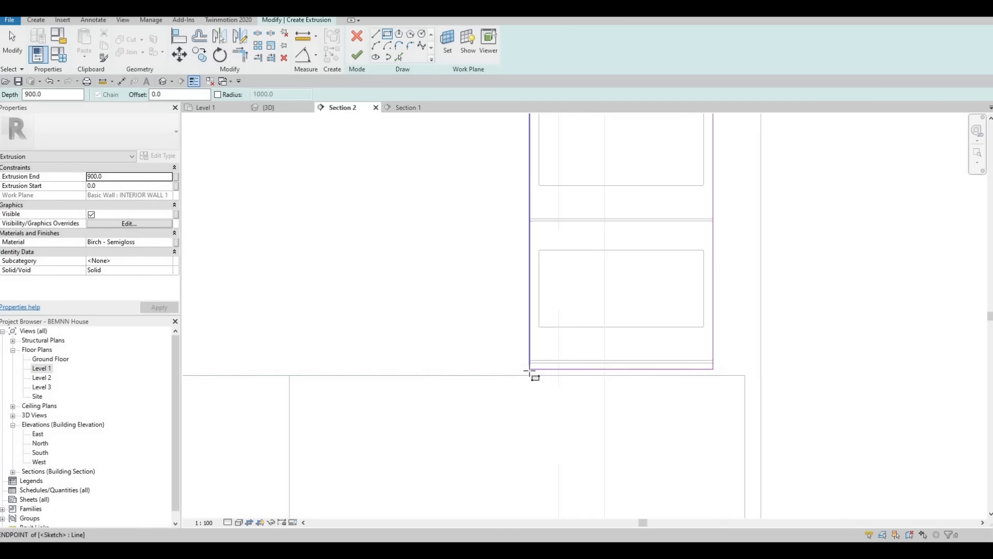
{"action": "left_click", "coordinate": [528, 368]}
{"action": "key", "text": "Escape"}
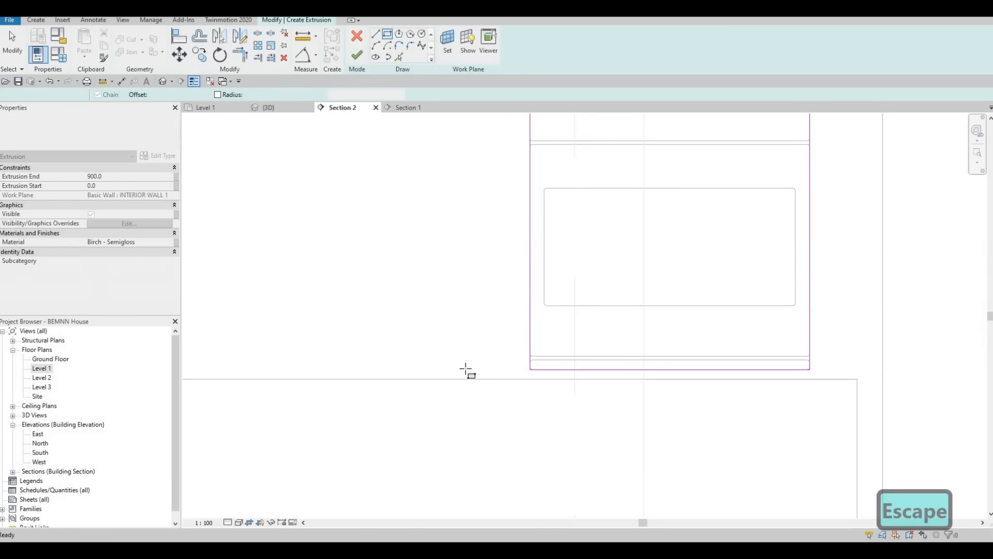
{"action": "left_click", "coordinate": [463, 369]}
{"action": "scroll", "coordinate": [738, 191], "scroll_direction": "down", "scroll_amount": 4}
{"action": "middle_click_drag", "start_coordinate": [738, 191], "coordinate": [645, 275]}
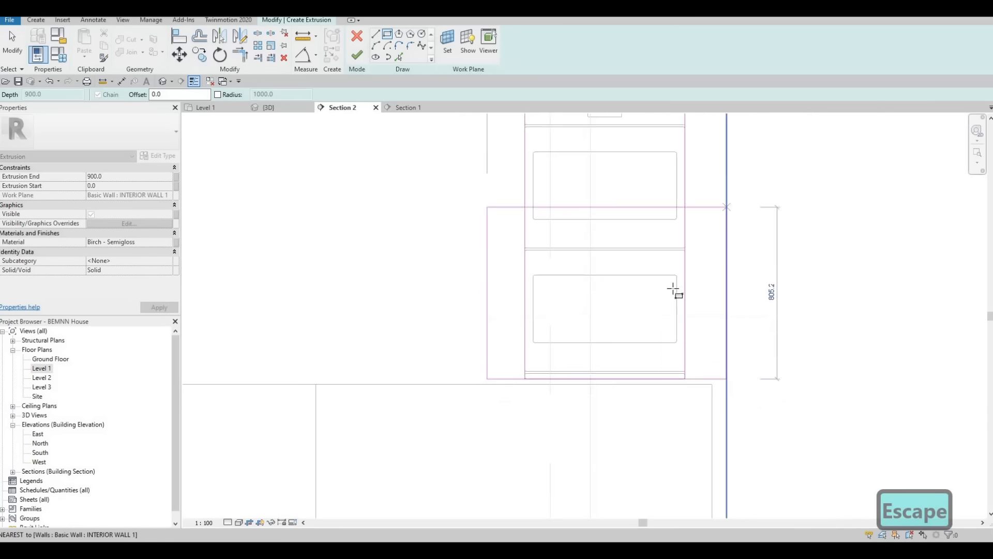
{"action": "scroll", "coordinate": [714, 248], "scroll_direction": "down", "scroll_amount": 3}
{"action": "middle_click_drag", "start_coordinate": [713, 159], "coordinate": [679, 228]}
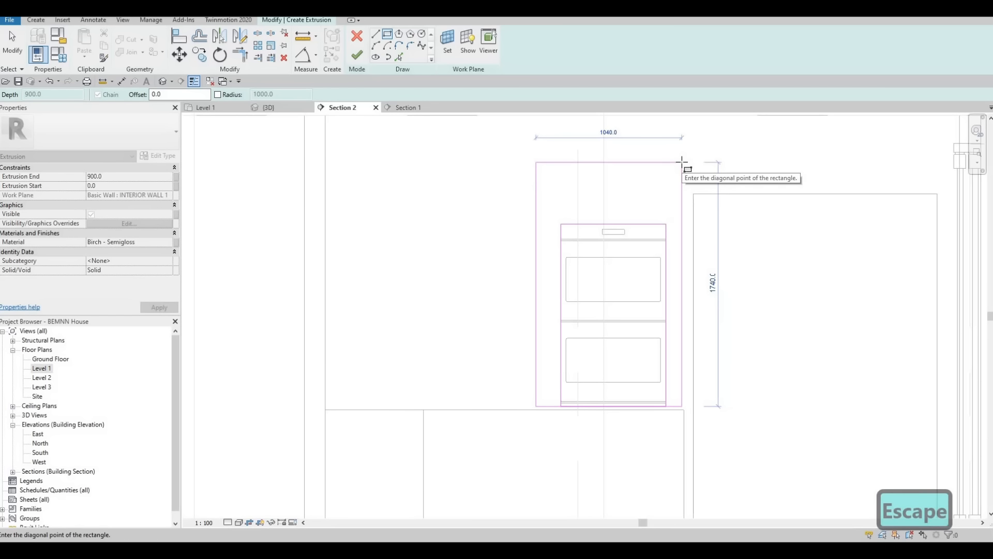
{"action": "scroll", "coordinate": [684, 165], "scroll_direction": "down", "scroll_amount": 1}
{"action": "left_click", "coordinate": [683, 164]}
{"action": "key", "text": "Escape"}
{"action": "key", "text": "Escape"}
{"action": "key", "text": "Escape"}
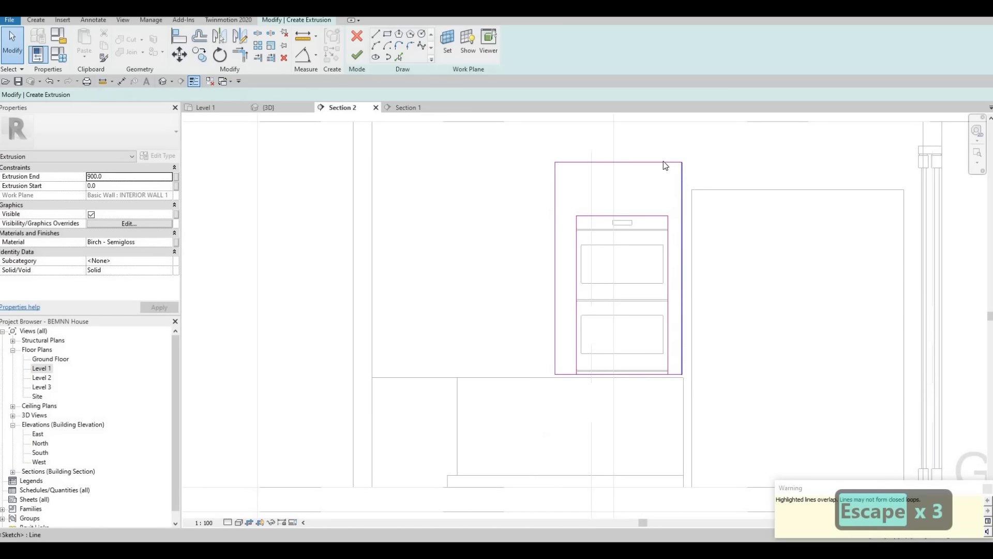
Raise the outer rectangle's top line and set it 200 mm below the level line above it.
{"action": "left_click", "coordinate": [664, 162]}
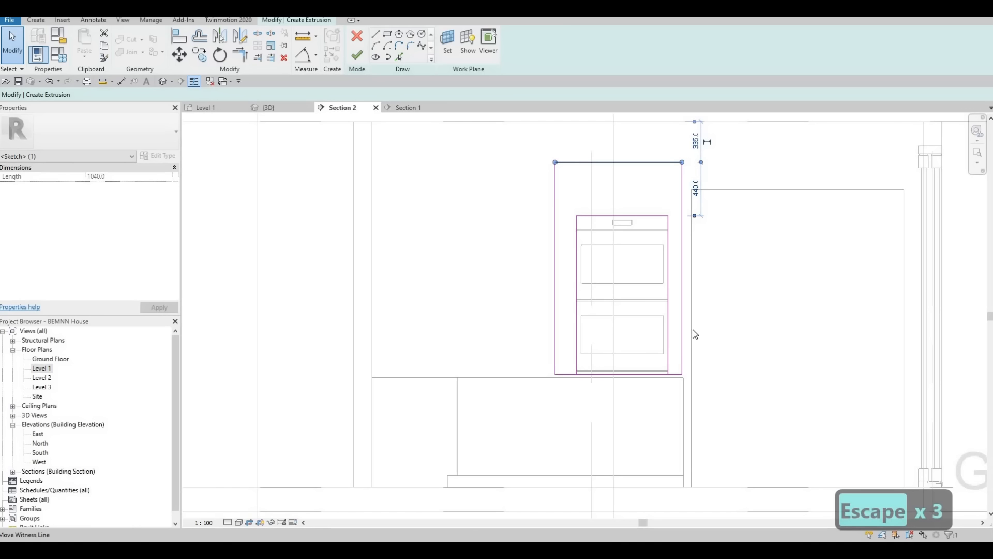
{"action": "left_click_drag", "start_coordinate": [693, 330], "coordinate": [683, 374]}
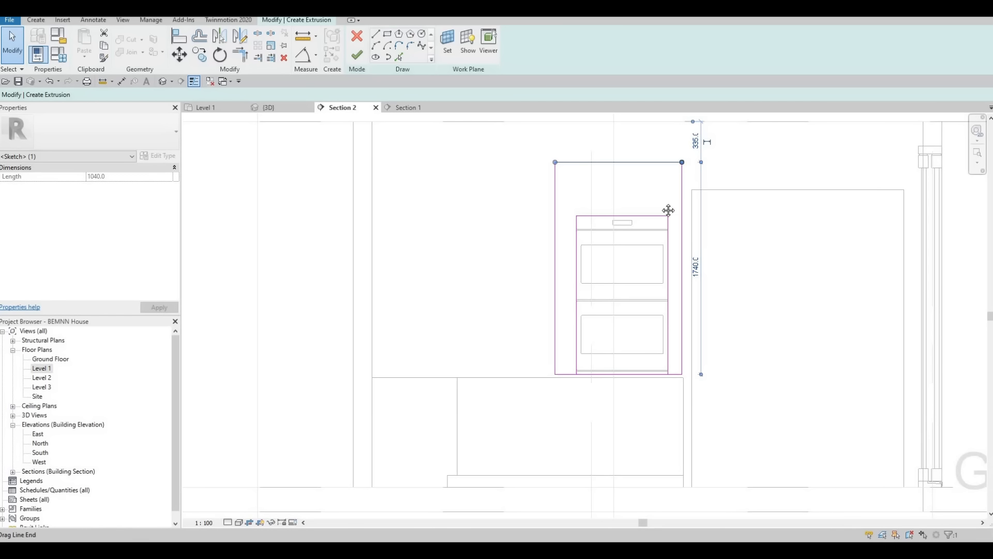
{"action": "middle_click_drag", "start_coordinate": [683, 164], "coordinate": [672, 204]}
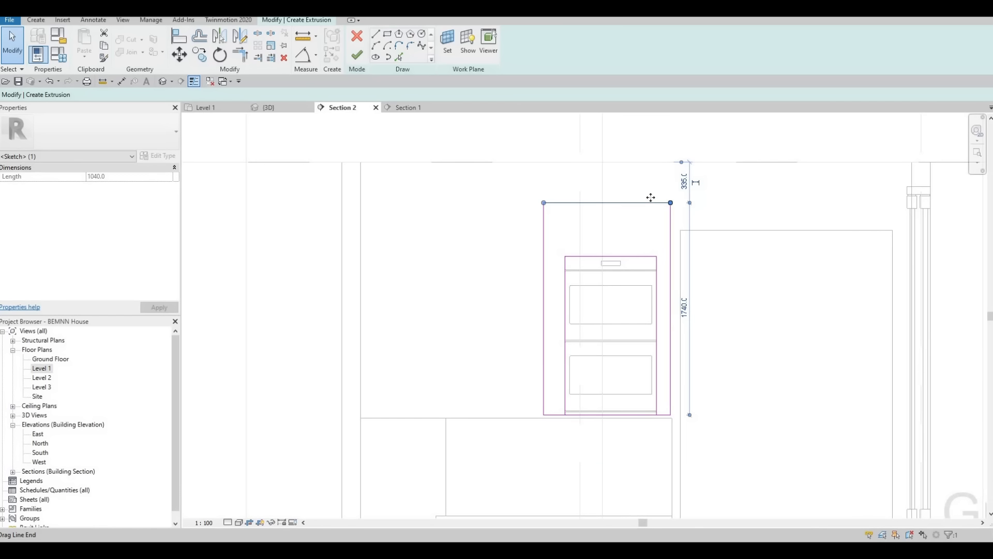
{"action": "left_click_drag", "start_coordinate": [652, 202], "coordinate": [651, 189]}
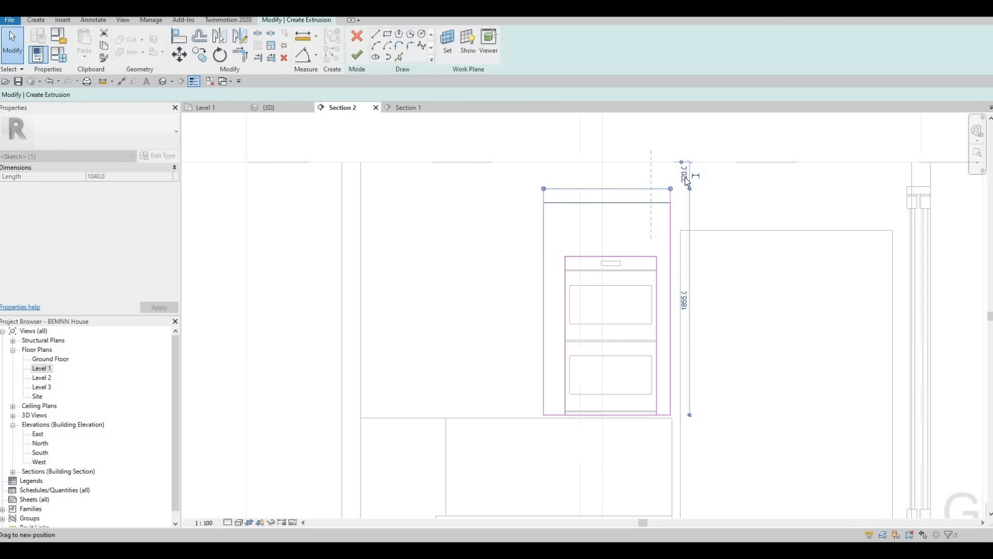
{"action": "scroll", "coordinate": [687, 180], "scroll_direction": "up", "scroll_amount": 3}
{"action": "left_click", "coordinate": [684, 176]}
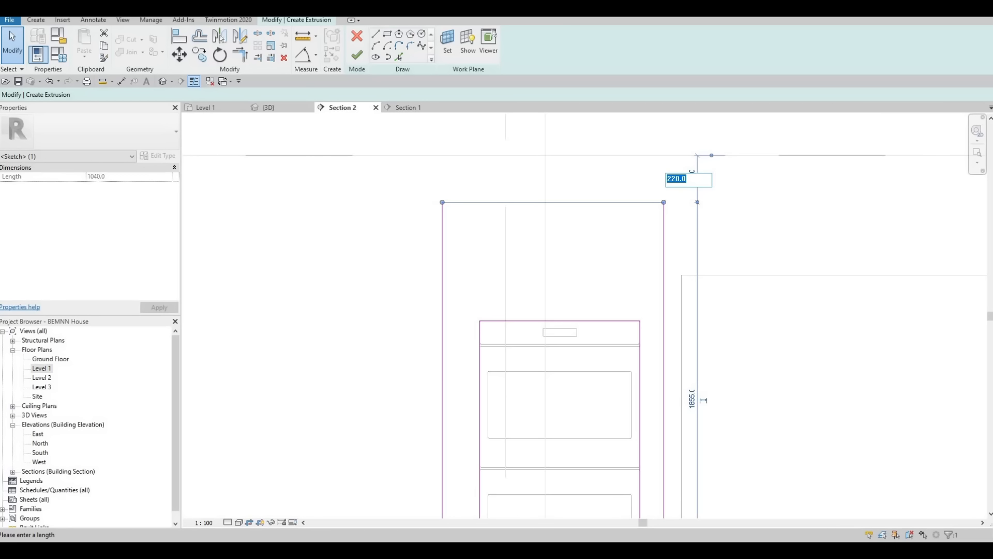
{"action": "type", "text": "200"}
{"action": "key", "text": "Return"}
{"action": "key", "text": "Escape"}
{"action": "key", "text": "Escape"}
{"action": "key", "text": "Escape"}
{"action": "scroll", "coordinate": [678, 240], "scroll_direction": "down", "scroll_amount": 2}
{"action": "key", "text": "Escape"}
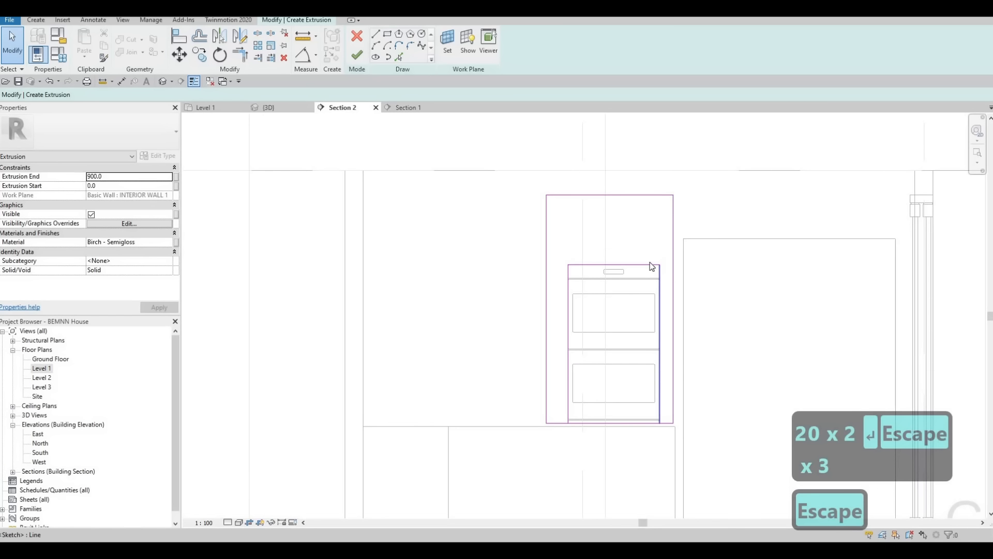
Set the gap between the outer rectangle's right line and the oven outline to 110 mm.
{"action": "scroll", "coordinate": [680, 250], "scroll_direction": "up", "scroll_amount": 2}
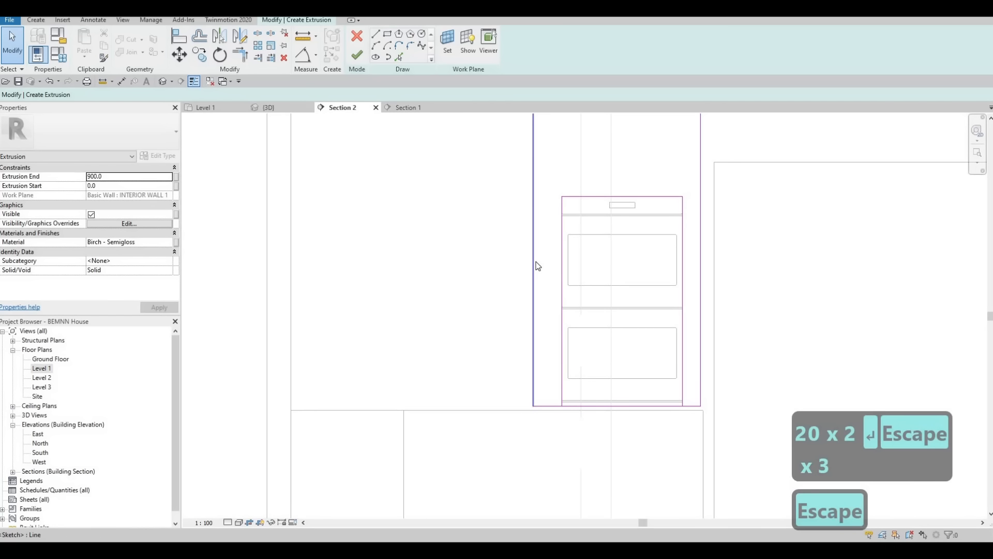
{"action": "left_click", "coordinate": [536, 262]}
{"action": "scroll", "coordinate": [700, 346], "scroll_direction": "down", "scroll_amount": 1}
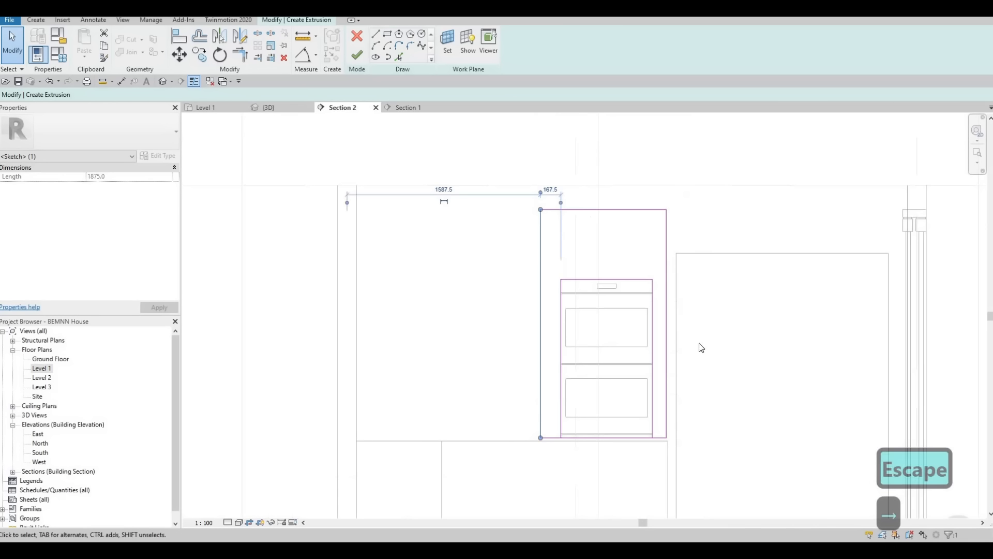
{"action": "left_click", "coordinate": [667, 402]}
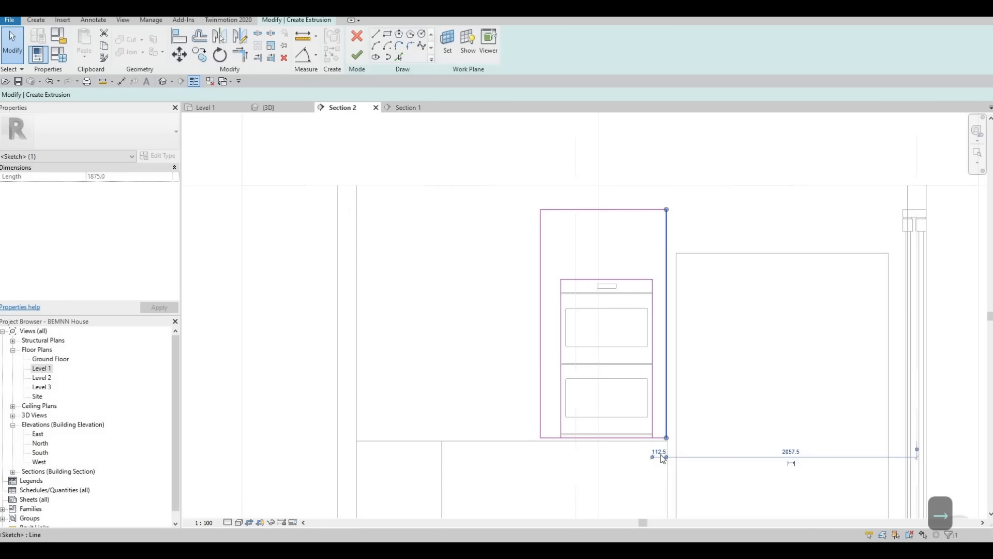
{"action": "left_click", "coordinate": [659, 452]}
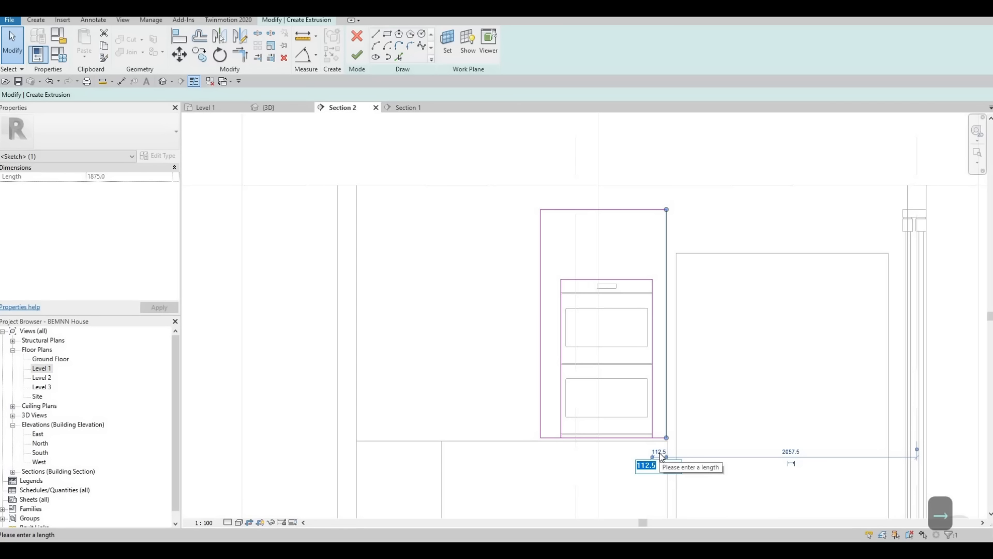
{"action": "type", "text": "110"}
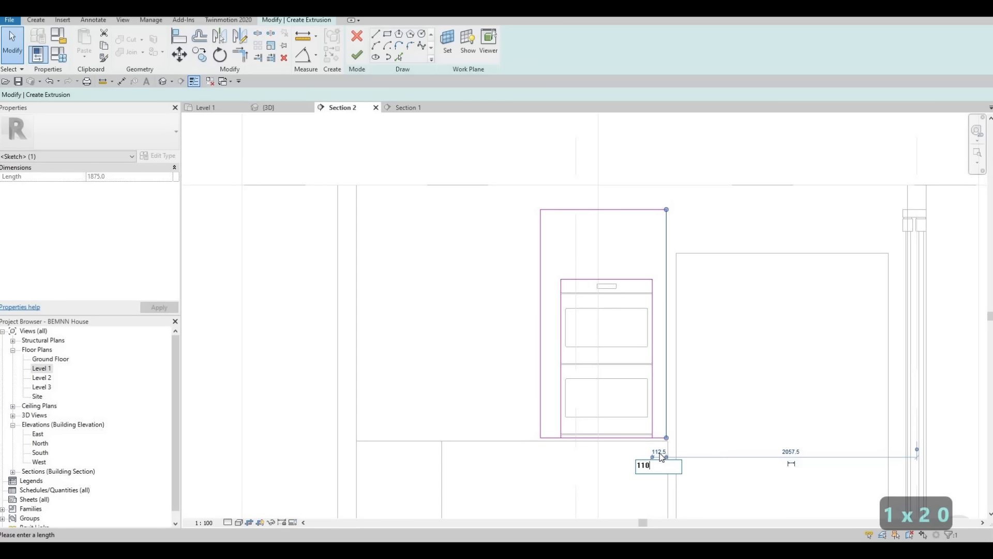
{"action": "key", "text": "Return"}
{"action": "key", "text": "Escape"}
{"action": "key", "text": "Escape"}
{"action": "scroll", "coordinate": [665, 444], "scroll_direction": "up", "scroll_amount": 1}
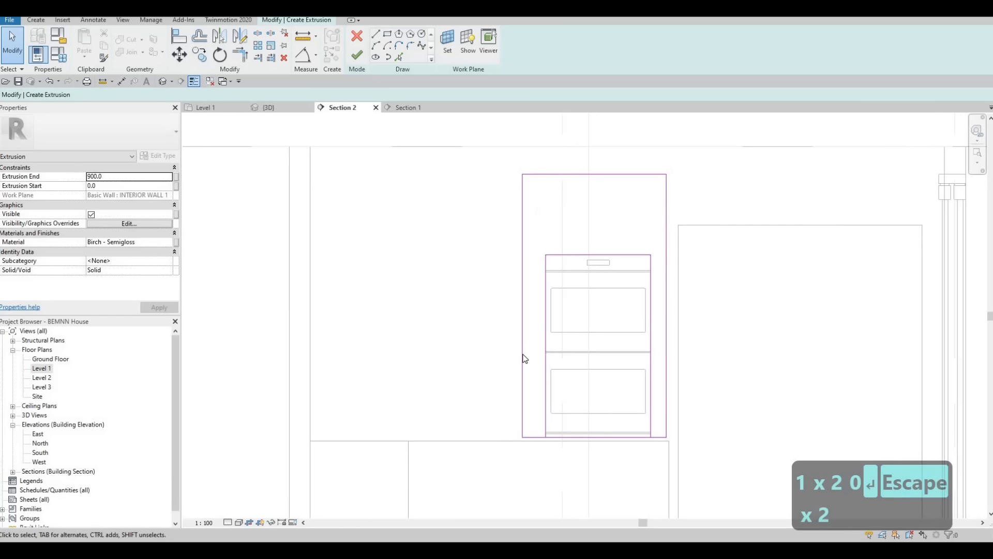
Set the gap between the outer rectangle's left line and the oven outline to 110 mm.
{"action": "left_click", "coordinate": [523, 357]}
{"action": "left_click", "coordinate": [532, 150]}
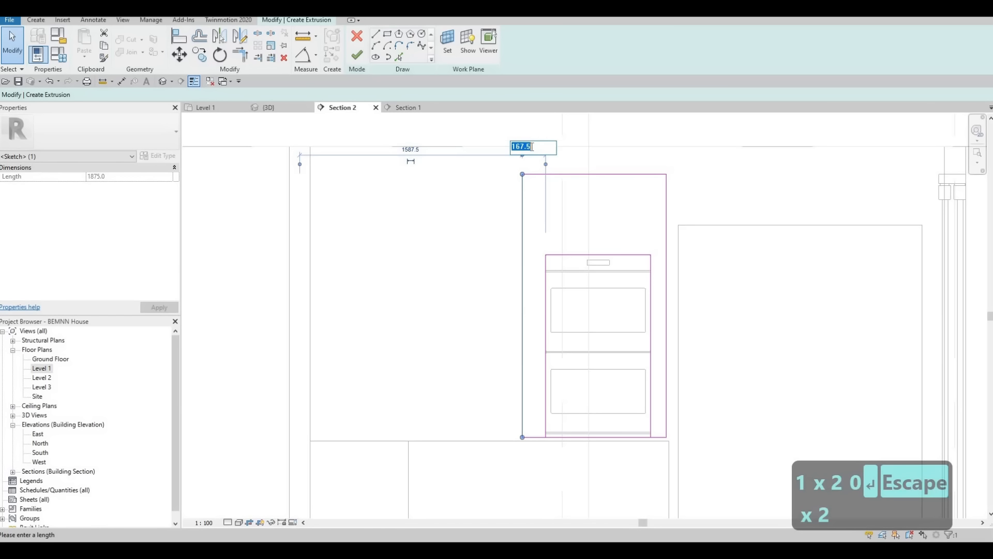
{"action": "type", "text": "120"}
{"action": "key", "text": "Return"}
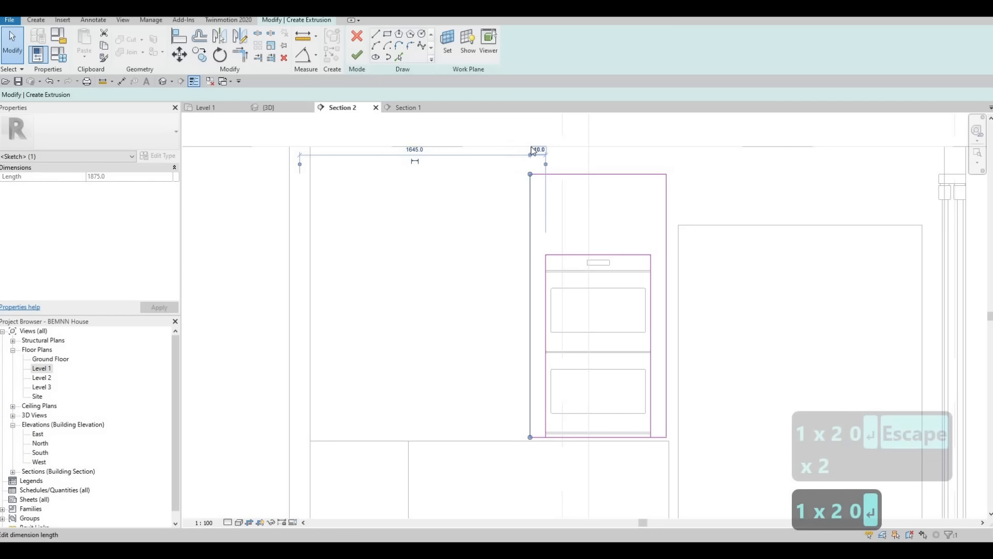
{"action": "key", "text": "Escape"}
{"action": "key", "text": "Escape"}
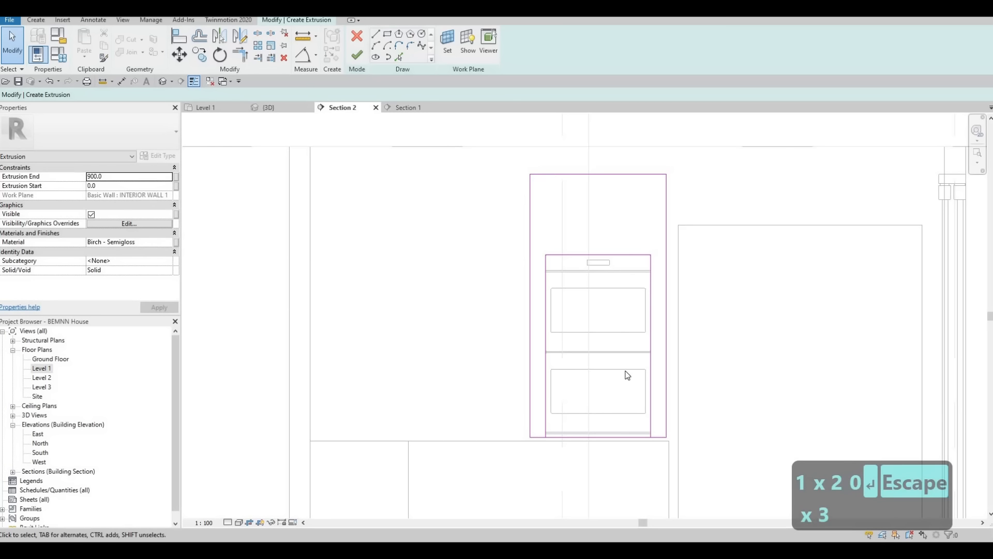
Delete the bottom line of the outer rectangle.
{"action": "scroll", "coordinate": [609, 417], "scroll_direction": "up", "scroll_amount": 2}
{"action": "left_click", "coordinate": [616, 409]}
{"action": "key", "text": "Delete"}
{"action": "key", "text": "Escape"}
{"action": "key", "text": "Escape"}
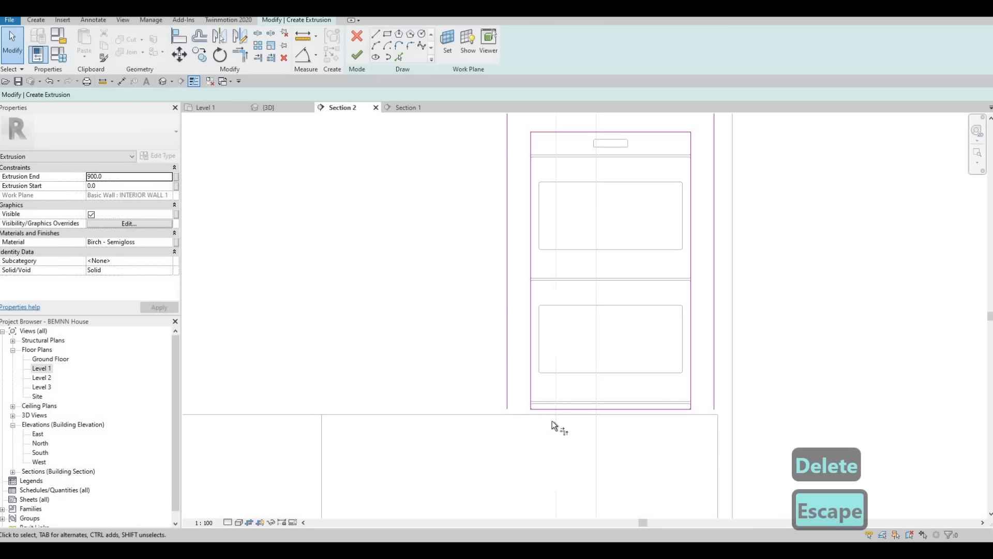
Extend the oven outline's bottom line to meet the outer rectangle's left side with Trim/Extend to Corner.
{"action": "key", "text": "t"}
{"action": "key", "text": "r"}
{"action": "left_click", "coordinate": [547, 405]}
{"action": "left_click", "coordinate": [517, 406]}
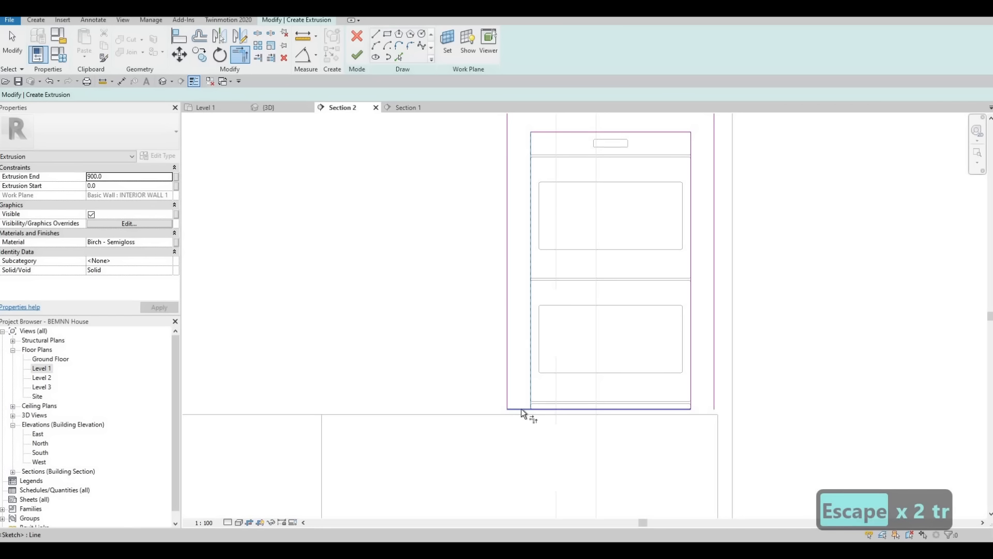
{"action": "key", "text": "Escape"}
{"action": "key", "text": "Escape"}
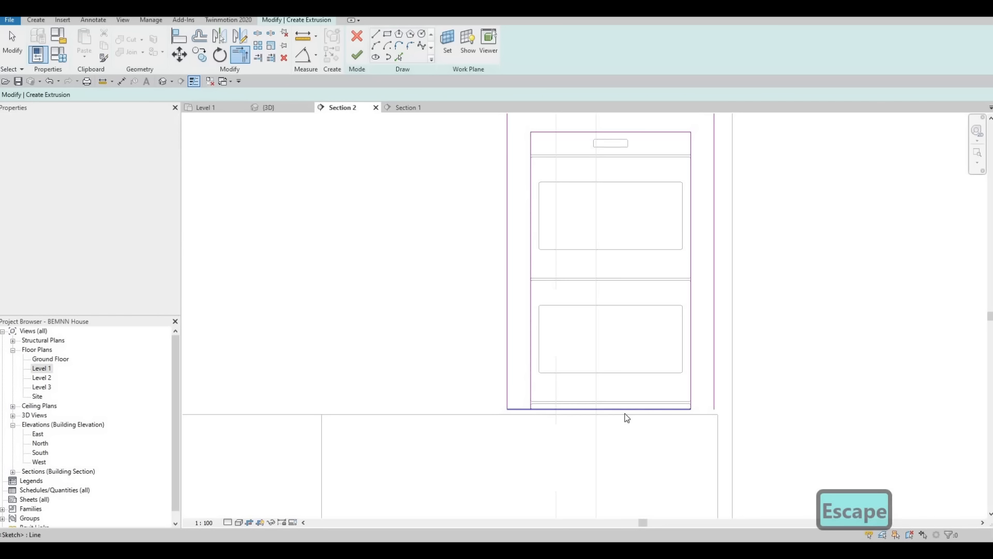
Split the sketch's bottom line near the middle of the oven.
{"action": "key", "text": "s"}
{"action": "key", "text": "l"}
{"action": "key", "text": "Escape"}
{"action": "key", "text": "Escape"}
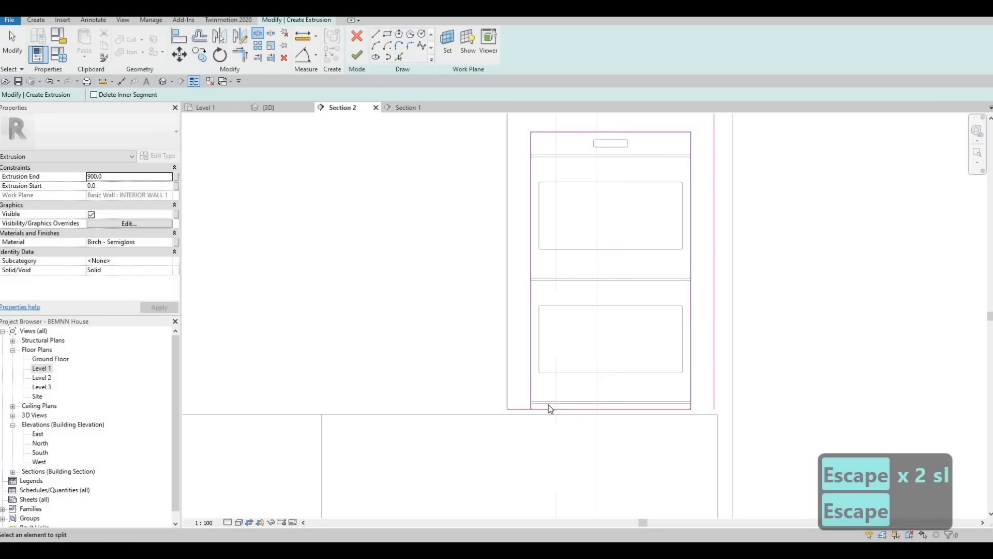
Trim and extend the split bottom lines to the oven and outer side lines, closing both legs and leaving the surround open beneath the oven.
{"action": "key", "text": "t"}
{"action": "key", "text": "r"}
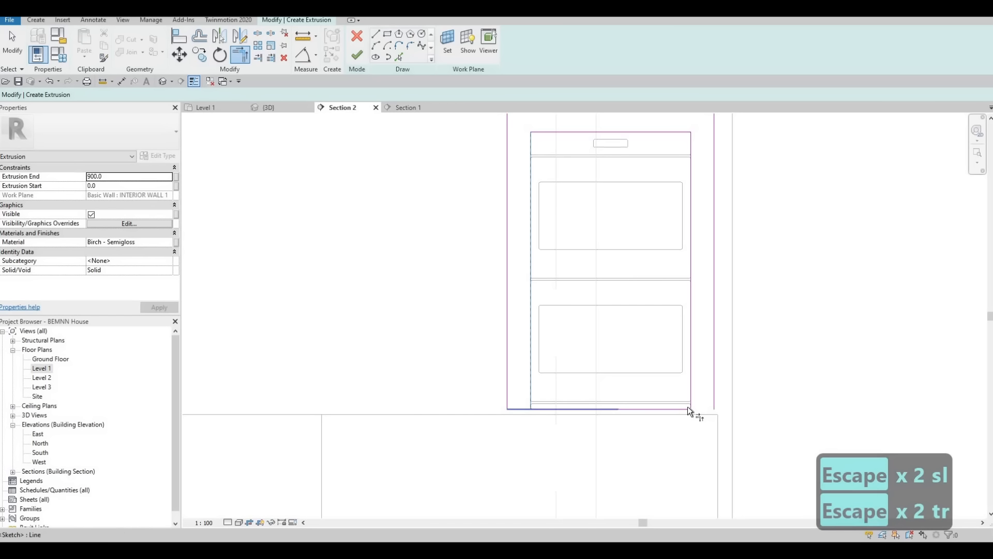
{"action": "left_click", "coordinate": [669, 408]}
{"action": "left_click", "coordinate": [714, 390]}
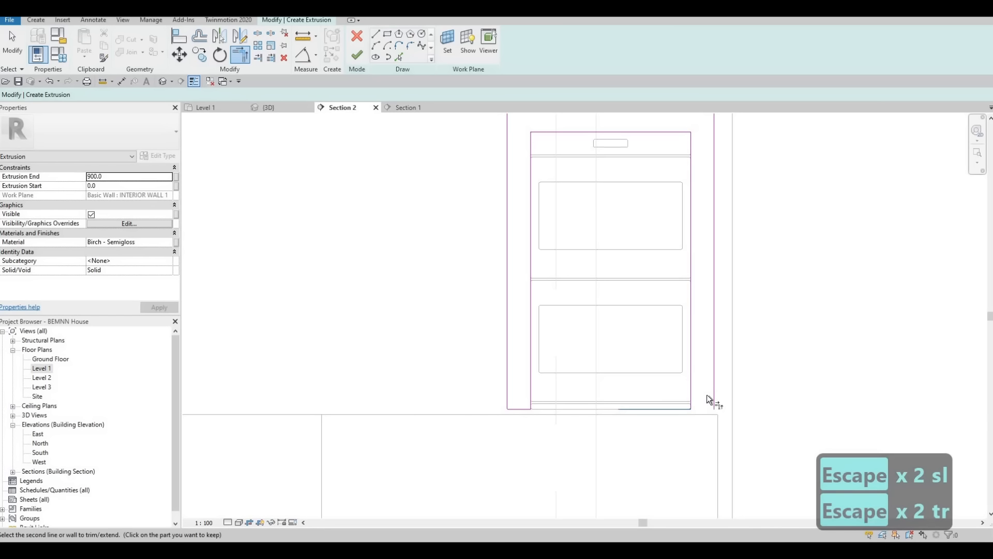
{"action": "left_click", "coordinate": [691, 403]}
{"action": "left_click", "coordinate": [703, 408]}
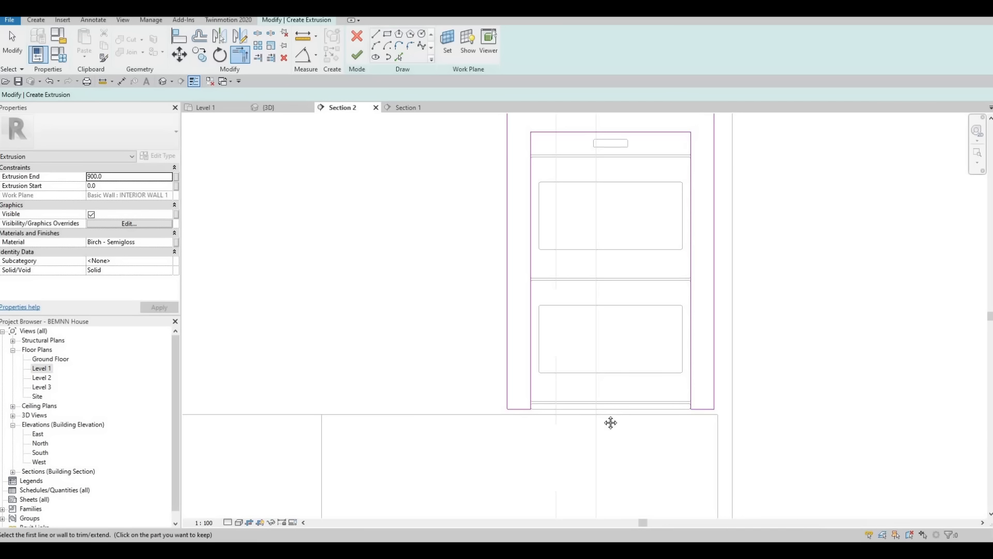
{"action": "scroll", "coordinate": [543, 433], "scroll_direction": "down", "scroll_amount": 3}
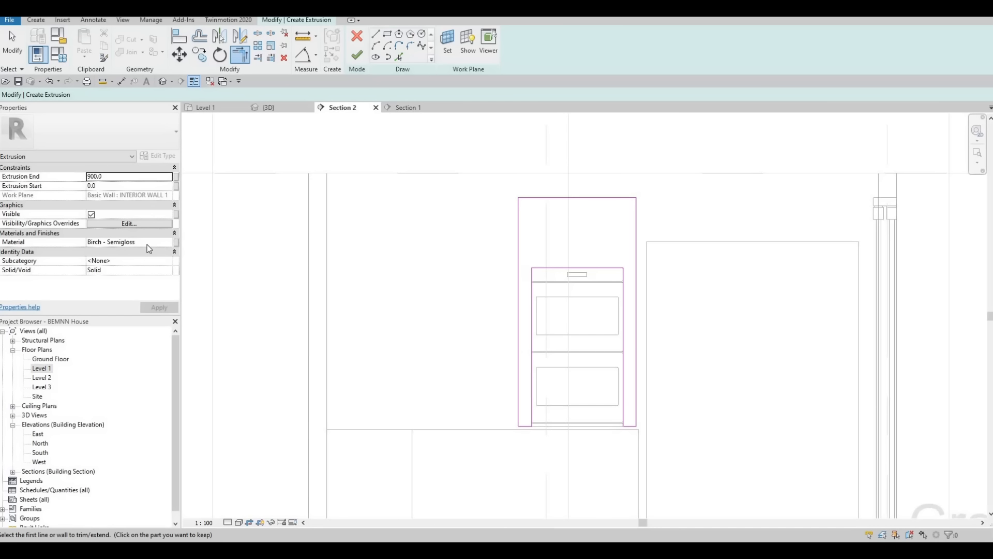
Finish the oven surround's extrusion and its in-place model, and check the result in the 3D view.
{"action": "left_click", "coordinate": [355, 57]}
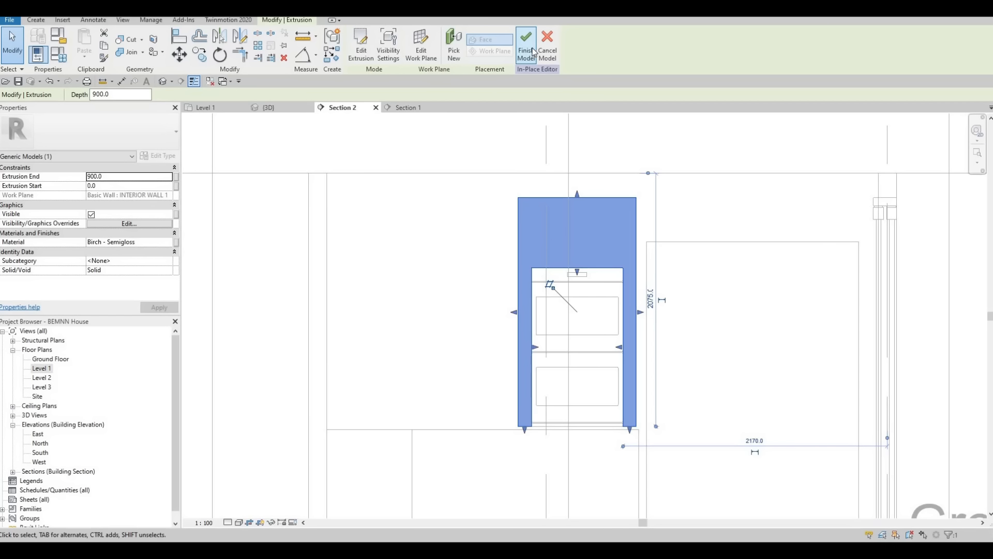
{"action": "left_click", "coordinate": [269, 108]}
{"action": "scroll", "coordinate": [329, 371], "scroll_direction": "down", "scroll_amount": 2}
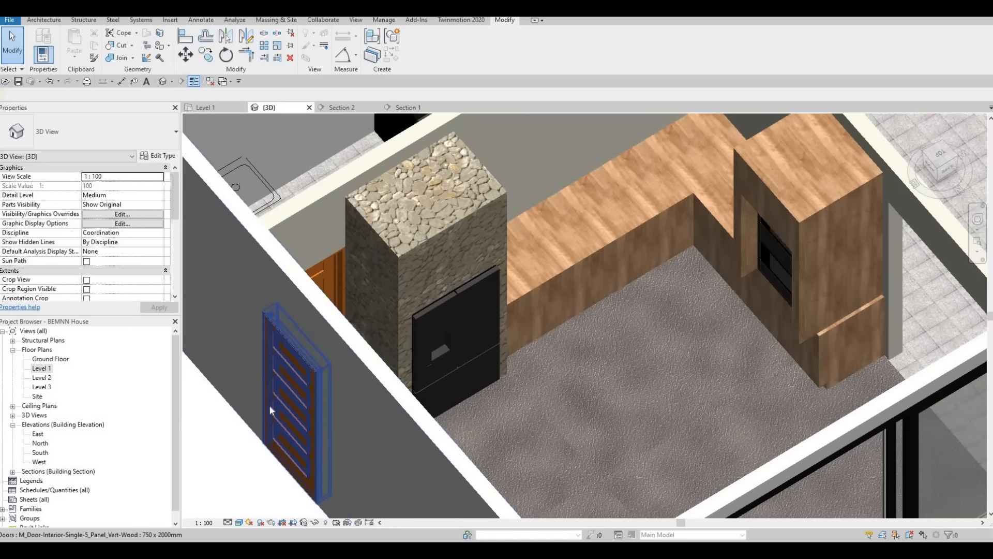
{"action": "middle_click_drag", "start_coordinate": [270, 408], "coordinate": [221, 463], "text": "shift"}
{"action": "middle_click_drag", "start_coordinate": [289, 434], "coordinate": [518, 290], "text": "shift"}
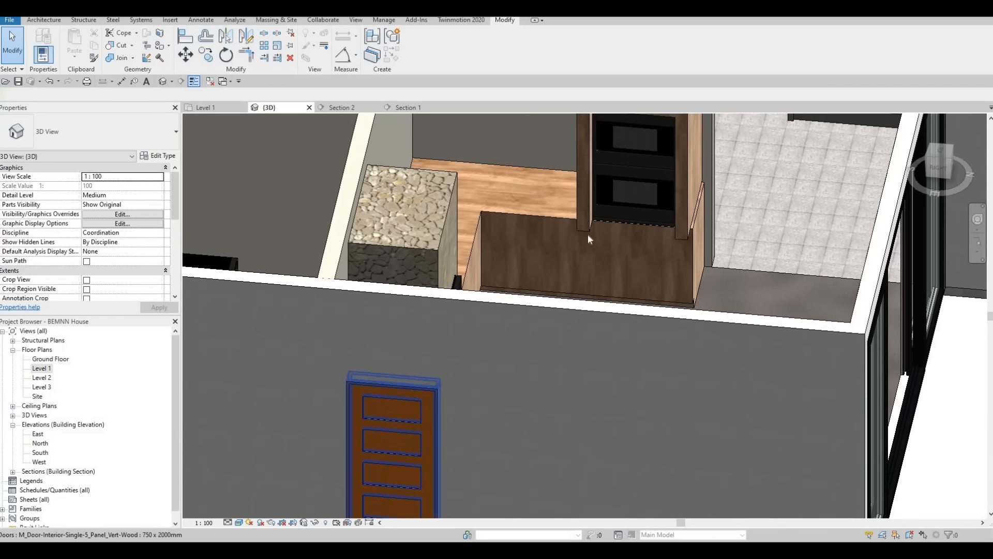
In the Level 1 plan, shorten the oven surround's depth so its front aligns with the counter's front edge.
{"action": "double_click", "coordinate": [42, 369]}
{"action": "scroll", "coordinate": [482, 249], "scroll_direction": "up", "scroll_amount": 4}
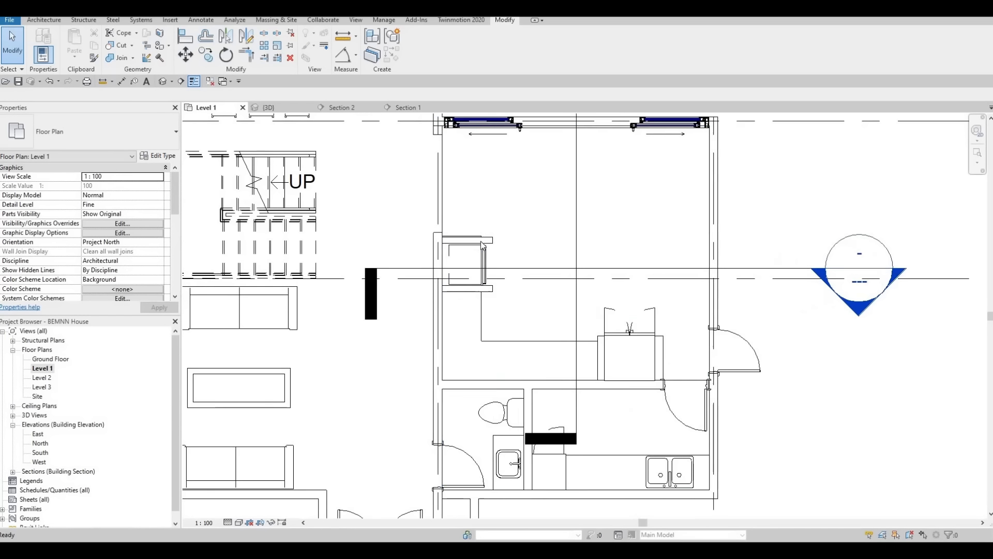
{"action": "left_click", "coordinate": [483, 250]}
{"action": "scroll", "coordinate": [483, 251], "scroll_direction": "up", "scroll_amount": 2}
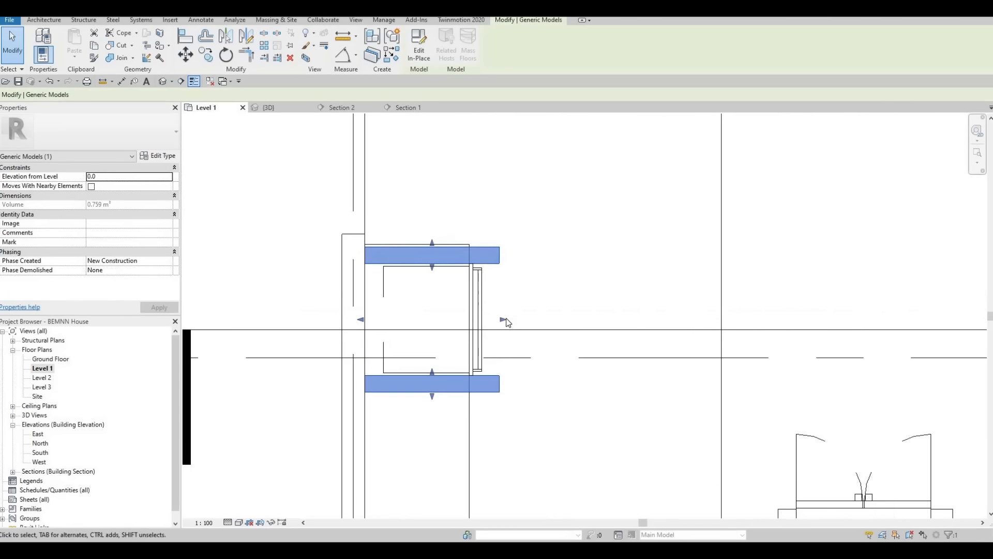
{"action": "mouse_move", "coordinate": [471, 319]}
{"action": "left_mouse_down"}
{"action": "mouse_move", "coordinate": [459, 320]}
{"action": "mouse_move", "coordinate": [469, 316]}
{"action": "left_mouse_up"}
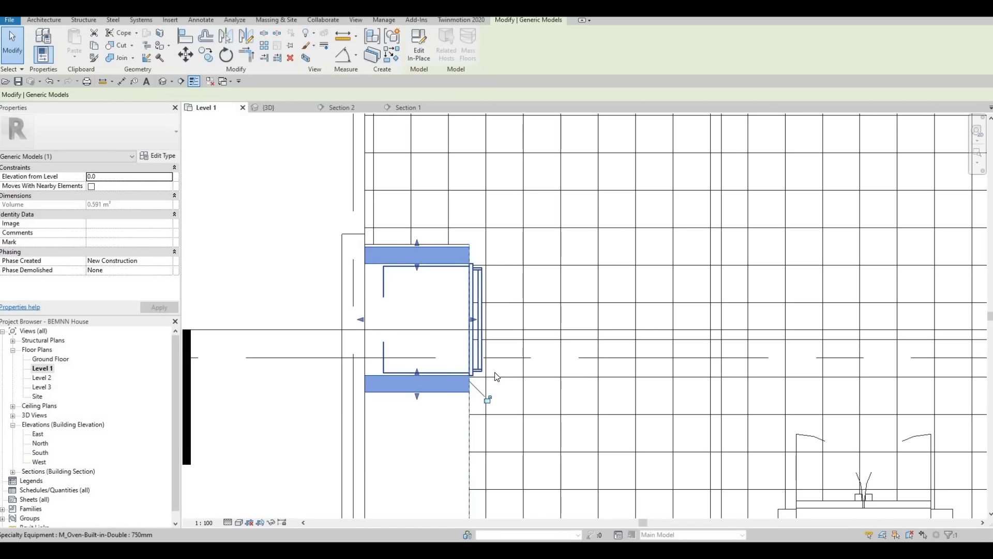
{"action": "key", "text": "Escape"}
{"action": "key", "text": "Escape"}
{"action": "scroll", "coordinate": [328, 267], "scroll_direction": "up", "scroll_amount": 6}
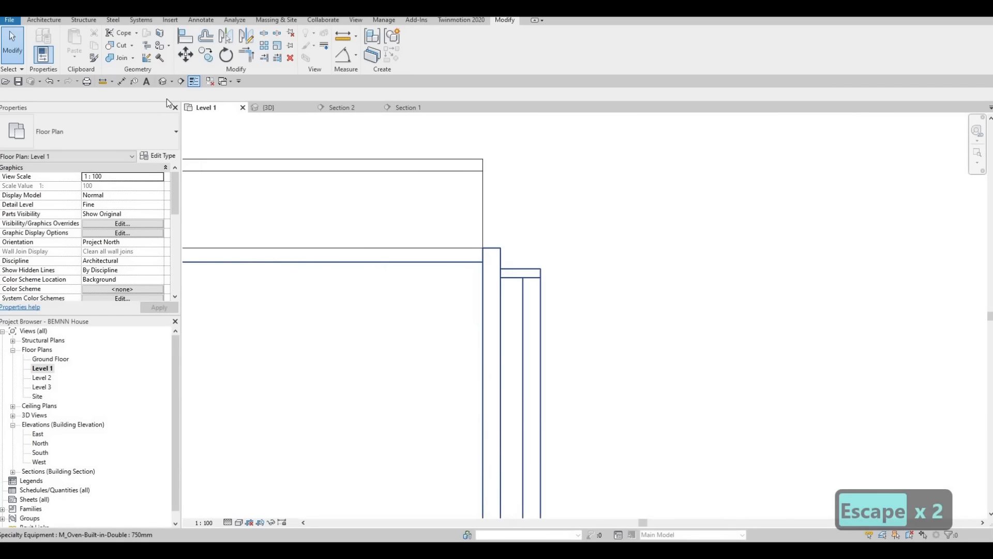
Examine the oven surround, wooden counter and stone refrigerator surround in the 3D view from several angles.
{"action": "left_click", "coordinate": [163, 81]}
{"action": "scroll", "coordinate": [394, 253], "scroll_direction": "down", "scroll_amount": 3}
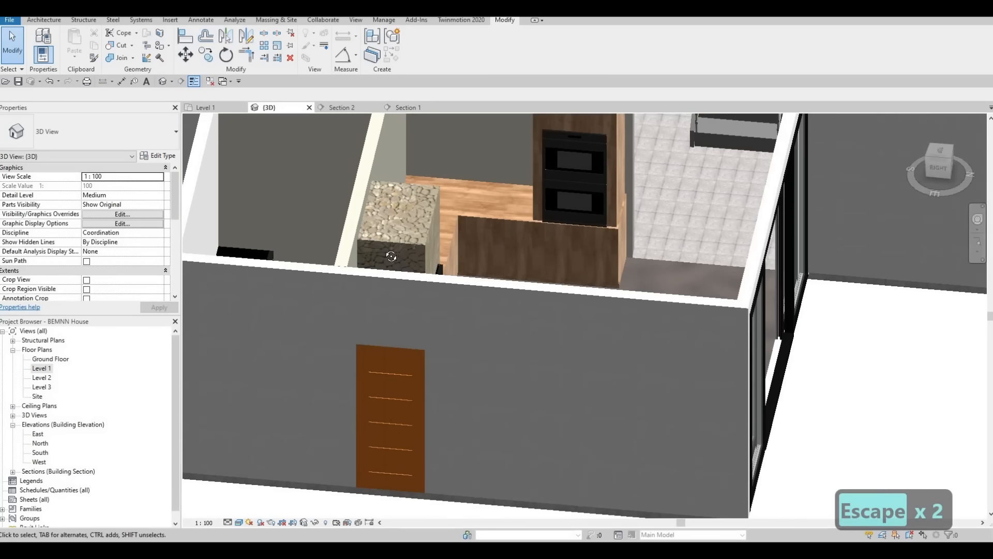
{"action": "middle_click_drag", "start_coordinate": [431, 265], "coordinate": [613, 223], "text": "shift"}
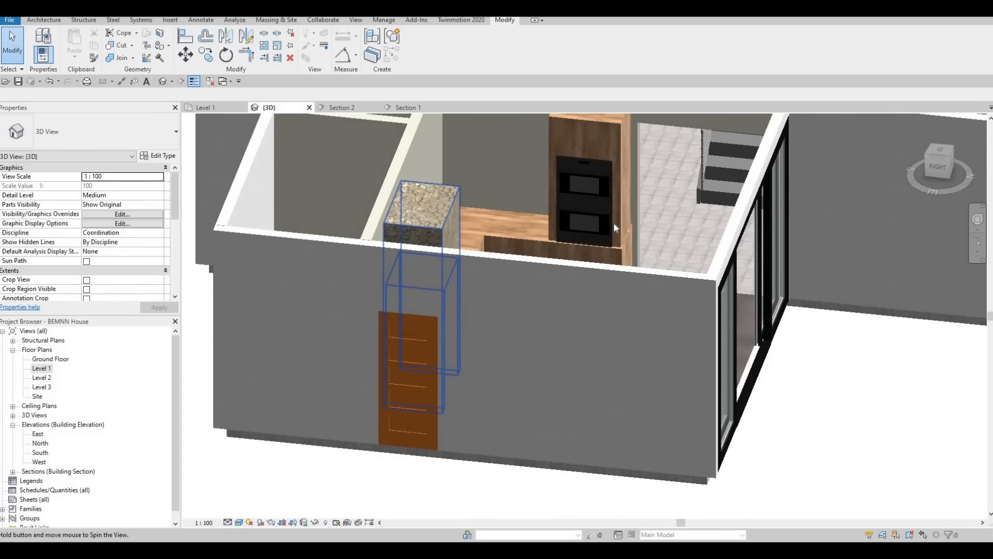
{"action": "scroll", "coordinate": [685, 288], "scroll_direction": "up", "scroll_amount": 4}
{"action": "middle_click_drag", "start_coordinate": [685, 288], "coordinate": [645, 253], "text": "shift"}
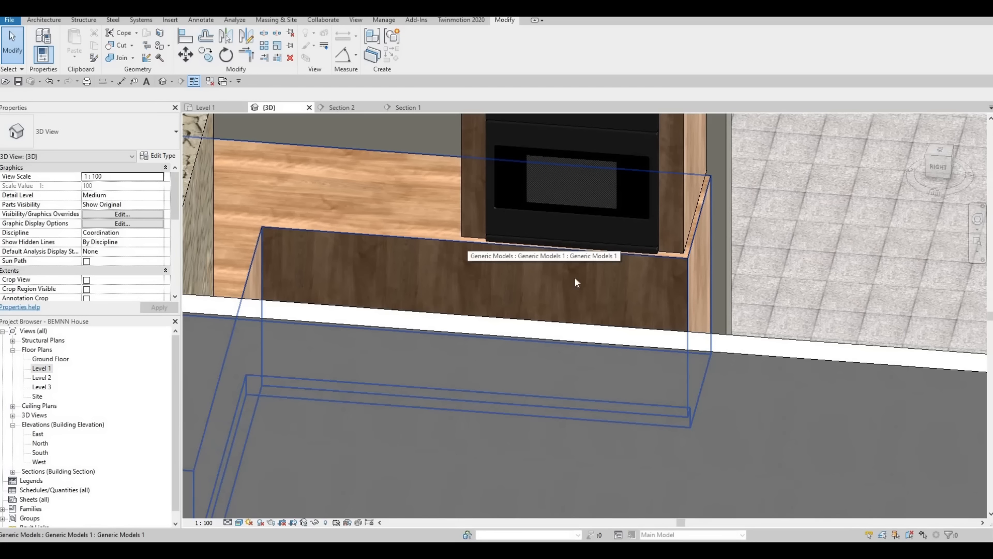
{"action": "middle_click_drag", "start_coordinate": [468, 241], "coordinate": [481, 316], "text": "shift"}
{"action": "scroll", "coordinate": [532, 281], "scroll_direction": "down", "scroll_amount": 2}
{"action": "middle_click_drag", "start_coordinate": [532, 282], "coordinate": [541, 202], "text": "shift"}
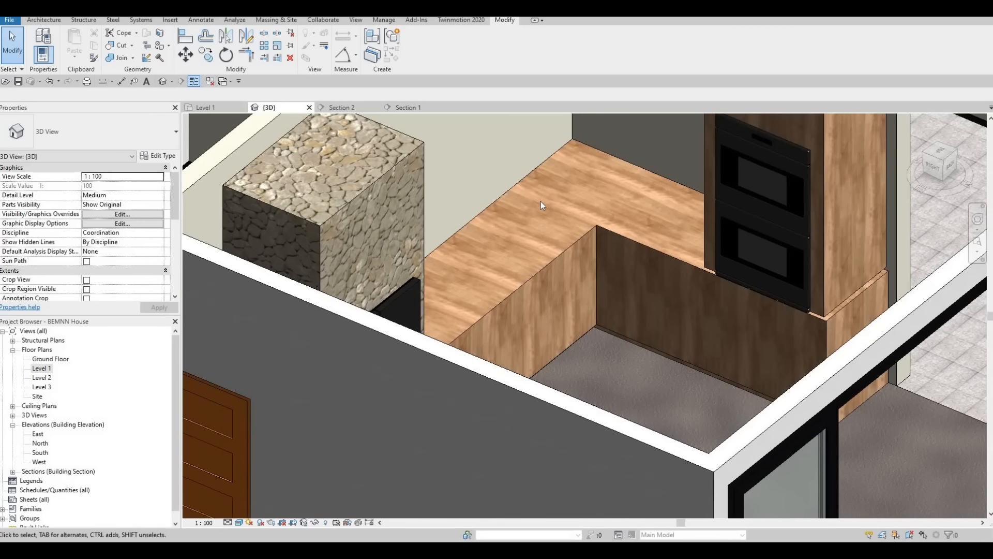
{"action": "scroll", "coordinate": [481, 249], "scroll_direction": "down", "scroll_amount": 4}
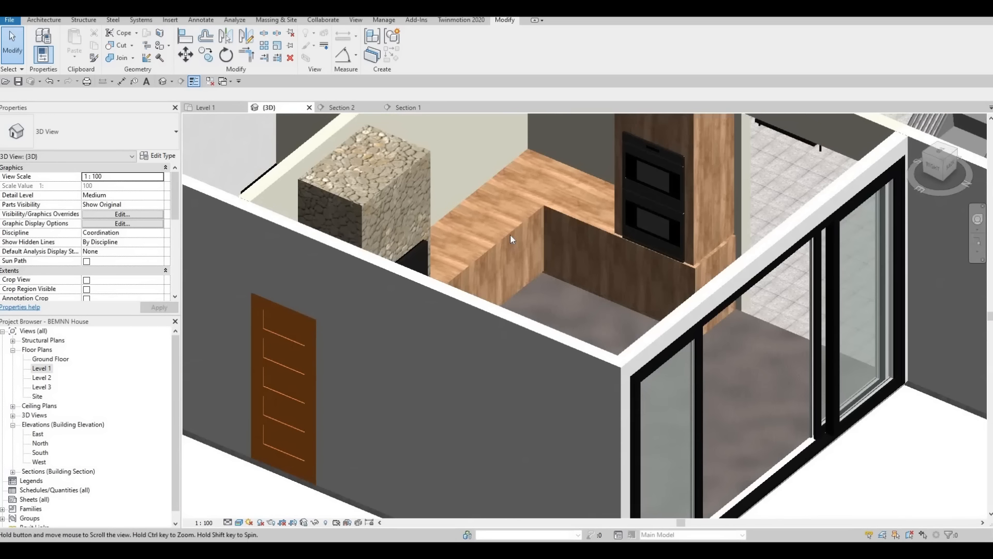
{"action": "scroll", "coordinate": [492, 255], "scroll_direction": "up", "scroll_amount": 2}
{"action": "scroll", "coordinate": [492, 254], "scroll_direction": "up", "scroll_amount": 2}
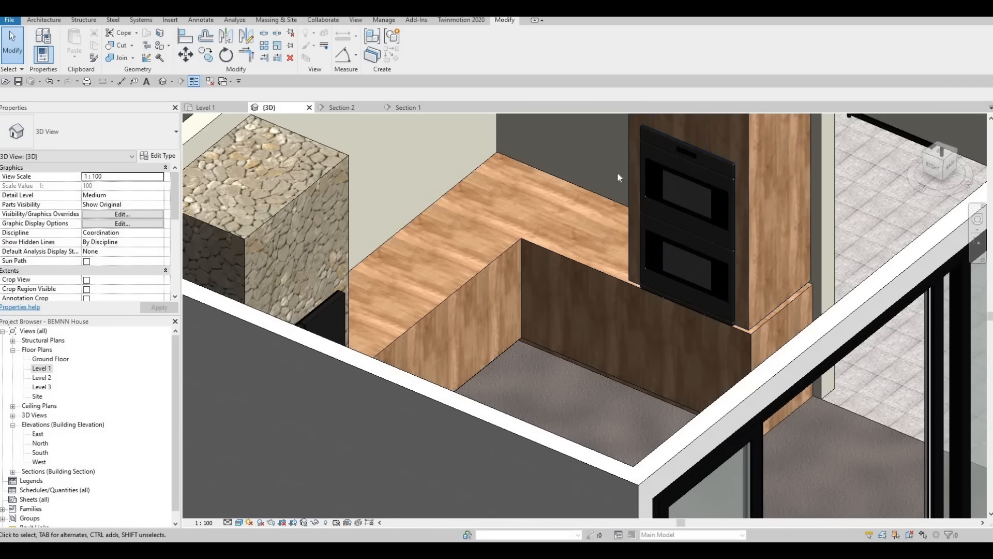
{"action": "scroll", "coordinate": [638, 290], "scroll_direction": "down", "scroll_amount": 3}
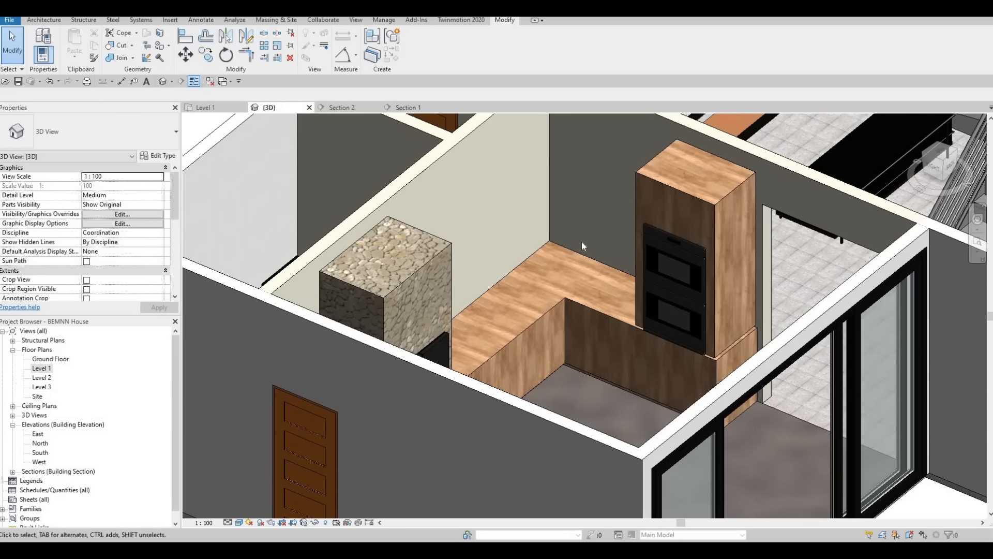
{"action": "middle_click_drag", "start_coordinate": [583, 257], "coordinate": [576, 245]}
{"action": "scroll", "coordinate": [576, 244], "scroll_direction": "down", "scroll_amount": 2}
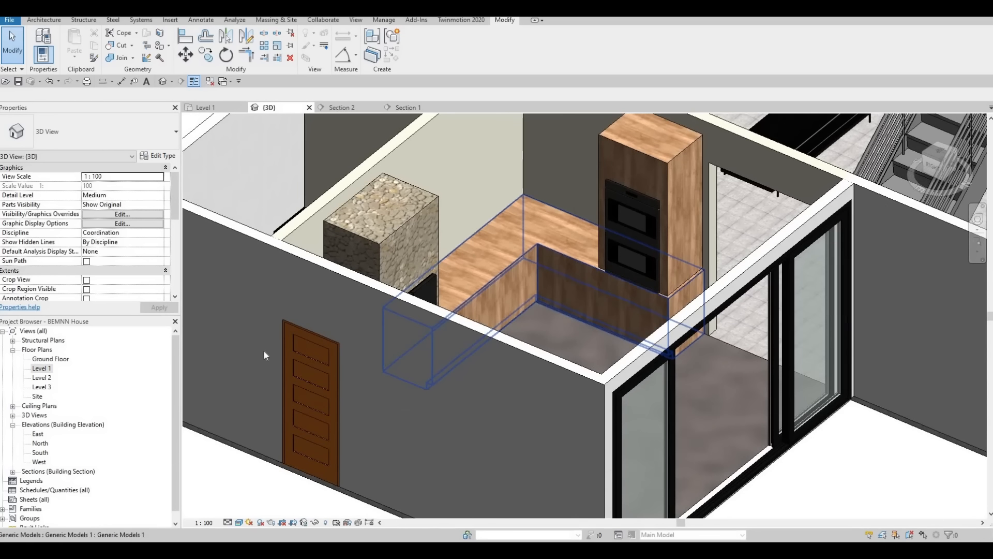
Open the L-shaped kitchen counter for in-place editing and show it in the Level 1 plan.
{"action": "left_click", "coordinate": [492, 273]}
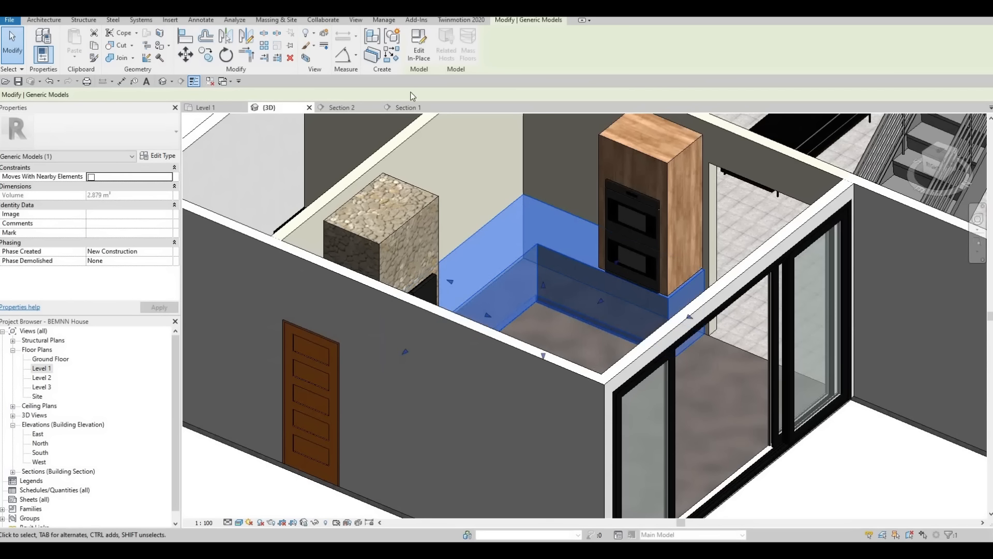
{"action": "left_click", "coordinate": [418, 57]}
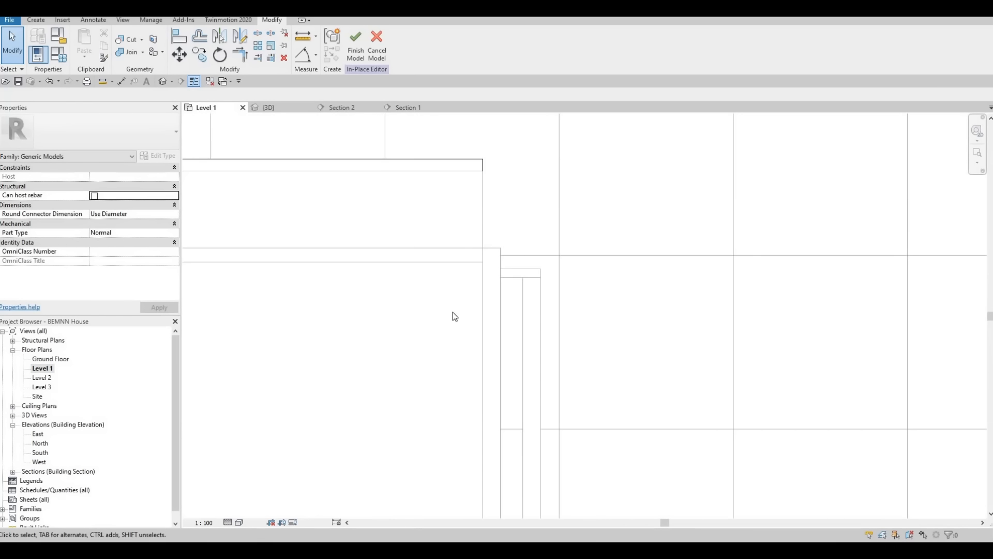
{"action": "scroll", "coordinate": [439, 379], "scroll_direction": "down", "scroll_amount": 2}
{"action": "middle_click_drag", "start_coordinate": [438, 379], "coordinate": [518, 266]}
{"action": "scroll", "coordinate": [452, 144], "scroll_direction": "down", "scroll_amount": 1}
{"action": "middle_click_drag", "start_coordinate": [420, 213], "coordinate": [456, 124]}
{"action": "scroll", "coordinate": [455, 124], "scroll_direction": "down", "scroll_amount": 7}
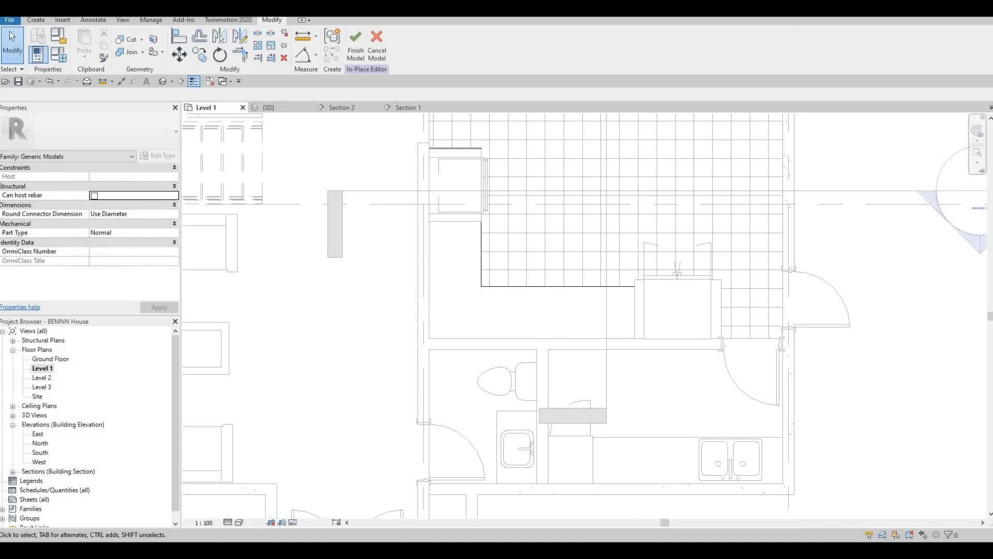
Start a new extrusion in the counter model with Extrusion Start 900 and Extrusion End 925.
{"action": "left_click", "coordinate": [36, 20]}
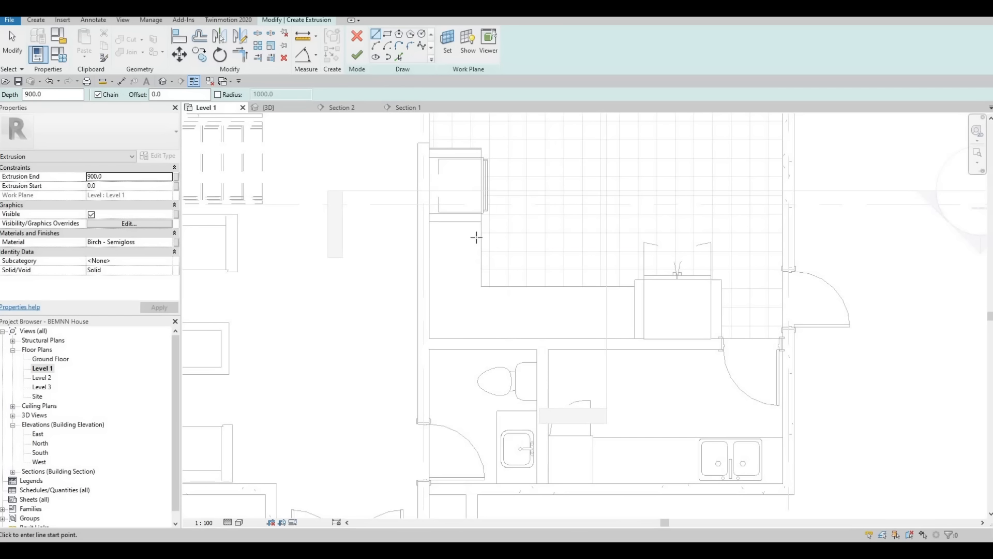
{"action": "left_click", "coordinate": [125, 186]}
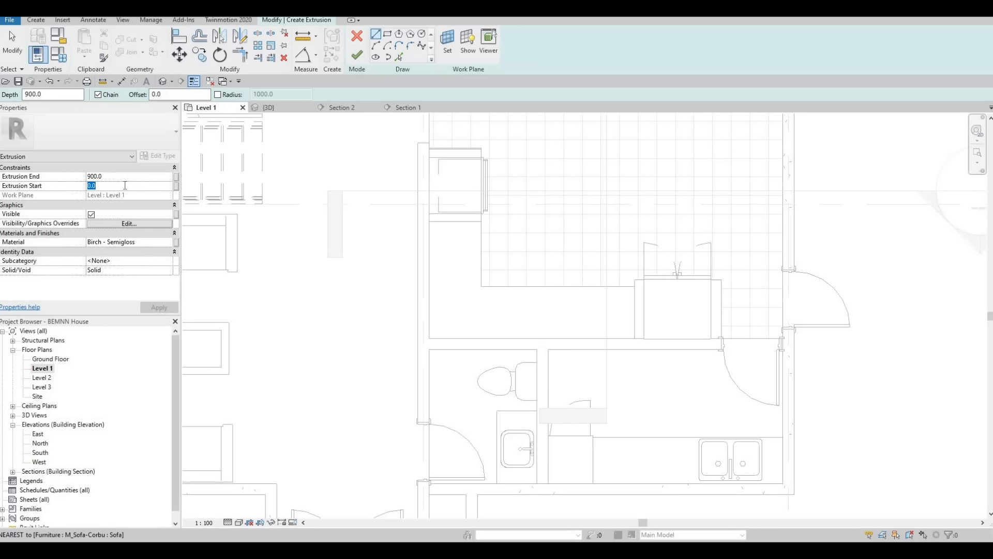
{"action": "type", "text": "900"}
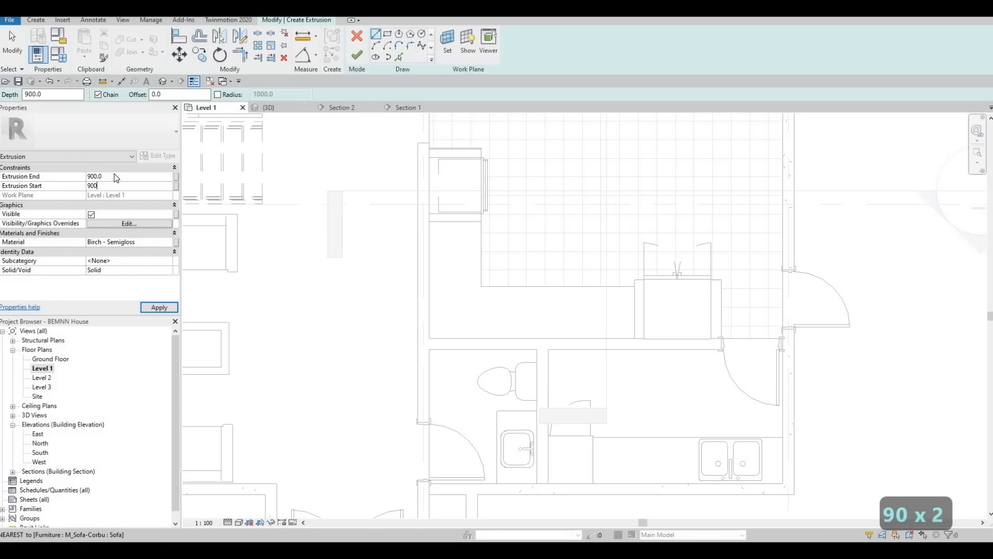
{"action": "type", "text": "925"}
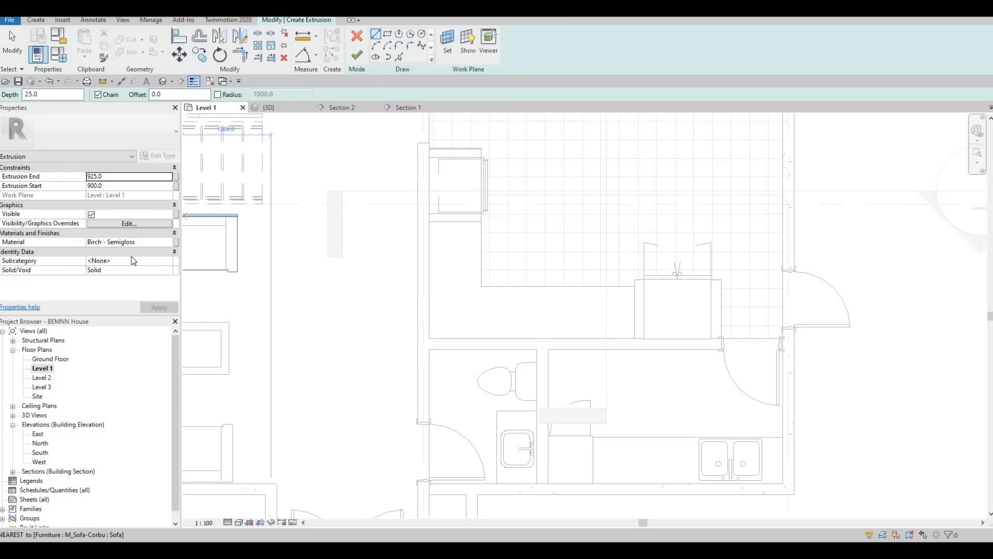
Add Marble from the AEC Materials Stone library to the project and assign it as the extrusion's material.
{"action": "left_click", "coordinate": [167, 242]}
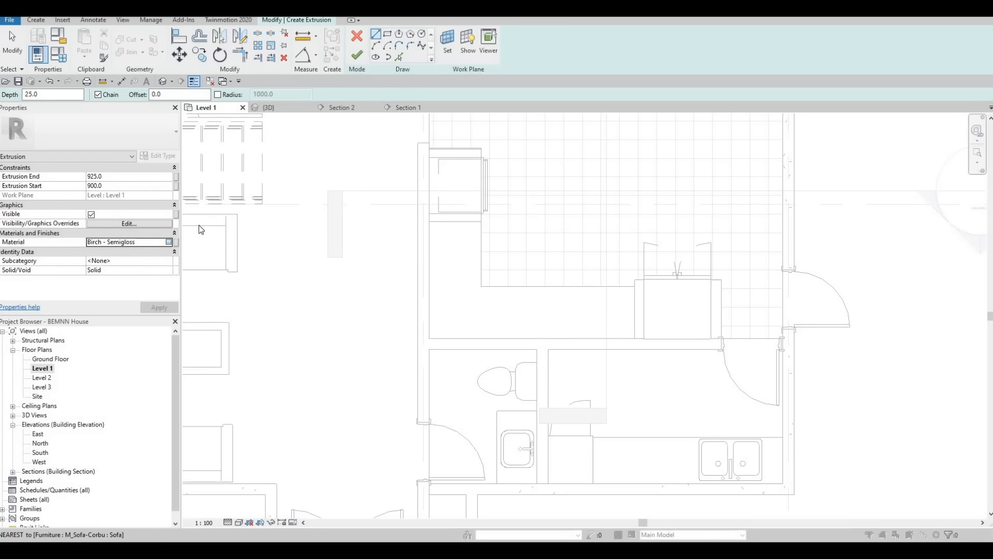
{"action": "left_click", "coordinate": [167, 242]}
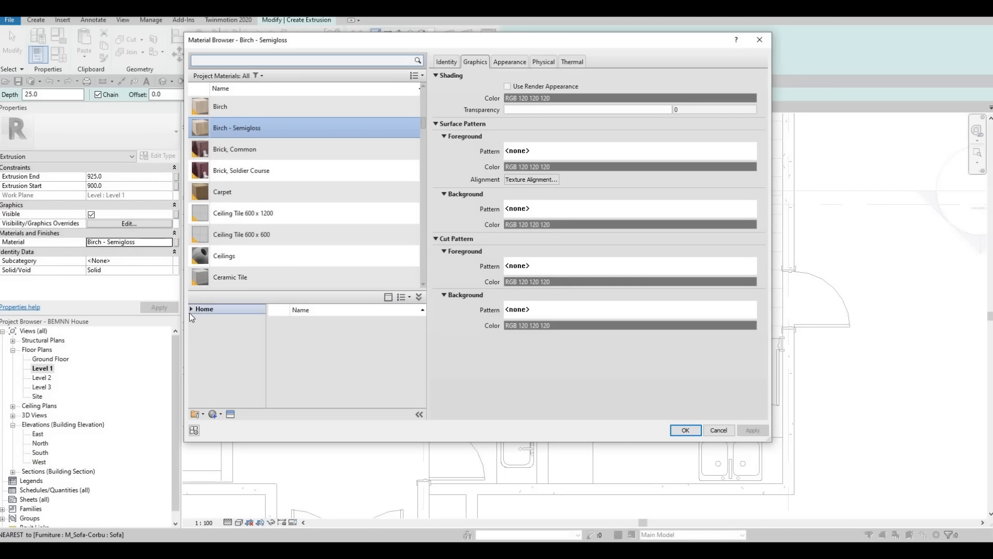
{"action": "left_click", "coordinate": [197, 329]}
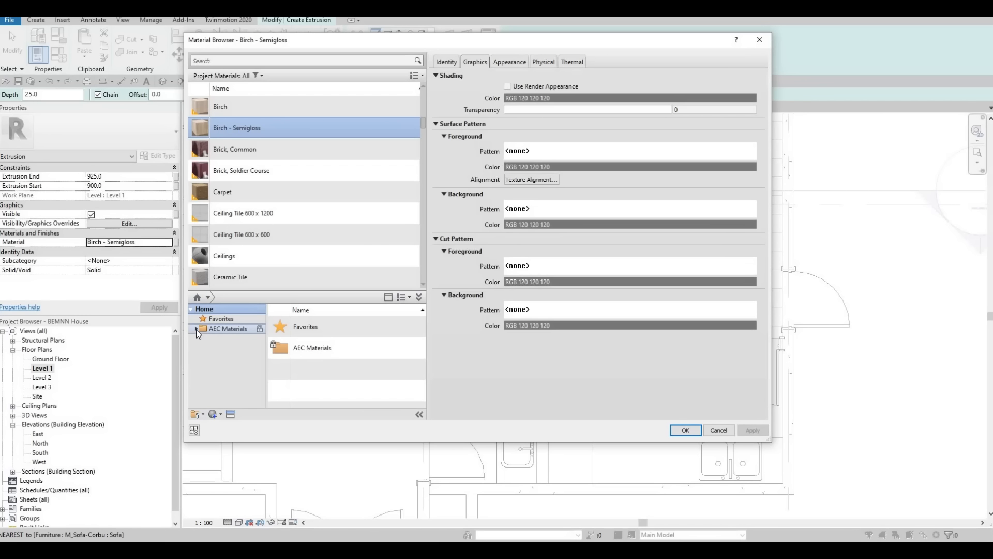
{"action": "scroll", "coordinate": [219, 383], "scroll_direction": "down", "scroll_amount": 4}
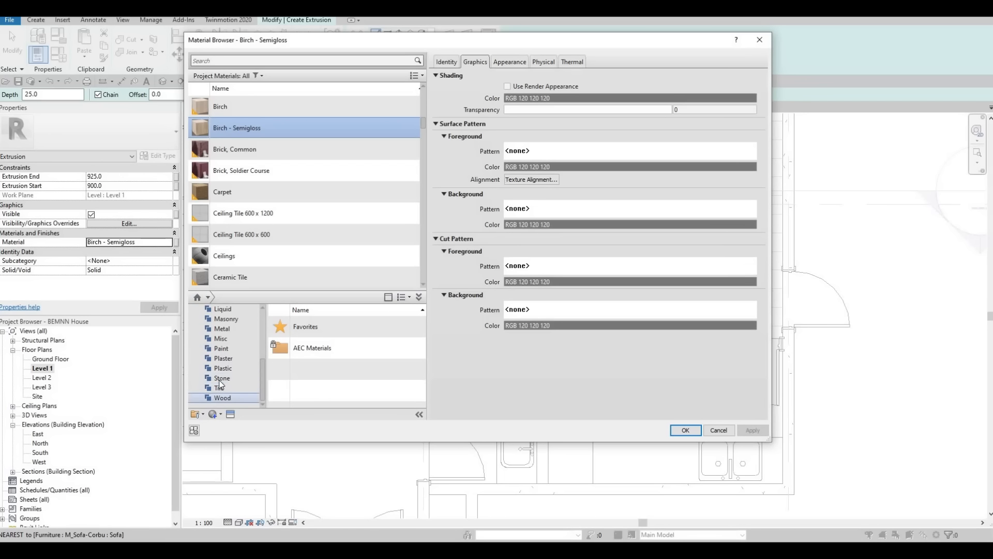
{"action": "left_click", "coordinate": [221, 378]}
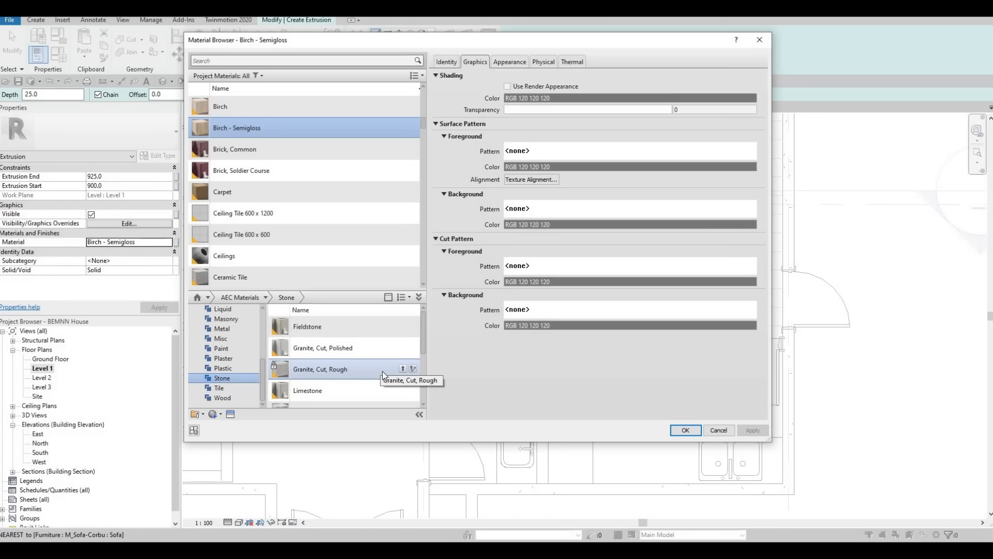
{"action": "scroll", "coordinate": [382, 372], "scroll_direction": "down", "scroll_amount": 2}
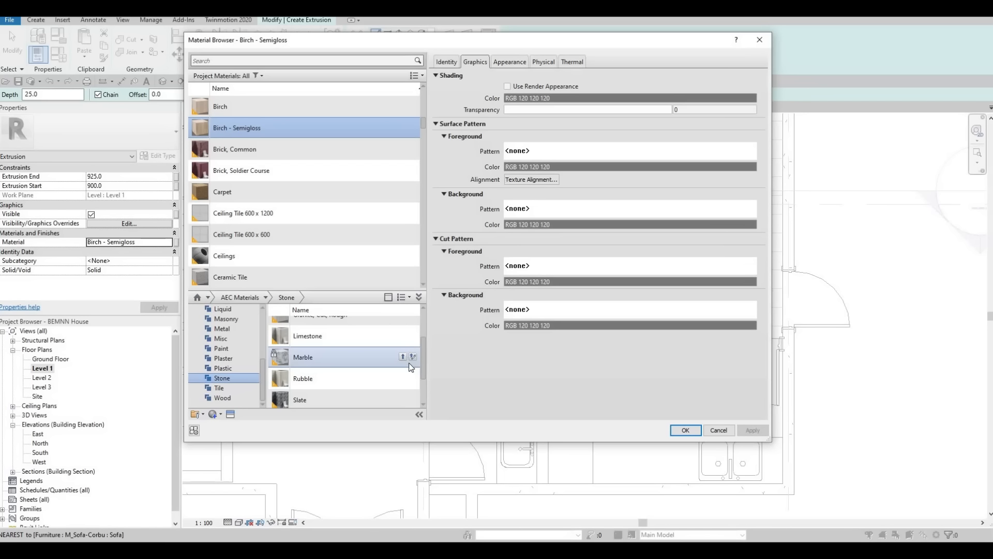
{"action": "left_click", "coordinate": [403, 357]}
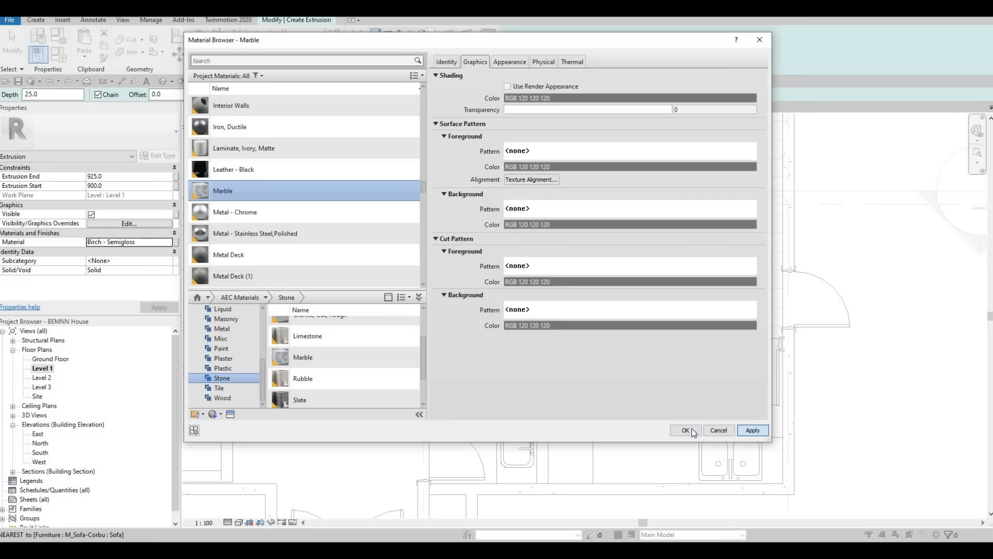
{"action": "left_click", "coordinate": [686, 430]}
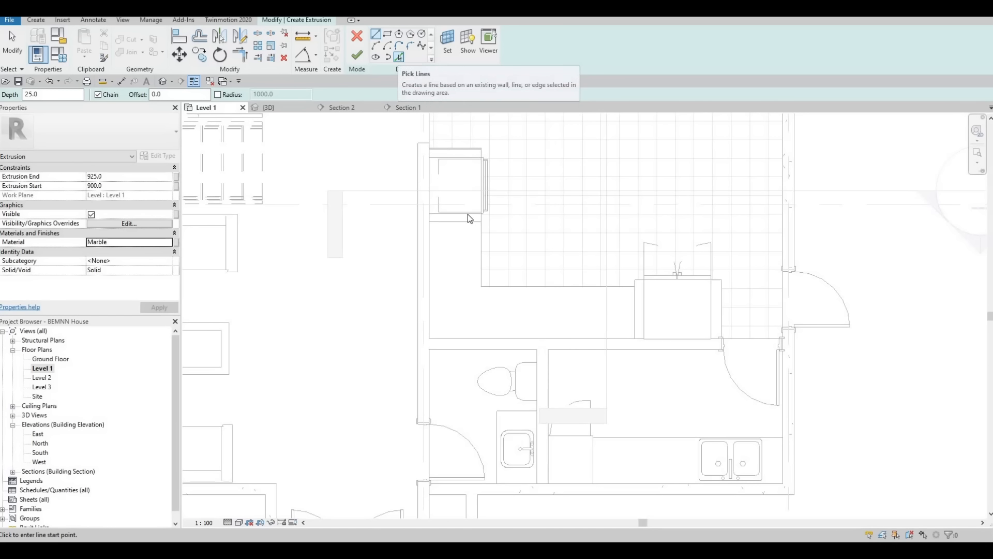
Sketch the countertop outline with Pick Lines along all six edges of the L-shaped counter, ending at the refrigerator surround.
{"action": "left_click", "coordinate": [399, 58]}
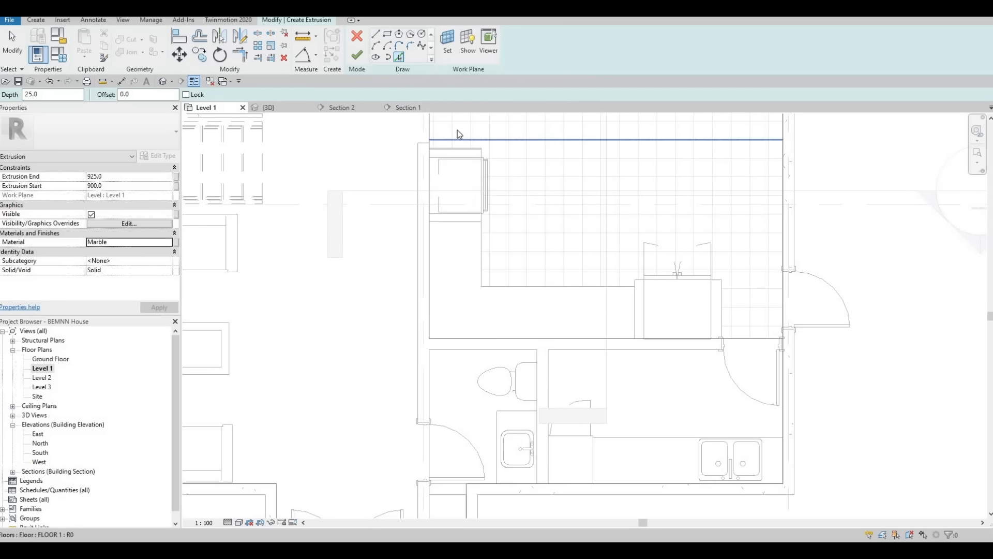
{"action": "left_click", "coordinate": [482, 241]}
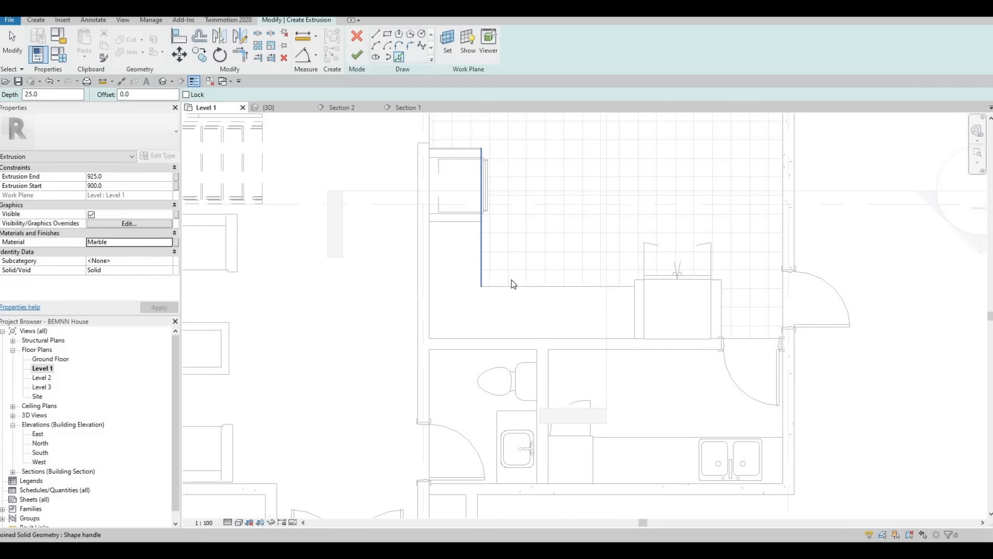
{"action": "left_click", "coordinate": [634, 312]}
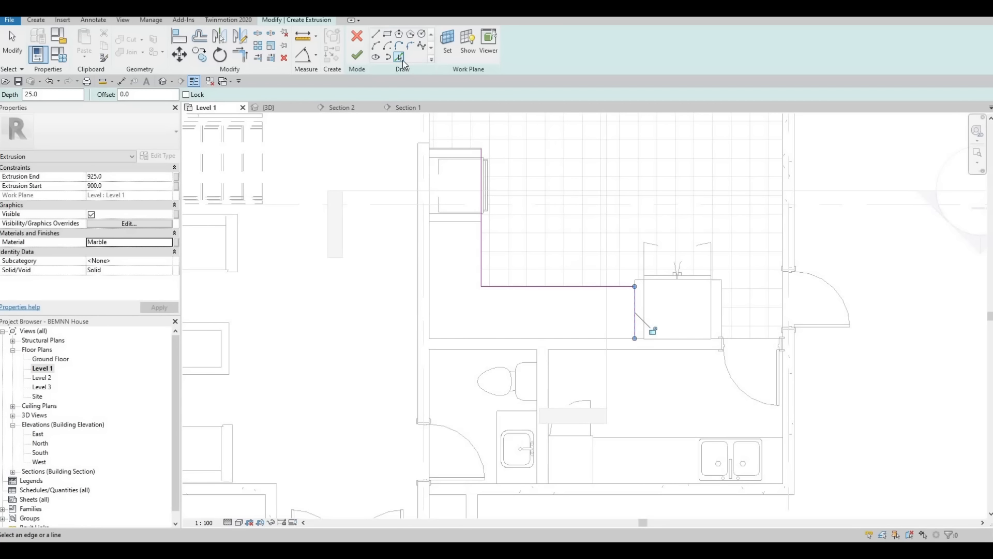
{"action": "left_click", "coordinate": [522, 340]}
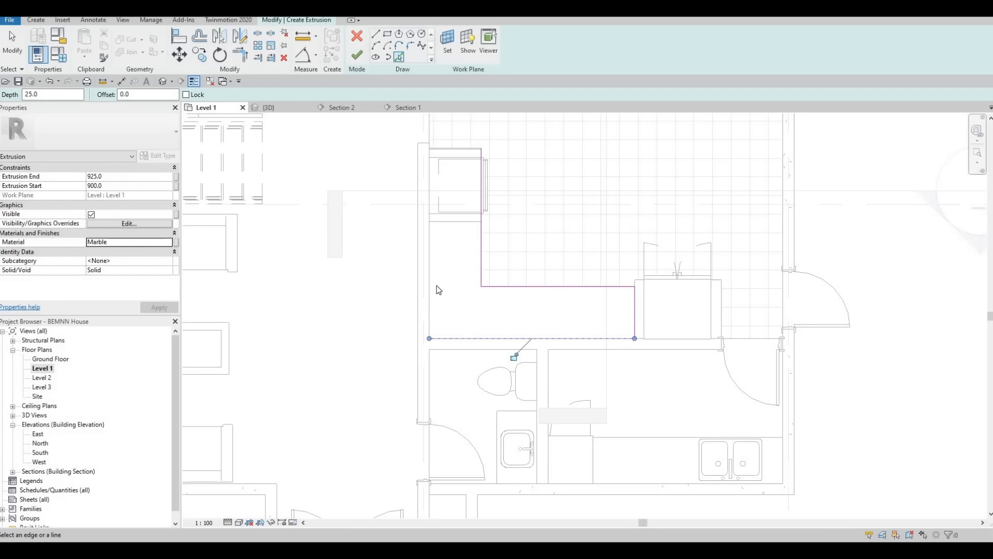
{"action": "left_click", "coordinate": [430, 228]}
{"action": "scroll", "coordinate": [444, 127], "scroll_direction": "up", "scroll_amount": 3}
{"action": "left_click", "coordinate": [451, 149]}
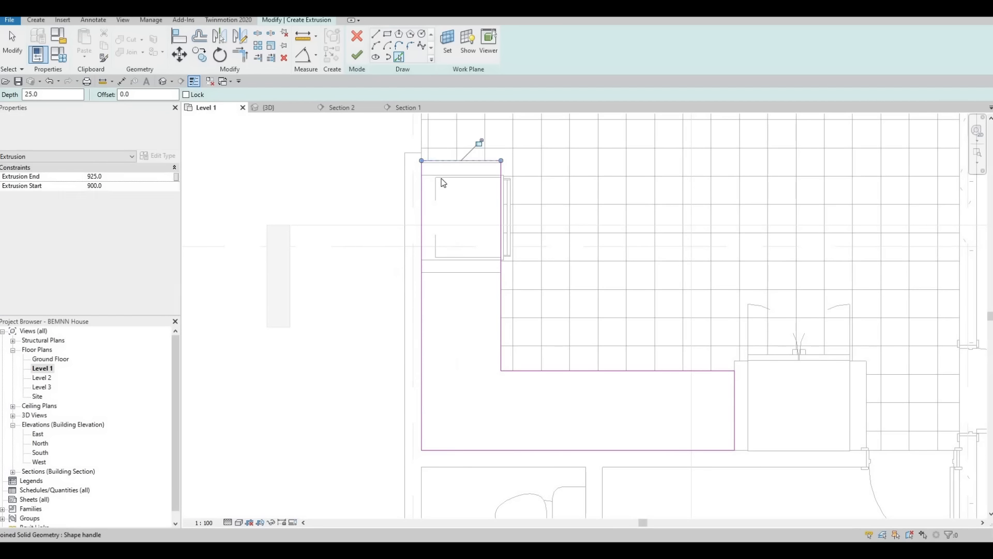
Complete the marble countertop extrusion, finish the in-place counter model and show the kitchen in 3D.
{"action": "key", "text": "Escape"}
{"action": "scroll", "coordinate": [451, 201], "scroll_direction": "down", "scroll_amount": 2}
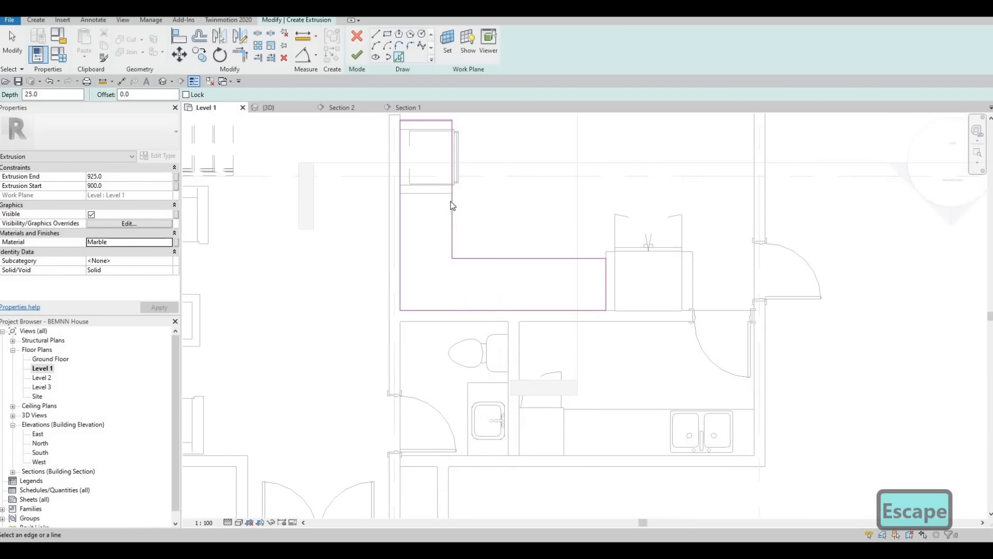
{"action": "left_click", "coordinate": [356, 56]}
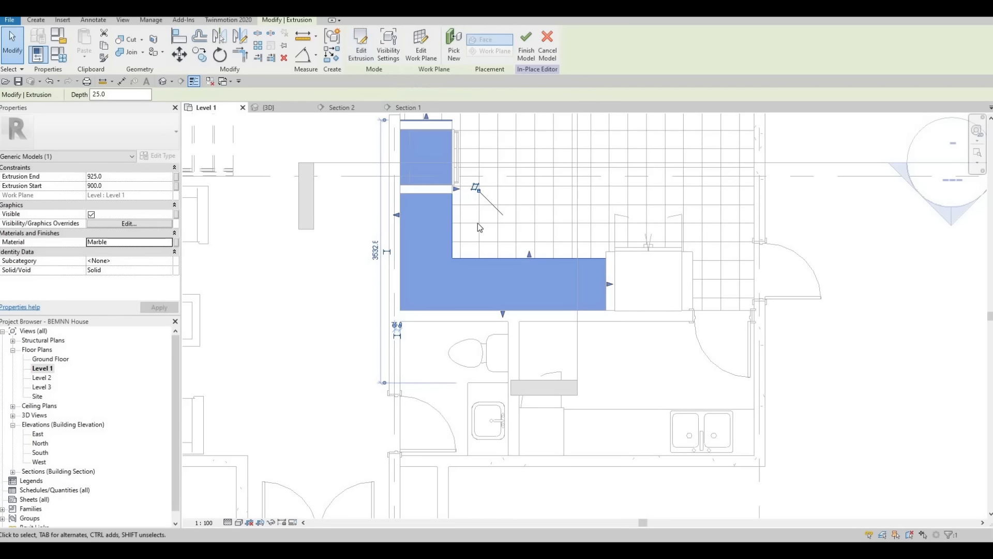
{"action": "key", "text": "Escape"}
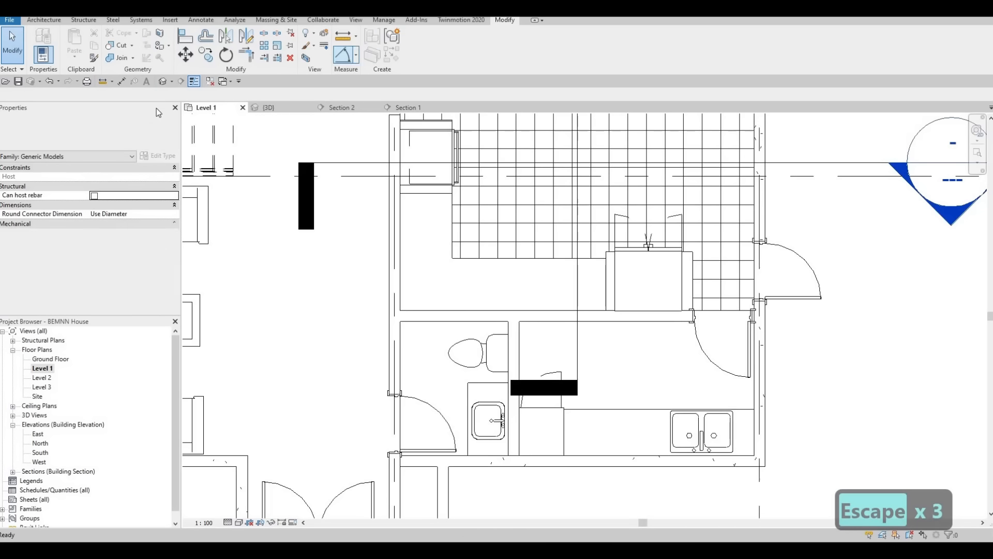
{"action": "left_click", "coordinate": [162, 83]}
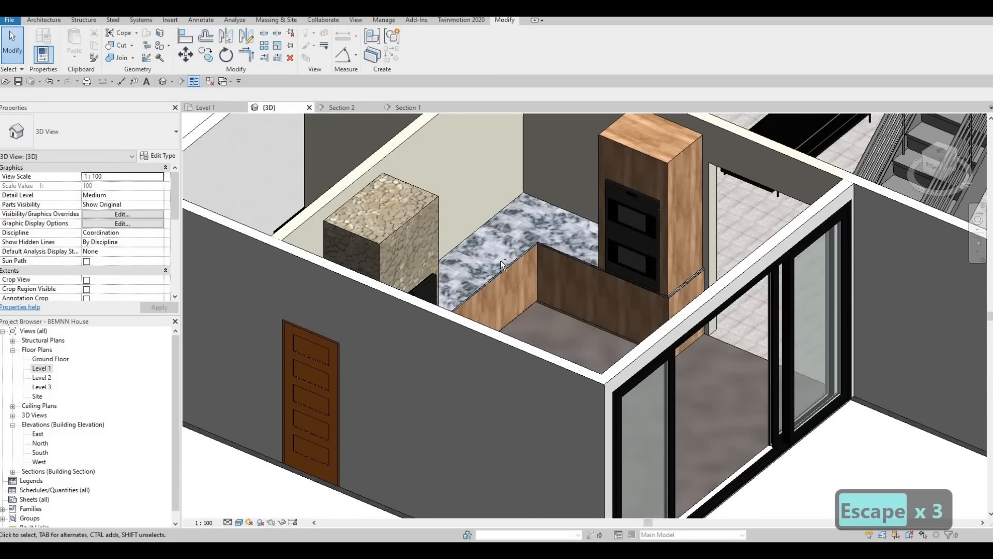
Shorten the marble countertop in the Level 1 plan so that it ends just before the double oven surround.
{"action": "middle_click_drag", "start_coordinate": [501, 260], "coordinate": [568, 286], "text": "shift"}
{"action": "middle_click_drag", "start_coordinate": [548, 219], "coordinate": [532, 216], "text": "shift"}
{"action": "scroll", "coordinate": [589, 222], "scroll_direction": "up", "scroll_amount": 5}
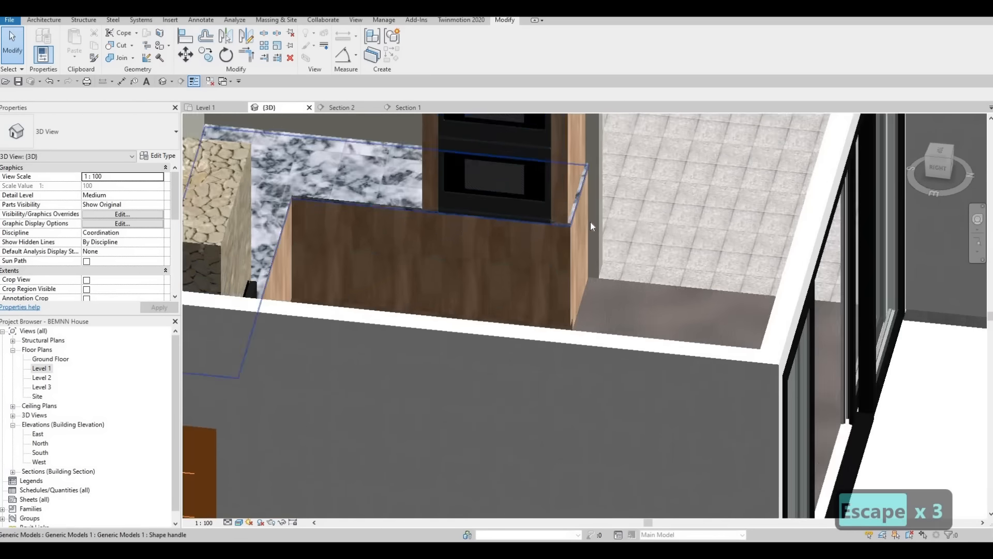
{"action": "middle_click_drag", "start_coordinate": [623, 273], "coordinate": [657, 284]}
{"action": "scroll", "coordinate": [657, 283], "scroll_direction": "down", "scroll_amount": 1}
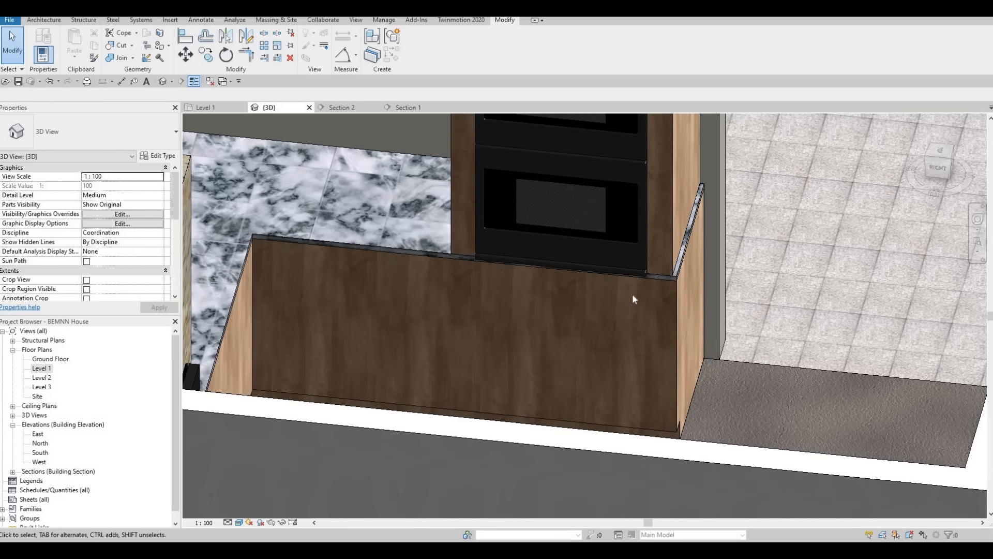
{"action": "scroll", "coordinate": [588, 285], "scroll_direction": "down", "scroll_amount": 1}
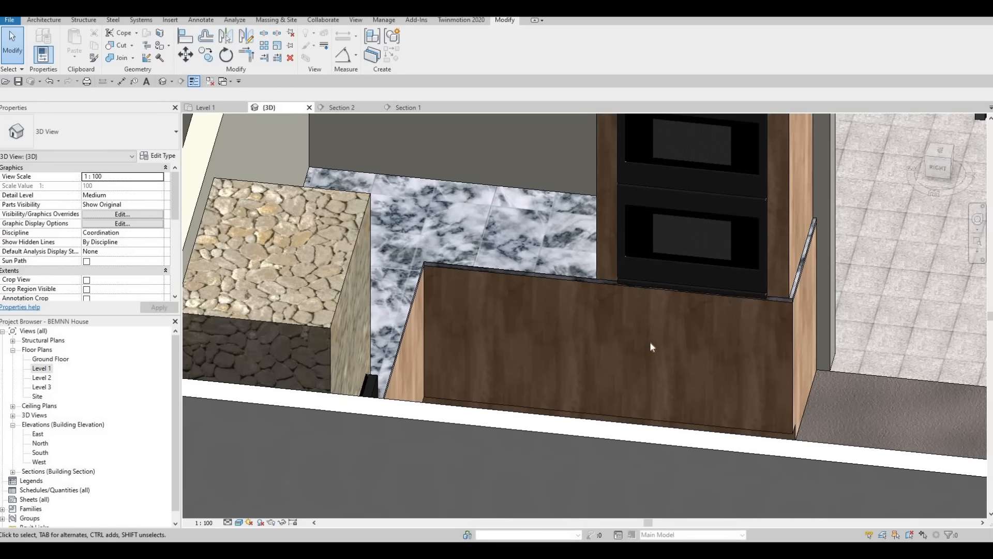
{"action": "double_click", "coordinate": [49, 370]}
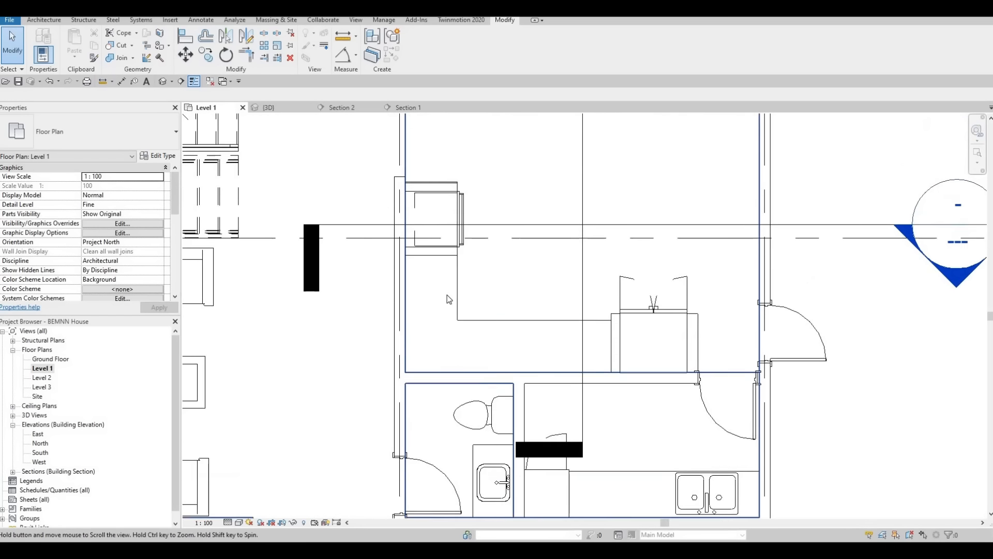
{"action": "left_click", "coordinate": [458, 298]}
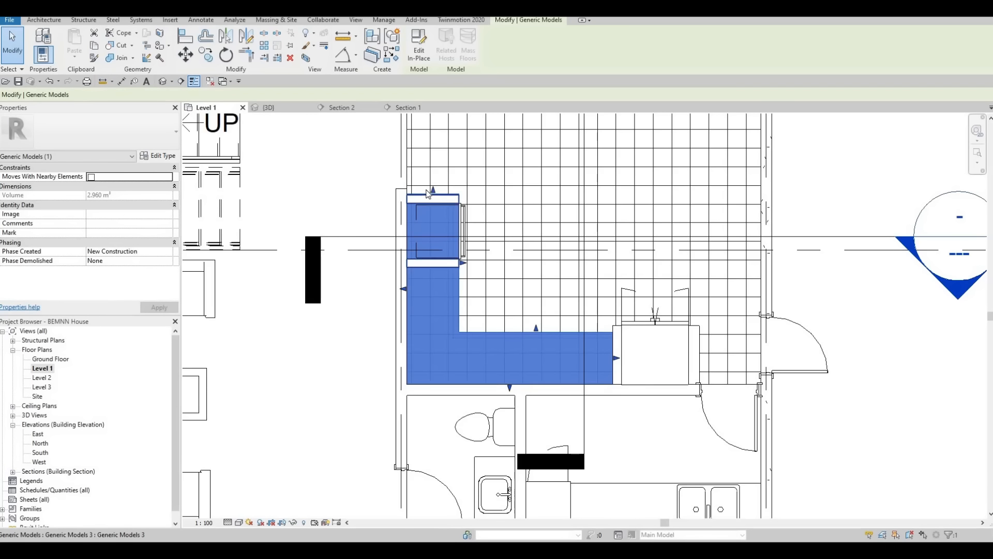
{"action": "scroll", "coordinate": [446, 280], "scroll_direction": "up", "scroll_amount": 3}
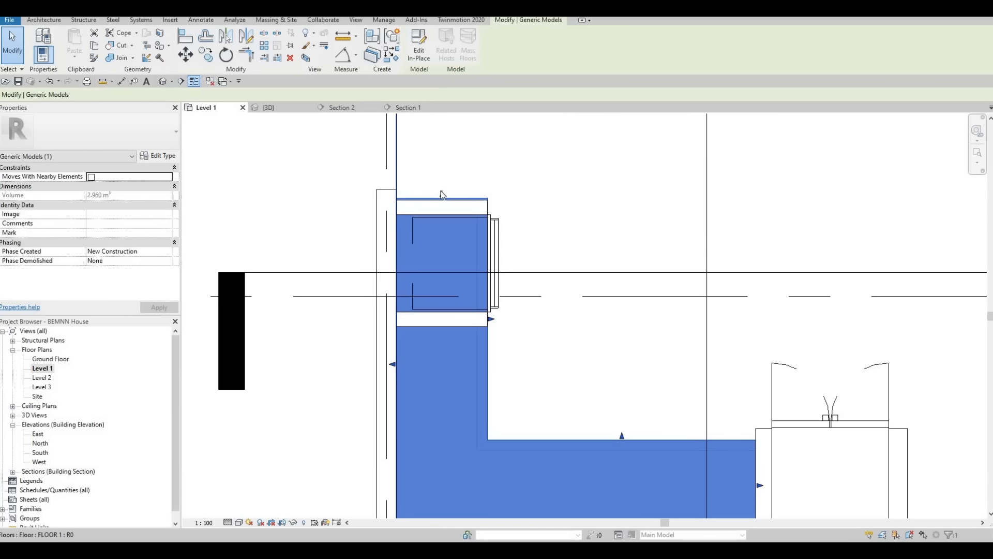
{"action": "left_click", "coordinate": [447, 336]}
{"action": "key", "text": "Escape"}
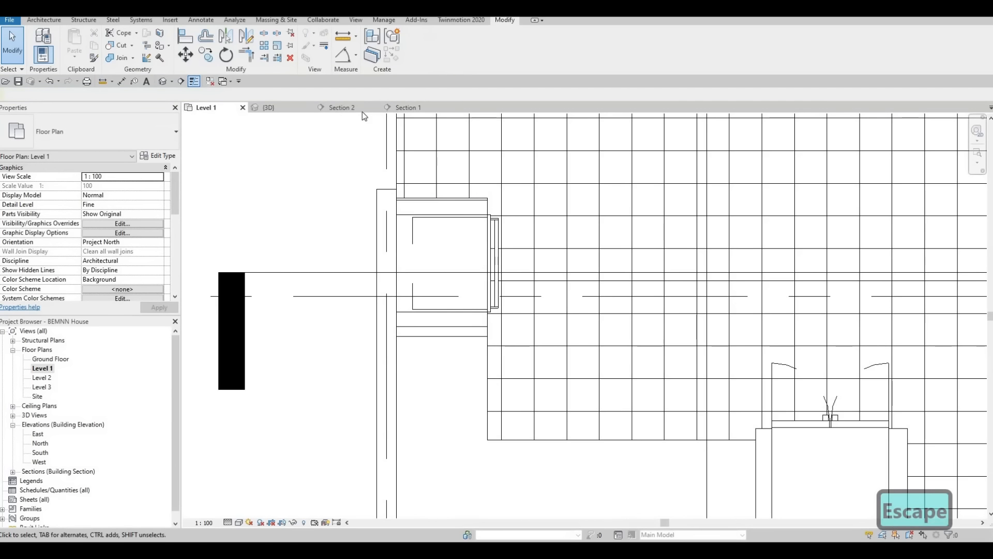
Align the front face of the oven surround's outer leg with the counter's front face in 3D.
{"action": "left_click", "coordinate": [288, 110]}
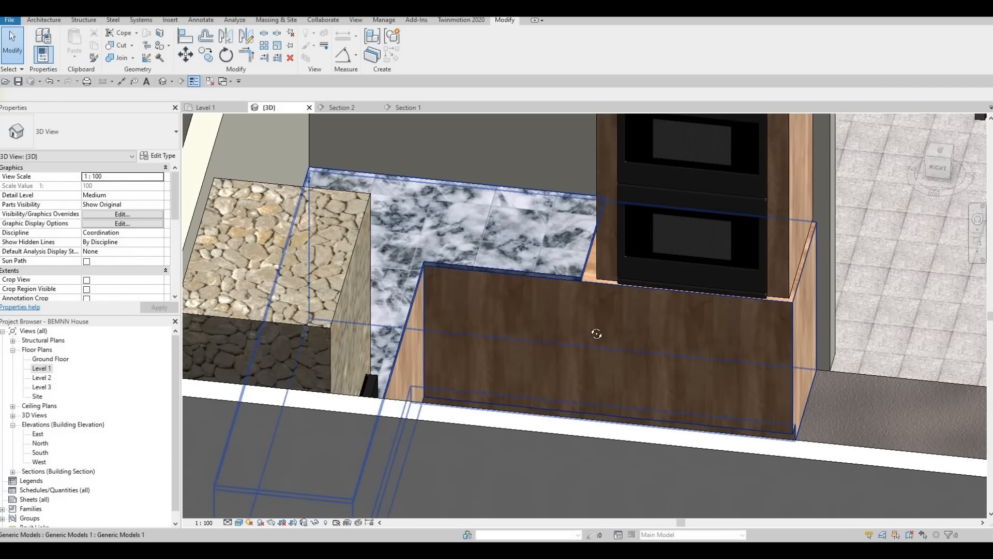
{"action": "middle_click_drag", "start_coordinate": [595, 332], "coordinate": [582, 259], "text": "shift"}
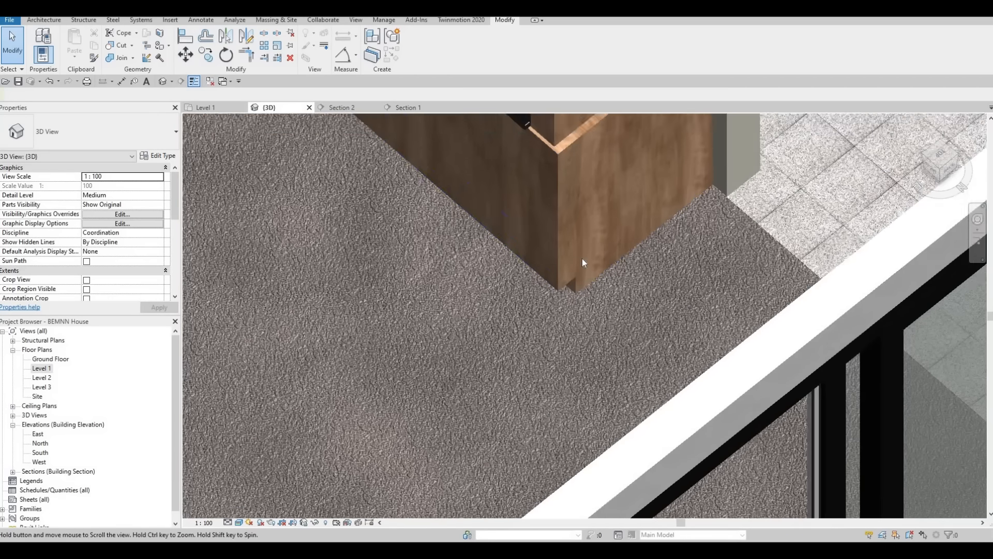
{"action": "scroll", "coordinate": [581, 258], "scroll_direction": "down", "scroll_amount": 3}
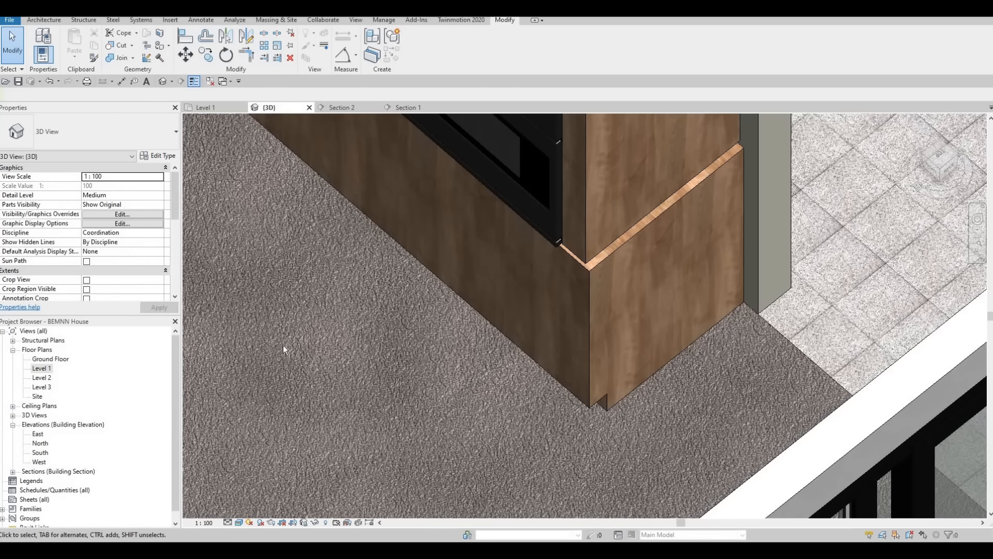
{"action": "middle_click_drag", "start_coordinate": [348, 233], "coordinate": [364, 378], "text": "shift"}
{"action": "scroll", "coordinate": [365, 379], "scroll_direction": "up", "scroll_amount": 5}
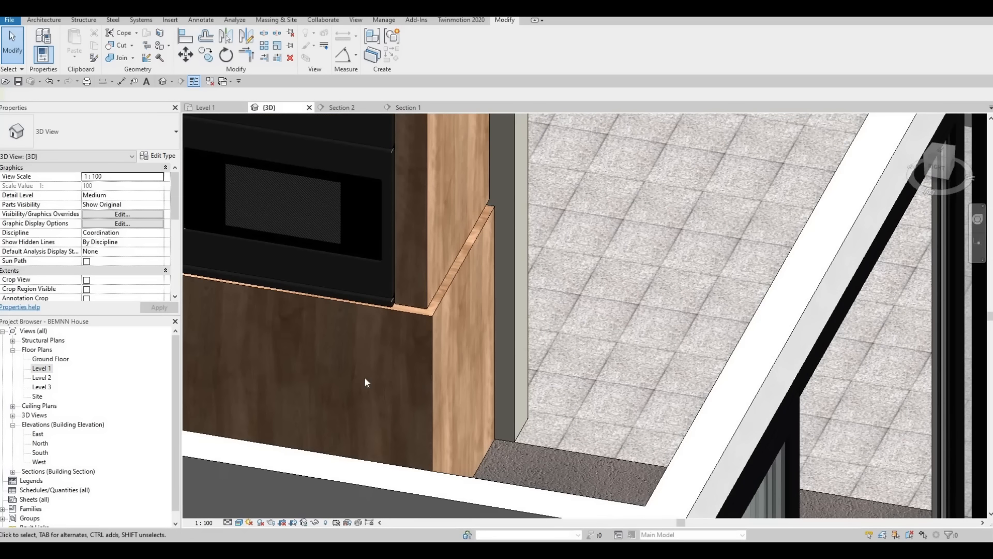
{"action": "key", "text": "a"}
{"action": "key", "text": "l"}
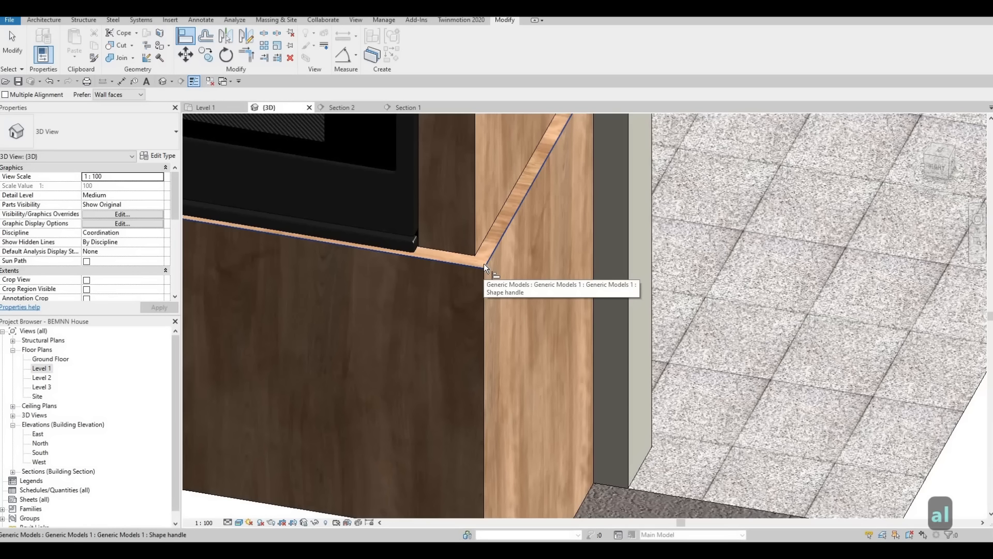
{"action": "key", "text": "F1"}
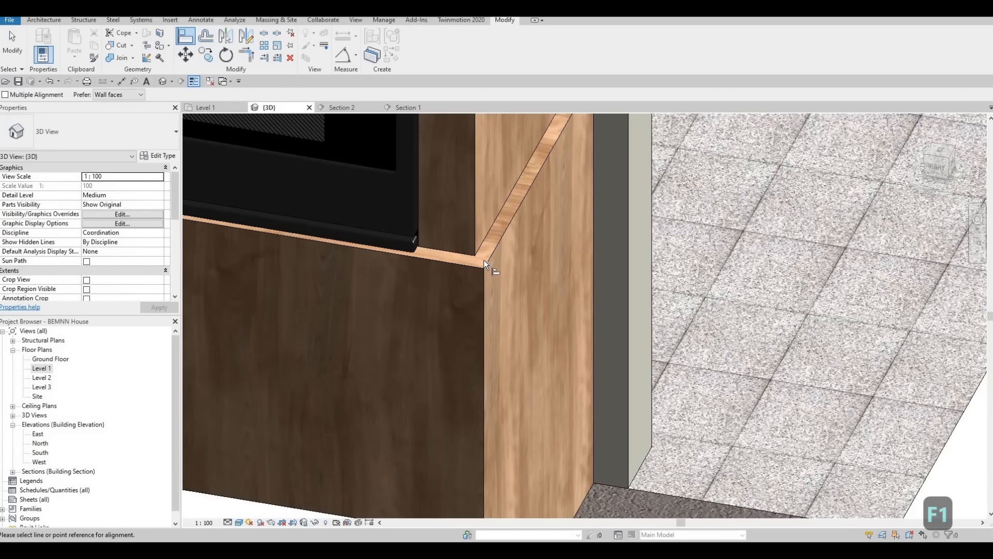
{"action": "middle_click_drag", "start_coordinate": [537, 249], "coordinate": [579, 400]}
{"action": "scroll", "coordinate": [578, 399], "scroll_direction": "down", "scroll_amount": 1}
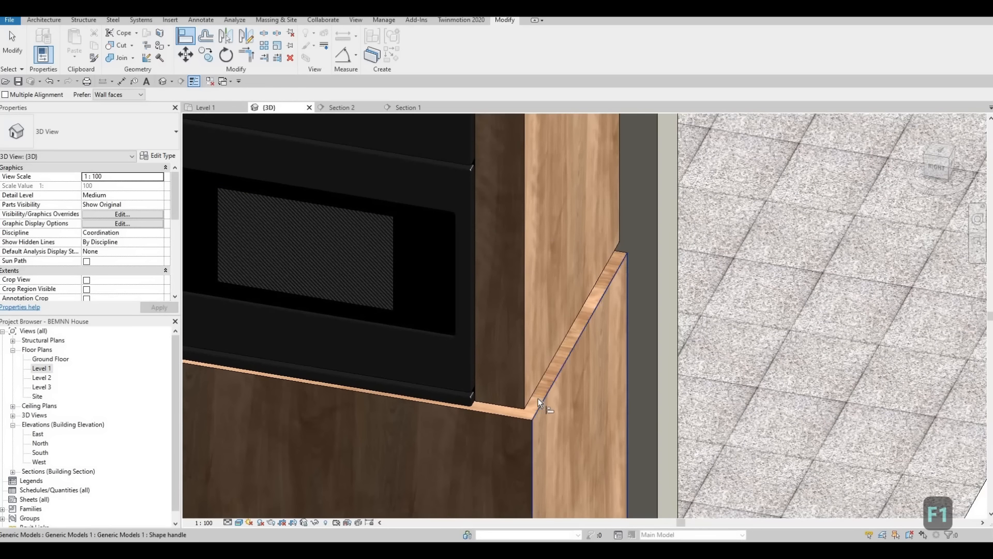
{"action": "left_click", "coordinate": [532, 392]}
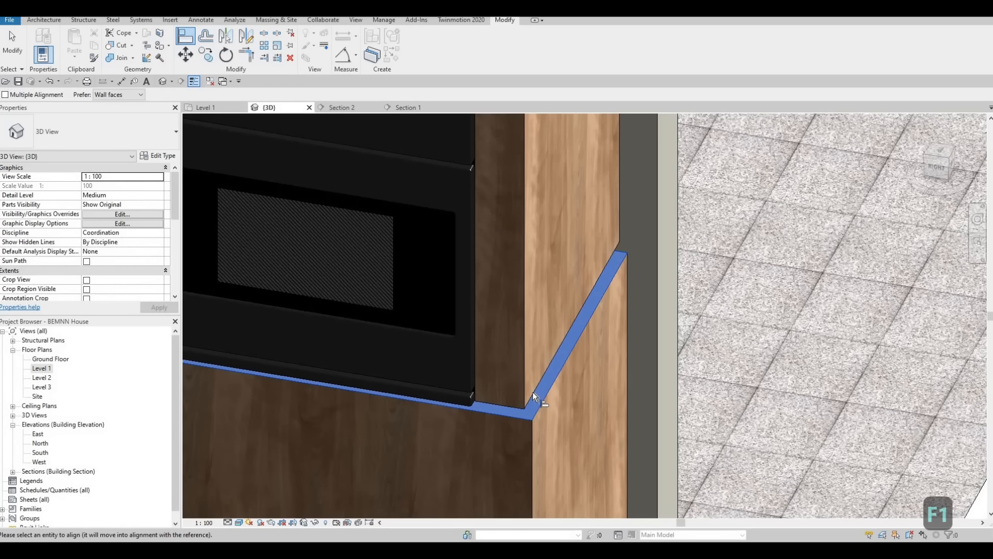
{"action": "left_click", "coordinate": [429, 406]}
Align the outer side face of the oven surround with the end face of the counter.
{"action": "middle_click_drag", "start_coordinate": [563, 411], "coordinate": [646, 405]}
{"action": "scroll", "coordinate": [648, 403], "scroll_direction": "down", "scroll_amount": 1}
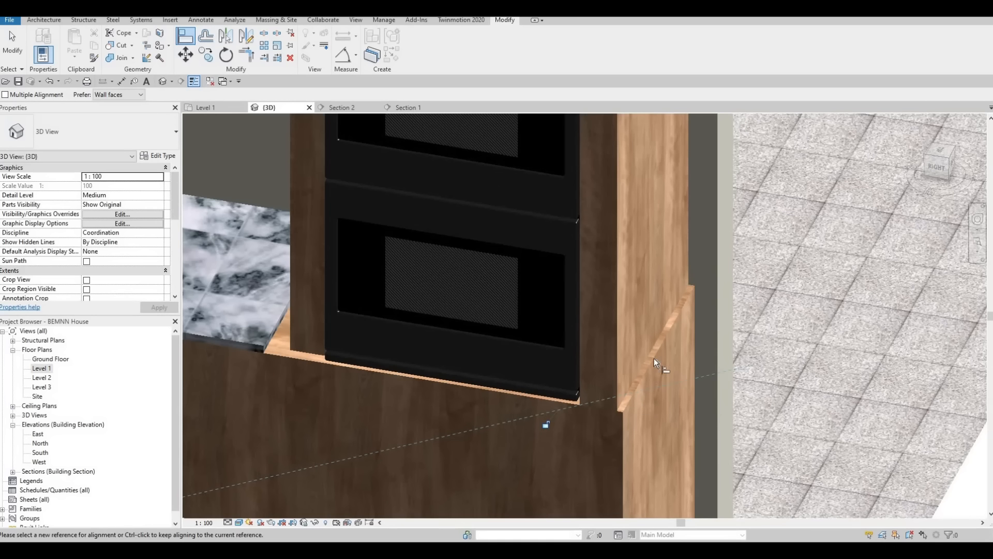
{"action": "left_click", "coordinate": [648, 368]}
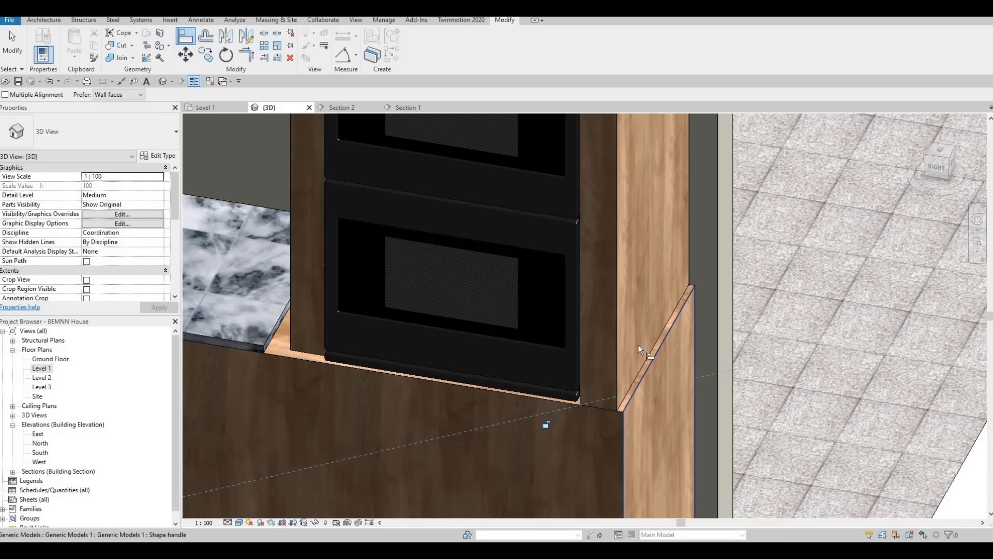
{"action": "left_click", "coordinate": [614, 386]}
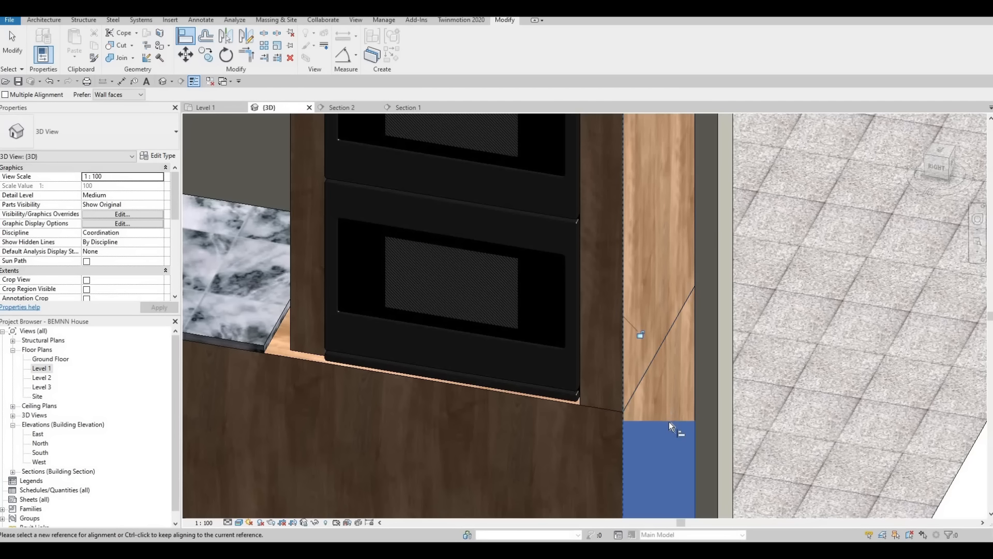
{"action": "key", "text": "Escape"}
{"action": "key", "text": "Escape"}
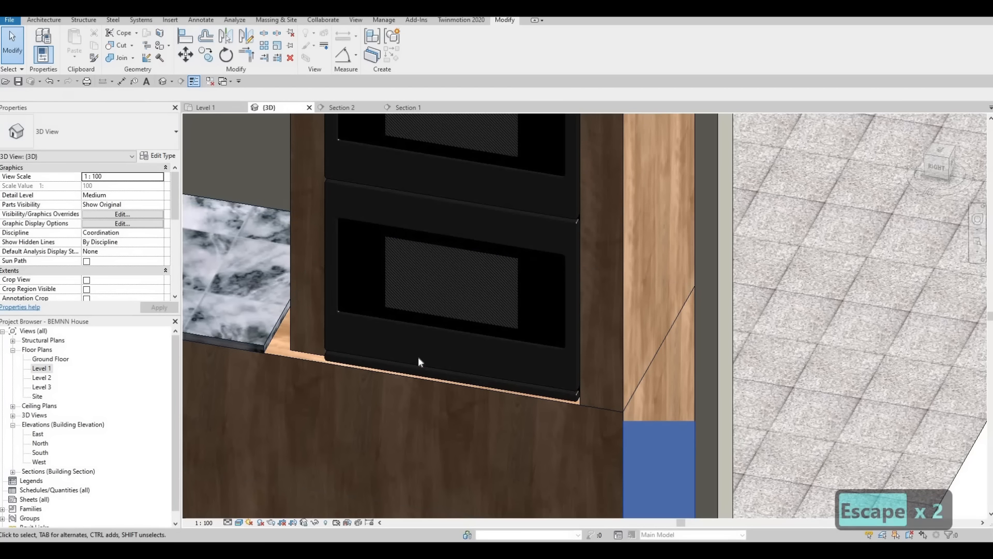
{"action": "middle_click_drag", "start_coordinate": [296, 358], "coordinate": [418, 364]}
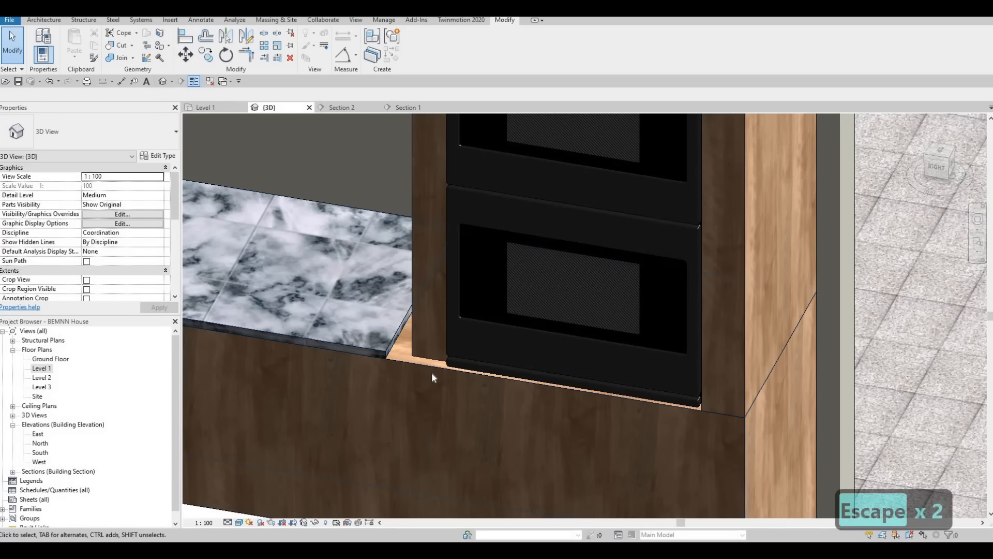
{"action": "scroll", "coordinate": [619, 342], "scroll_direction": "down", "scroll_amount": 3}
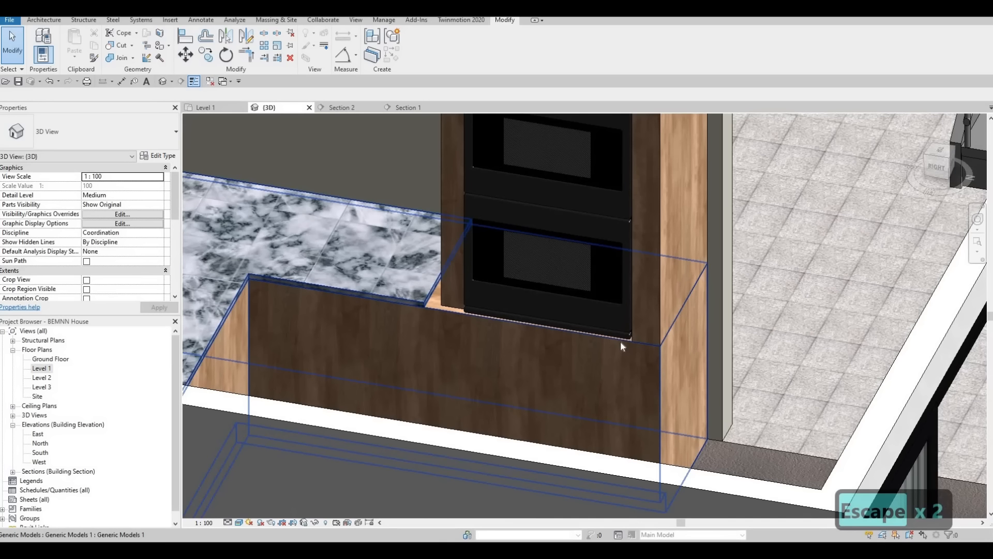
{"action": "key", "text": "Tab"}
{"action": "left_click", "coordinate": [464, 319]}
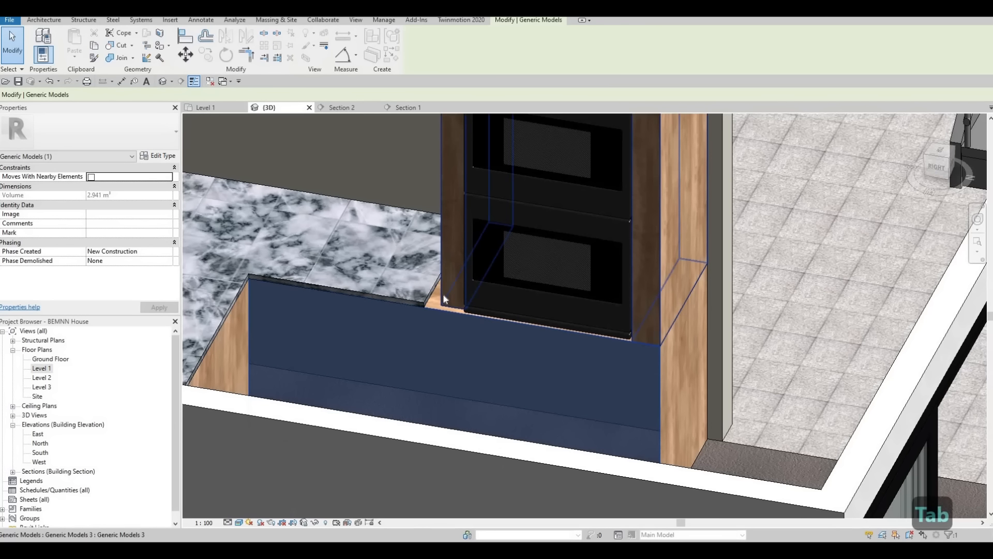
{"action": "key", "text": "Tab"}
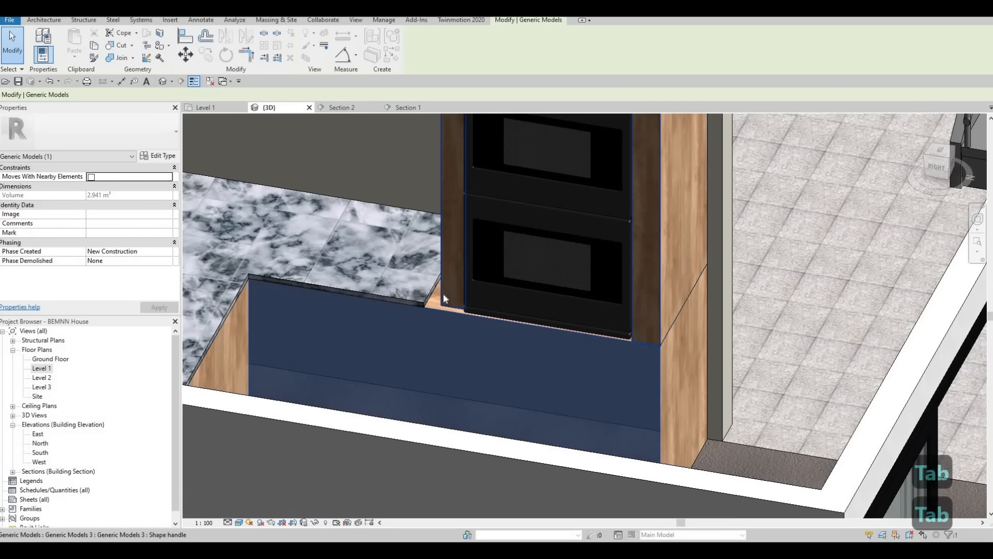
{"action": "left_click", "coordinate": [442, 293]}
{"action": "key", "text": "Escape"}
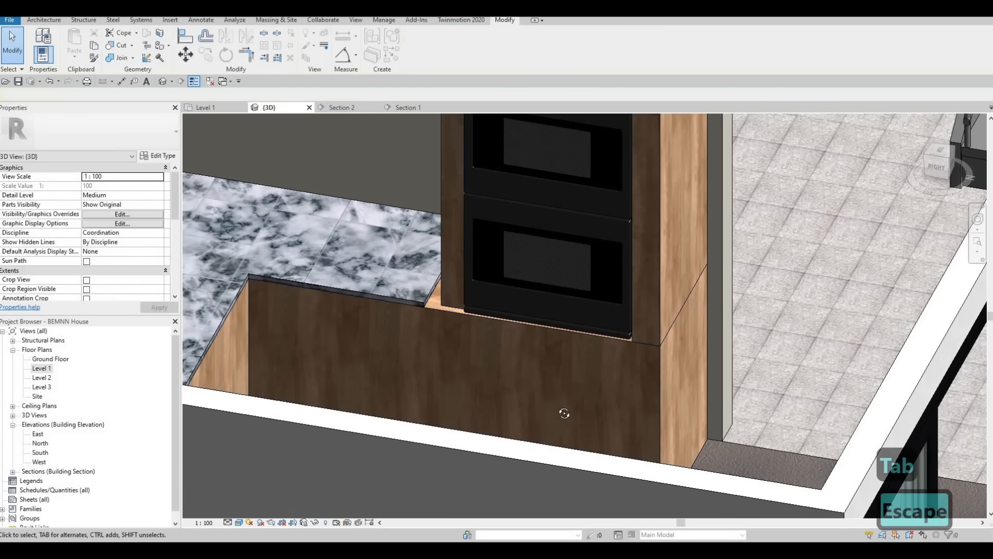
Align the front face of the oven surround's inner leg, beside the marble countertop, with the counter's front face.
{"action": "middle_click_drag", "start_coordinate": [563, 412], "coordinate": [665, 362], "text": "shift"}
{"action": "middle_click_drag", "start_coordinate": [257, 288], "coordinate": [712, 409]}
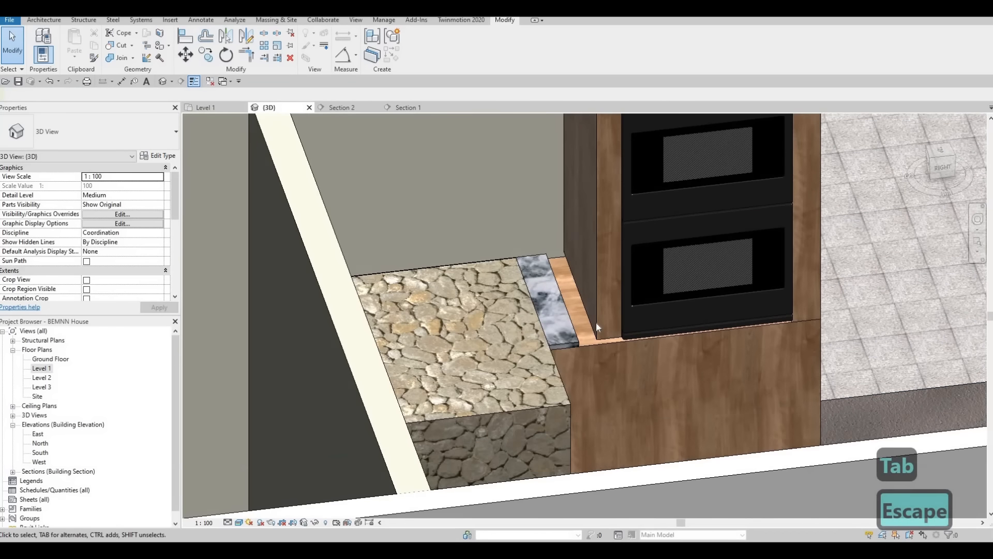
{"action": "middle_click_drag", "start_coordinate": [523, 300], "coordinate": [596, 331], "text": "shift"}
{"action": "middle_click_drag", "start_coordinate": [581, 388], "coordinate": [666, 409]}
{"action": "middle_click_drag", "start_coordinate": [595, 362], "coordinate": [667, 392], "text": "shift"}
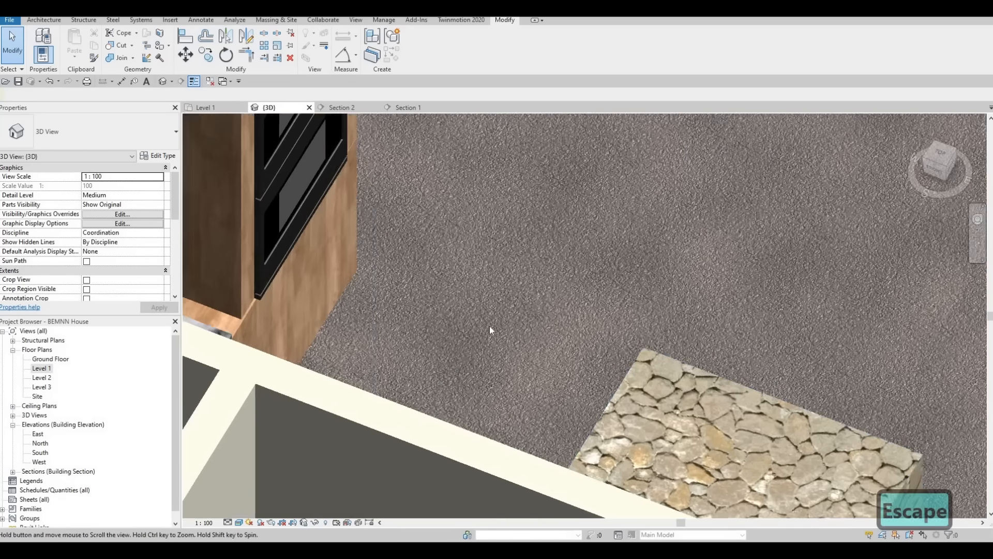
{"action": "middle_click_drag", "start_coordinate": [490, 327], "coordinate": [672, 360]}
{"action": "scroll", "coordinate": [482, 348], "scroll_direction": "up", "scroll_amount": 2}
{"action": "scroll", "coordinate": [481, 349], "scroll_direction": "up", "scroll_amount": 2}
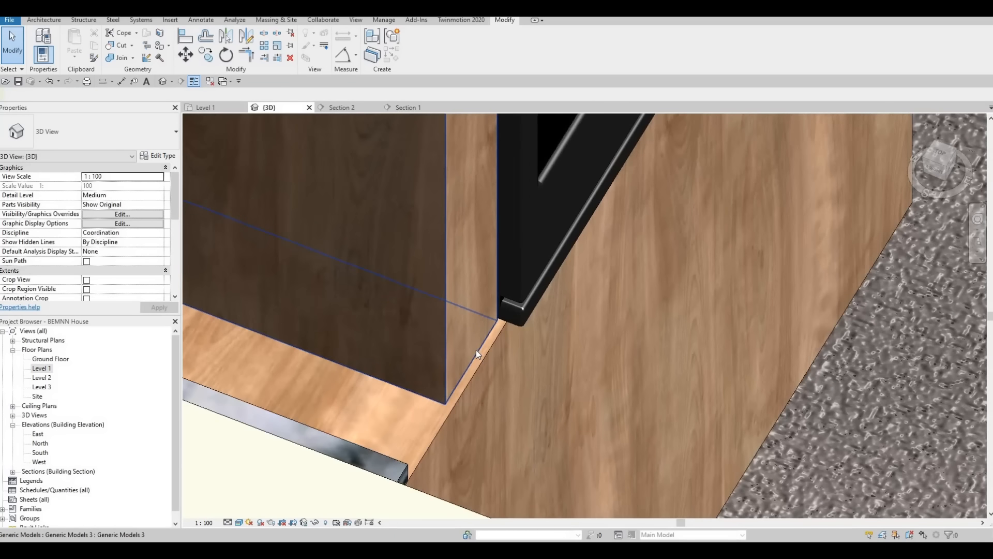
{"action": "key", "text": "Escape"}
{"action": "key", "text": "a"}
{"action": "key", "text": "l"}
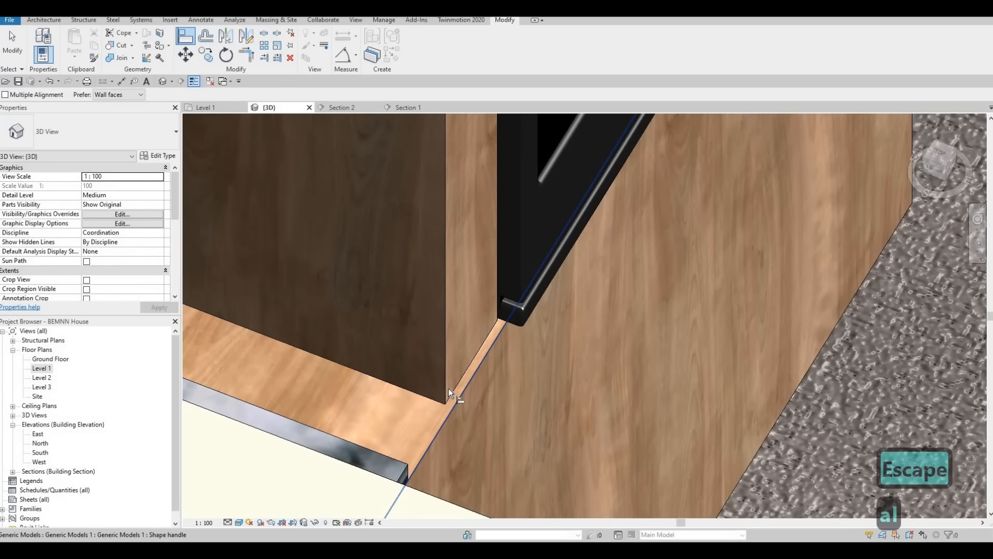
{"action": "left_click", "coordinate": [448, 388]}
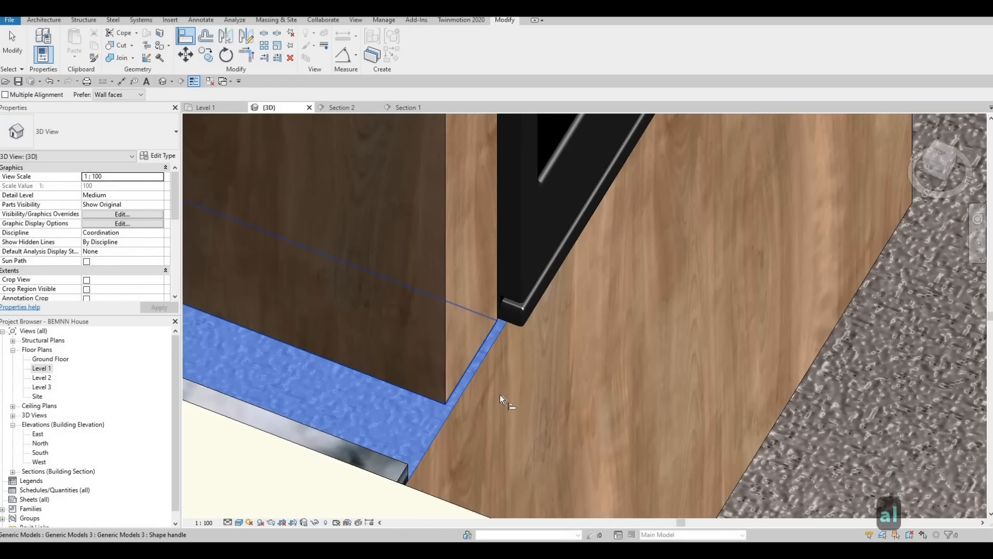
{"action": "middle_click_drag", "start_coordinate": [499, 394], "coordinate": [734, 379], "text": "shift"}
{"action": "key", "text": "Escape"}
{"action": "key", "text": "Escape"}
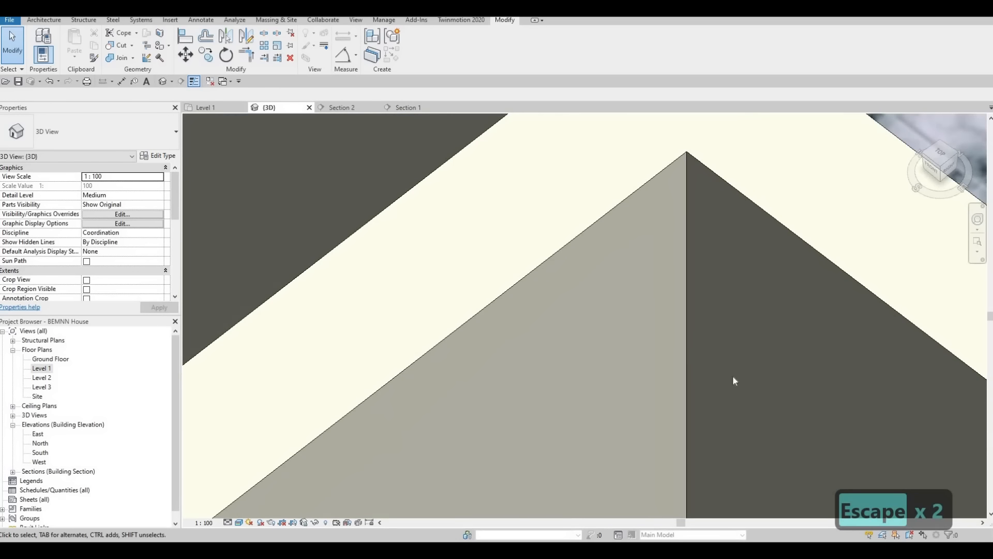
{"action": "scroll", "coordinate": [734, 379], "scroll_direction": "down", "scroll_amount": 2}
{"action": "middle_click_drag", "start_coordinate": [978, 235], "coordinate": [711, 372]}
{"action": "scroll", "coordinate": [632, 364], "scroll_direction": "down", "scroll_amount": 2}
{"action": "middle_click_drag", "start_coordinate": [634, 366], "coordinate": [513, 296], "text": "shift"}
{"action": "scroll", "coordinate": [510, 298], "scroll_direction": "up", "scroll_amount": 2}
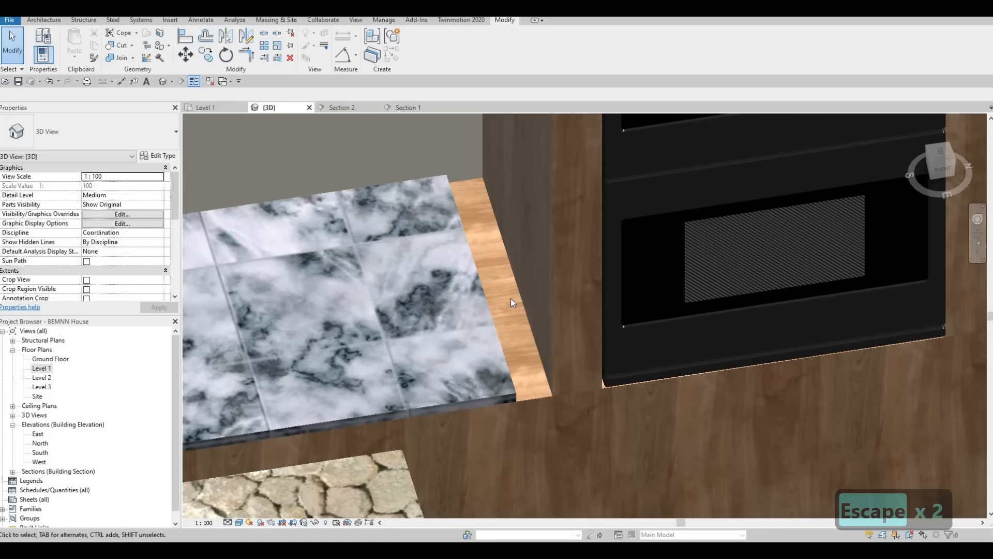
Align the end edge of the marble countertop with the adjoining side face of the oven surround in 3D.
{"action": "key", "text": "a"}
{"action": "key", "text": "l"}
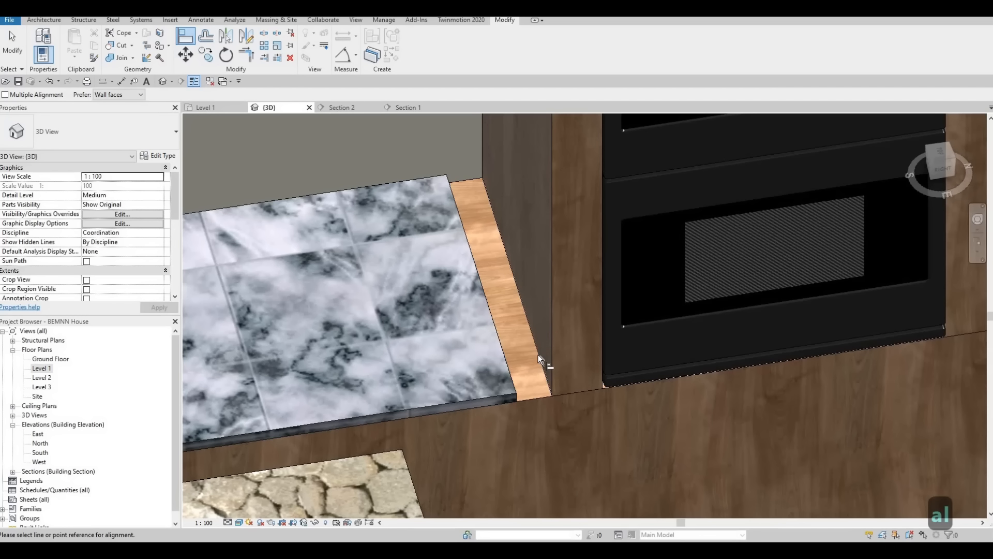
{"action": "left_click", "coordinate": [540, 356]}
{"action": "middle_click_drag", "start_coordinate": [540, 356], "coordinate": [278, 238], "text": "shift"}
{"action": "scroll", "coordinate": [277, 237], "scroll_direction": "down", "scroll_amount": 3}
{"action": "scroll", "coordinate": [465, 299], "scroll_direction": "up", "scroll_amount": 3}
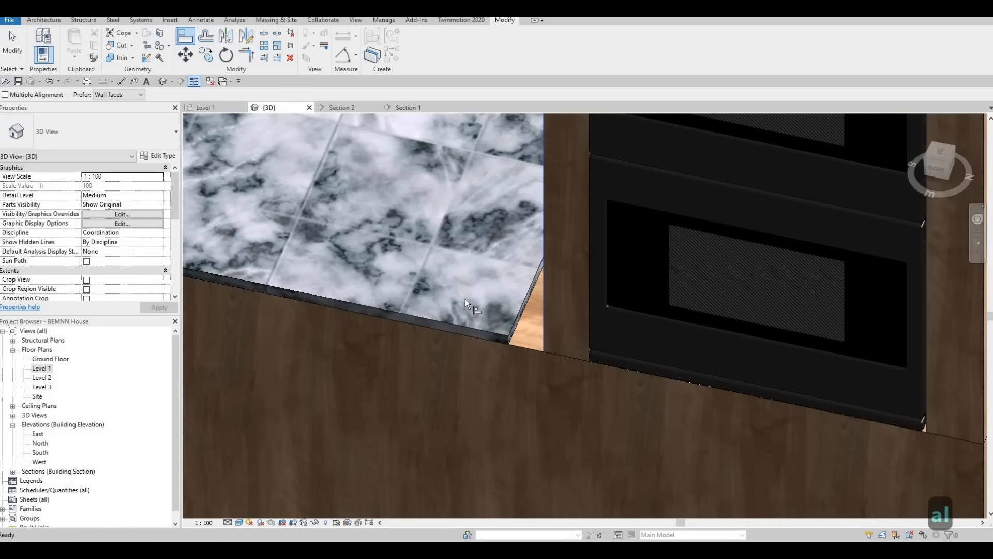
{"action": "left_click", "coordinate": [510, 338]}
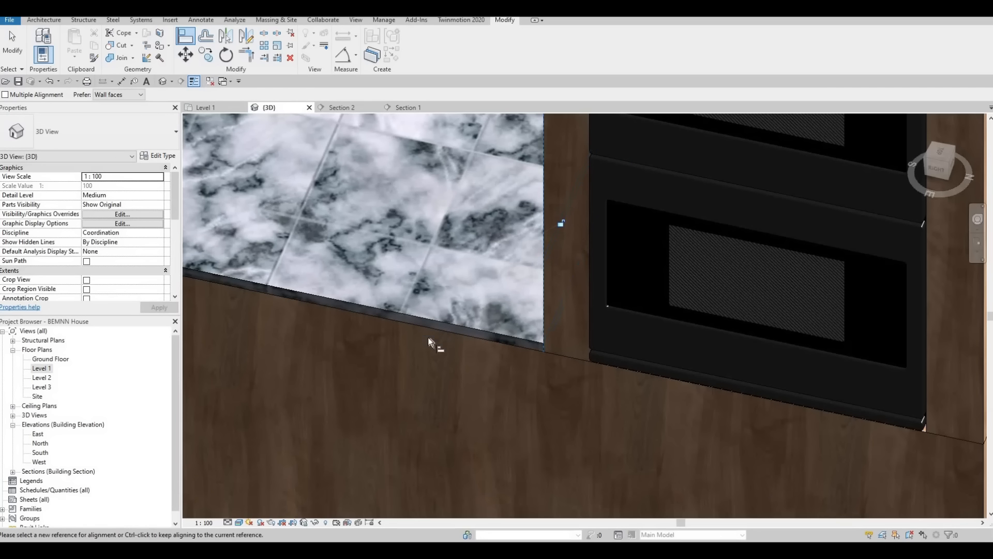
{"action": "scroll", "coordinate": [445, 339], "scroll_direction": "down", "scroll_amount": 4}
{"action": "key", "text": "Escape"}
Open the Section 2 view and frame the double oven and its surround.
{"action": "middle_click_drag", "start_coordinate": [510, 357], "coordinate": [658, 376], "text": "shift"}
{"action": "scroll", "coordinate": [657, 376], "scroll_direction": "down", "scroll_amount": 4}
{"action": "scroll", "coordinate": [532, 351], "scroll_direction": "up", "scroll_amount": 4}
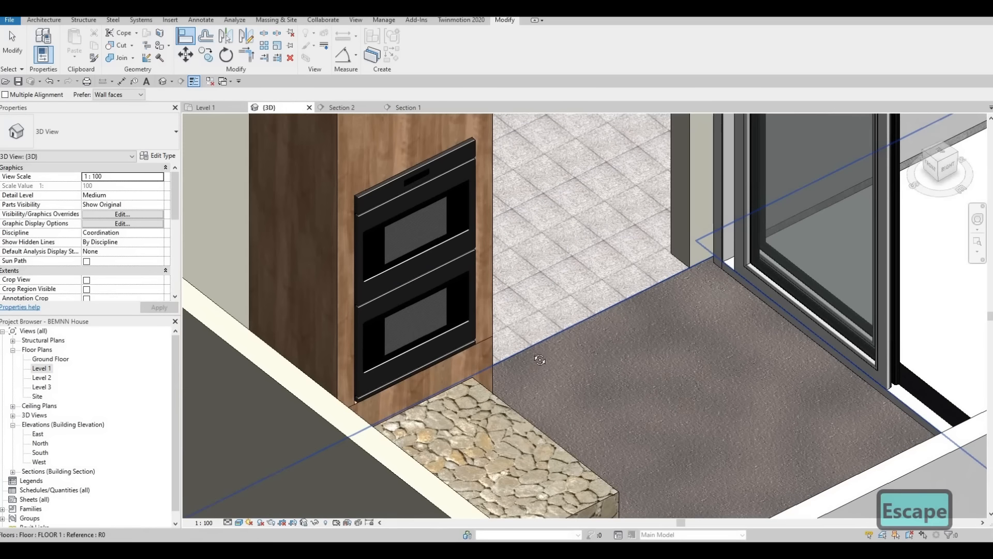
{"action": "middle_click_drag", "start_coordinate": [559, 311], "coordinate": [519, 328], "text": "shift"}
{"action": "scroll", "coordinate": [519, 328], "scroll_direction": "up", "scroll_amount": 3}
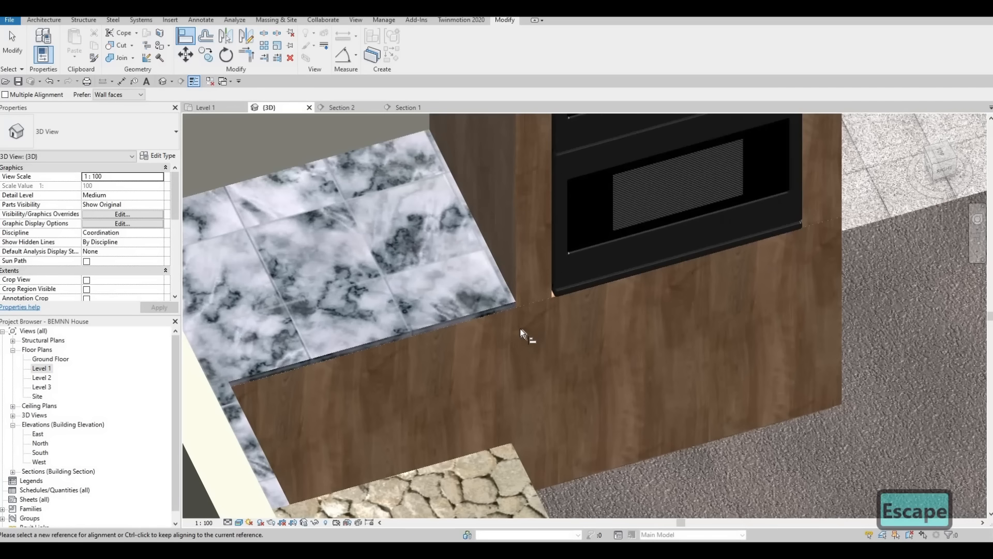
{"action": "middle_click_drag", "start_coordinate": [532, 384], "coordinate": [566, 279], "text": "shift"}
{"action": "key", "text": "Escape"}
{"action": "key", "text": "Escape"}
{"action": "key", "text": "ctrl+Tab"}
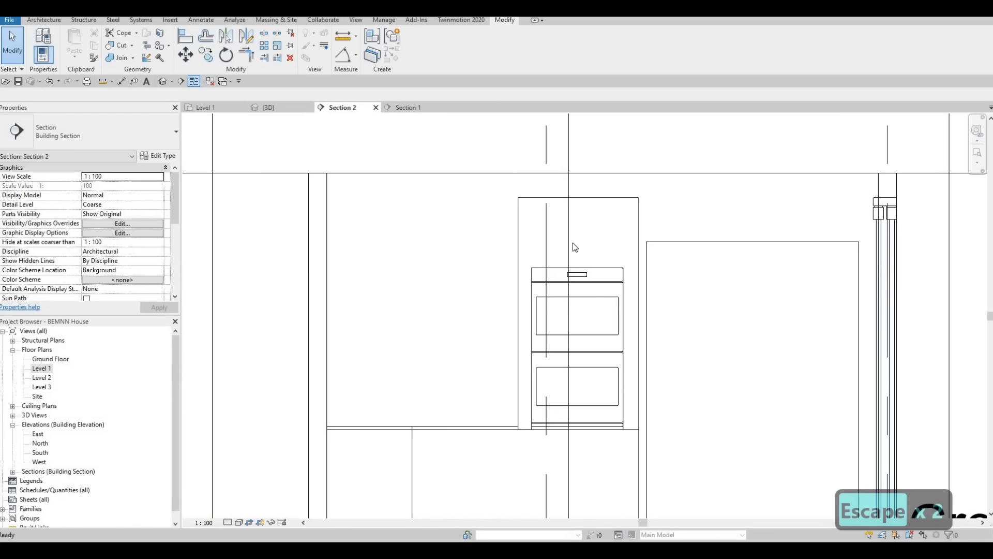
{"action": "scroll", "coordinate": [587, 295], "scroll_direction": "up", "scroll_amount": 5}
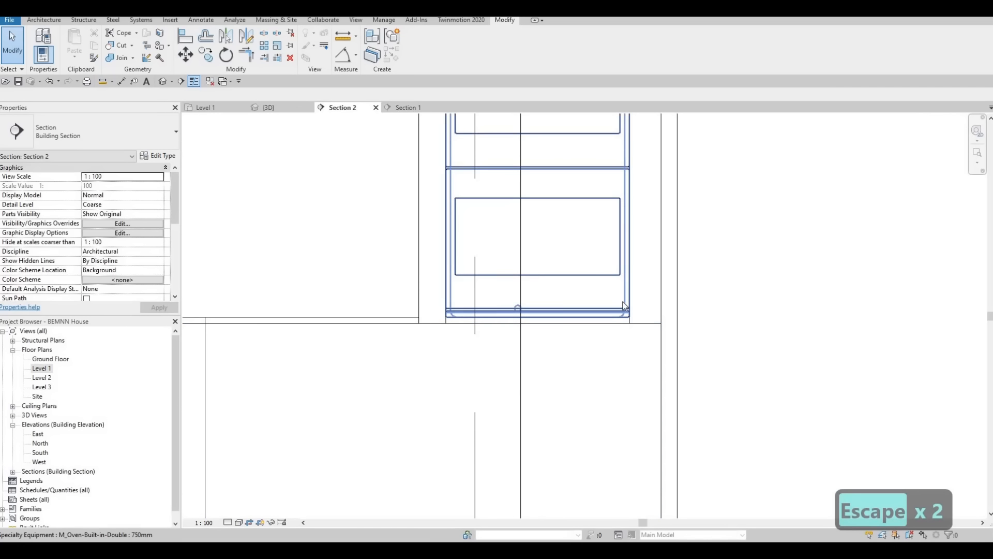
{"action": "scroll", "coordinate": [610, 182], "scroll_direction": "down", "scroll_amount": 3}
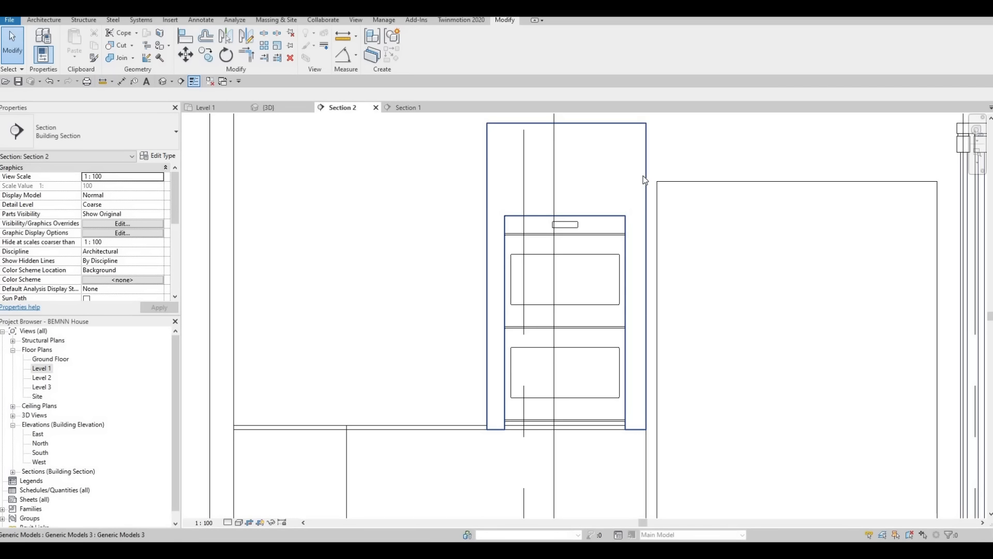
{"action": "left_click", "coordinate": [645, 180]}
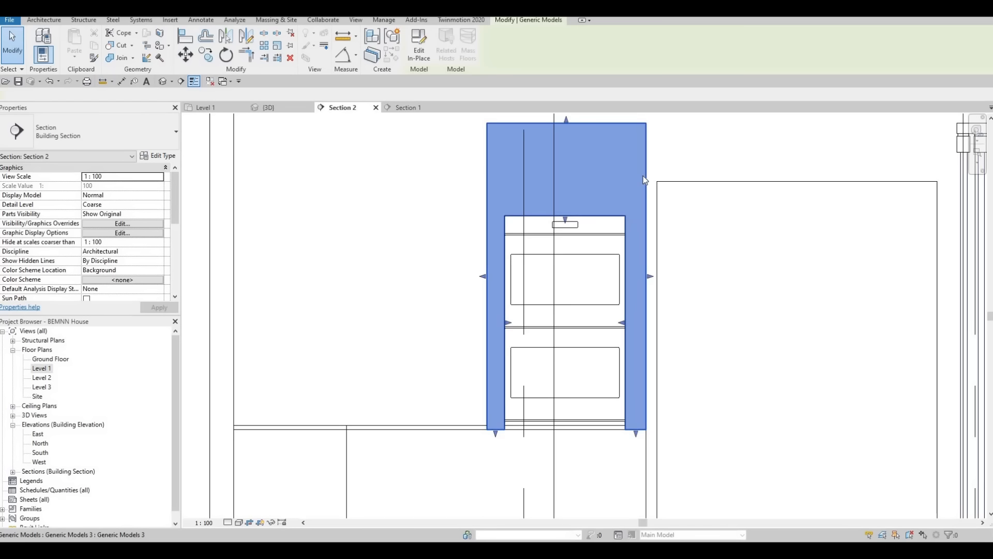
{"action": "double_click", "coordinate": [556, 231]}
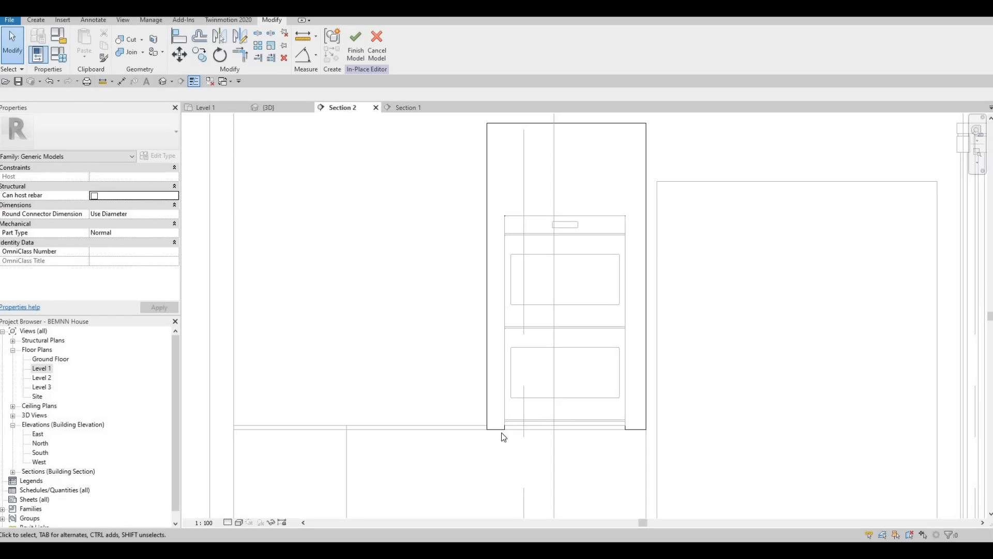
{"action": "scroll", "coordinate": [503, 437], "scroll_direction": "up", "scroll_amount": 4}
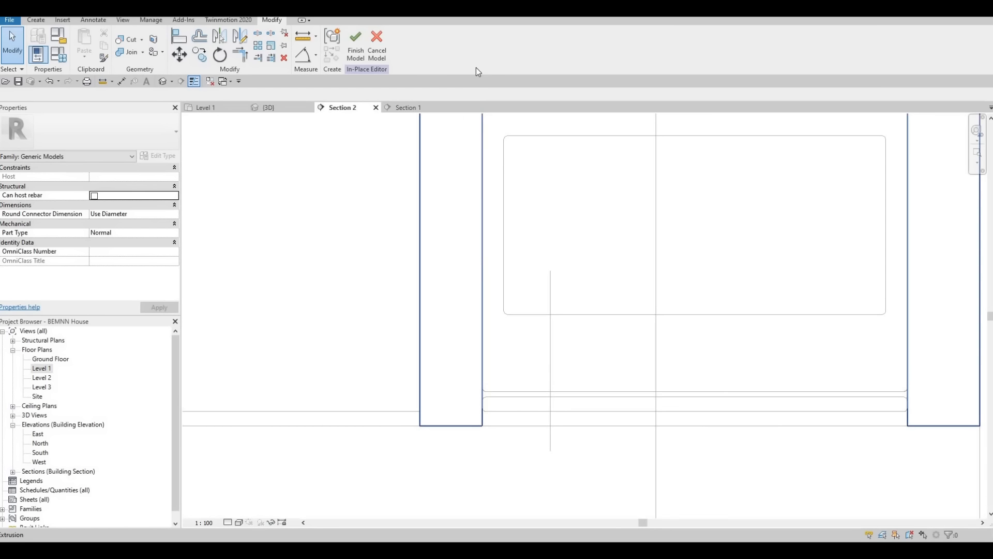
{"action": "left_click", "coordinate": [361, 47]}
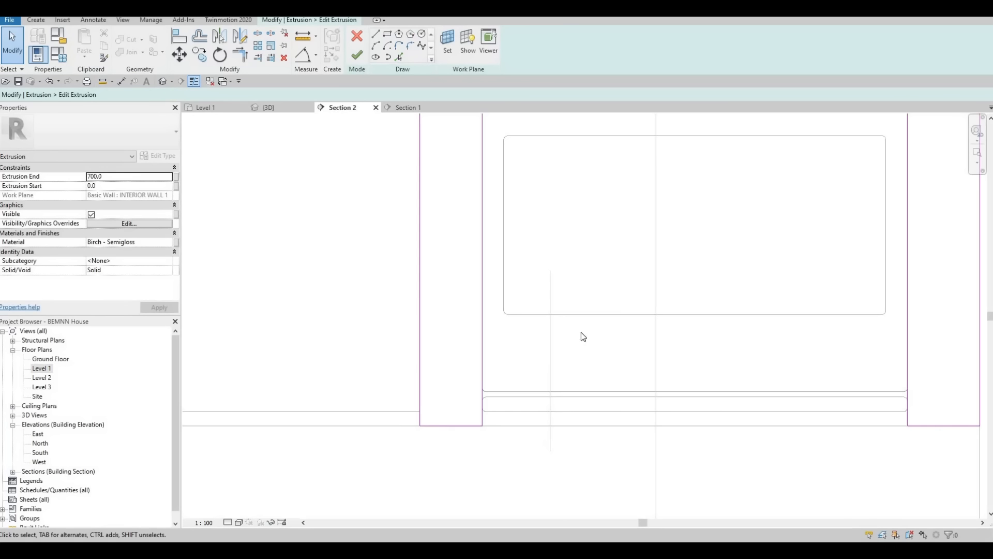
{"action": "scroll", "coordinate": [580, 331], "scroll_direction": "down", "scroll_amount": 4}
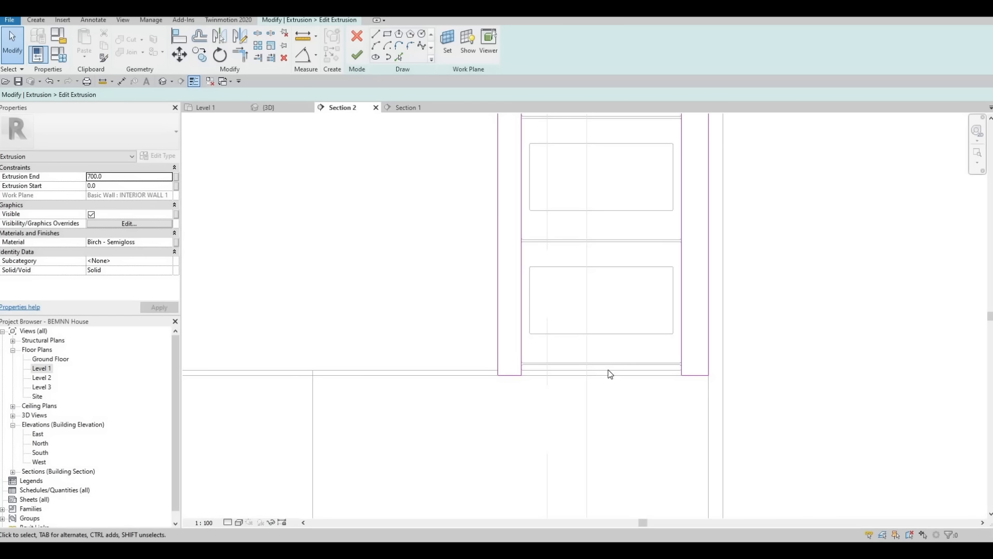
{"action": "scroll", "coordinate": [626, 292], "scroll_direction": "down", "scroll_amount": 2}
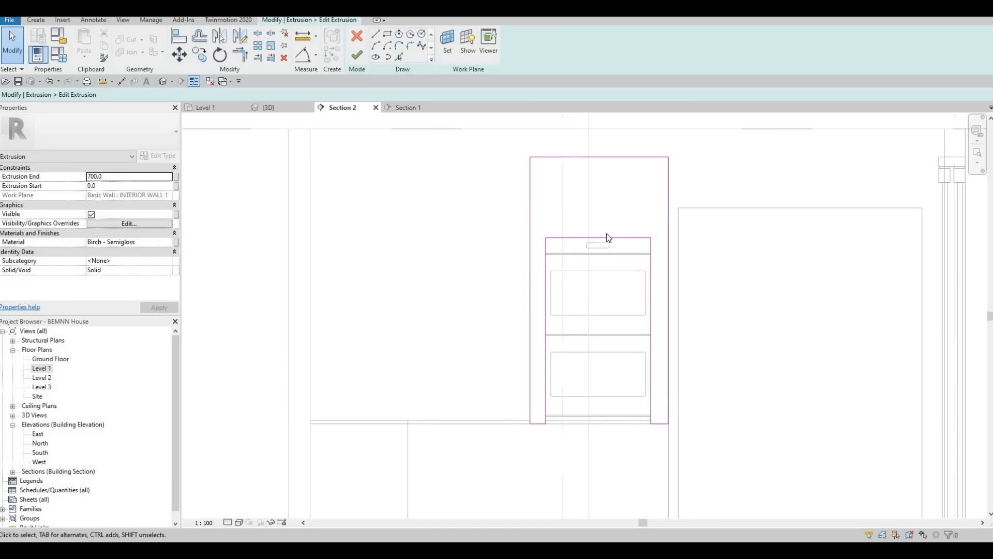
{"action": "left_click", "coordinate": [360, 52]}
{"action": "left_click", "coordinate": [527, 44]}
{"action": "scroll", "coordinate": [654, 317], "scroll_direction": "down", "scroll_amount": 4}
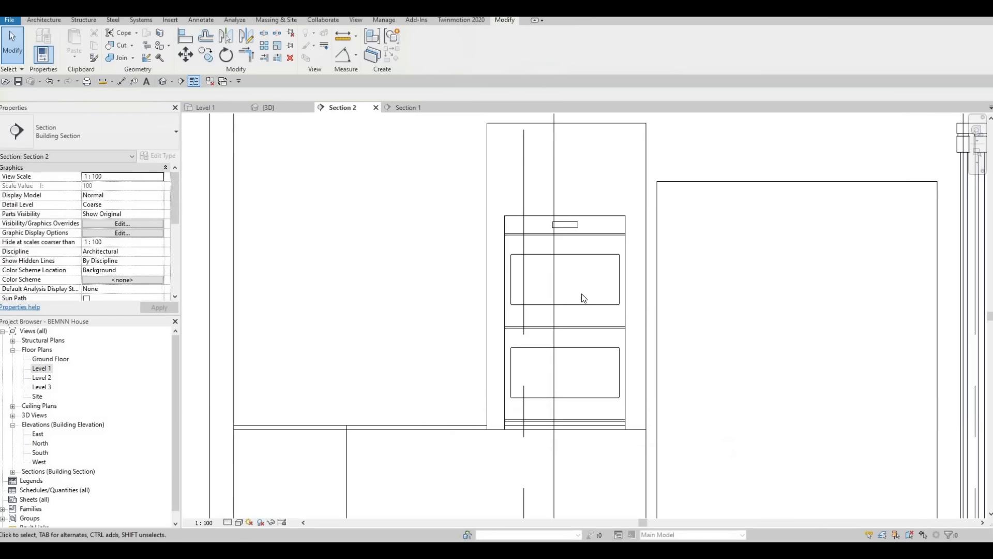
Raise the built-in double oven above the counter to an elevation of 1045 from Level 1.
{"action": "middle_click_drag", "start_coordinate": [602, 238], "coordinate": [581, 293]}
{"action": "key", "text": "Escape"}
{"action": "key", "text": "Escape"}
{"action": "left_click", "coordinate": [583, 293]}
{"action": "key", "text": "Up"}
{"action": "key", "text": "Up"}
{"action": "key", "text": "Up"}
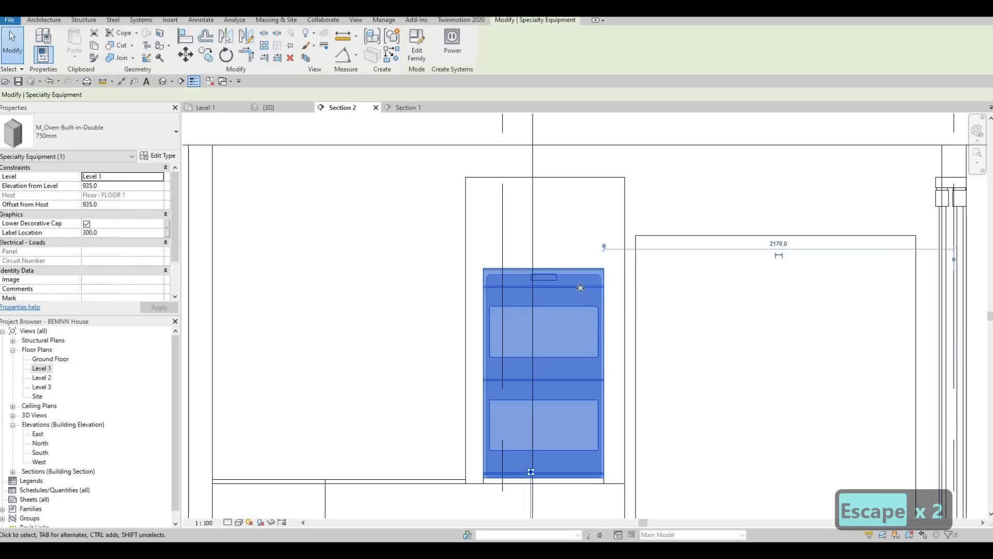
{"action": "key", "text": "Up"}
{"action": "key", "text": "Up"}
{"action": "key", "text": "Up"}
{"action": "key", "text": "Up"}
{"action": "key", "text": "Up"}
{"action": "key", "text": "Up"}
{"action": "key", "text": "Up"}
{"action": "key", "text": "Up"}
{"action": "key", "text": "Up"}
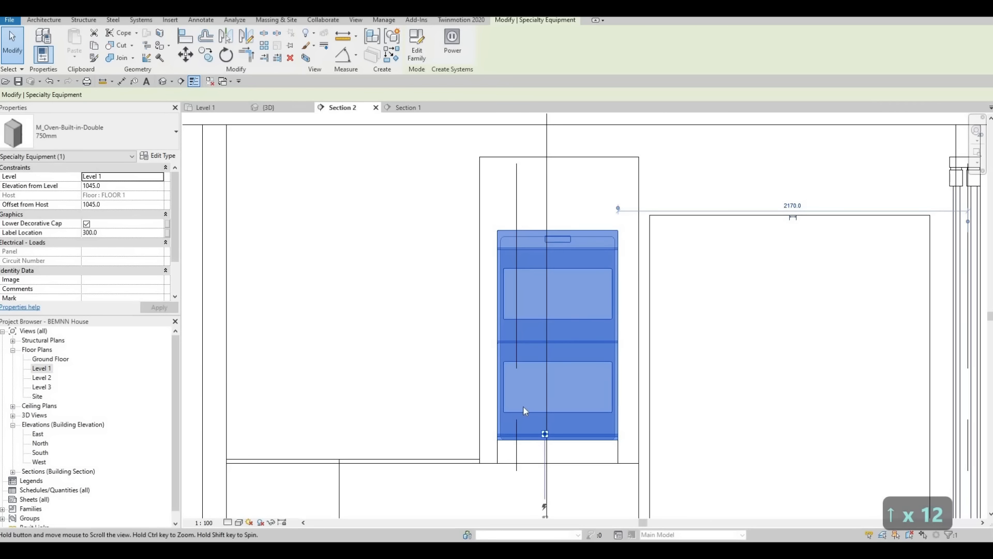
{"action": "key", "text": "Escape"}
{"action": "key", "text": "Escape"}
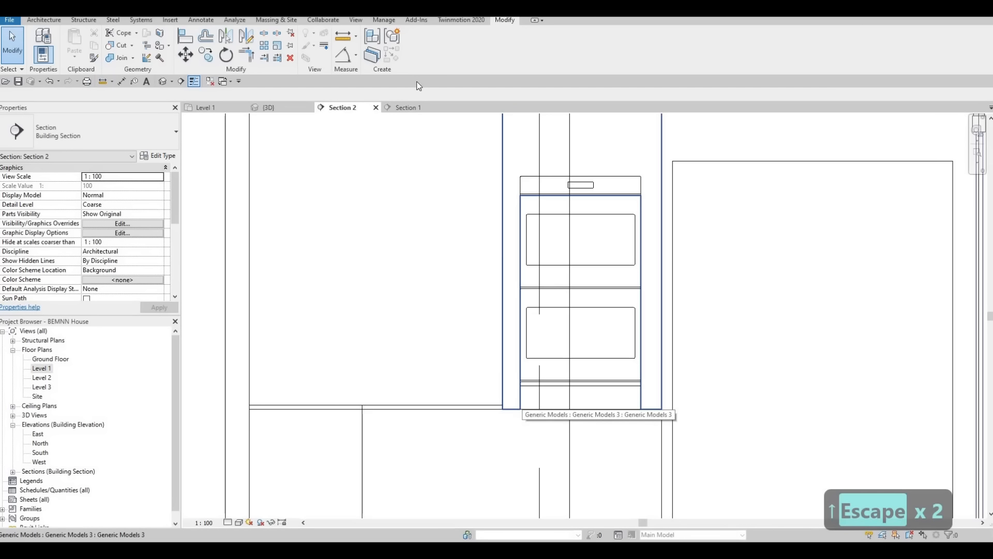
Edit the oven surround's extrusion sketch in place and align the opening's upper edge with the top of the oven.
{"action": "left_click", "coordinate": [419, 49]}
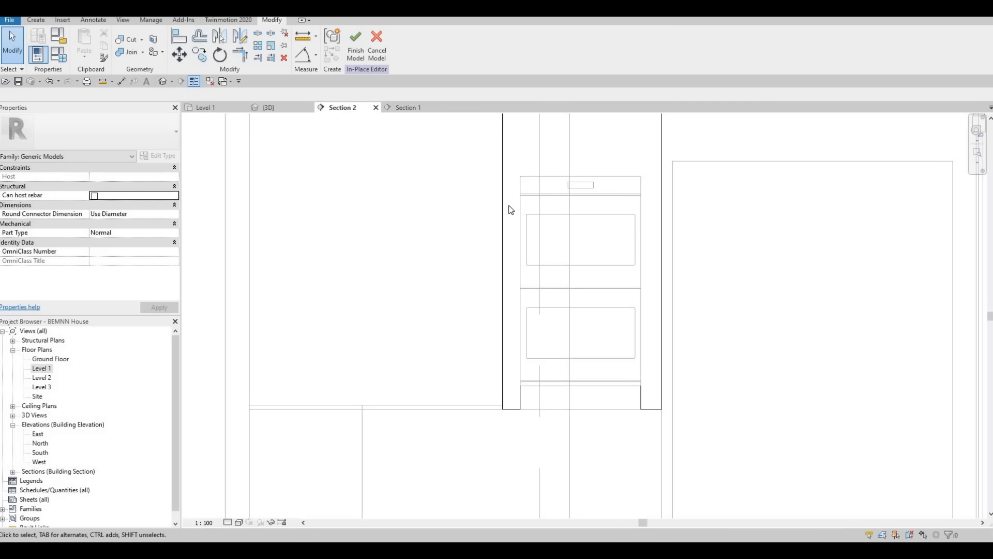
{"action": "double_click", "coordinate": [546, 213]}
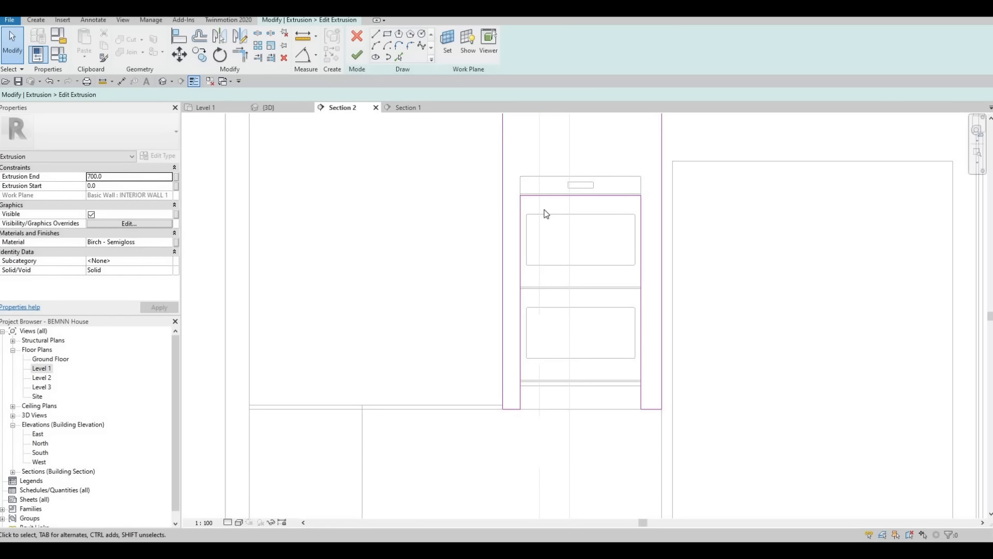
{"action": "key", "text": "a"}
{"action": "key", "text": "l"}
{"action": "key", "text": "l"}
{"action": "scroll", "coordinate": [586, 179], "scroll_direction": "up", "scroll_amount": 3}
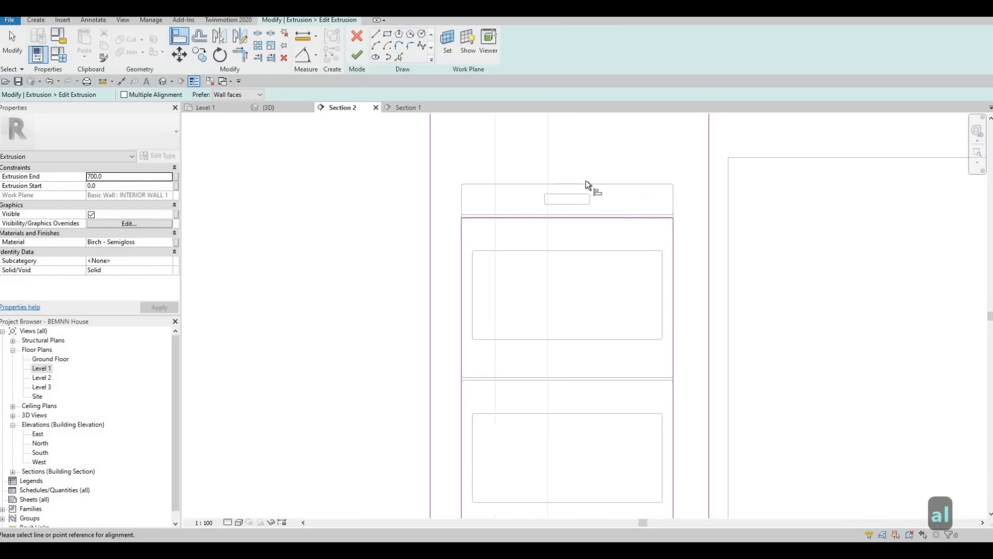
{"action": "left_click", "coordinate": [597, 216]}
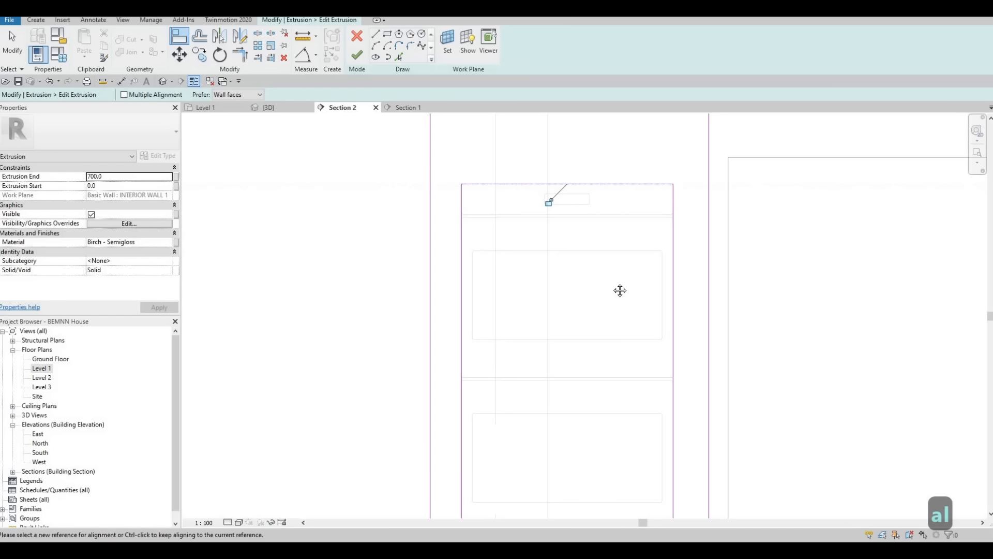
{"action": "scroll", "coordinate": [595, 290], "scroll_direction": "down", "scroll_amount": 2}
{"action": "scroll", "coordinate": [593, 287], "scroll_direction": "up", "scroll_amount": 2}
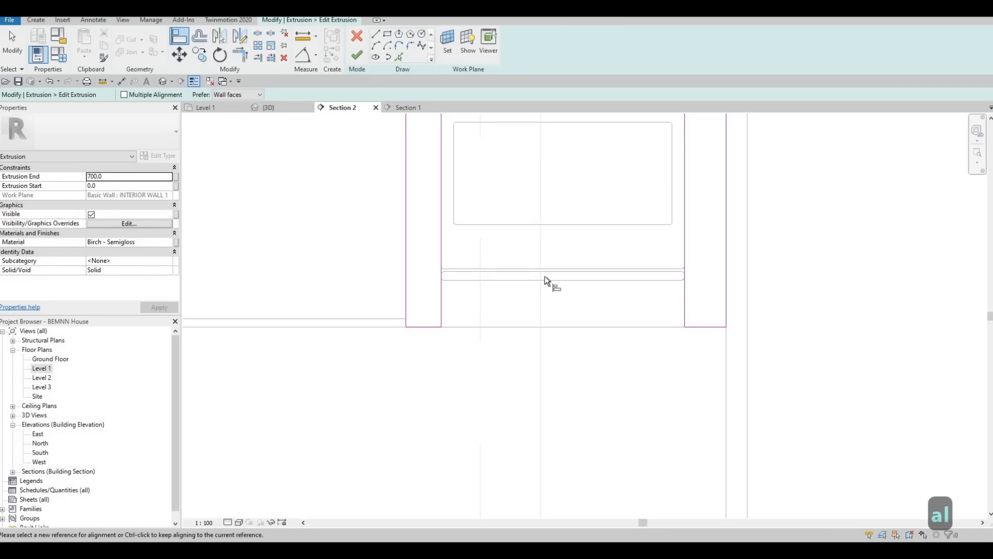
{"action": "scroll", "coordinate": [685, 284], "scroll_direction": "up", "scroll_amount": 1}
{"action": "key", "text": "Escape"}
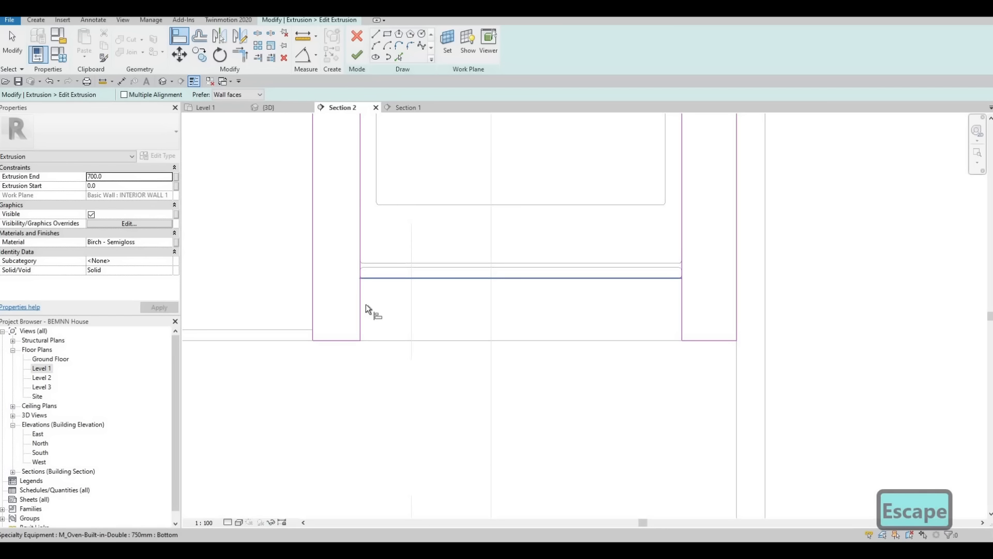
{"action": "key", "text": "Escape"}
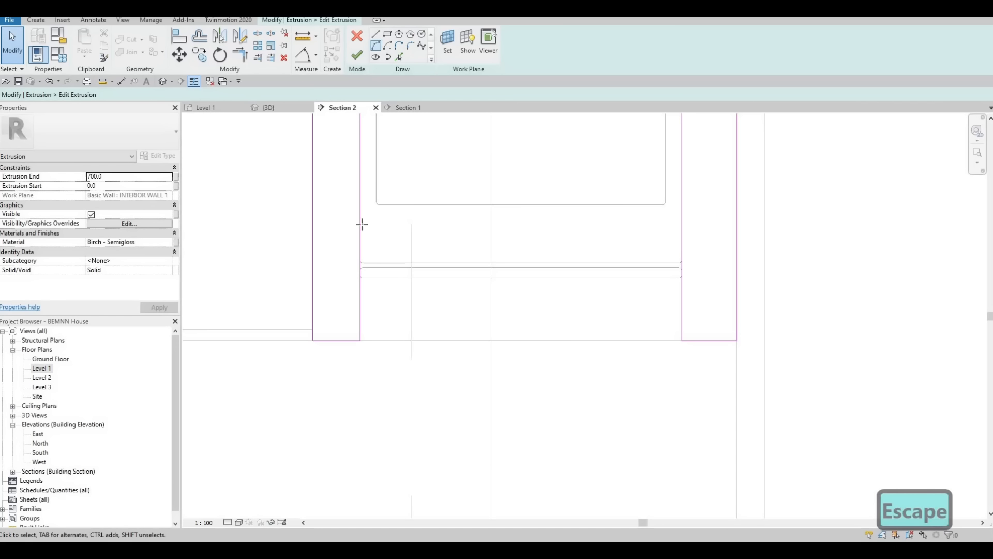
Sketch a horizontal line along the oven's lower trim, across the opening between the surround's two legs.
{"action": "scroll", "coordinate": [355, 272], "scroll_direction": "up", "scroll_amount": 2}
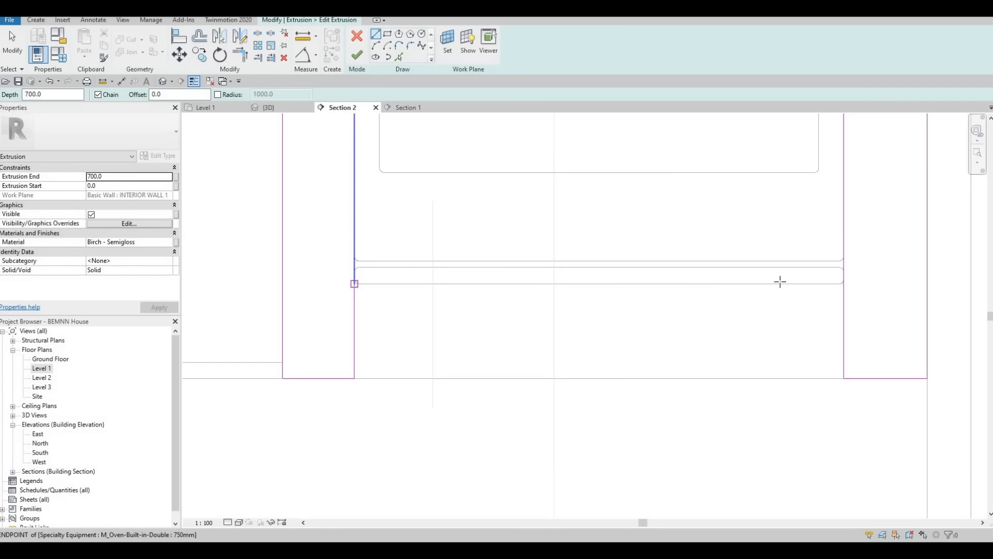
{"action": "key", "text": "Escape"}
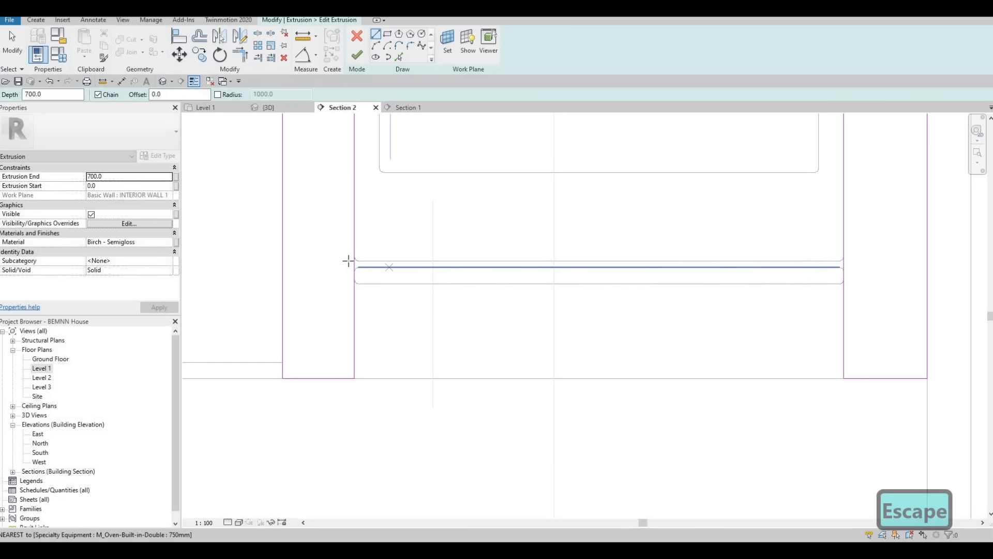
{"action": "left_click", "coordinate": [370, 263]}
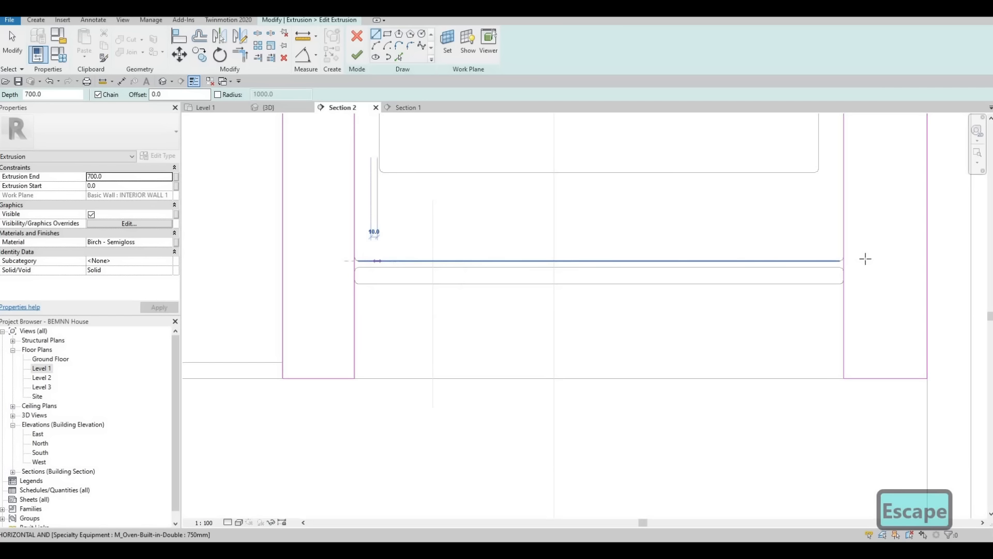
{"action": "key", "text": "Escape"}
{"action": "key", "text": "Escape"}
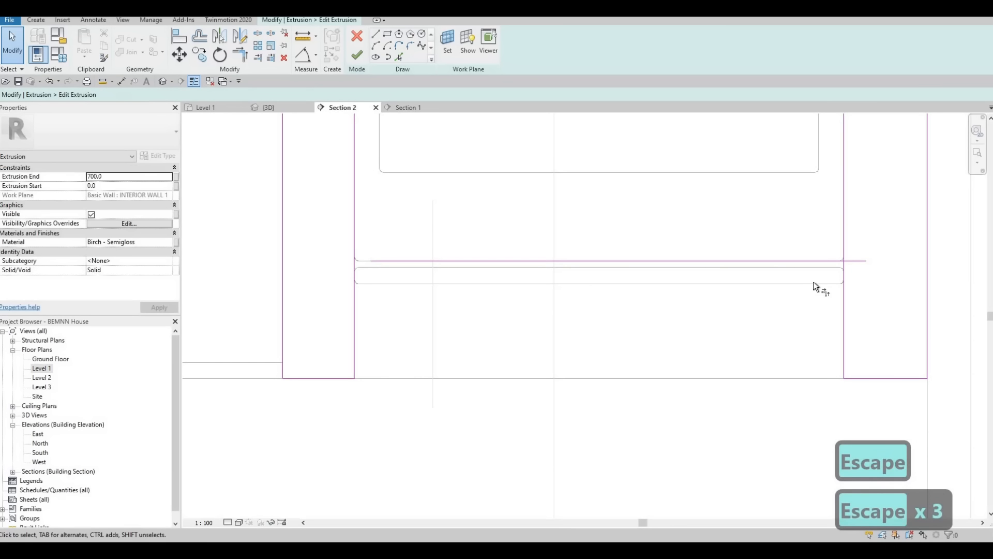
Trim the new horizontal line and the opening's two inner vertical edges into clean corners below the oven.
{"action": "key", "text": "t"}
{"action": "key", "text": "r"}
{"action": "left_click", "coordinate": [843, 229]}
{"action": "left_click", "coordinate": [556, 261]}
{"action": "left_click", "coordinate": [467, 260]}
{"action": "left_click", "coordinate": [353, 223]}
{"action": "scroll", "coordinate": [556, 323], "scroll_direction": "down", "scroll_amount": 1}
{"action": "key", "text": "Escape"}
{"action": "key", "text": "Escape"}
Replace the outer leg's bottom line by extending the inner leg's bottom line to the outer edge, and finish the in-place model.
{"action": "left_click", "coordinate": [802, 337]}
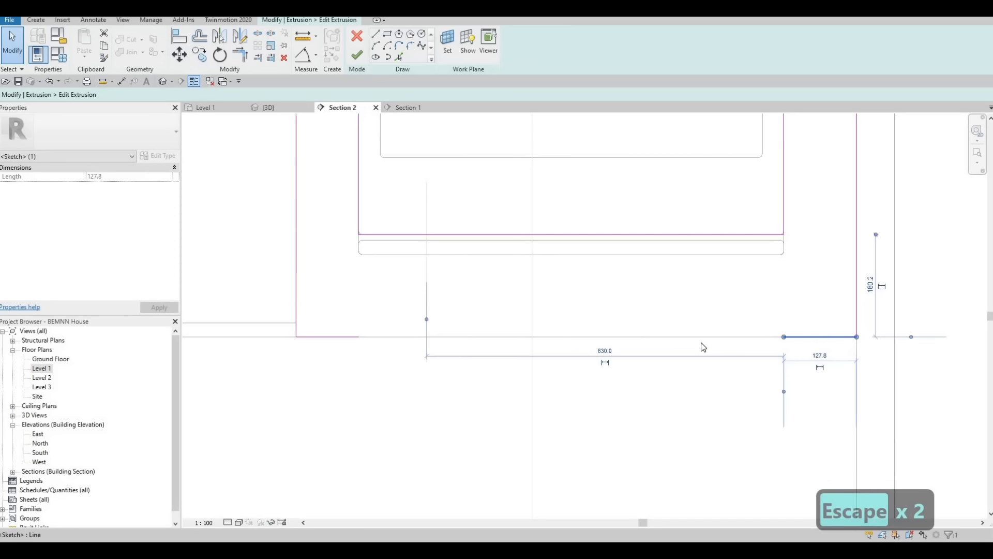
{"action": "key", "text": "Delete"}
{"action": "key", "text": "t"}
{"action": "key", "text": "r"}
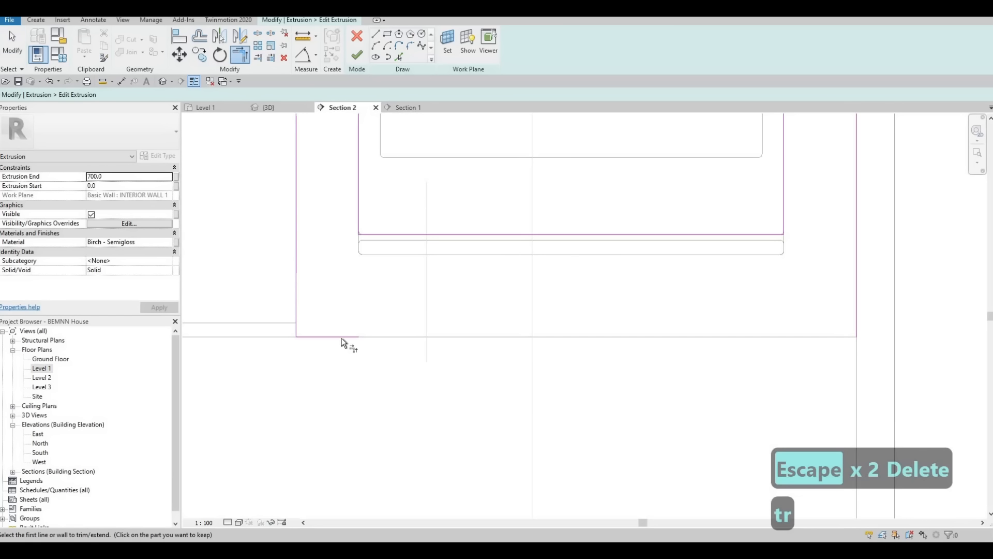
{"action": "left_click", "coordinate": [341, 337]}
{"action": "left_click", "coordinate": [858, 285]}
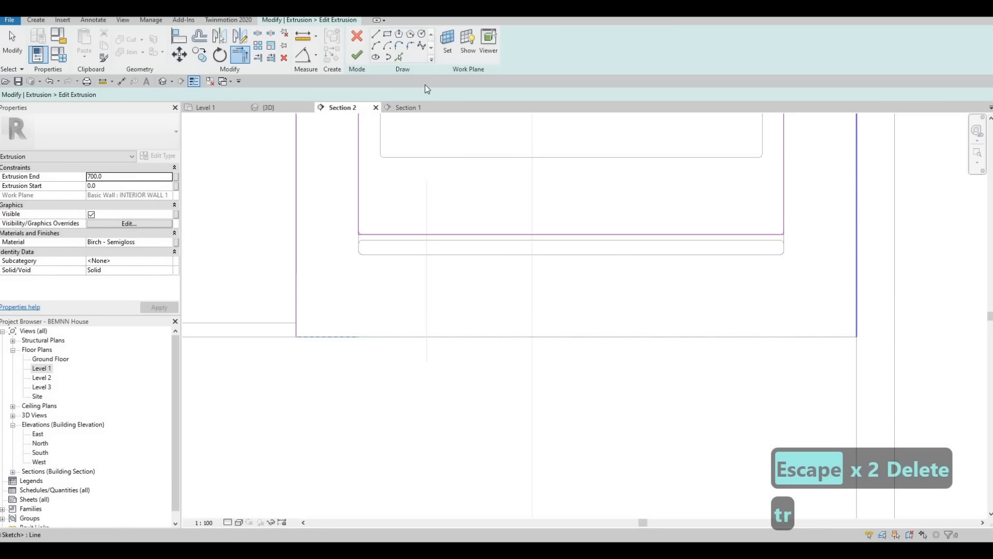
{"action": "left_click", "coordinate": [361, 56]}
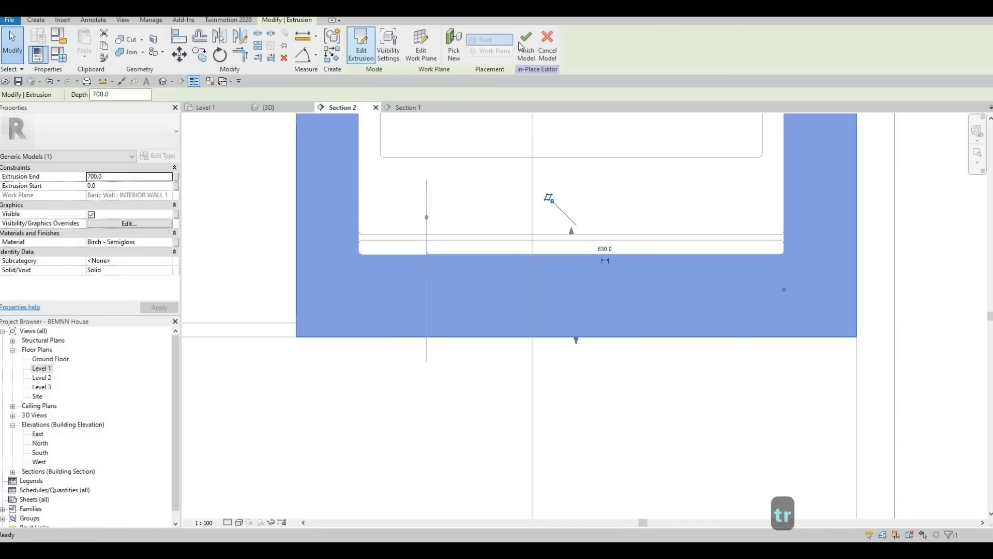
{"action": "left_click", "coordinate": [525, 49]}
Examine the closed oven surround, marble countertop and L-shaped counter from several angles in the 3D view.
{"action": "left_click", "coordinate": [161, 84]}
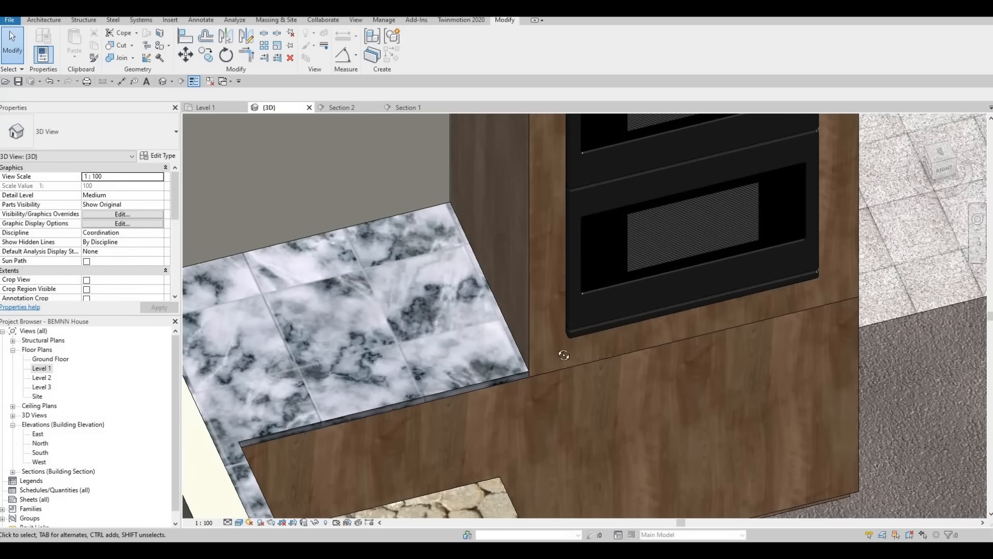
{"action": "scroll", "coordinate": [571, 355], "scroll_direction": "down", "scroll_amount": 2}
{"action": "middle_click_drag", "start_coordinate": [577, 357], "coordinate": [390, 184], "text": "shift"}
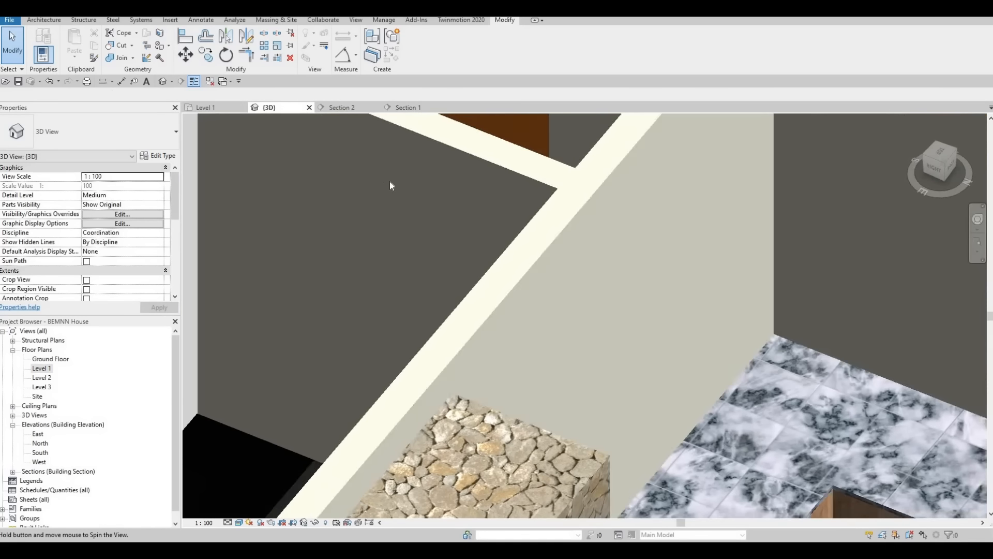
{"action": "middle_click_drag", "start_coordinate": [874, 342], "coordinate": [485, 161]}
{"action": "scroll", "coordinate": [662, 364], "scroll_direction": "down", "scroll_amount": 2}
{"action": "middle_click_drag", "start_coordinate": [662, 364], "coordinate": [570, 278]}
{"action": "middle_click_drag", "start_coordinate": [621, 309], "coordinate": [667, 399]}
{"action": "middle_click_drag", "start_coordinate": [754, 260], "coordinate": [769, 281]}
{"action": "scroll", "coordinate": [768, 281], "scroll_direction": "down", "scroll_amount": 1}
{"action": "middle_click_drag", "start_coordinate": [684, 397], "coordinate": [705, 377]}
{"action": "middle_click_drag", "start_coordinate": [544, 365], "coordinate": [555, 260]}
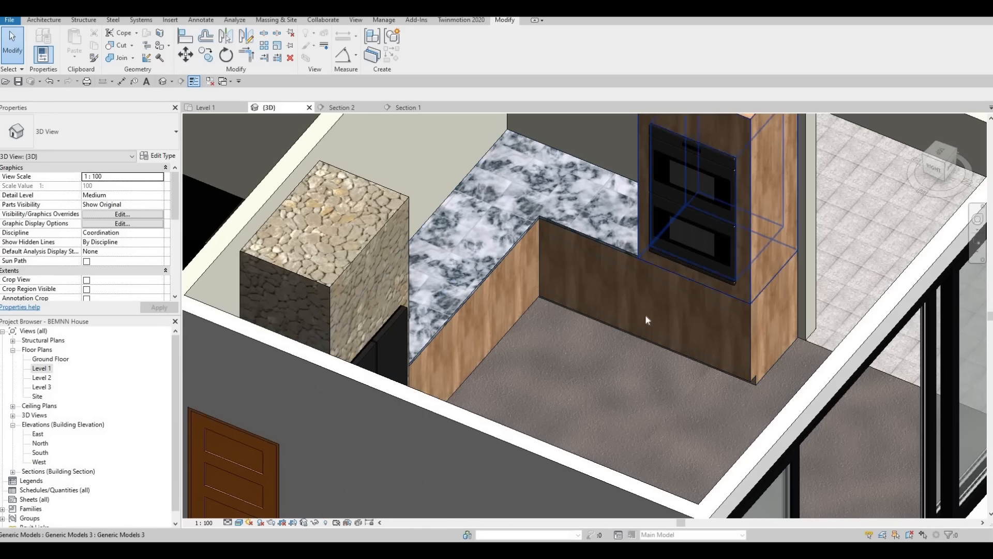
{"action": "middle_click_drag", "start_coordinate": [644, 313], "coordinate": [678, 297], "text": "shift"}
{"action": "scroll", "coordinate": [683, 298], "scroll_direction": "up", "scroll_amount": 3}
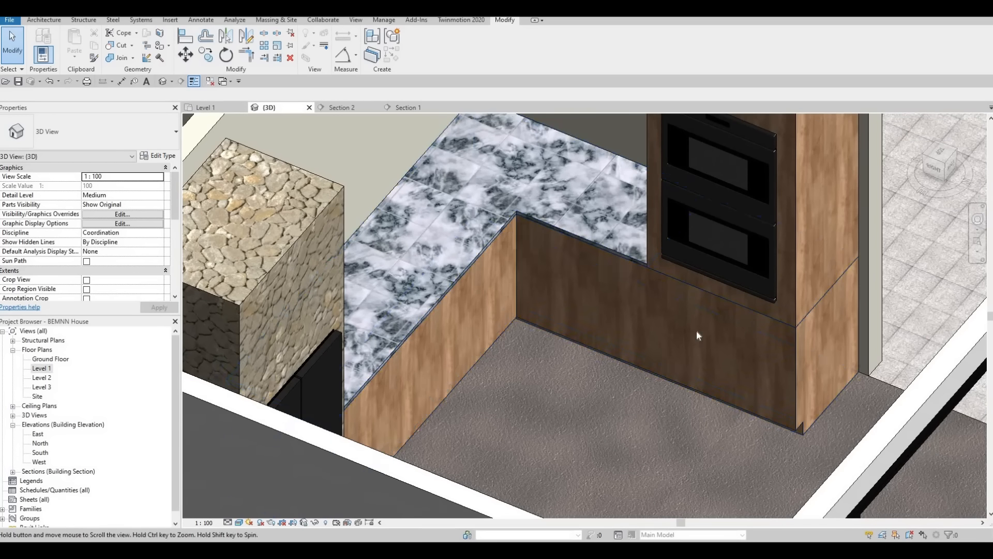
{"action": "scroll", "coordinate": [696, 330], "scroll_direction": "down", "scroll_amount": 2}
{"action": "mouse_move", "coordinate": [611, 316]}
{"action": "middle_mouse_down", "text": "shift"}
{"action": "mouse_move", "coordinate": [594, 265]}
{"action": "mouse_move", "coordinate": [608, 314]}
{"action": "middle_mouse_up", "text": "shift"}
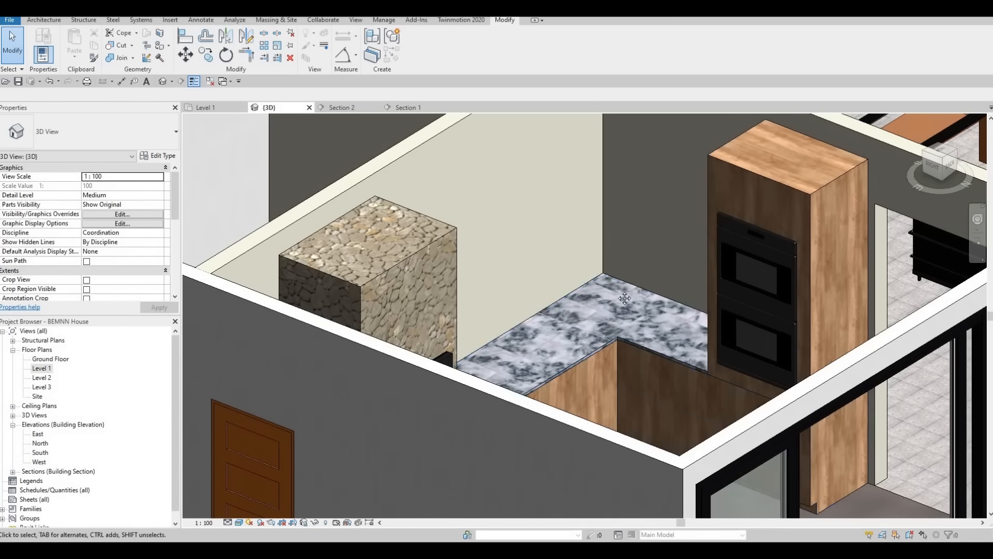
{"action": "scroll", "coordinate": [610, 311], "scroll_direction": "down", "scroll_amount": 2}
{"action": "scroll", "coordinate": [582, 262], "scroll_direction": "down", "scroll_amount": 1}
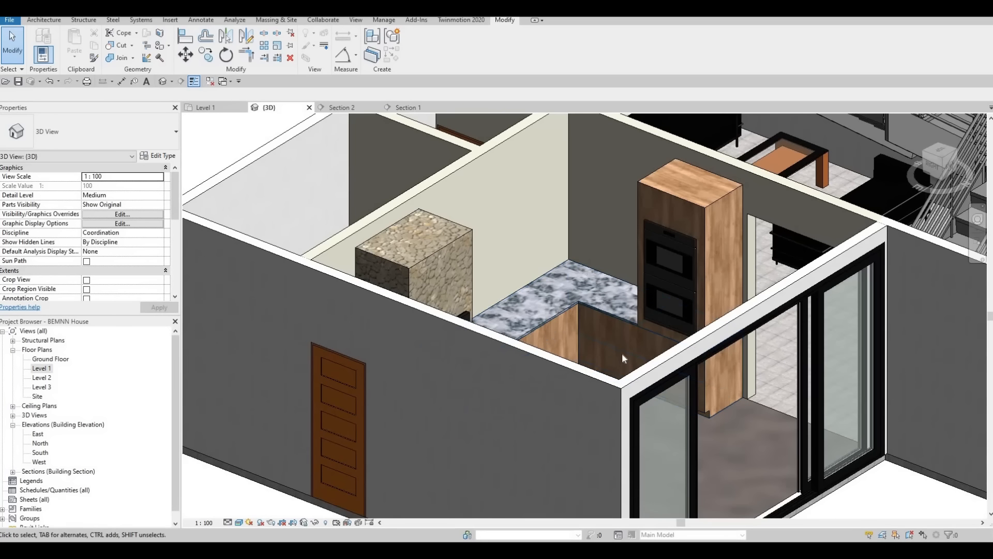
{"action": "scroll", "coordinate": [622, 353], "scroll_direction": "up", "scroll_amount": 2}
{"action": "scroll", "coordinate": [601, 331], "scroll_direction": "down", "scroll_amount": 1}
{"action": "scroll", "coordinate": [597, 392], "scroll_direction": "up", "scroll_amount": 2}
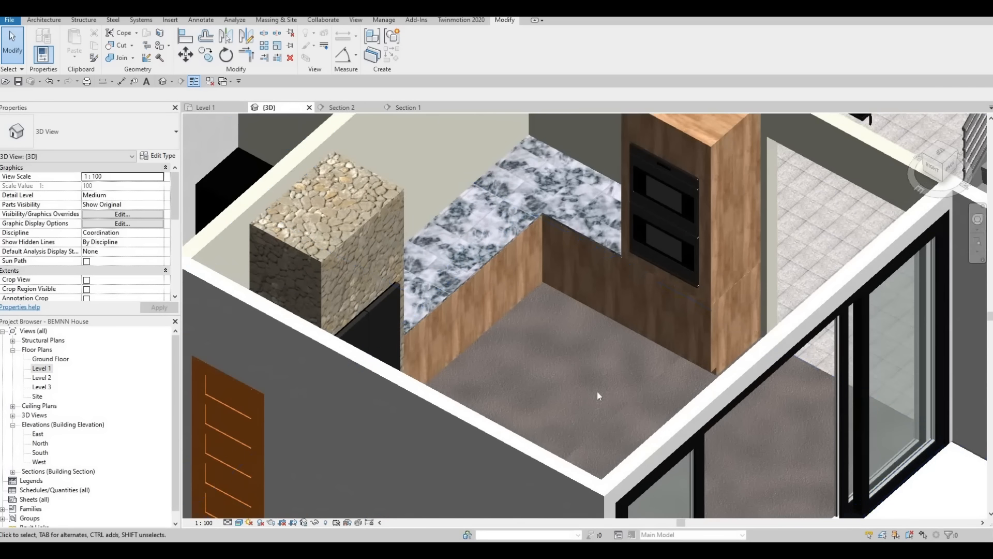